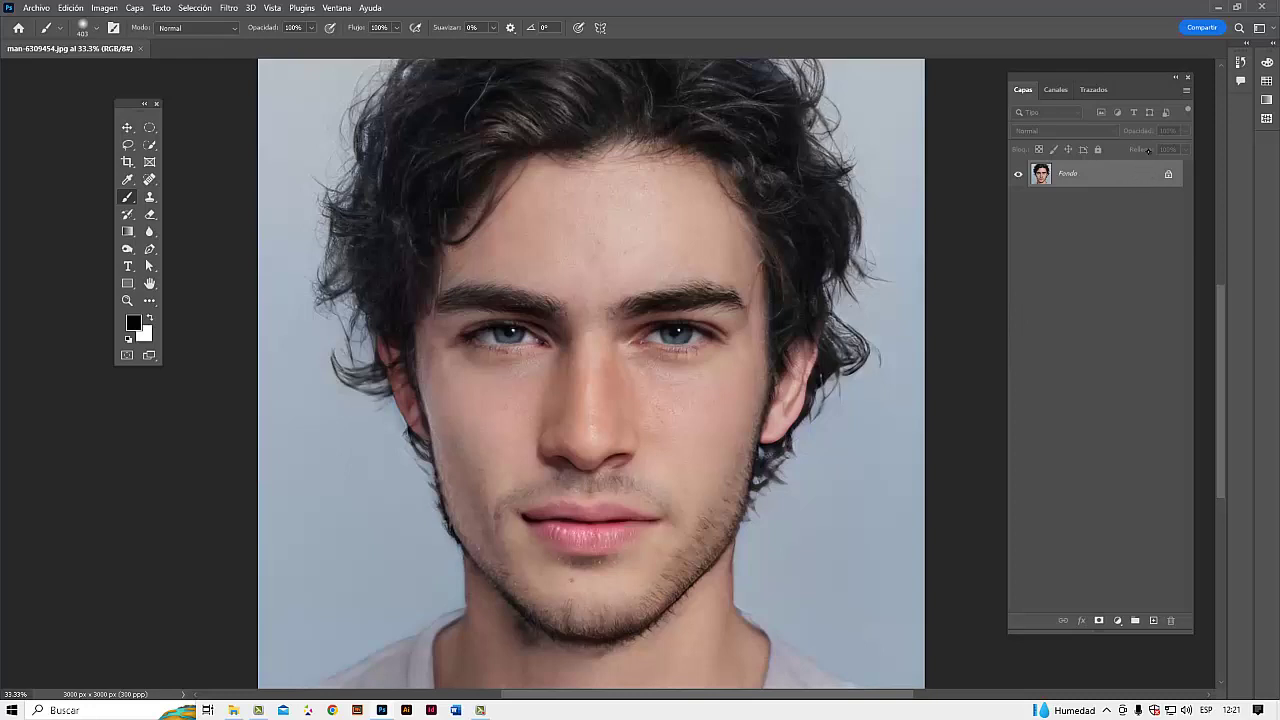
- Shorten the floating layers panel and move it closer to the portrait
left_click(1117, 621)
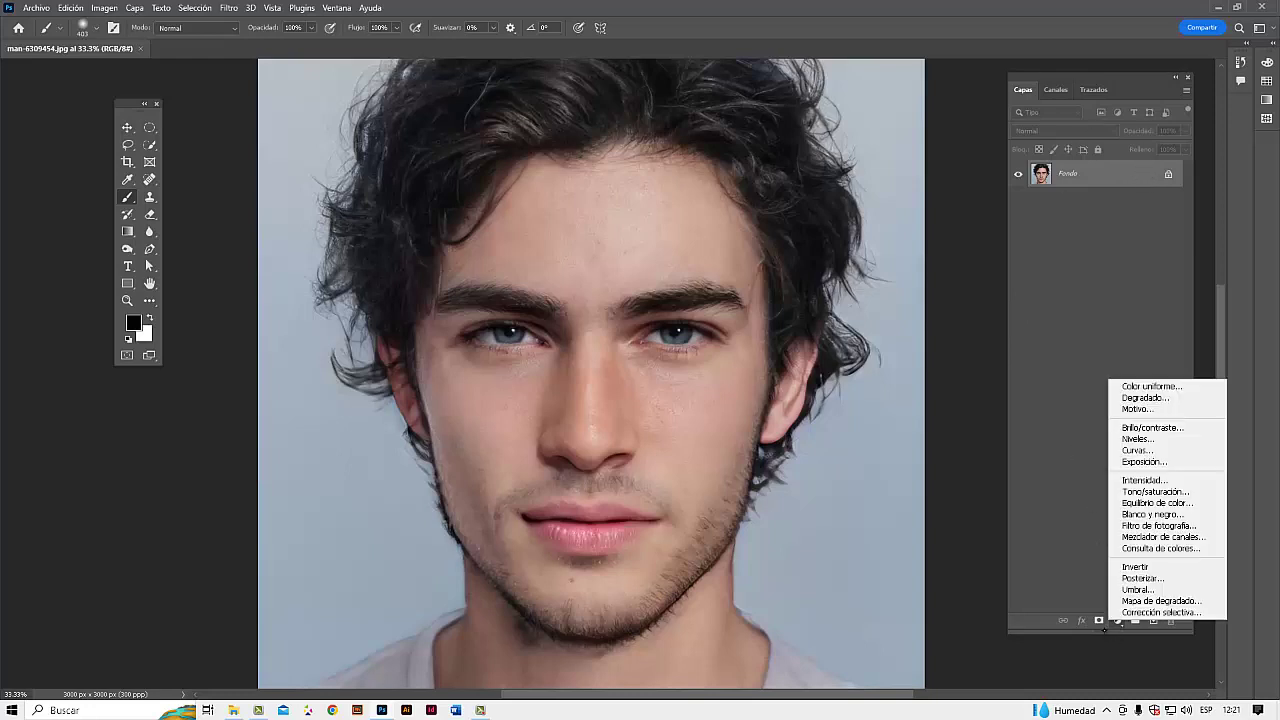
left_click(1108, 634)
left_click_drag(1110, 632, 1144, 322)
left_click_drag(1135, 83, 1068, 96)
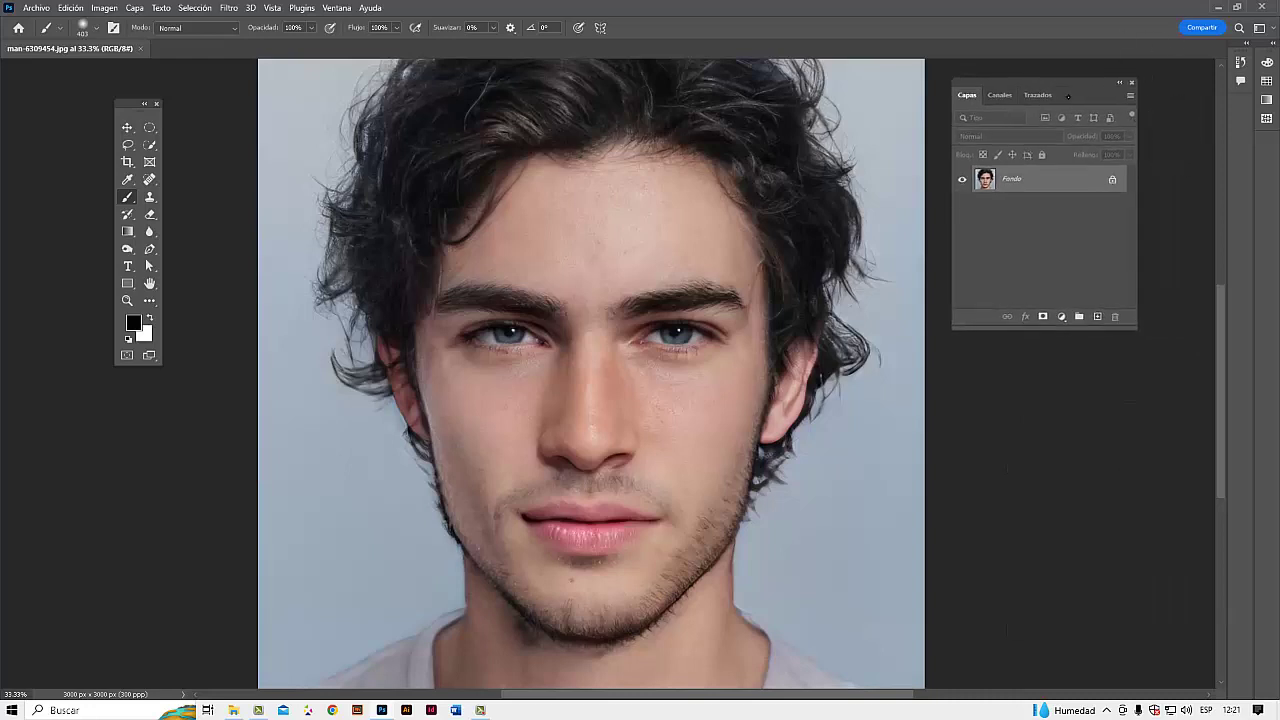
- Start a new layer above the background and name it CAPA NEUTRA 1
left_click(1130, 95)
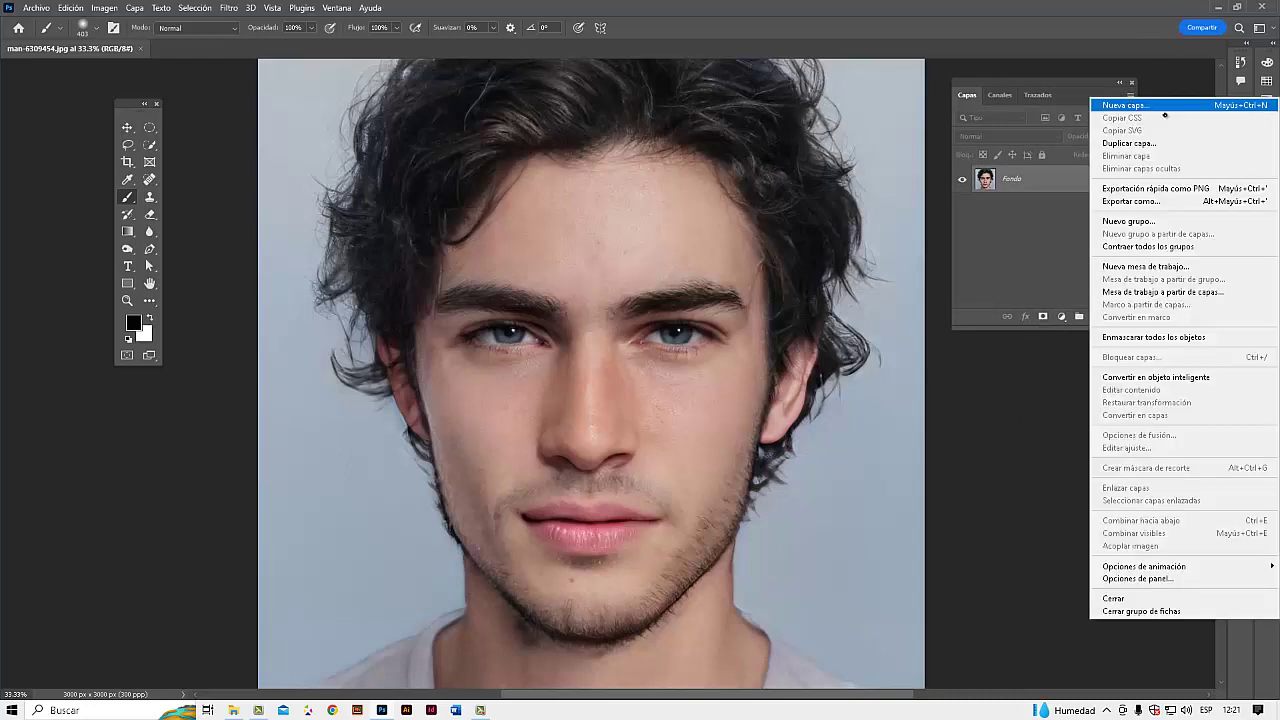
left_click(1150, 105)
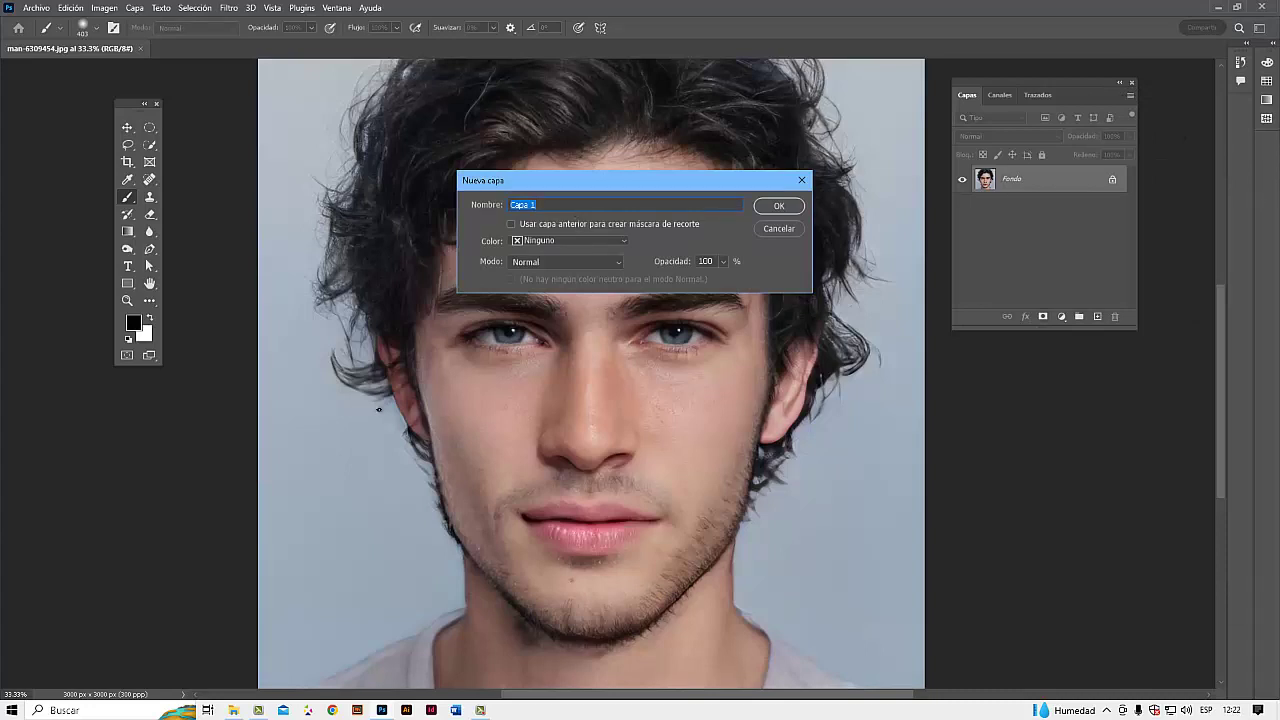
type("capa neutra 1")
key("BackSpace")
key("BackSpace")
key("BackSpace")
key("BackSpace")
key("BackSpace")
key("BackSpace")
key("BackSpace")
key("BackSpace")
key("BackSpace")
key("BackSpace")
type("CAPA NEUTRA")
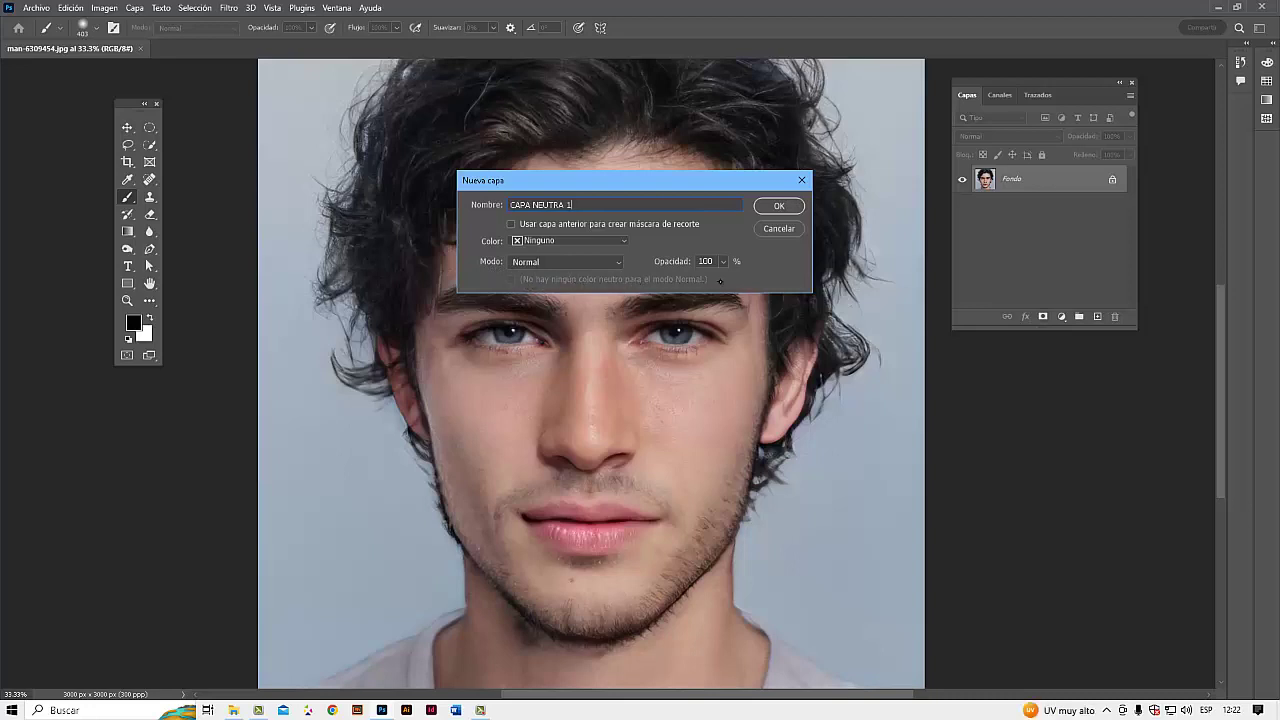
- Create the new layer with the Luz suave blend mode, filled with its neutral color (50% gris)
left_click(622, 265)
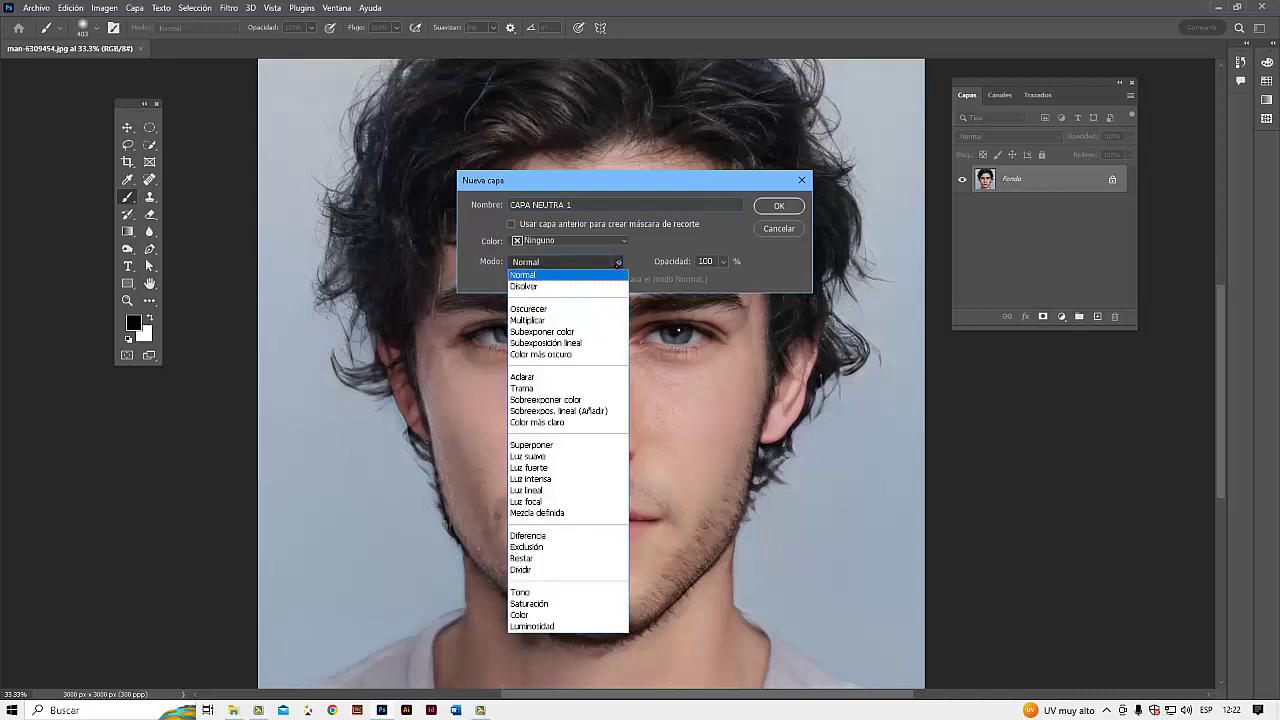
left_click(567, 458)
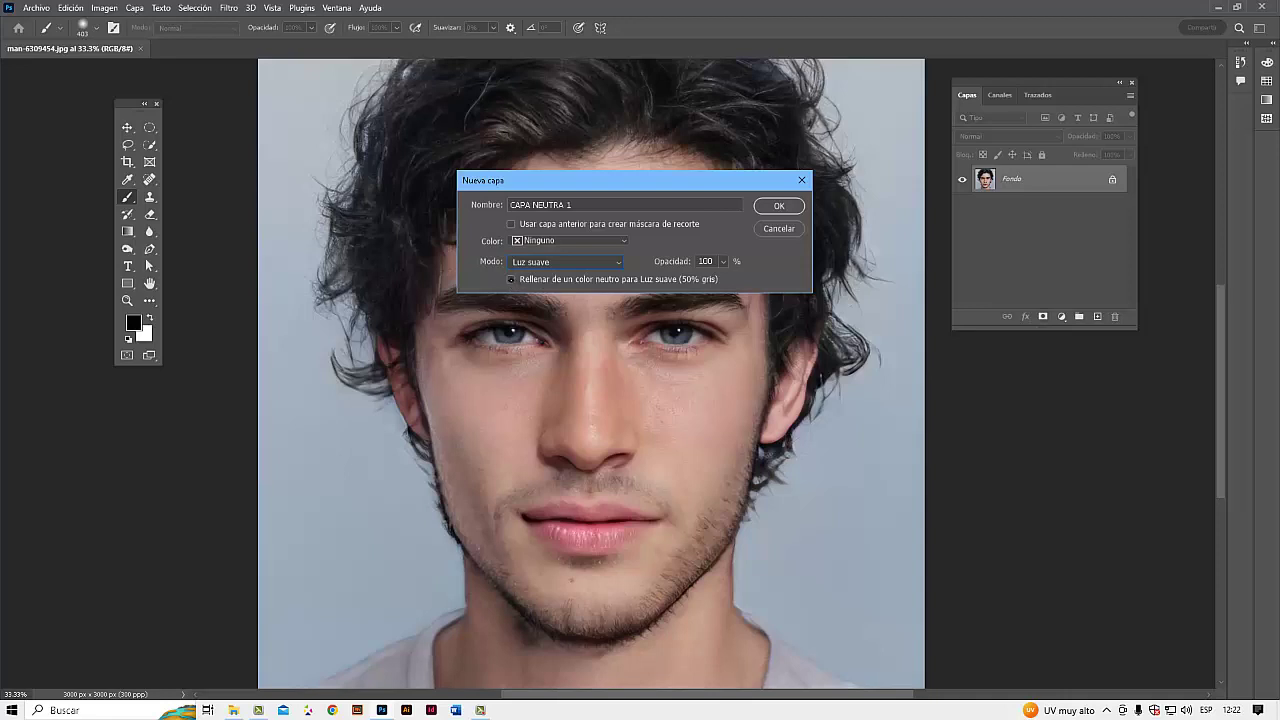
left_click(511, 279)
left_click(784, 210)
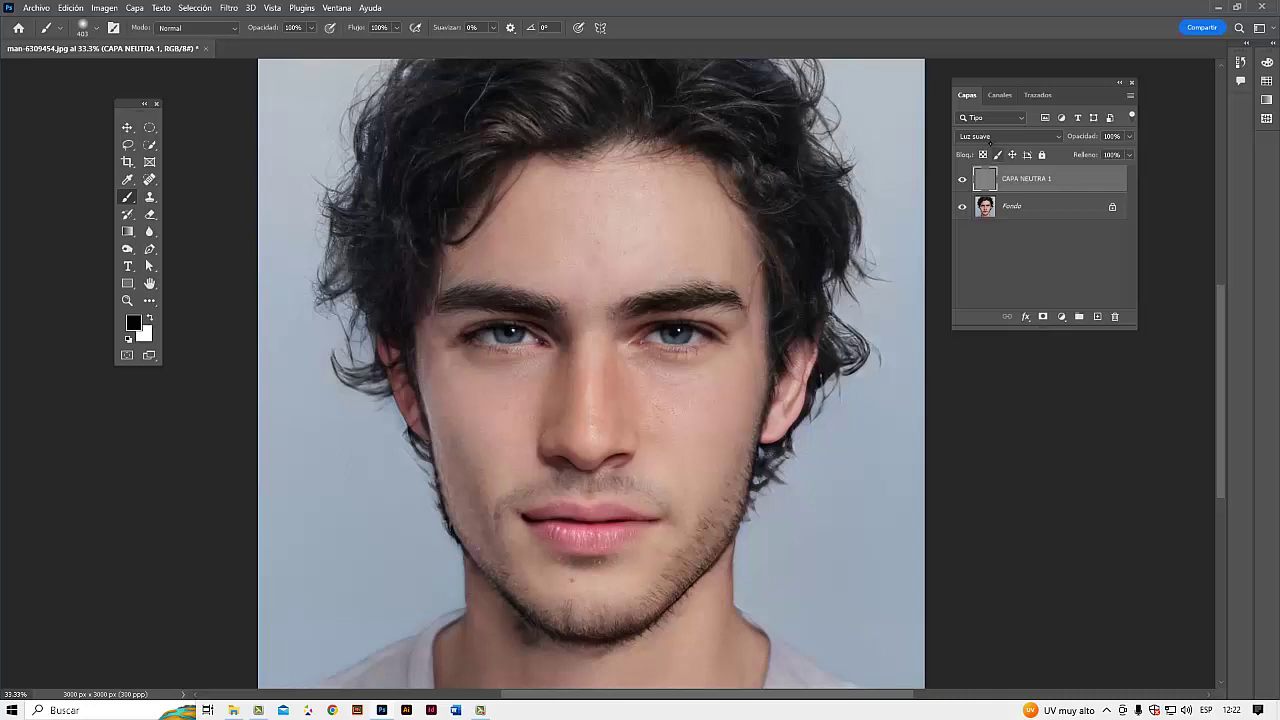
- Compare the portrait with CAPA NEUTRA 1 hidden and shown, and review its Luz suave blend mode
left_click(963, 180)
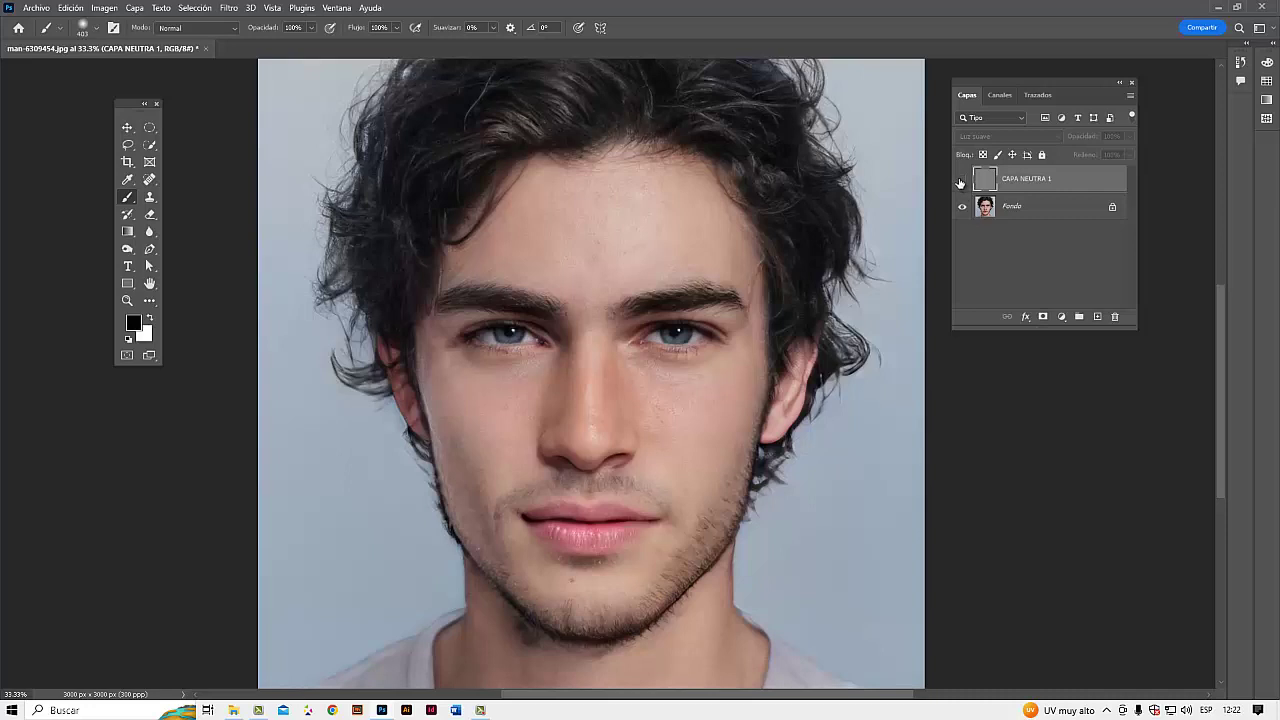
left_click(963, 180)
left_click(999, 138)
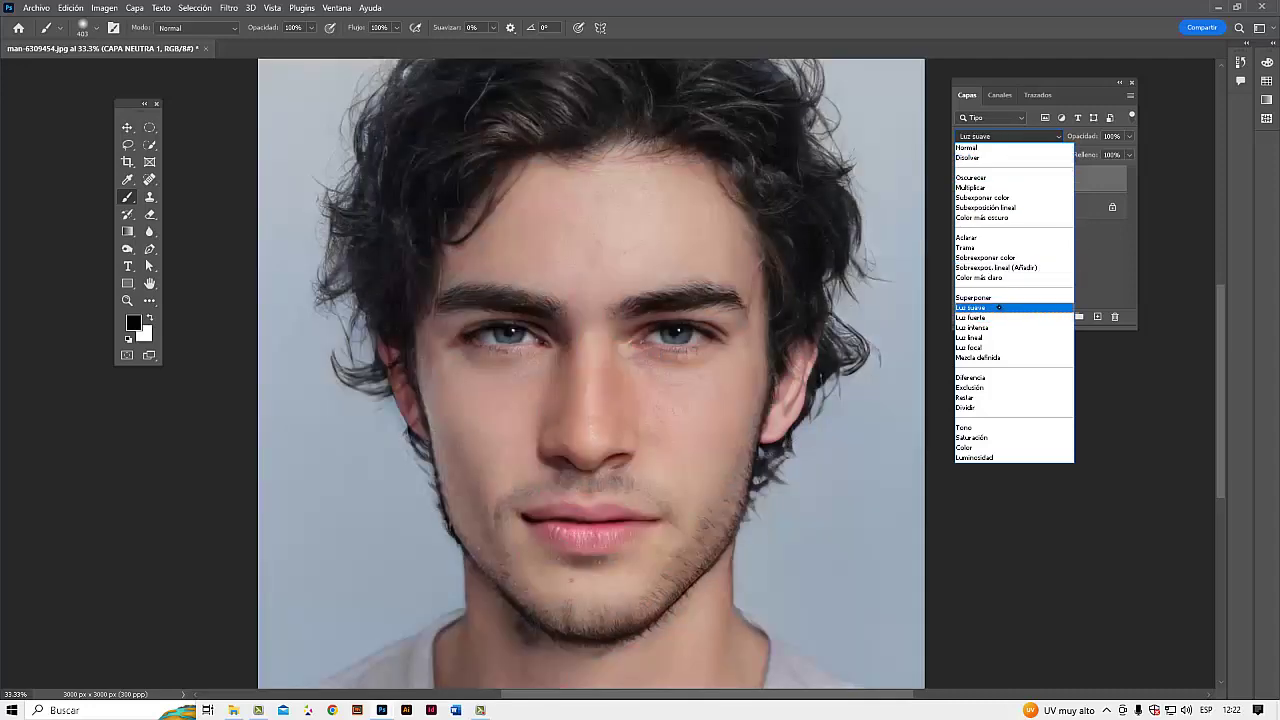
left_click(1000, 308)
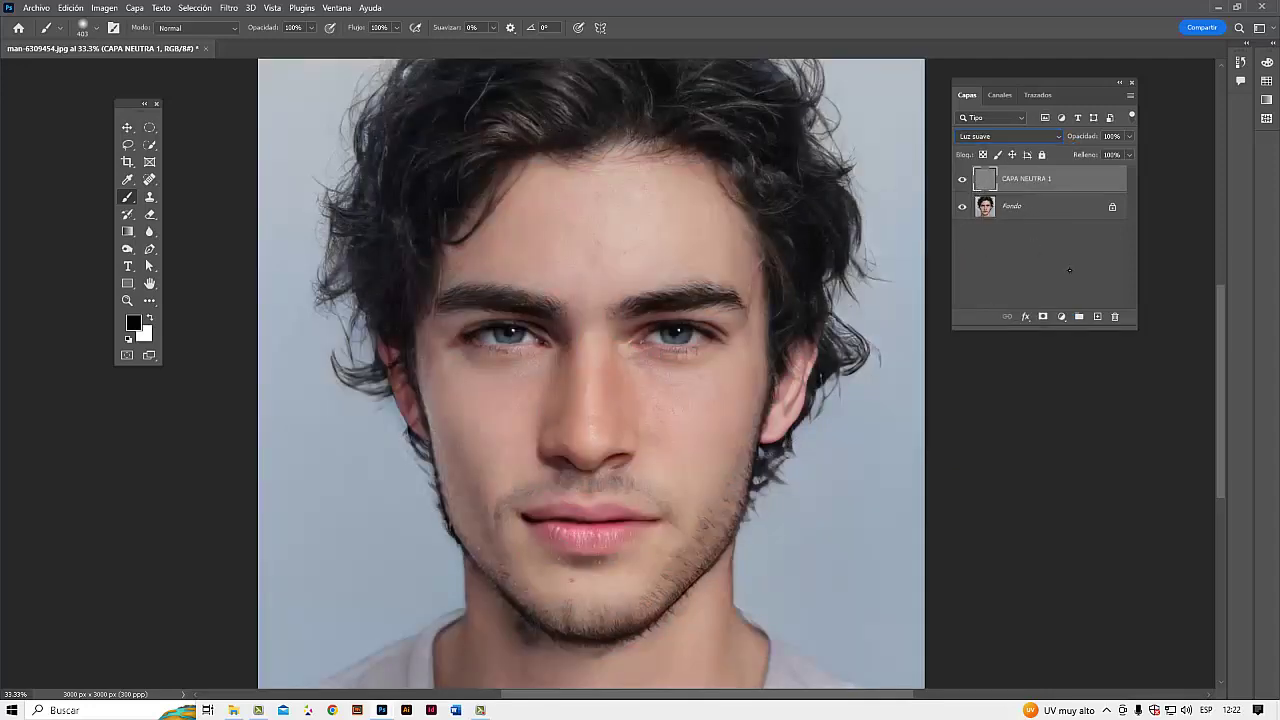
- Add a layer filled with white above CAPA NEUTRA 1 and set its blend mode to Multiplicar
left_click(1095, 316)
key("ctrl+BackSpace")
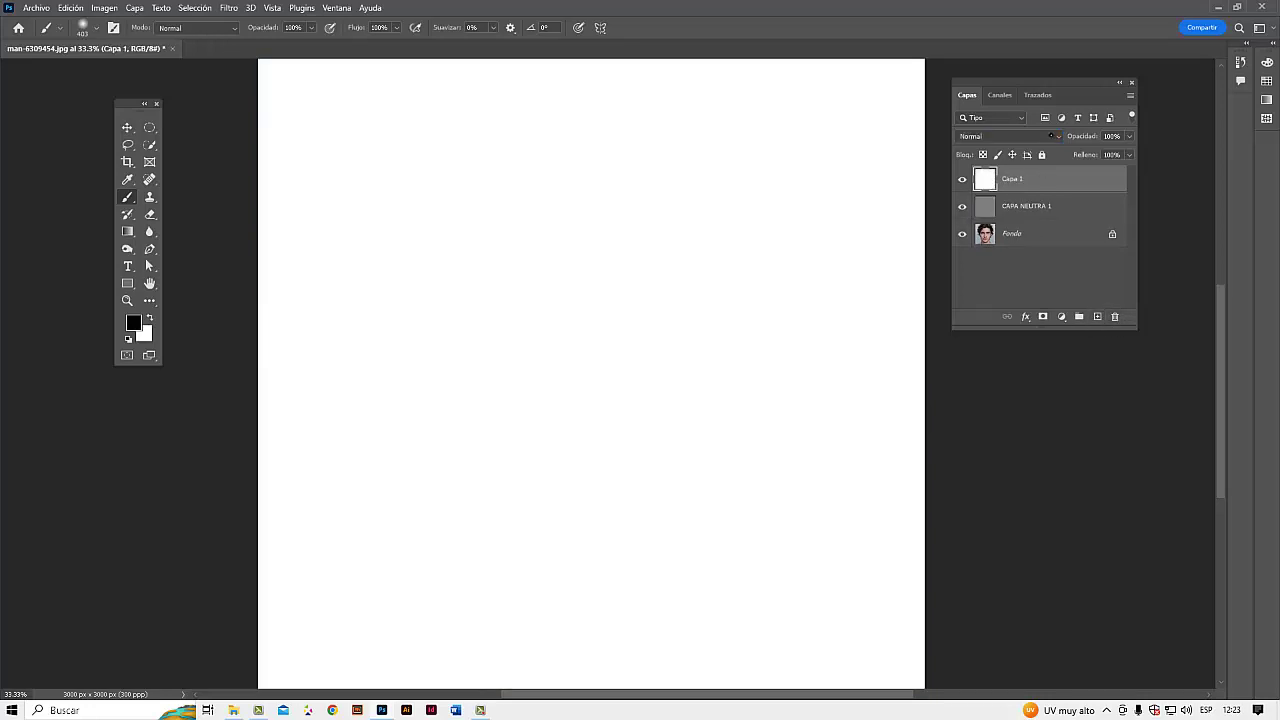
left_click(1011, 138)
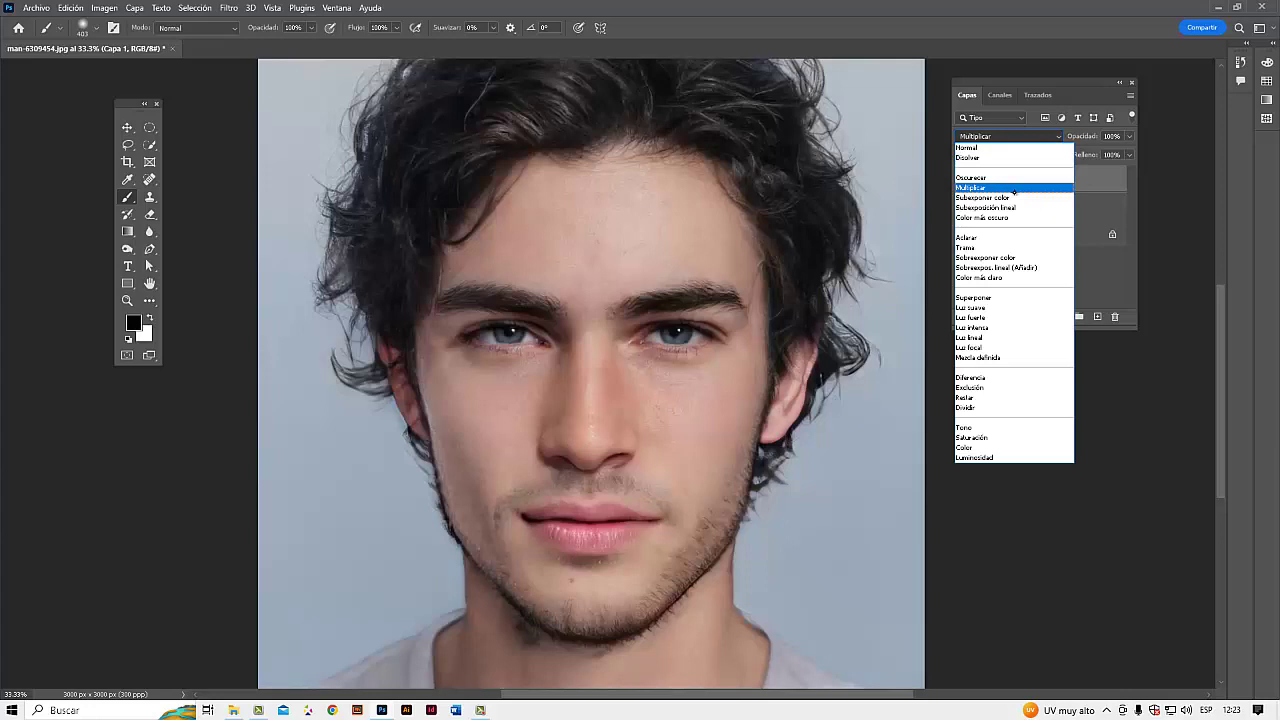
left_click(1014, 188)
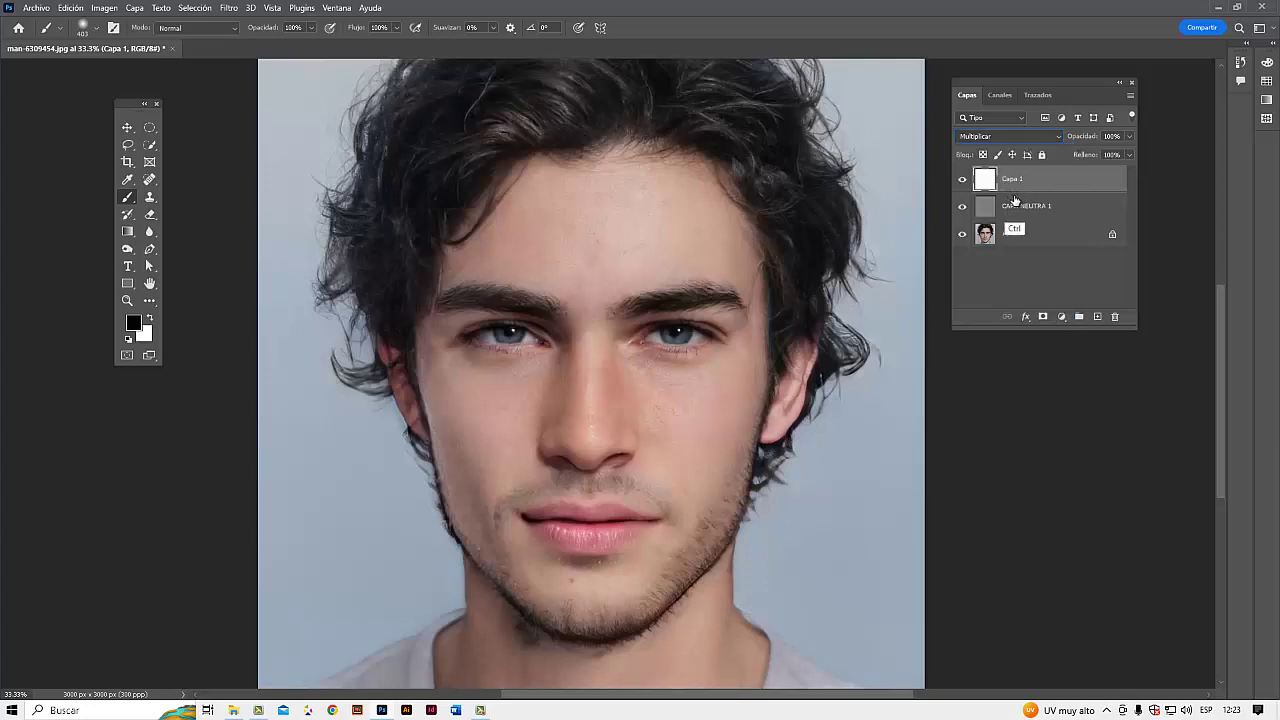
- Invert the white layer to black using the Trama blend mode, and delete this trial layer
key("ctrl+i")
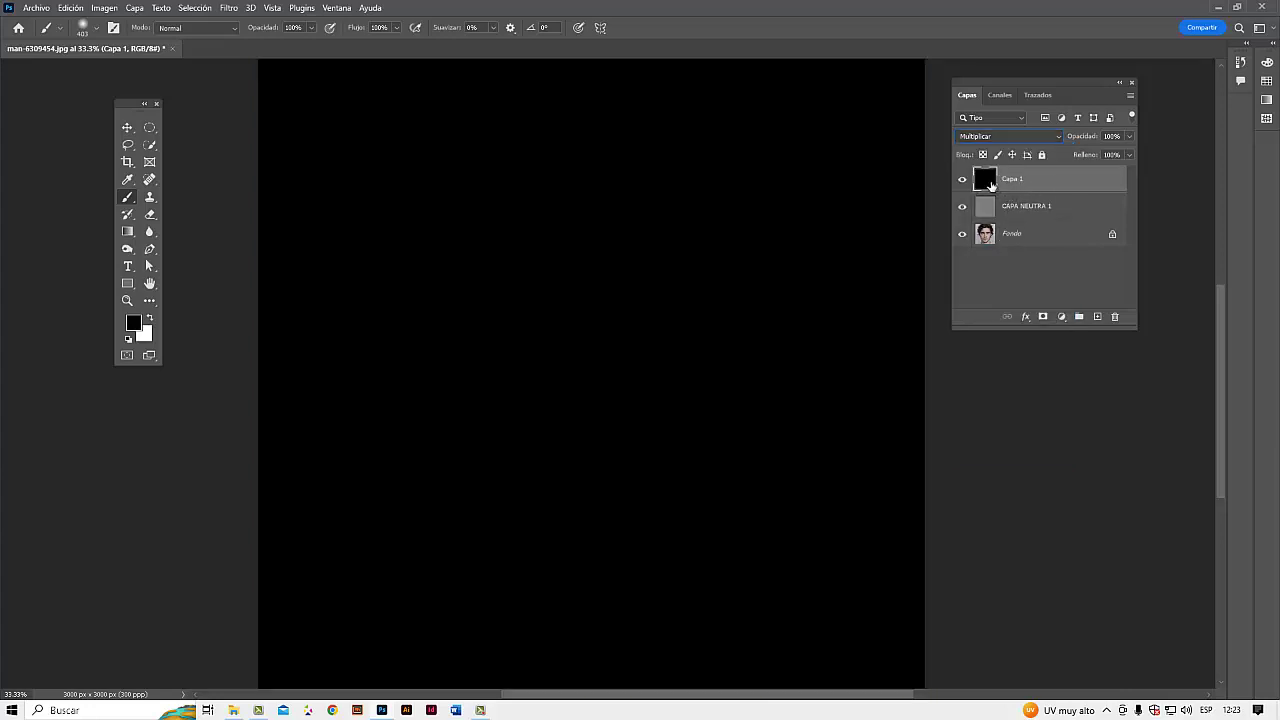
left_click(1019, 137)
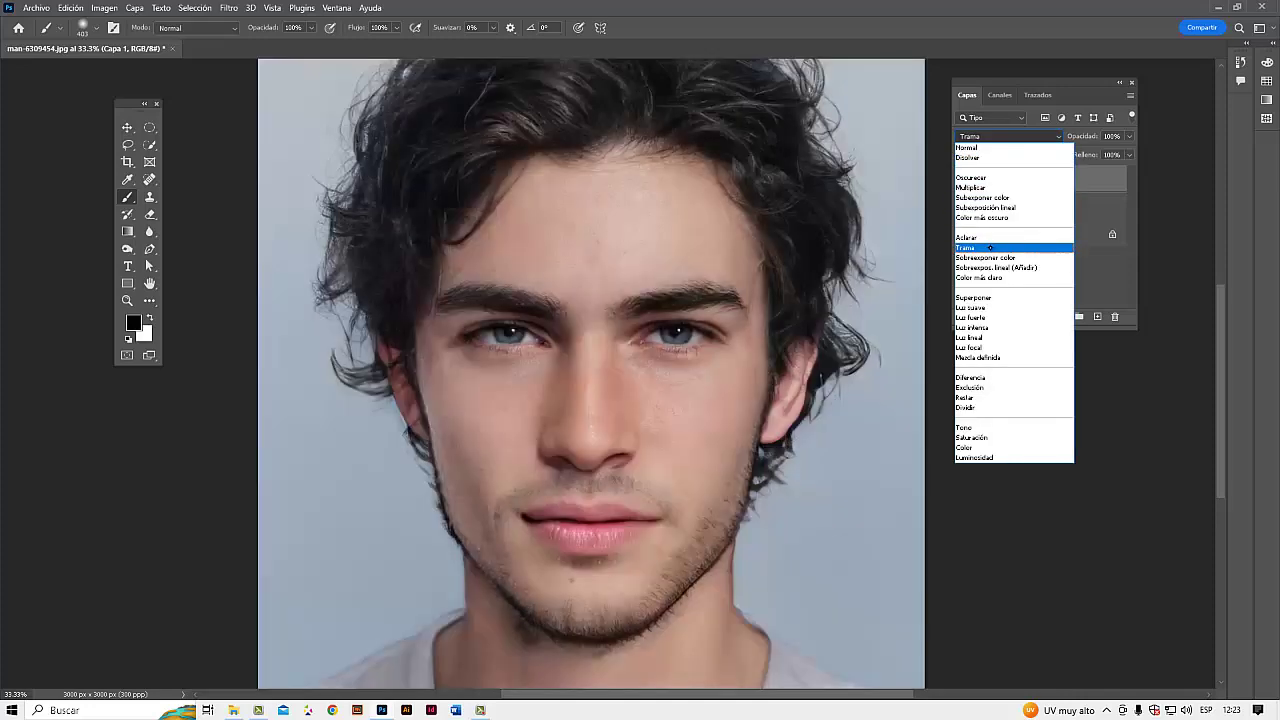
left_click(995, 247)
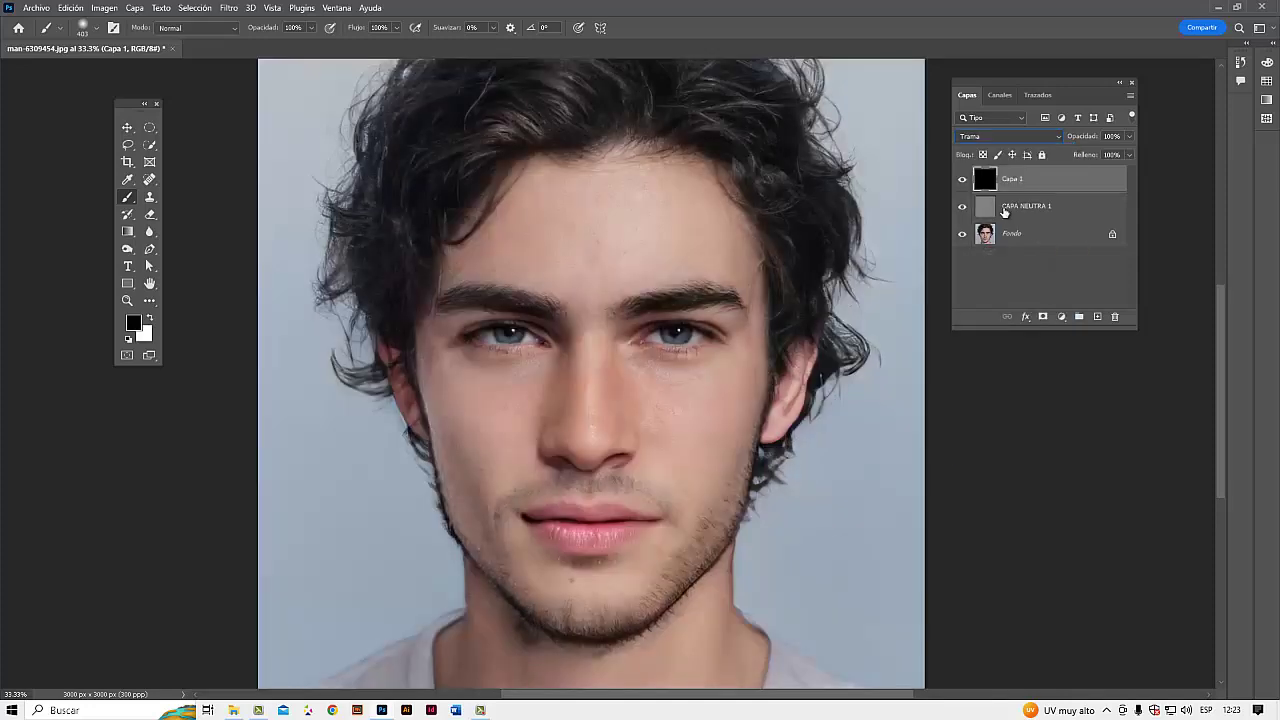
left_click_drag(1060, 186, 1115, 316)
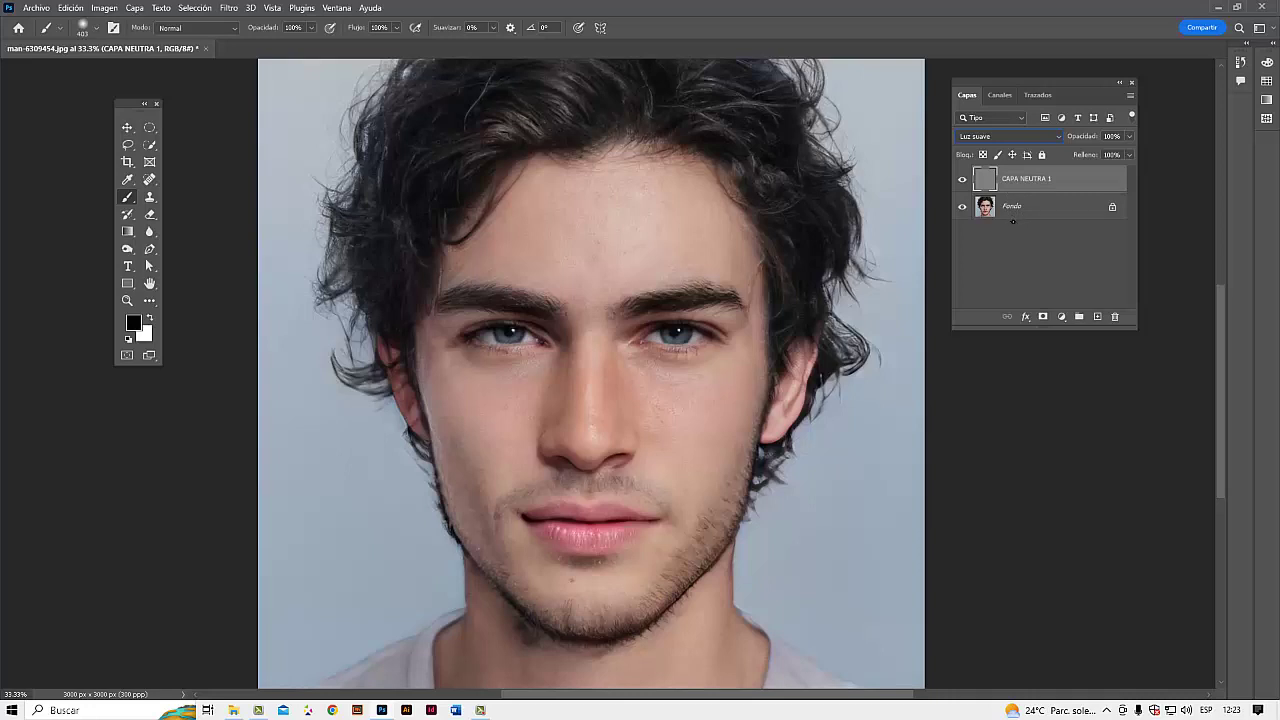
- Set up another new layer with the Luz suave blend mode and the 50% gris neutral fill
left_click(1097, 317, "alt")
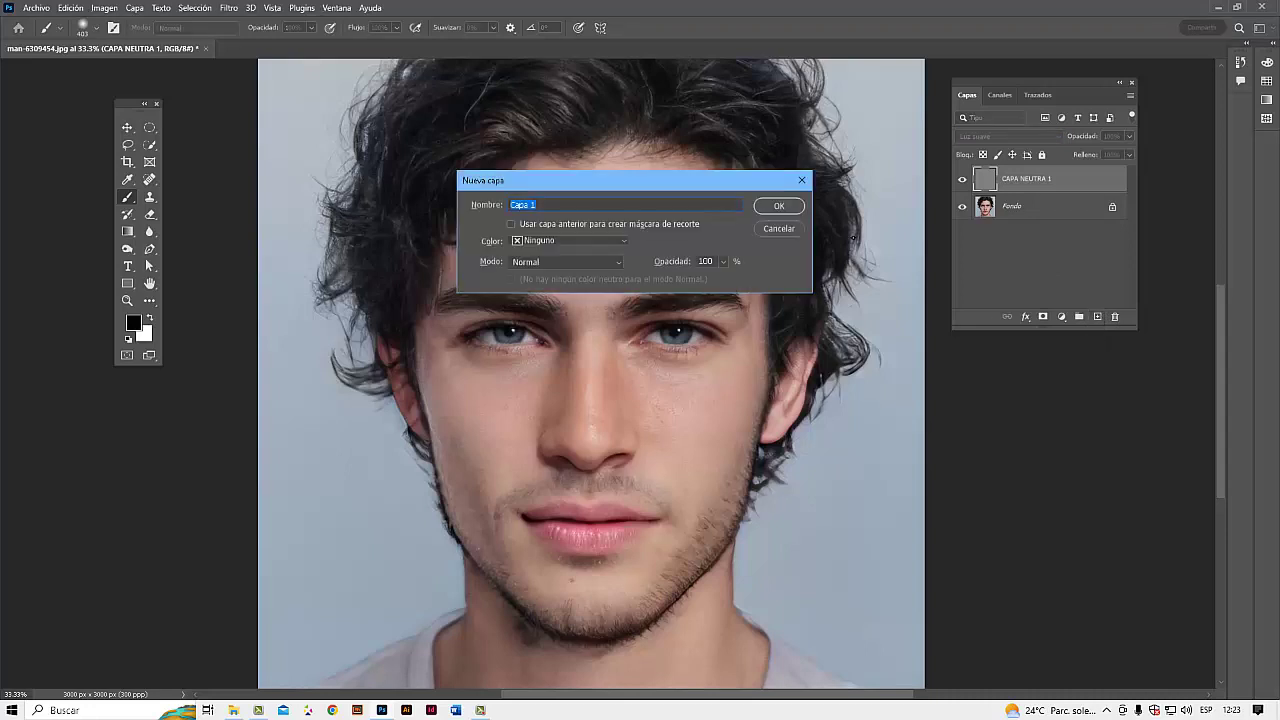
left_click(566, 261)
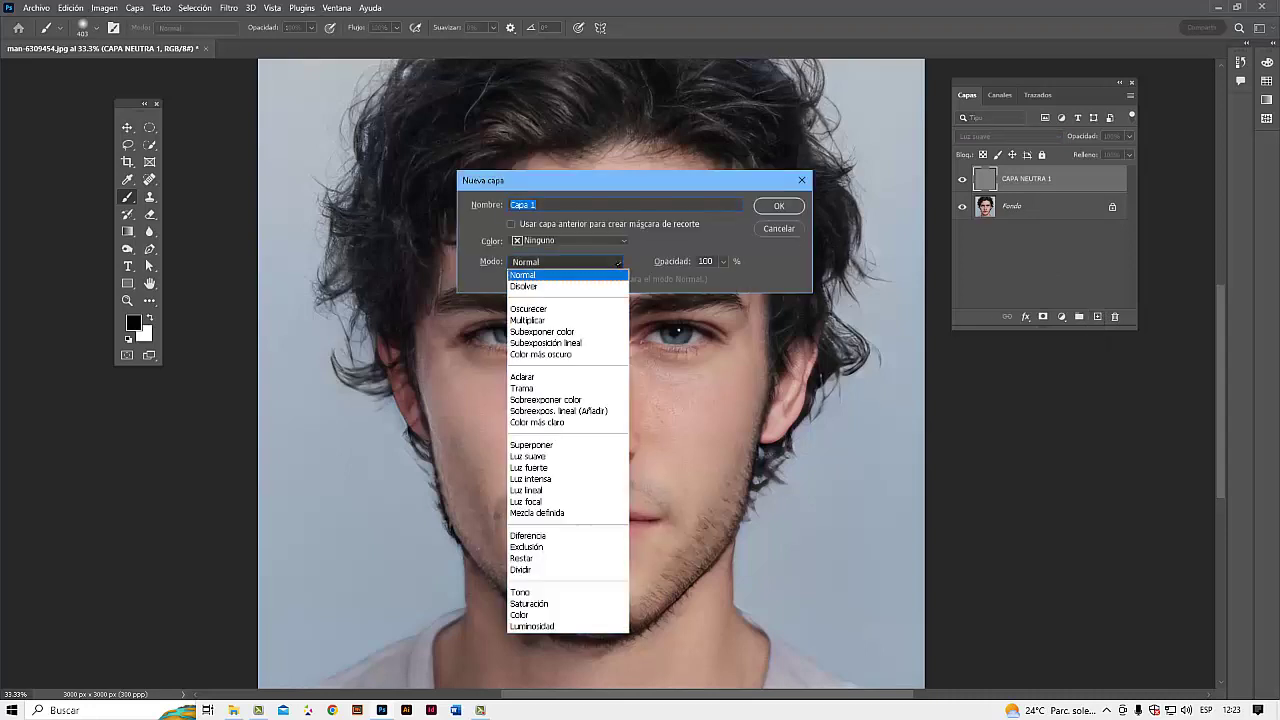
left_click(549, 456)
left_click(512, 280)
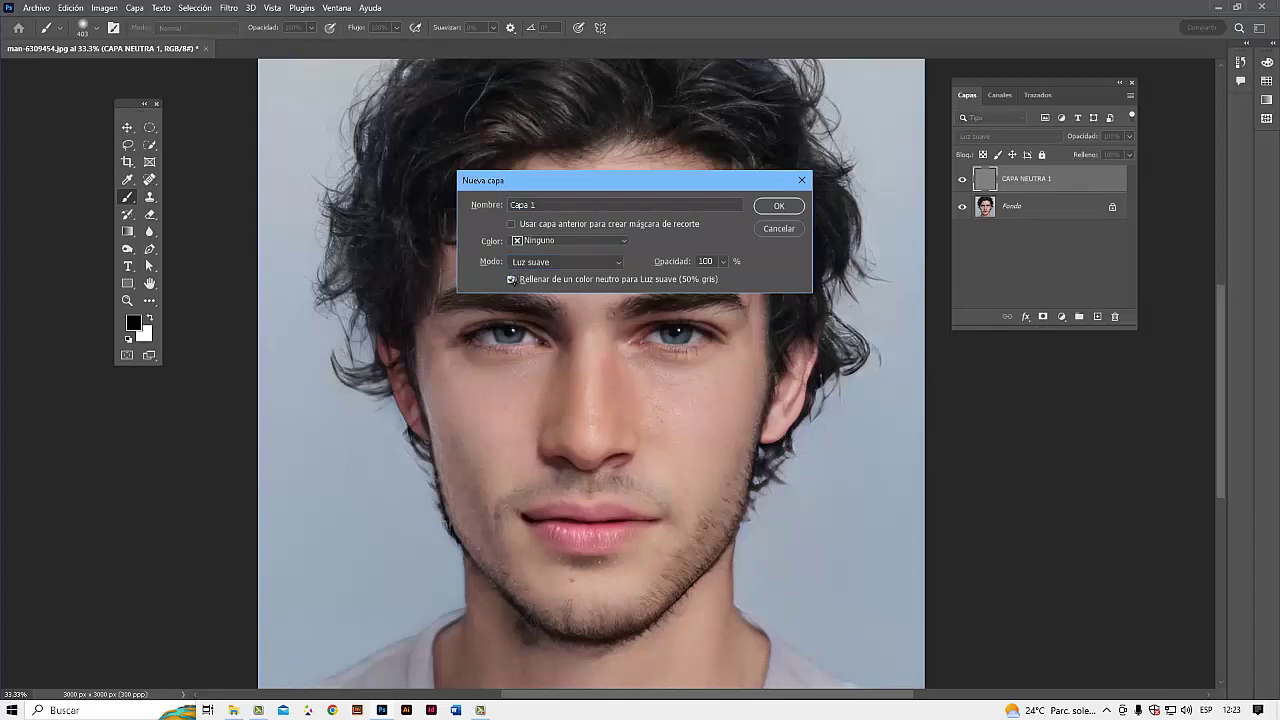
- Name the new layer CAPA NEUTRA 2 and create it above CAPA NEUTRA 1
left_click(540, 206)
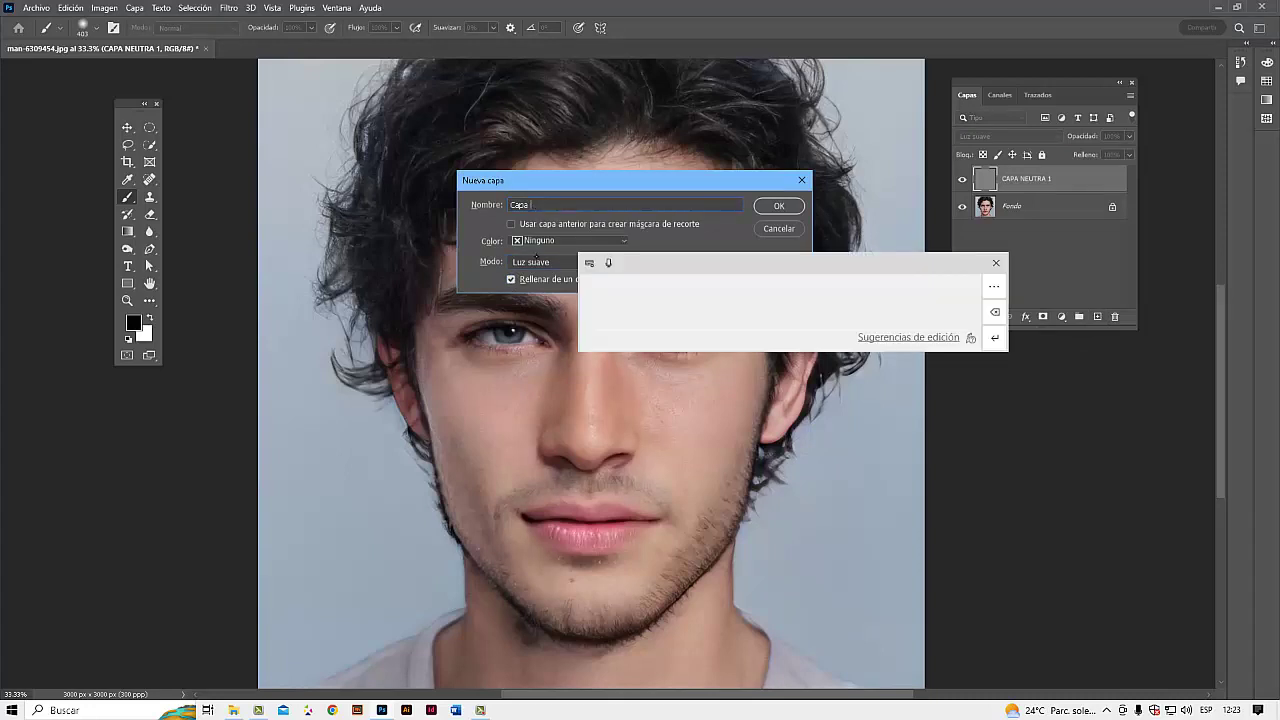
key("BackSpace")
key("BackSpace")
key("BackSpace")
key("BackSpace")
key("BackSpace")
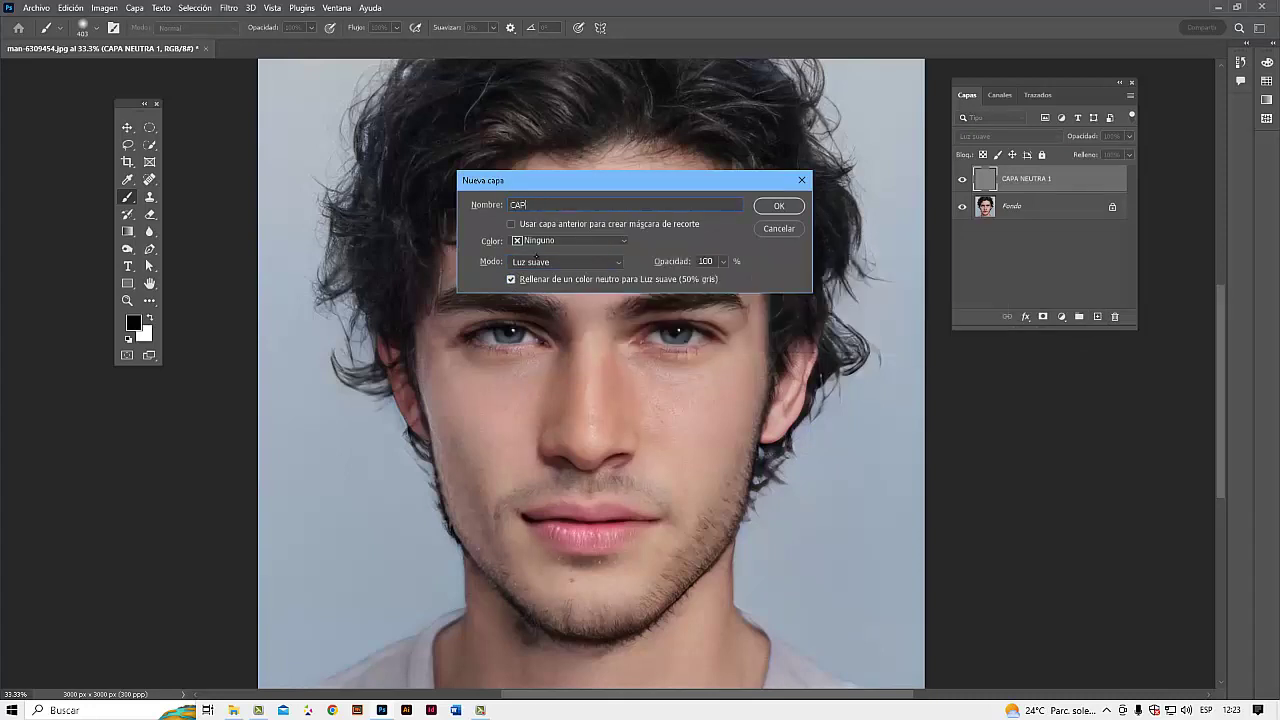
type("CAPA NEUTRA 2")
left_click(792, 205)
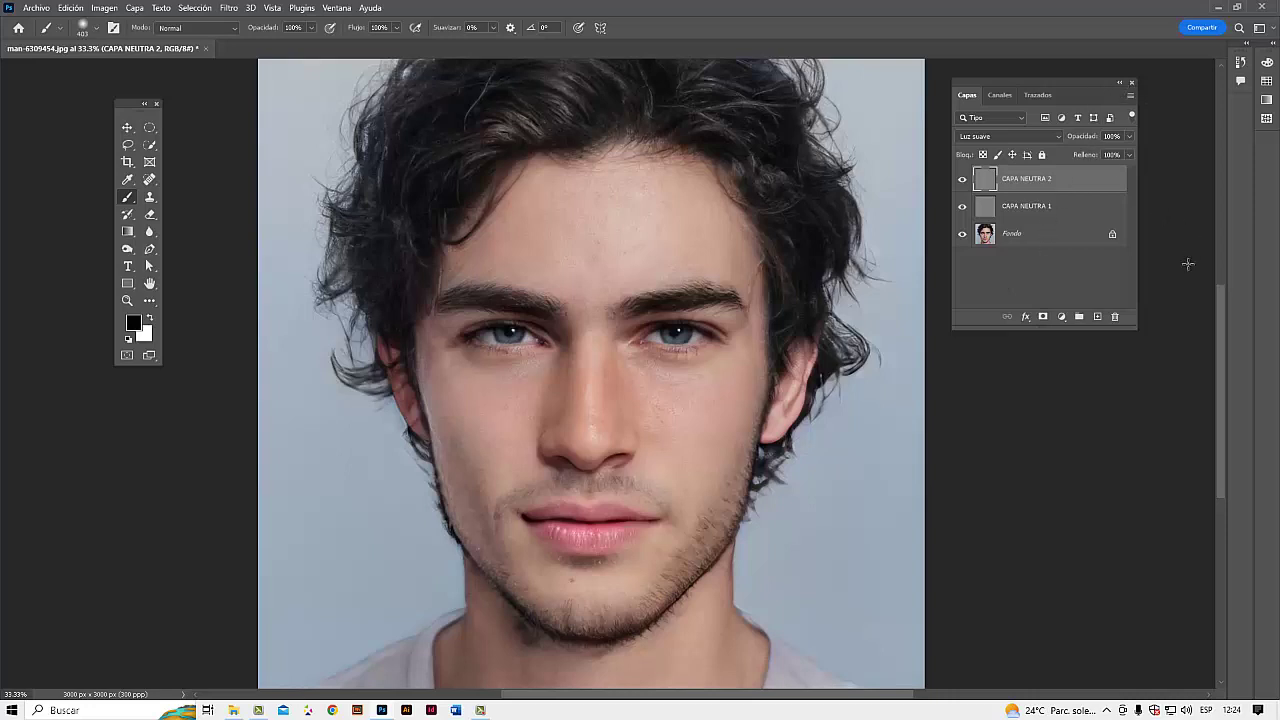
- Add an empty layer above CAPA NEUTRA 2 and fill it with 50% gris in Normal mode at 100% opacity
left_click(1098, 317)
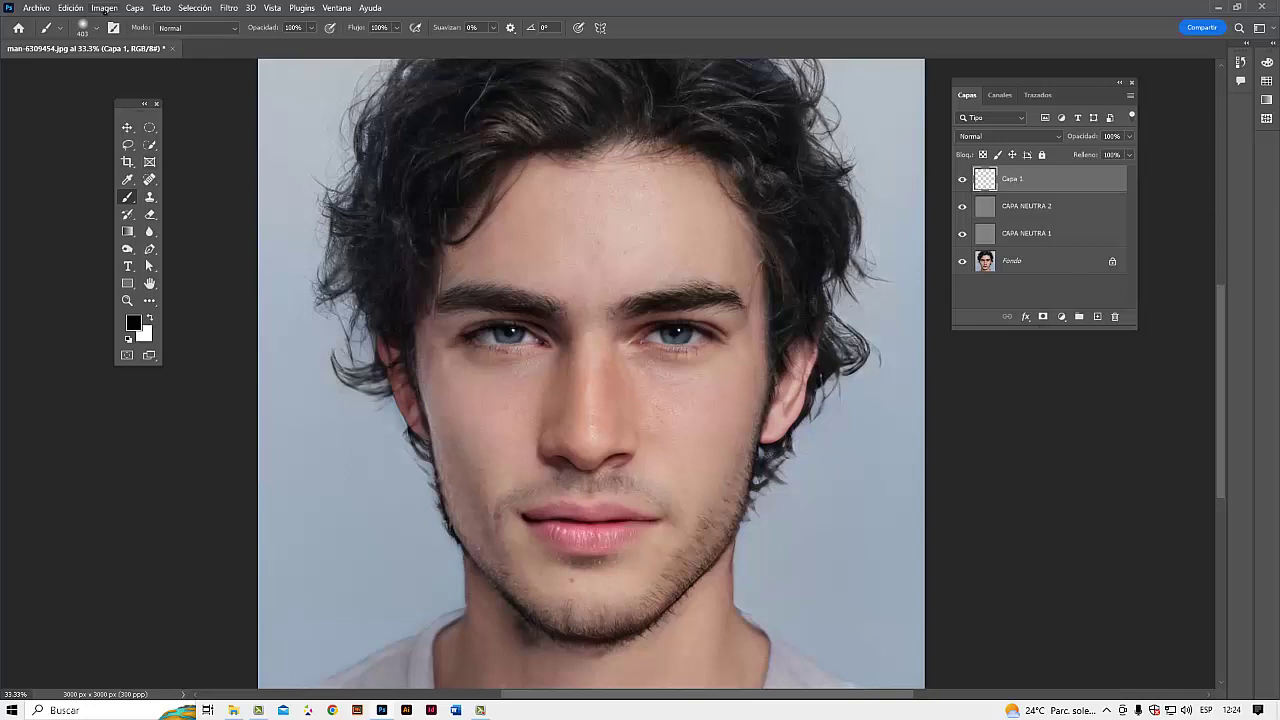
left_click(73, 8)
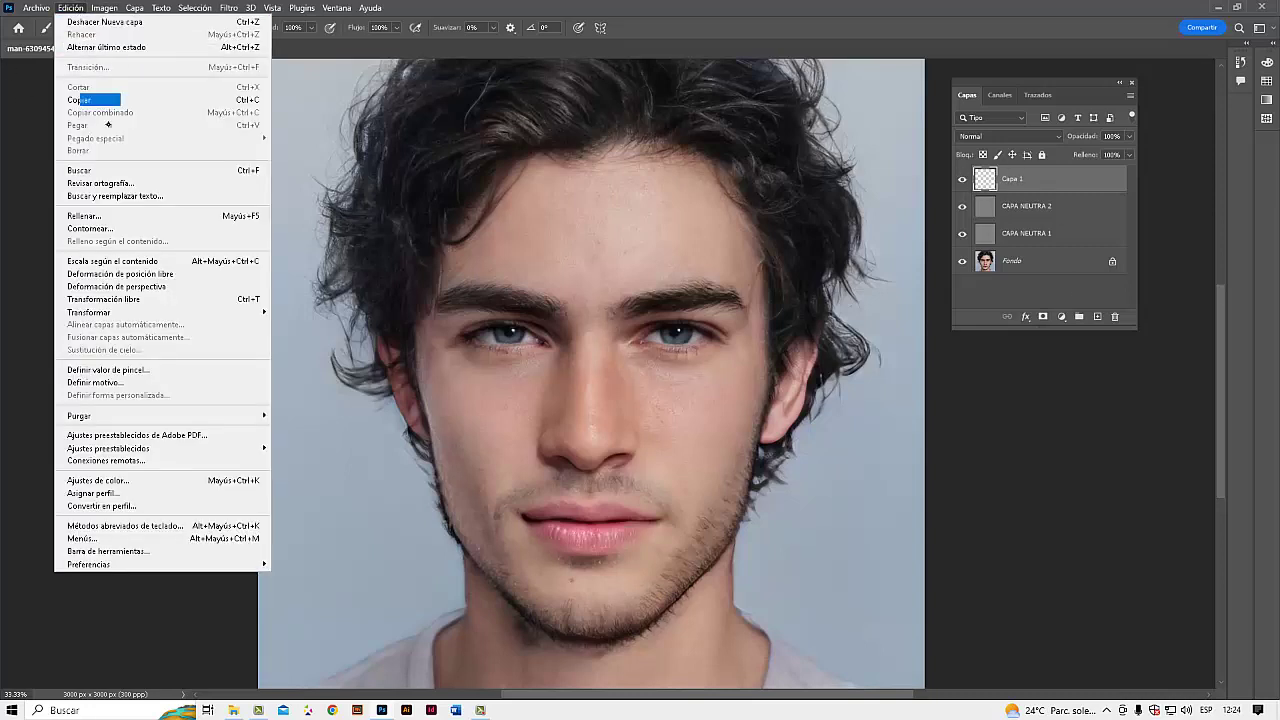
left_click(90, 216)
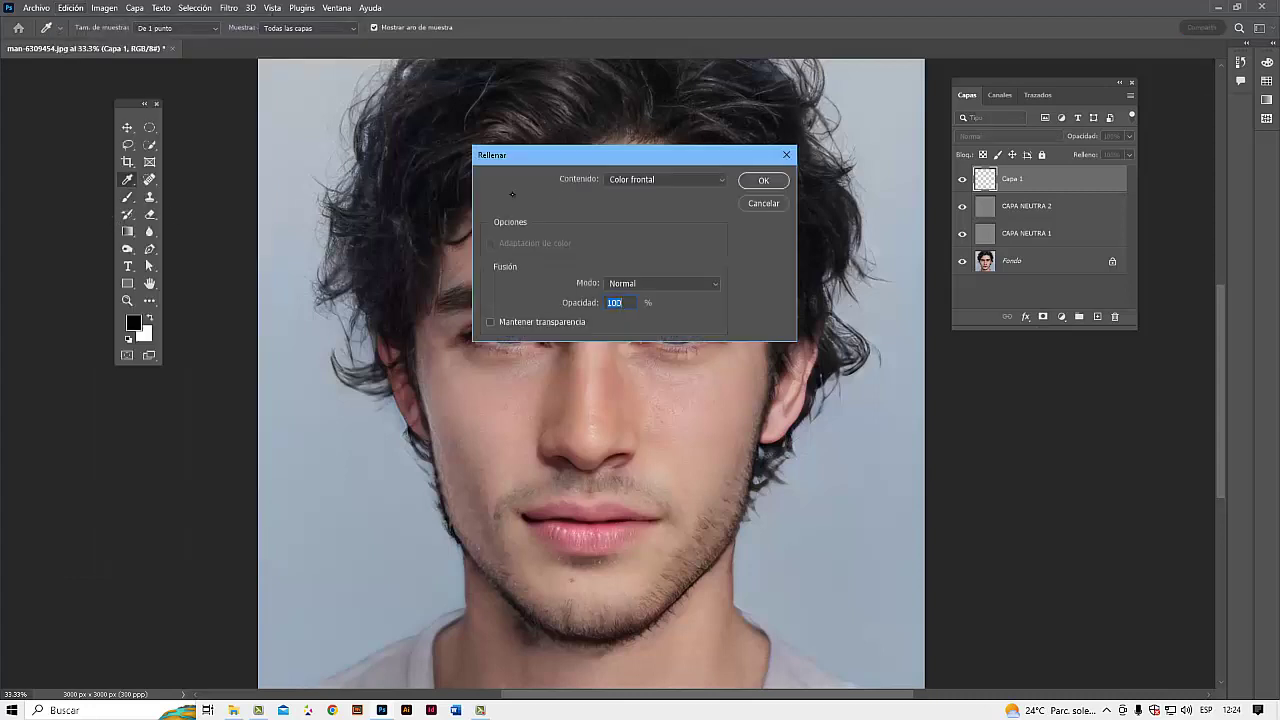
left_click(718, 180)
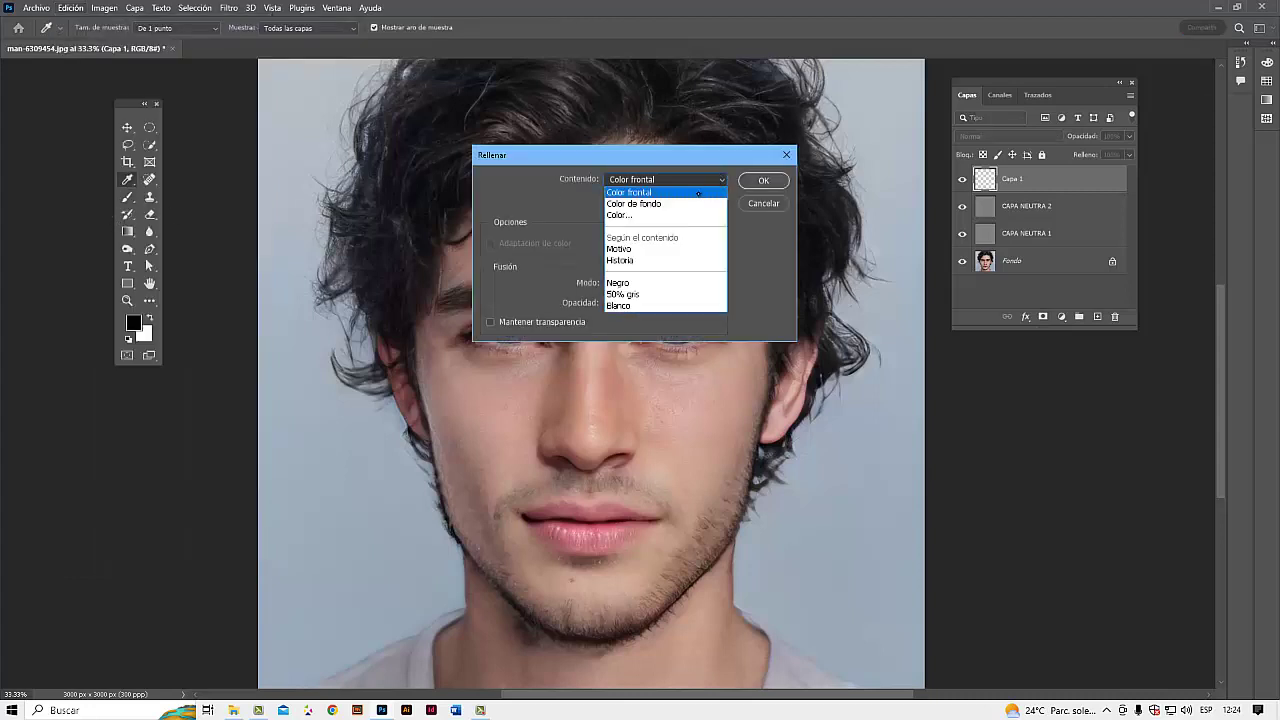
left_click(641, 295)
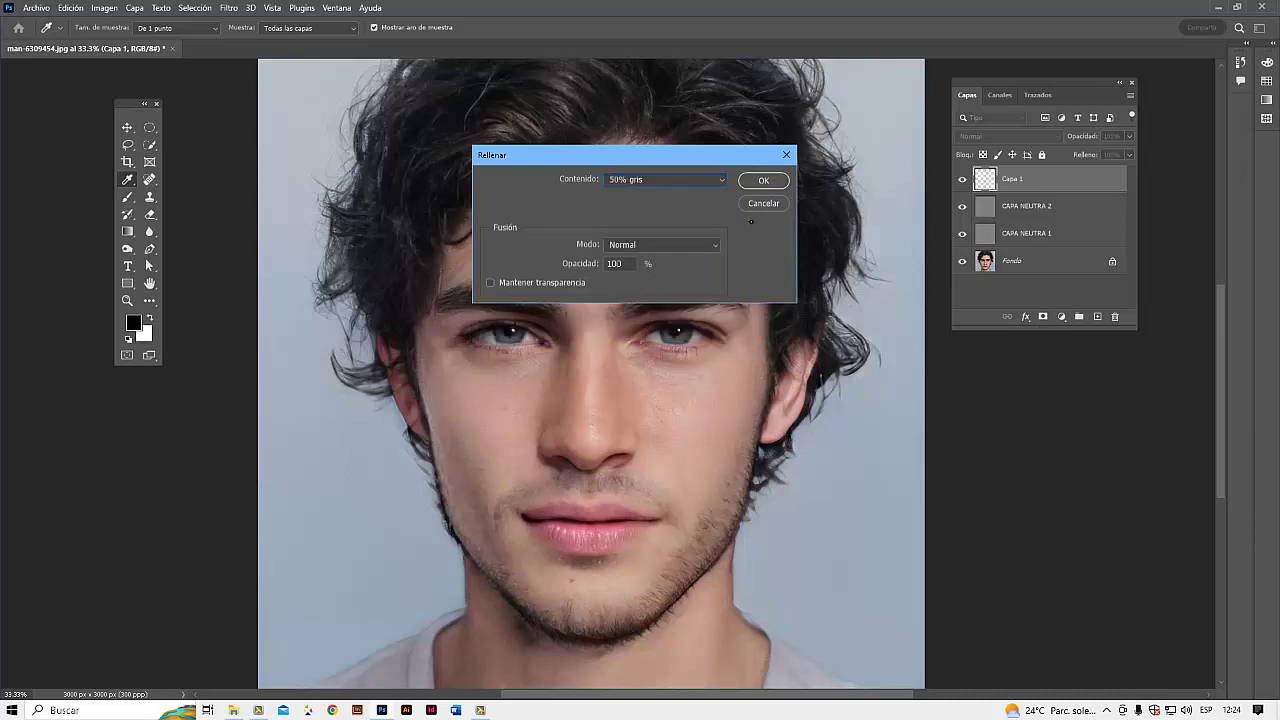
left_click(765, 181)
key("b")
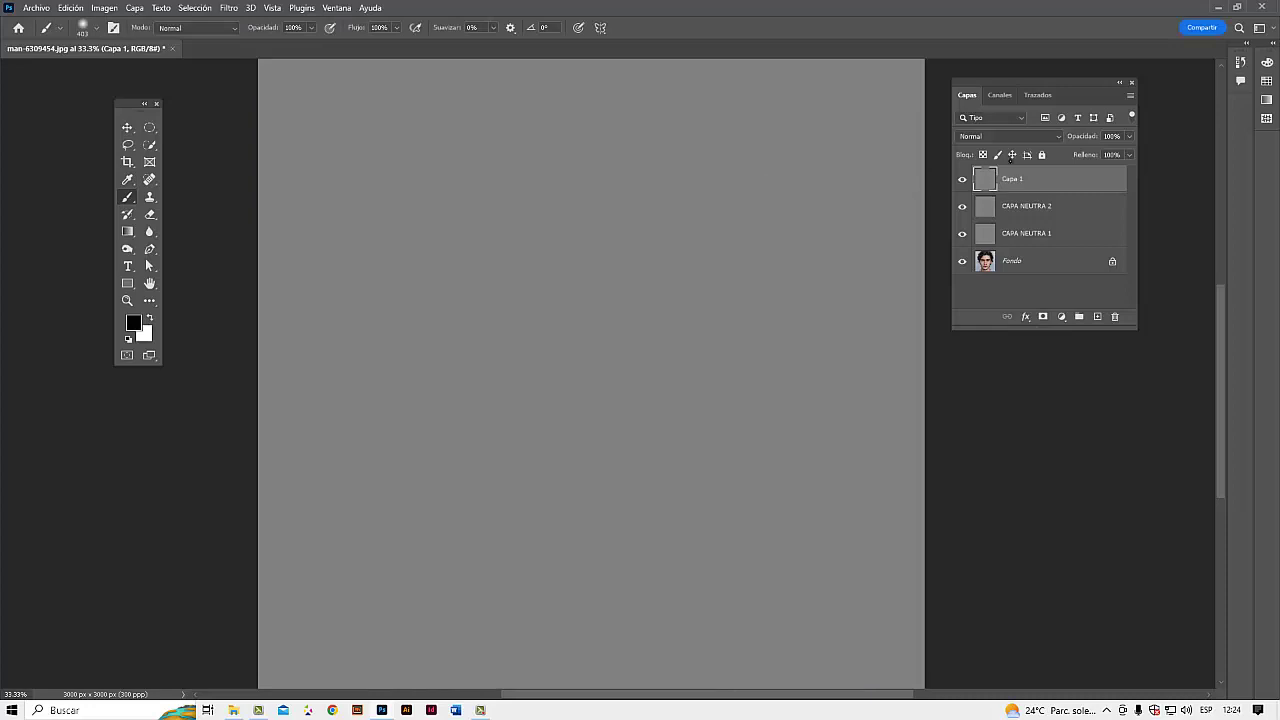
- Set the gray layer's blend mode to Luz suave and rename it CAPA NEUTRA 3
left_click(1012, 138)
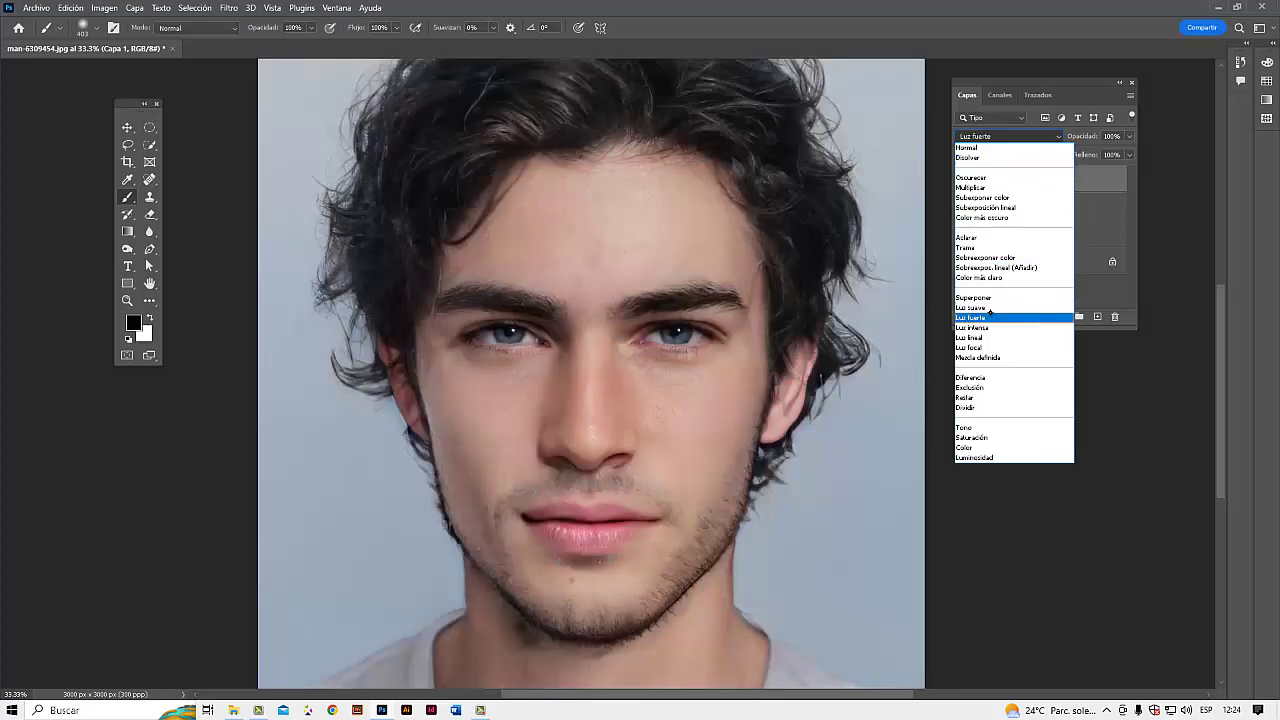
left_click(987, 313)
double_click(1013, 179)
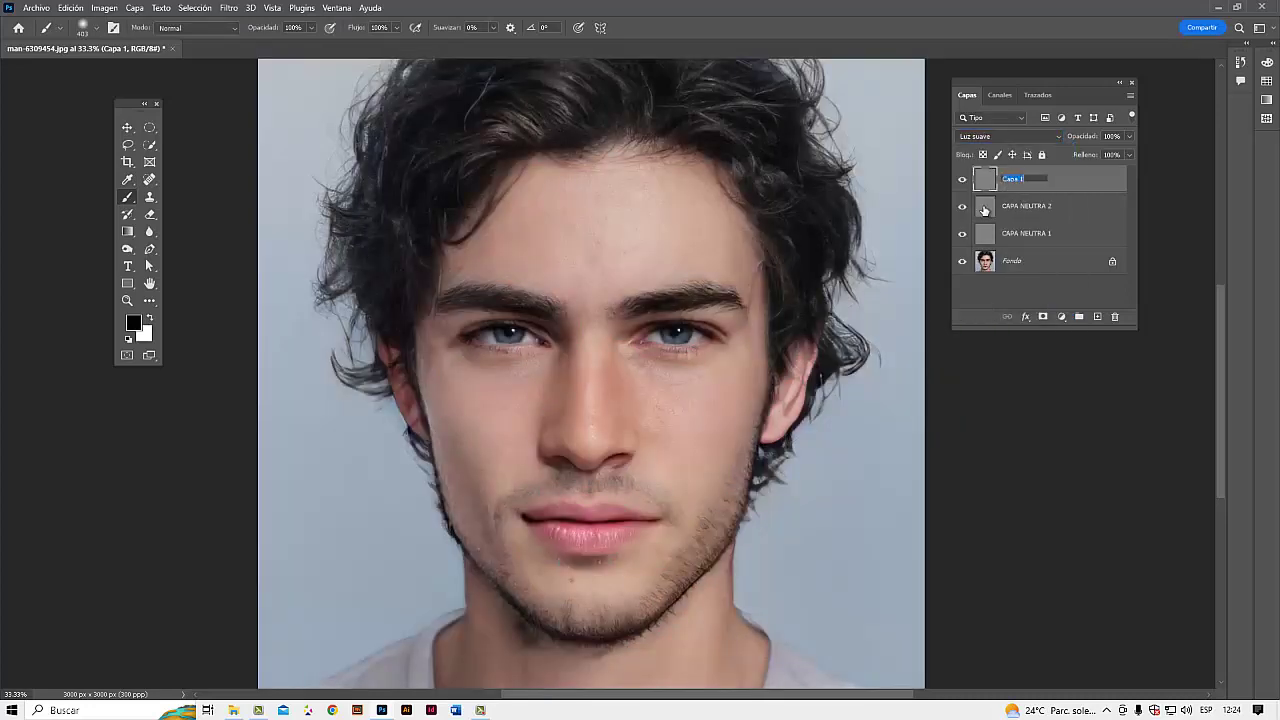
type("CAPA NEUTRA 3")
left_click(1045, 289)
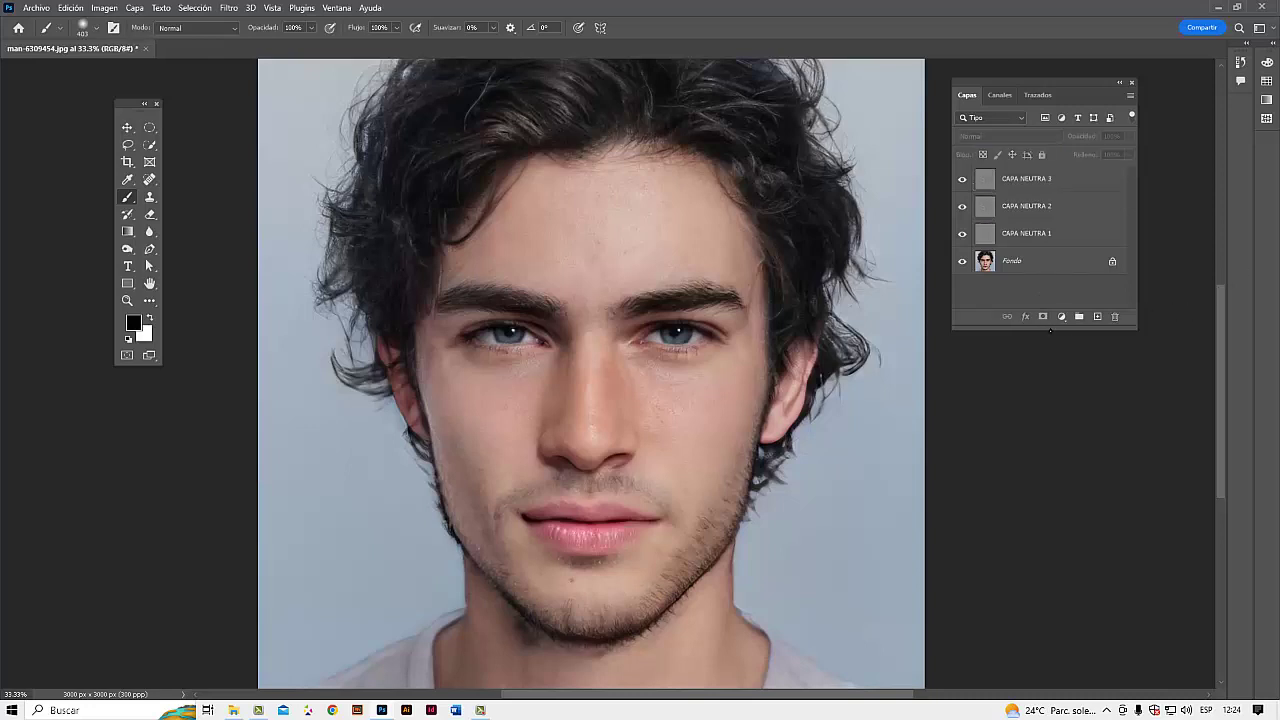
- Make the floating layers panel taller and add an empty layer above CAPA NEUTRA 3
left_click_drag(1049, 331, 1053, 464)
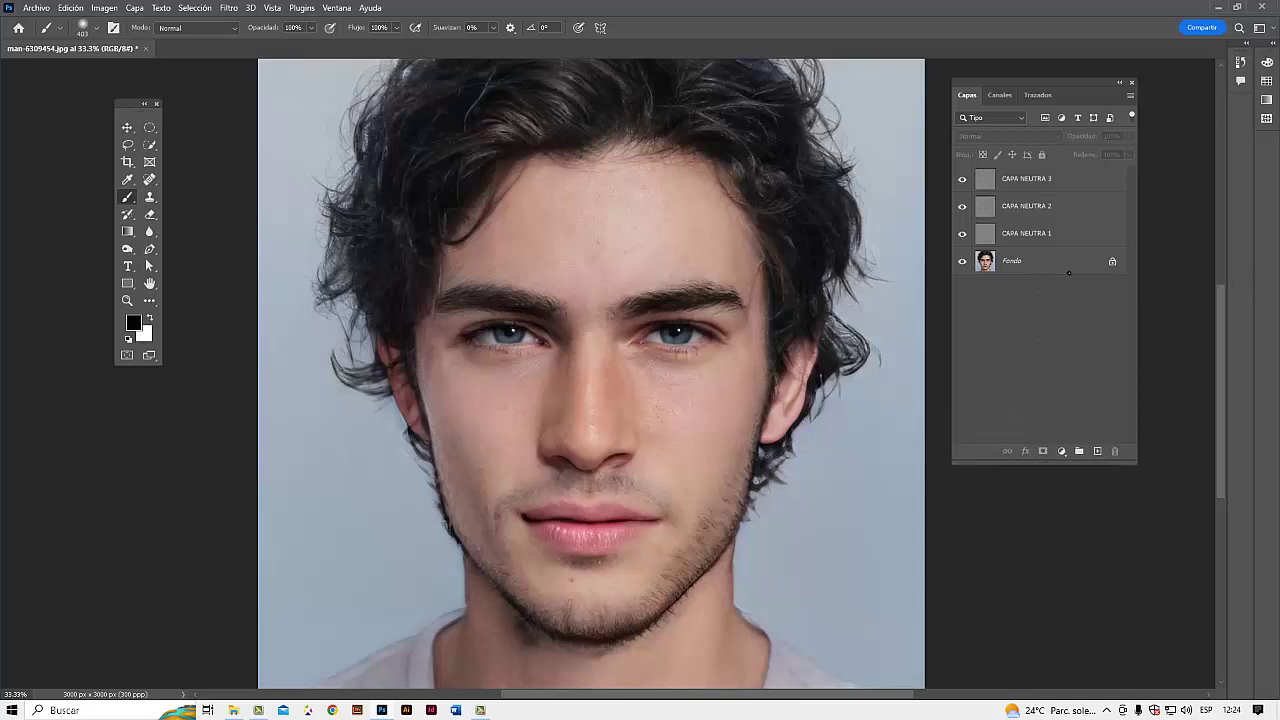
left_click(1081, 180)
left_click(1096, 451)
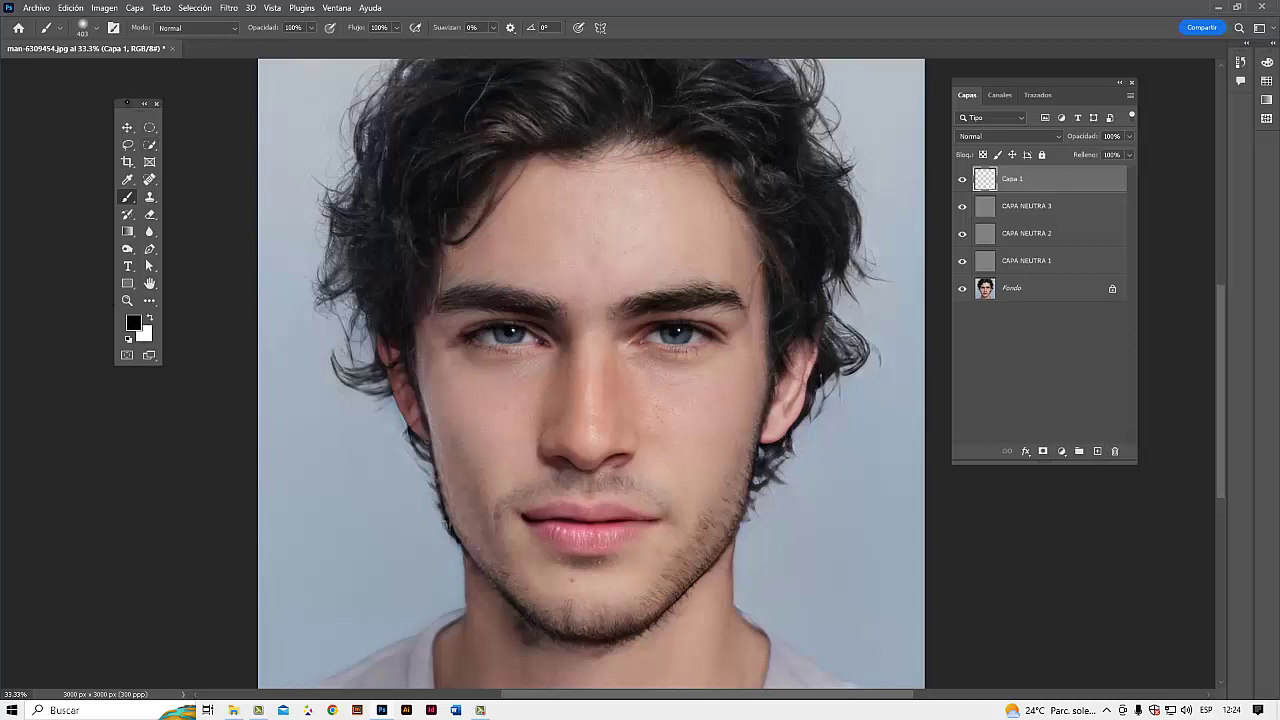
- Set the foreground colour to RGB 128, 128, 128 and fill the empty Capa 1 layer with it
left_click_drag(134, 101, 195, 85)
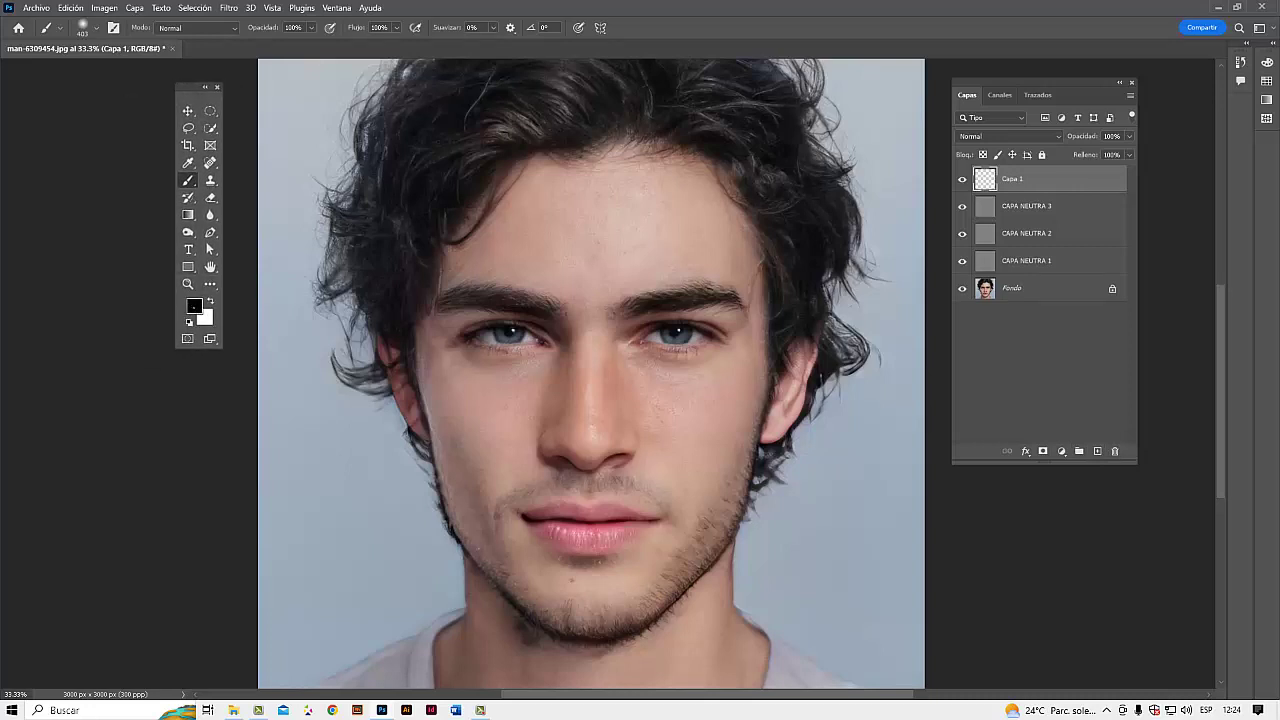
left_click(194, 306)
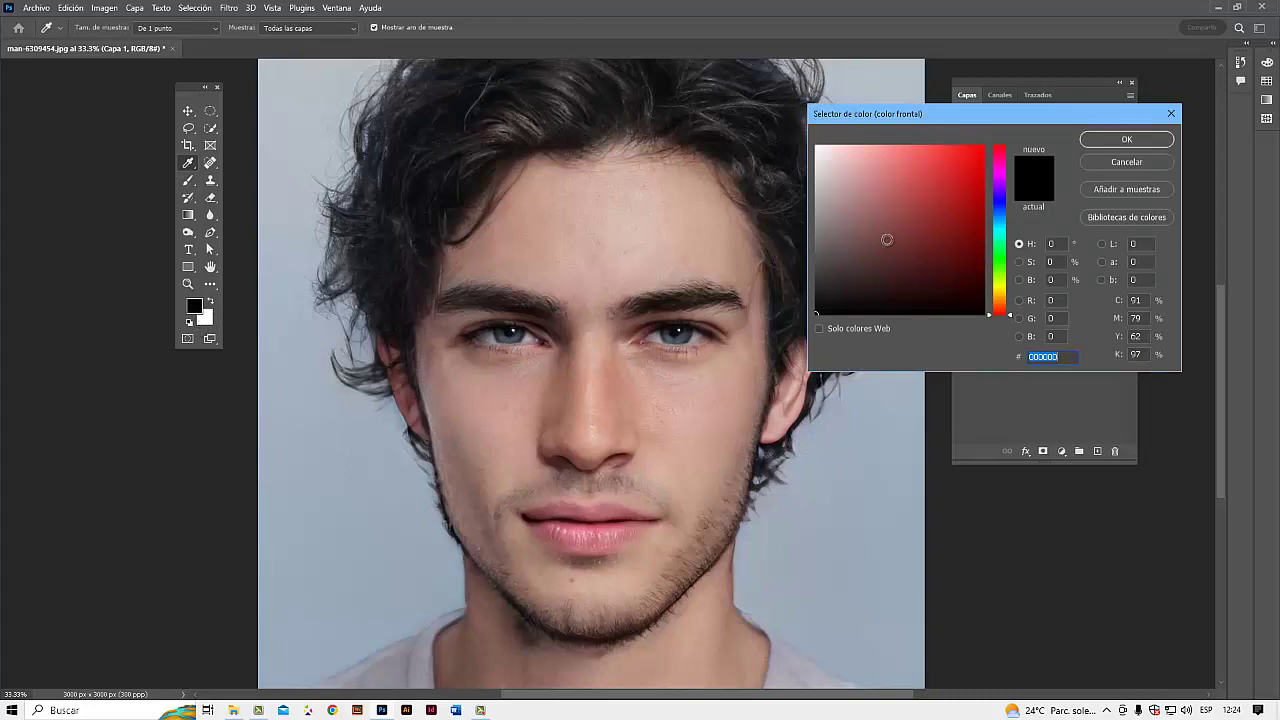
left_click(1053, 300)
type("128")
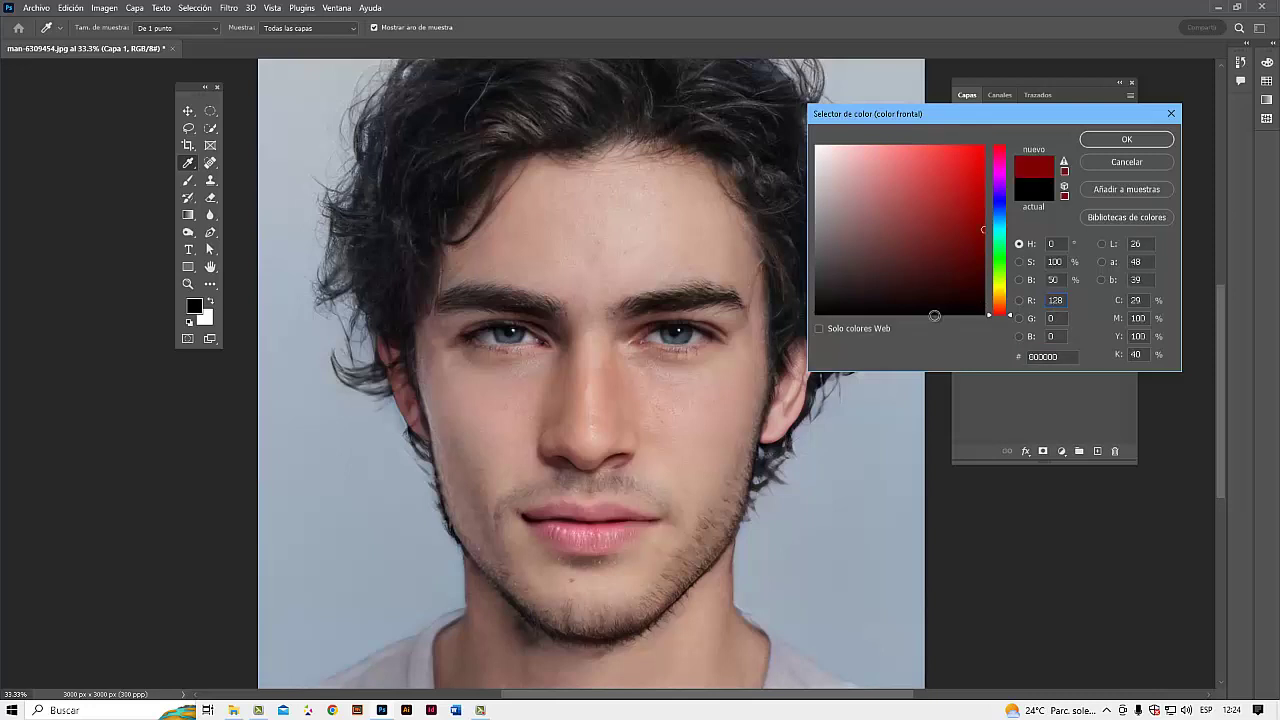
key("Tab")
type("128")
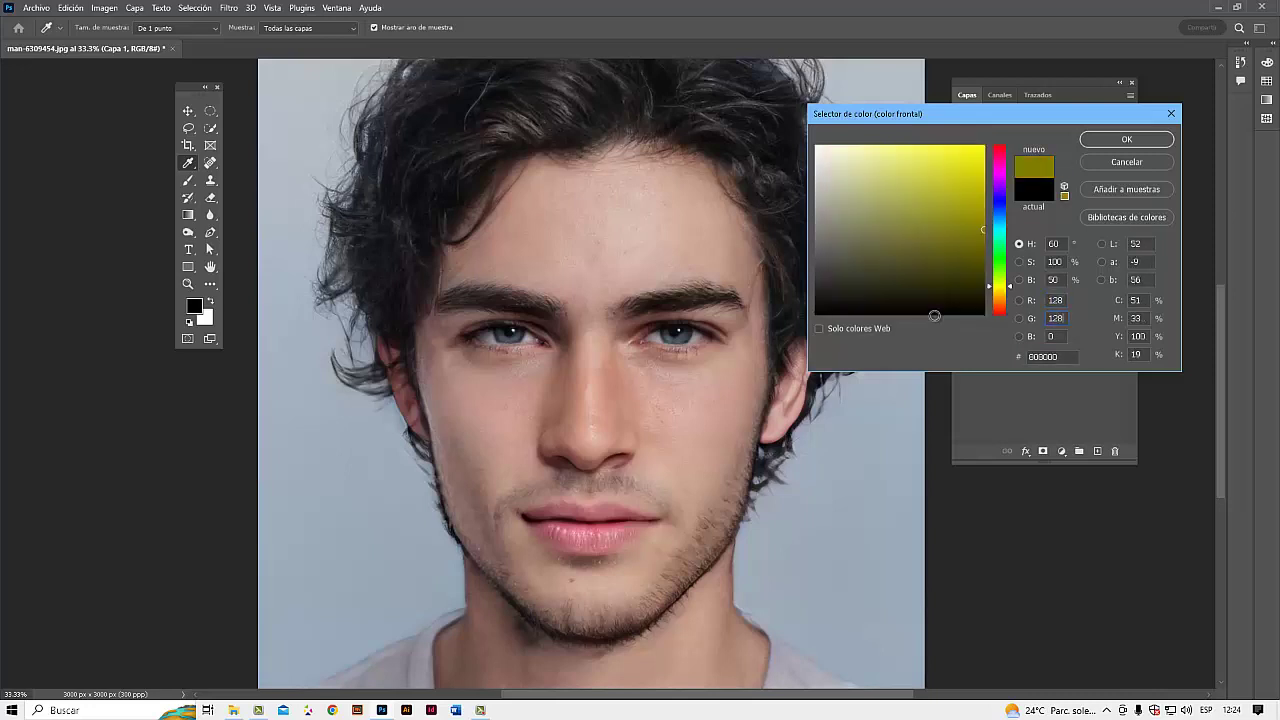
type("128")
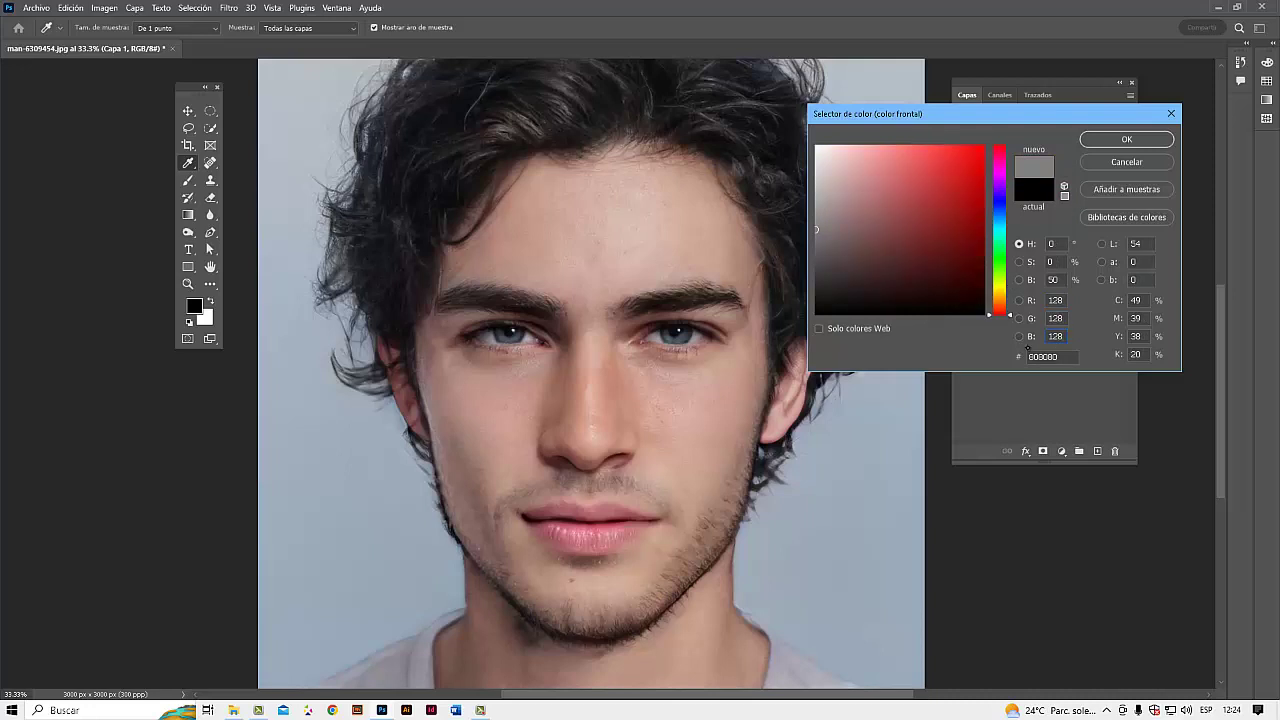
left_click(1144, 145)
key("b")
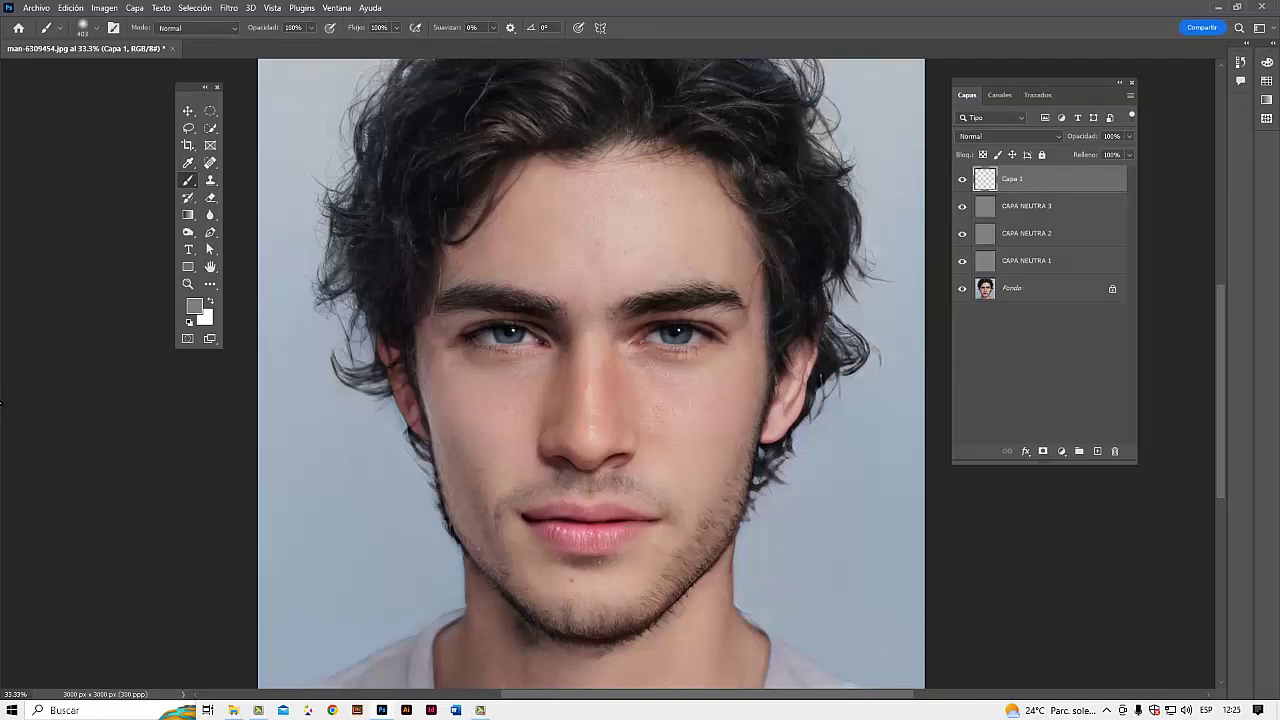
key("alt+BackSpace")
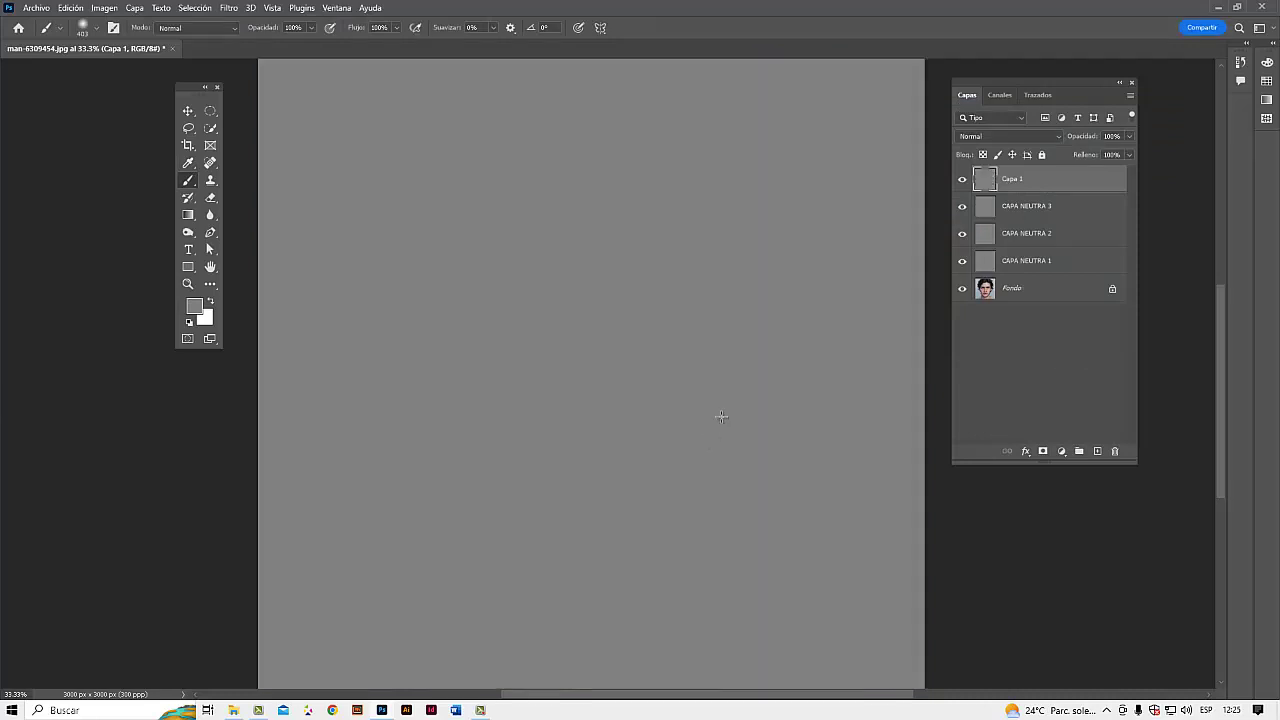
- Set the gray-filled Capa 1 layer's blend mode to Luz suave and rename it CAPA NEUTRA 4
left_click(1034, 136)
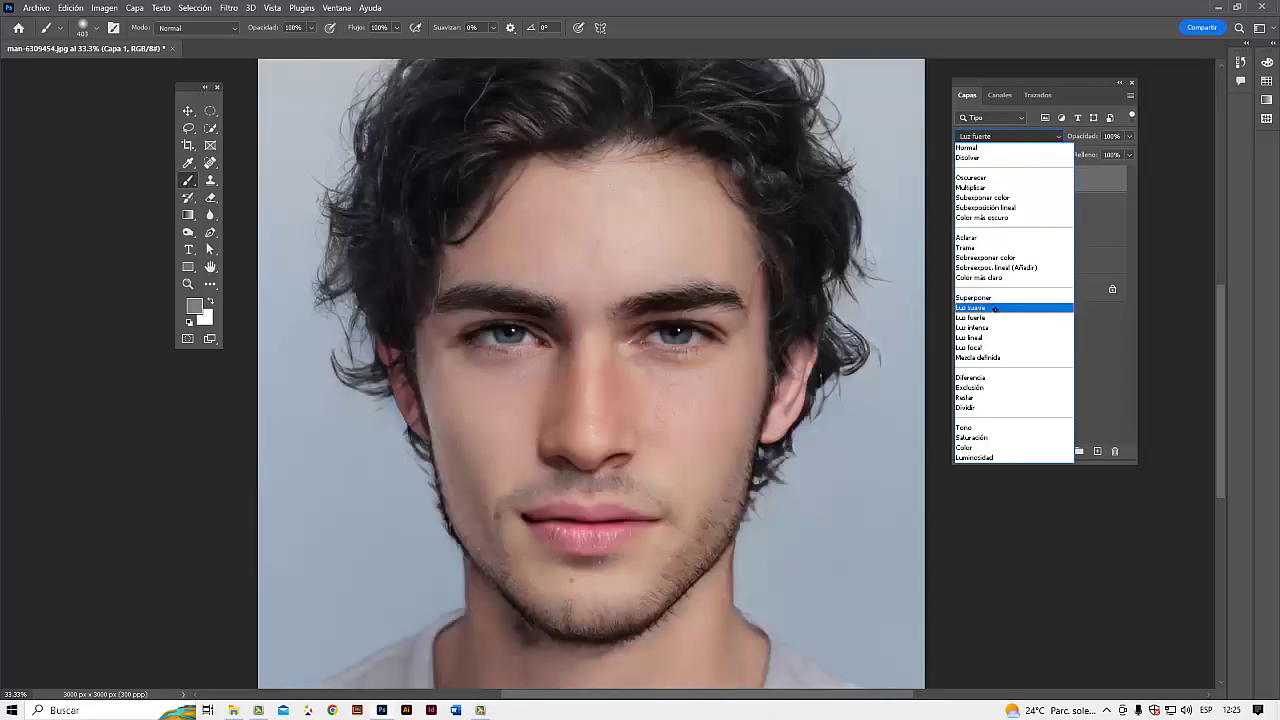
left_click(994, 308)
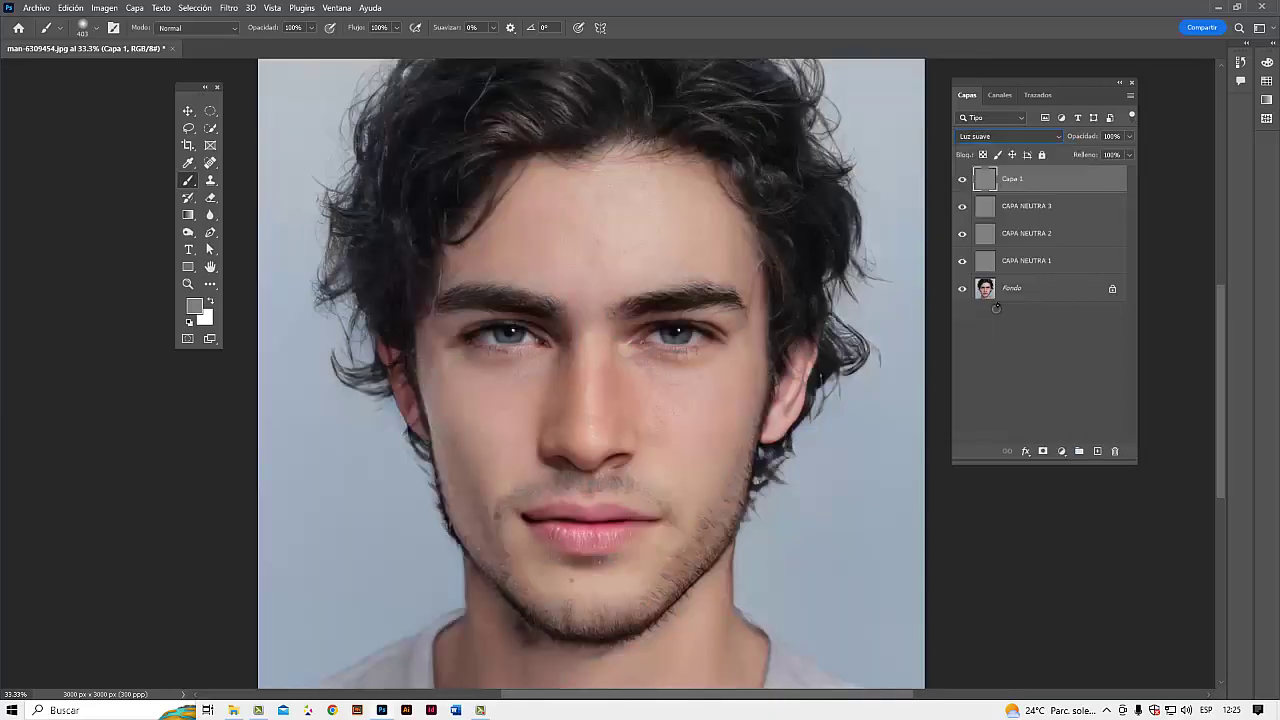
double_click(1016, 180)
type("CAPANEUTRA")
left_click(1024, 178)
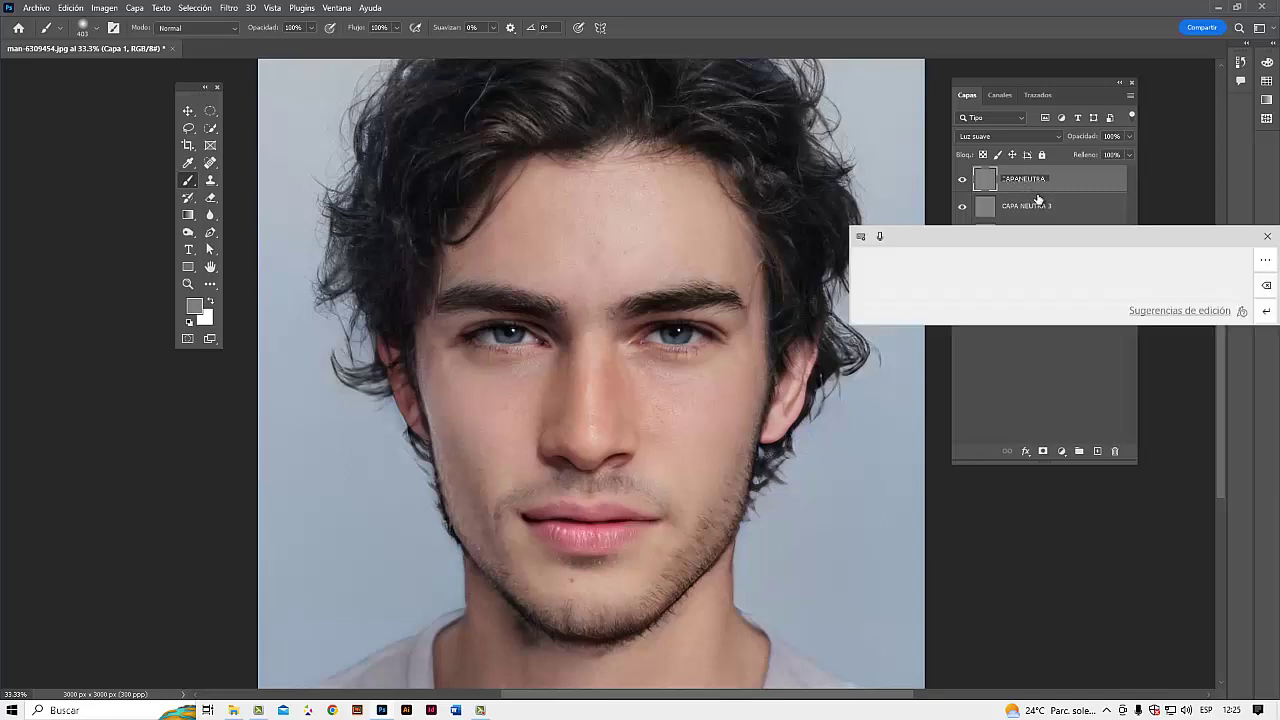
type("4")
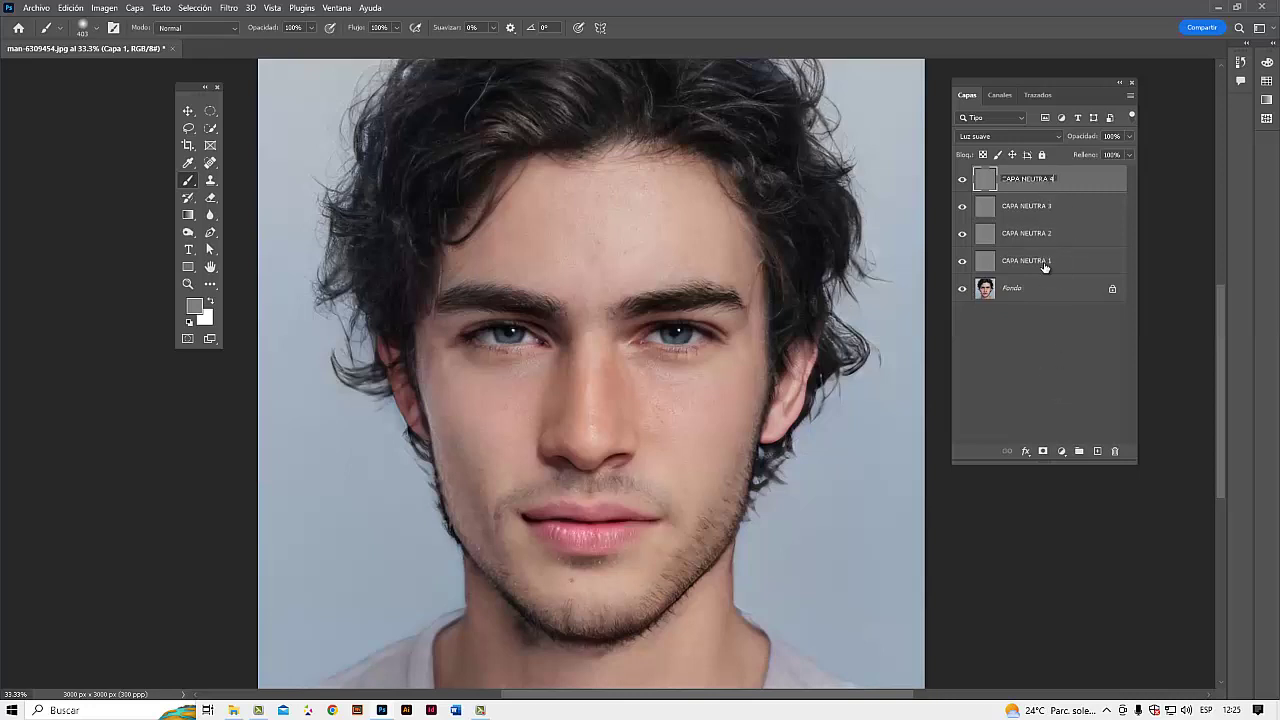
left_click(1052, 341)
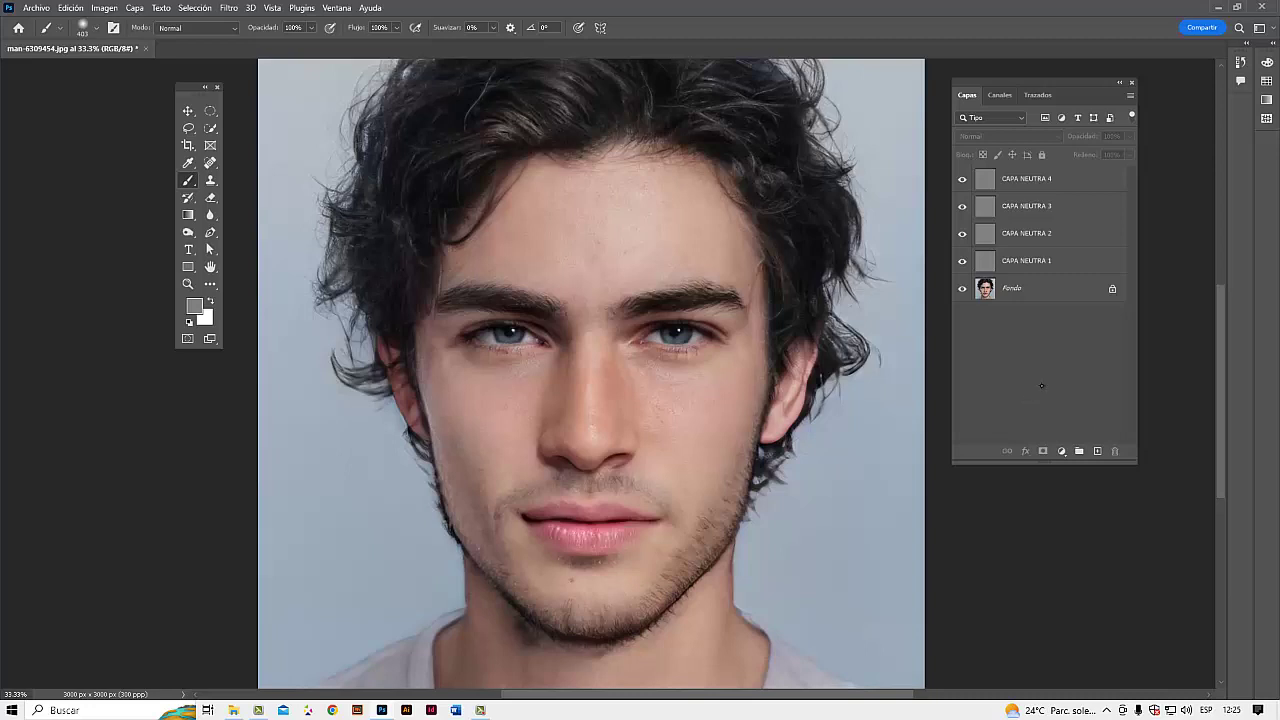
left_click(1097, 451, "alt")
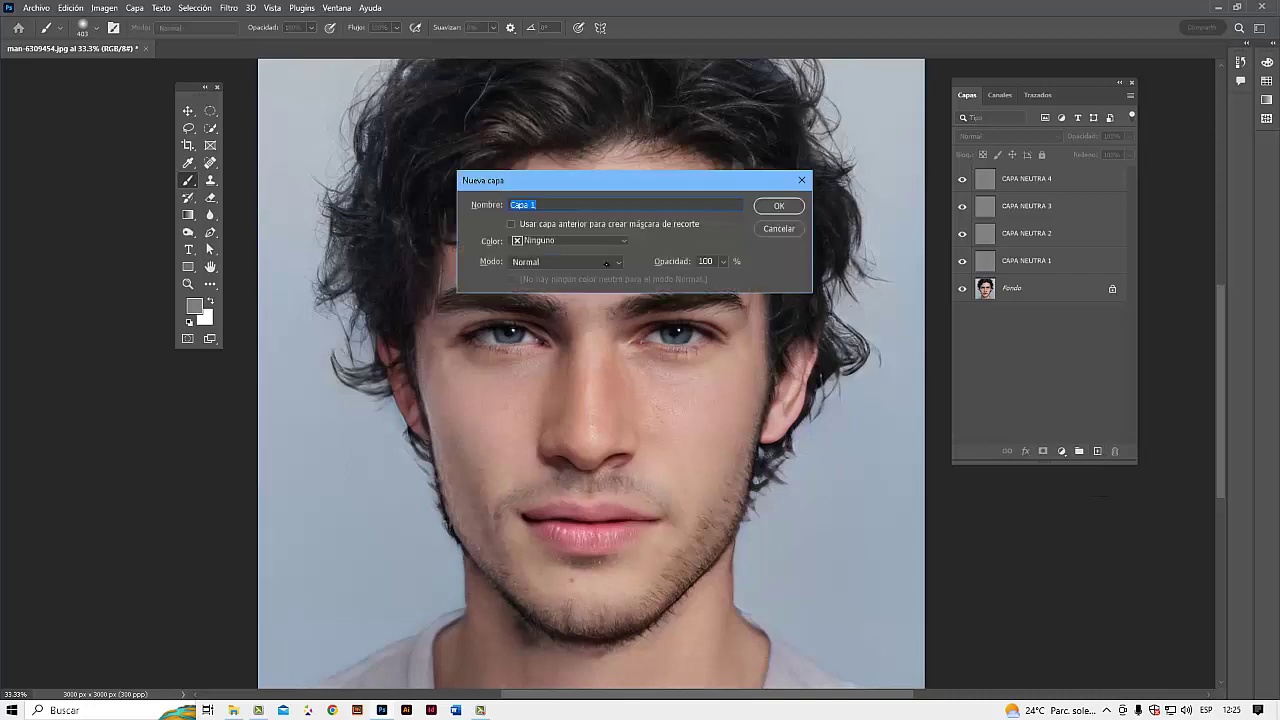
left_click(605, 263)
left_click(549, 456)
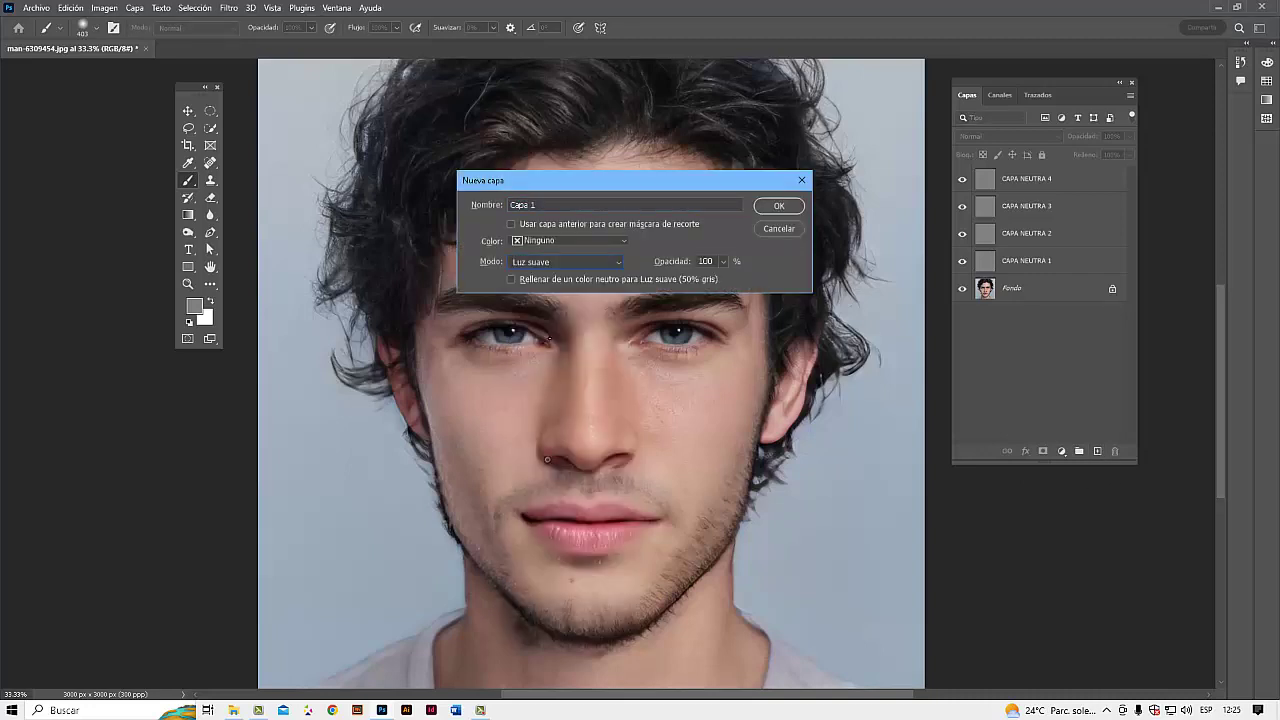
left_click(786, 228)
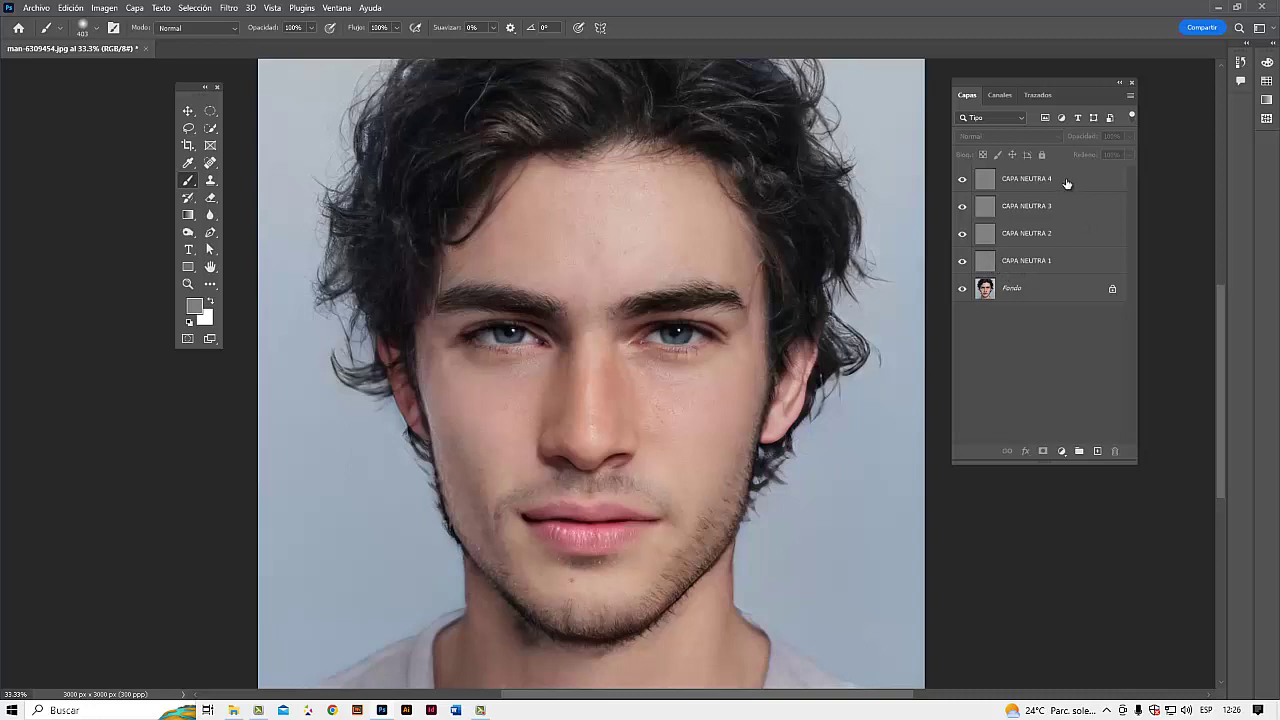
- Delete CAPA NEUTRA 4, then hide CAPA NEUTRA 3 and CAPA NEUTRA 2, leaving CAPA NEUTRA 1 selected
left_click_drag(1066, 182, 1115, 451)
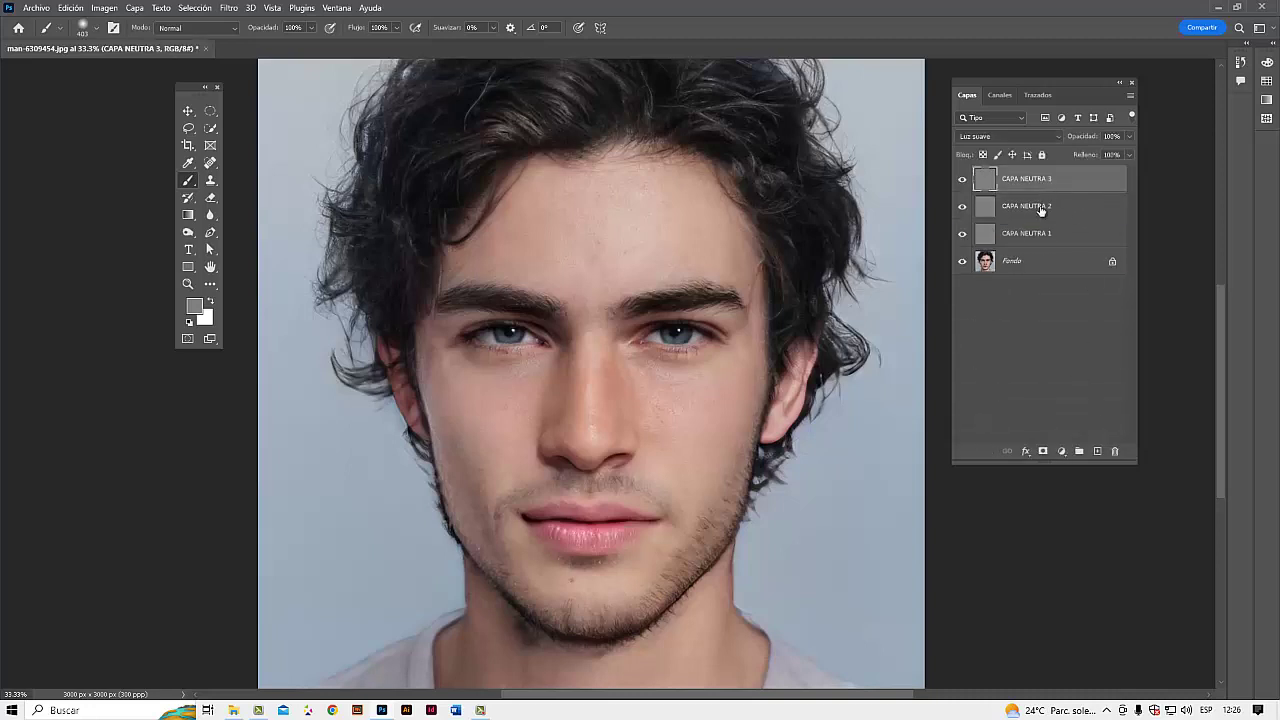
left_click(962, 206)
left_click(962, 179)
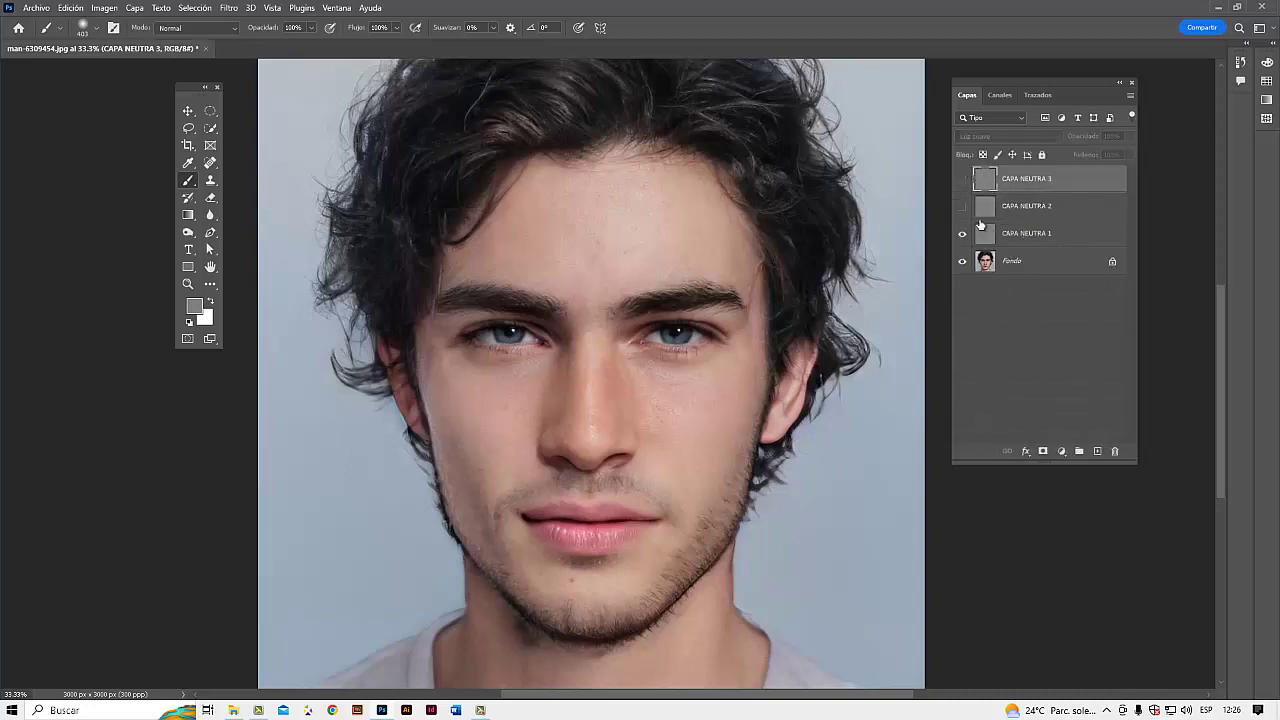
left_click(1038, 234)
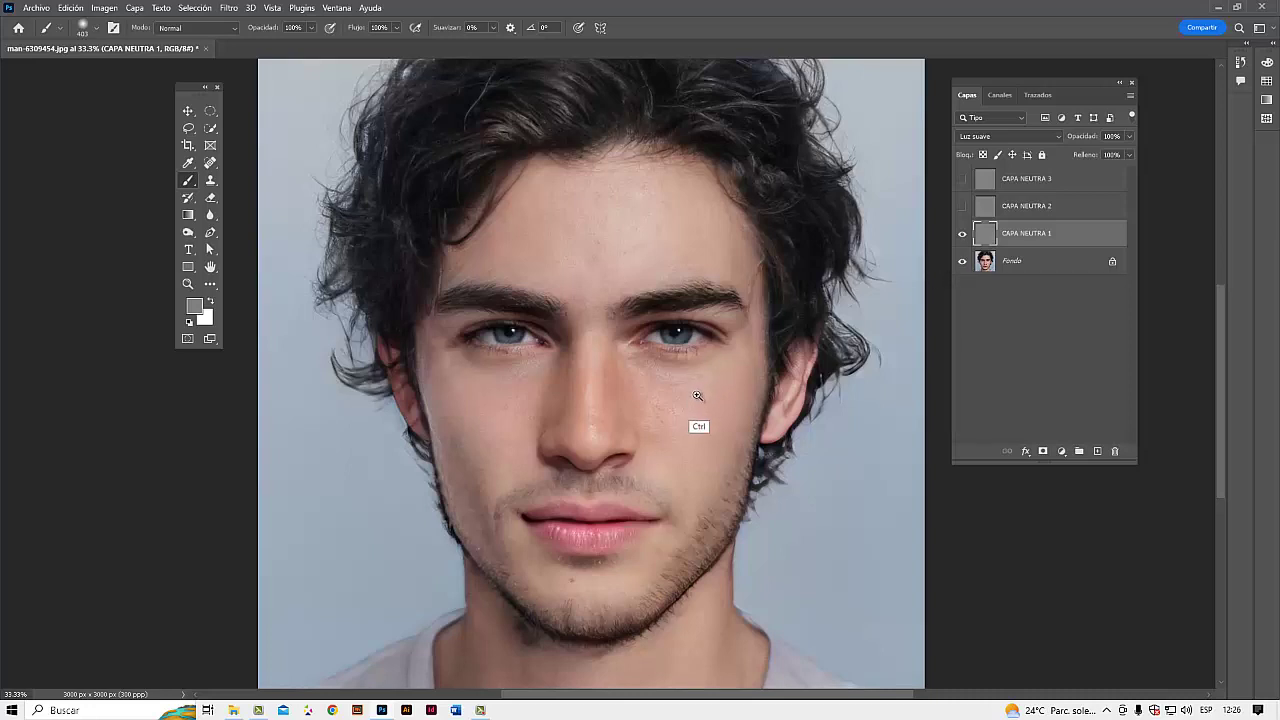
- Try duplicating Fondo with CAPA NEUTRA 1 hidden, undo the copy, and show and select CAPA NEUTRA 1 again
left_click_drag(697, 396, 800, 390)
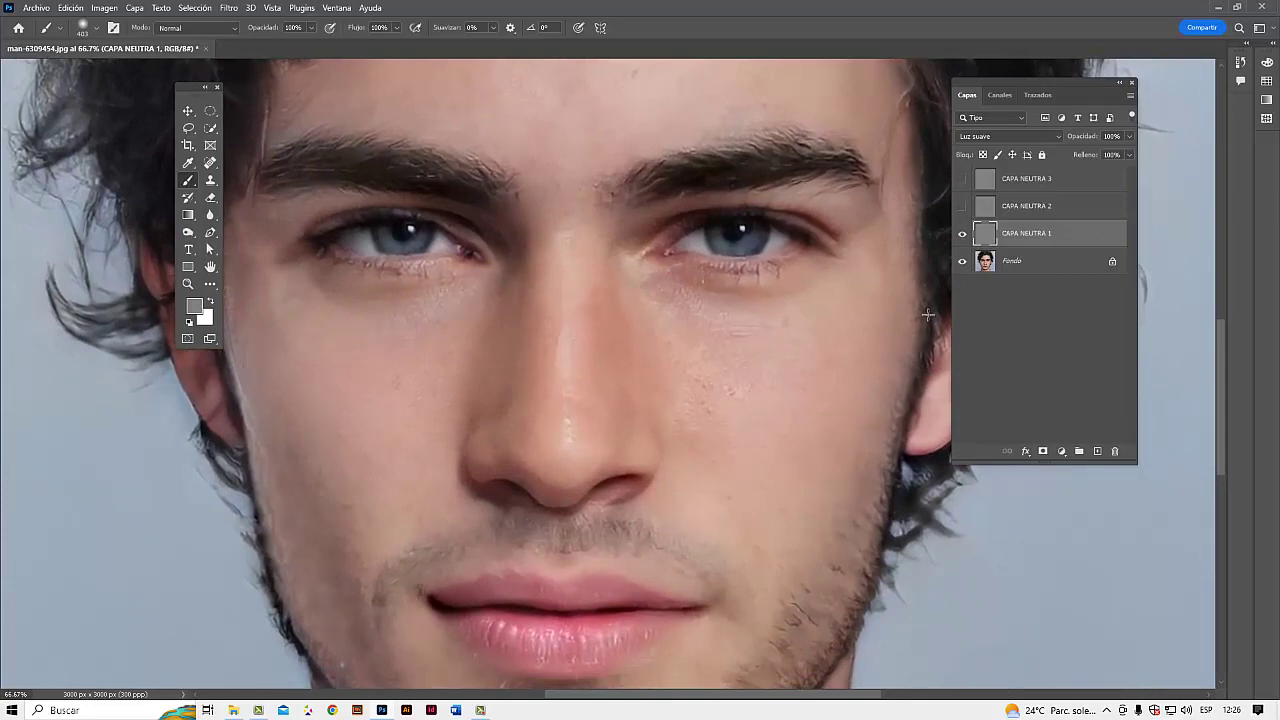
left_click(962, 233)
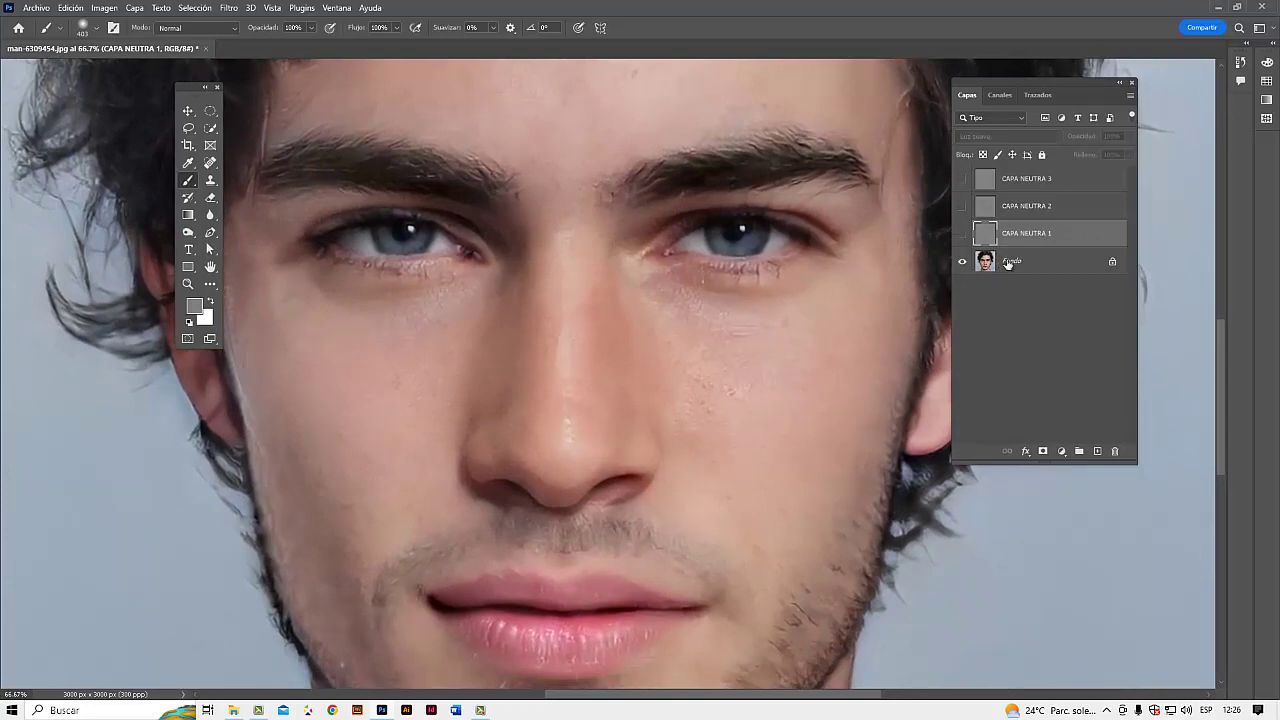
left_click(1008, 263)
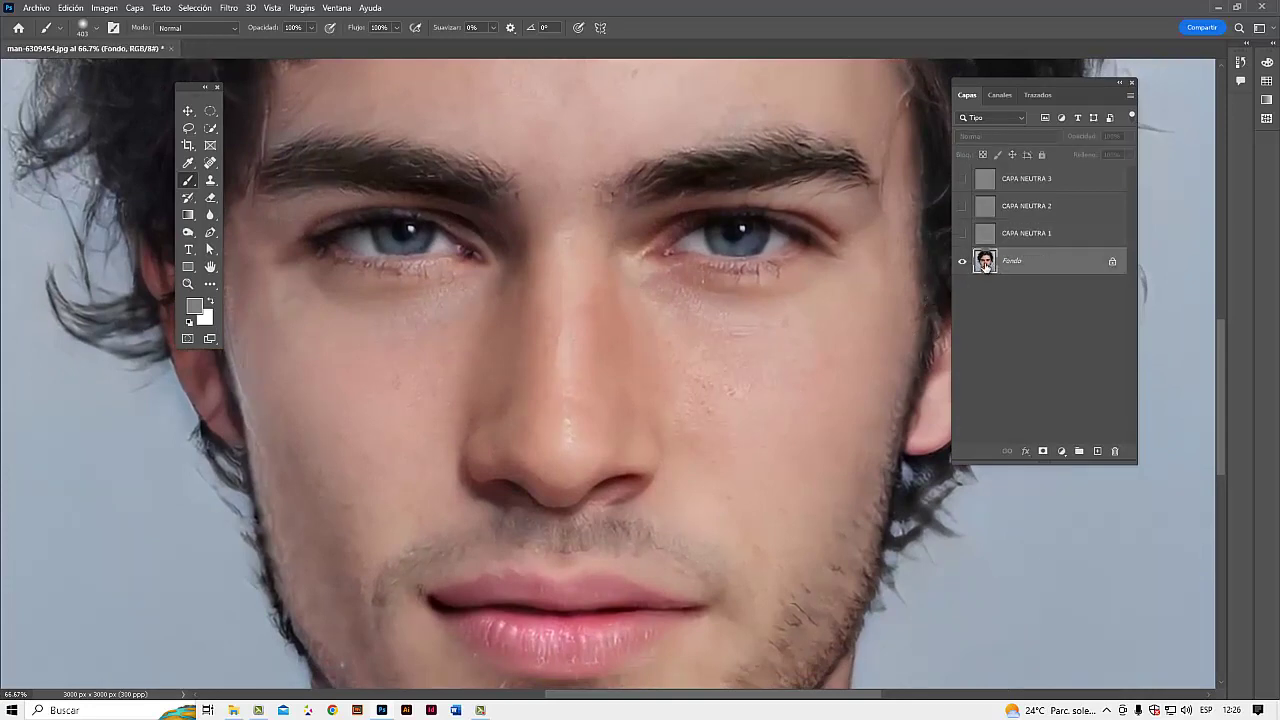
key("ctrl")
key("ctrl+j")
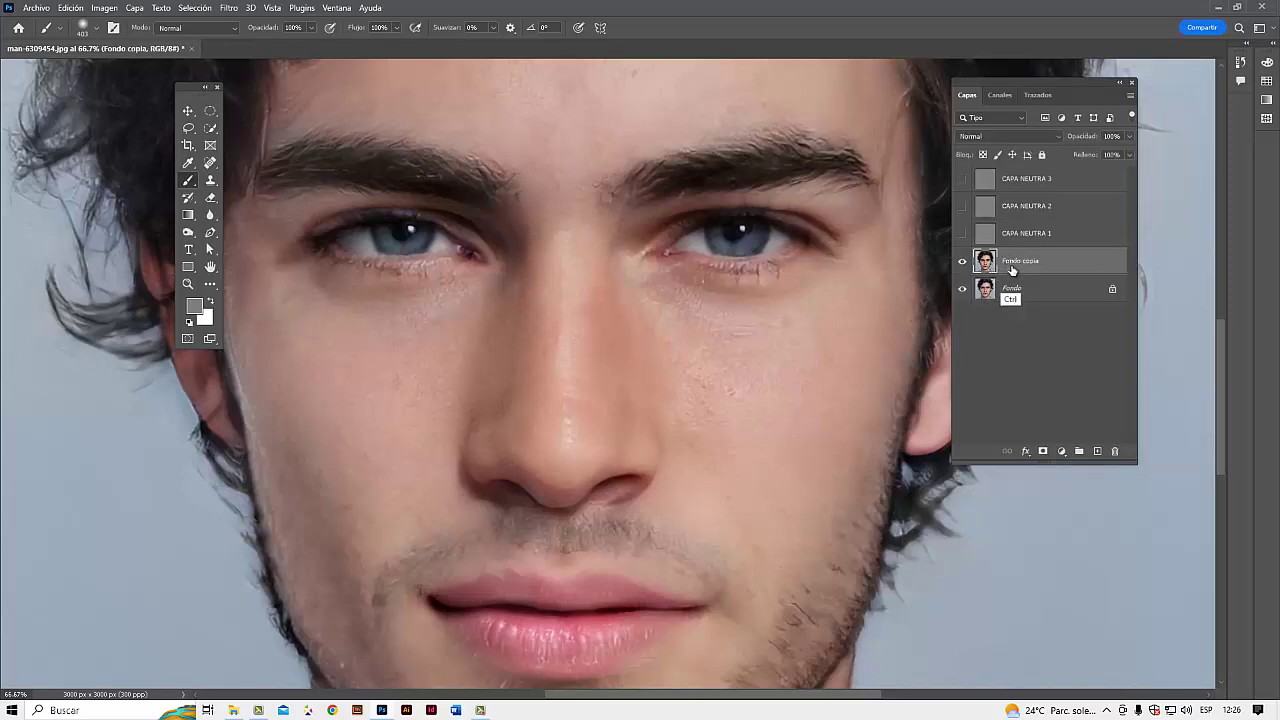
key("ctrl+z")
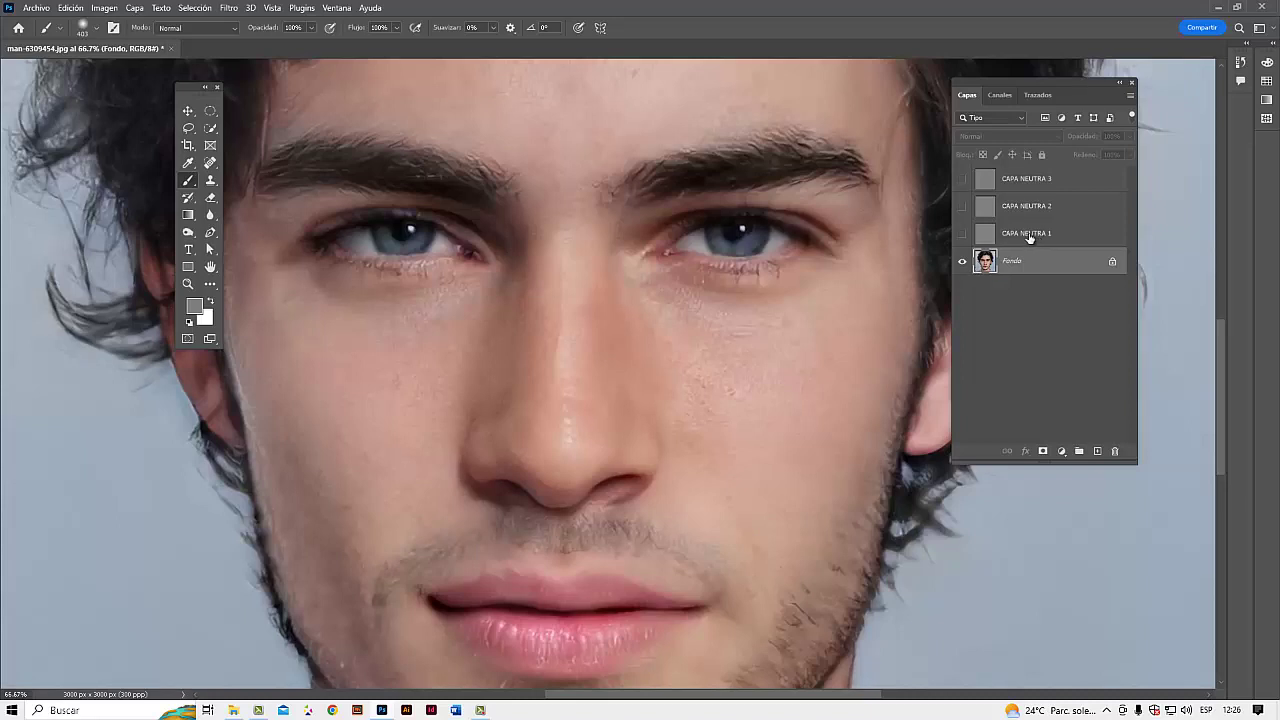
left_click(962, 233)
left_click(1024, 234)
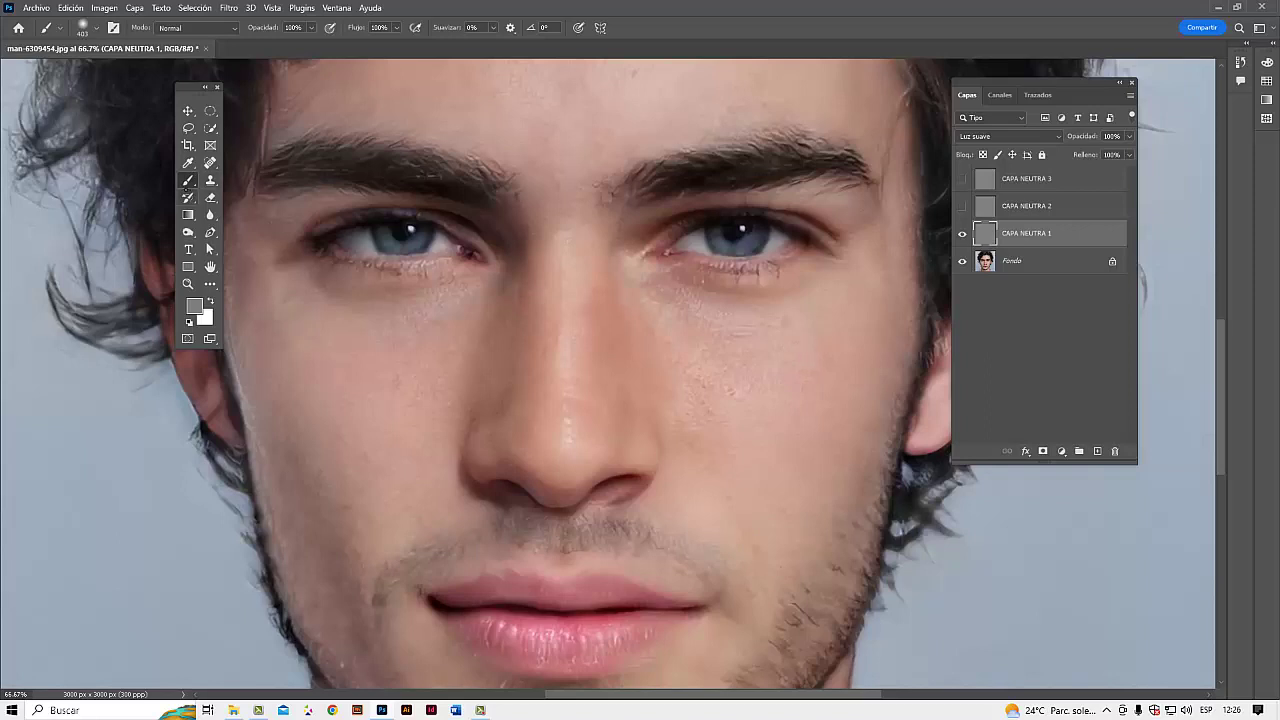
- Try painting white on CAPA NEUTRA 1 over the cheek beside the nose with an 87 px brush, and undo it
left_click(189, 197)
left_click(187, 181)
left_click(189, 321)
key("x")
right_click(779, 343)
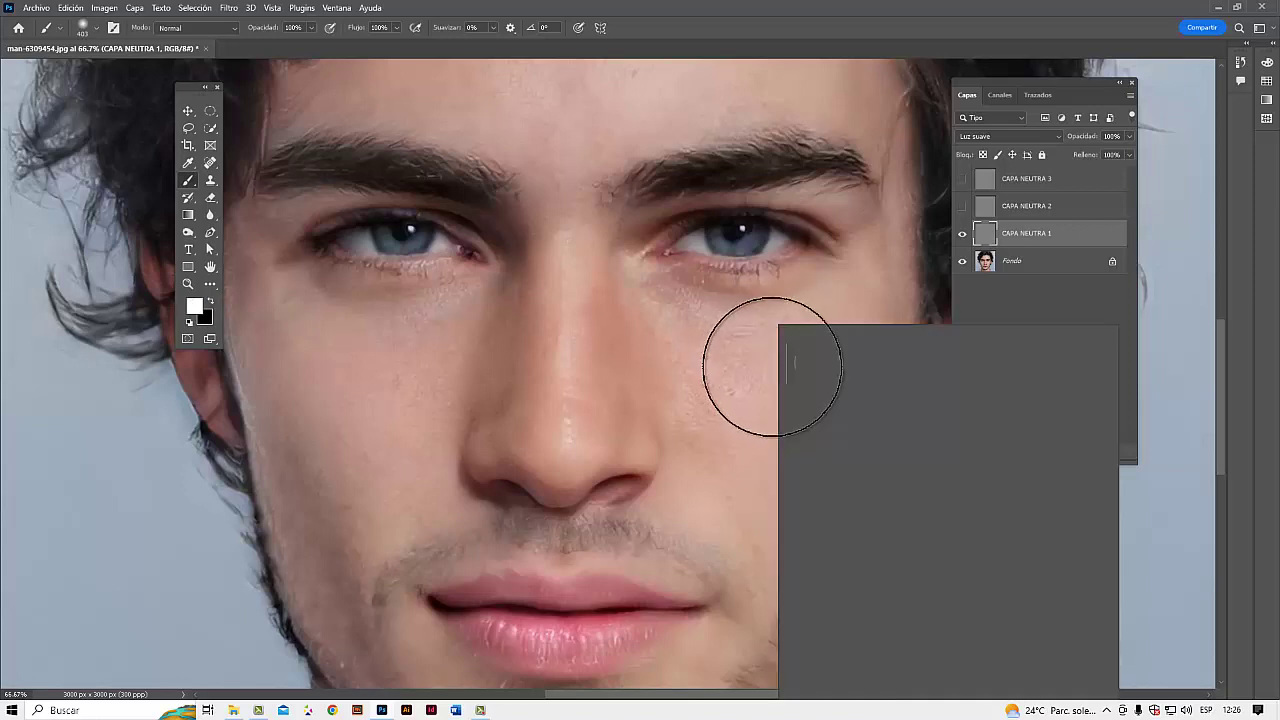
left_click_drag(745, 357, 750, 355)
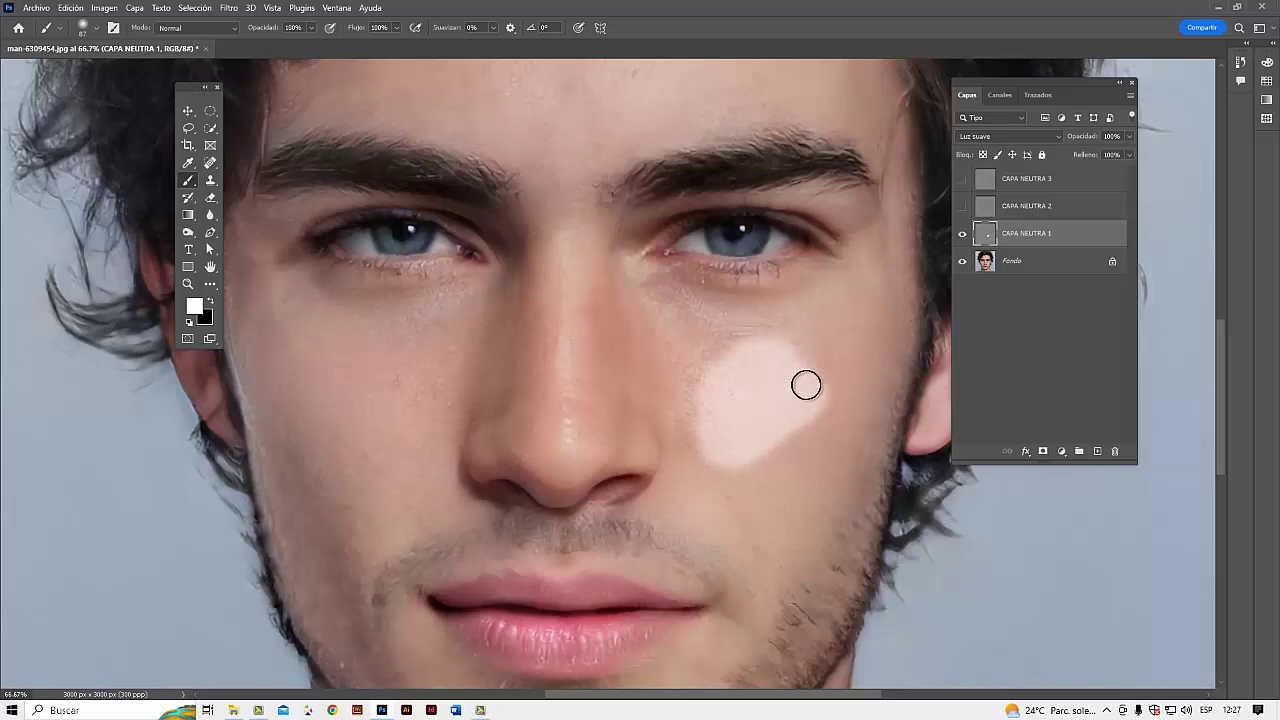
key("ctrl")
key("ctrl+z")
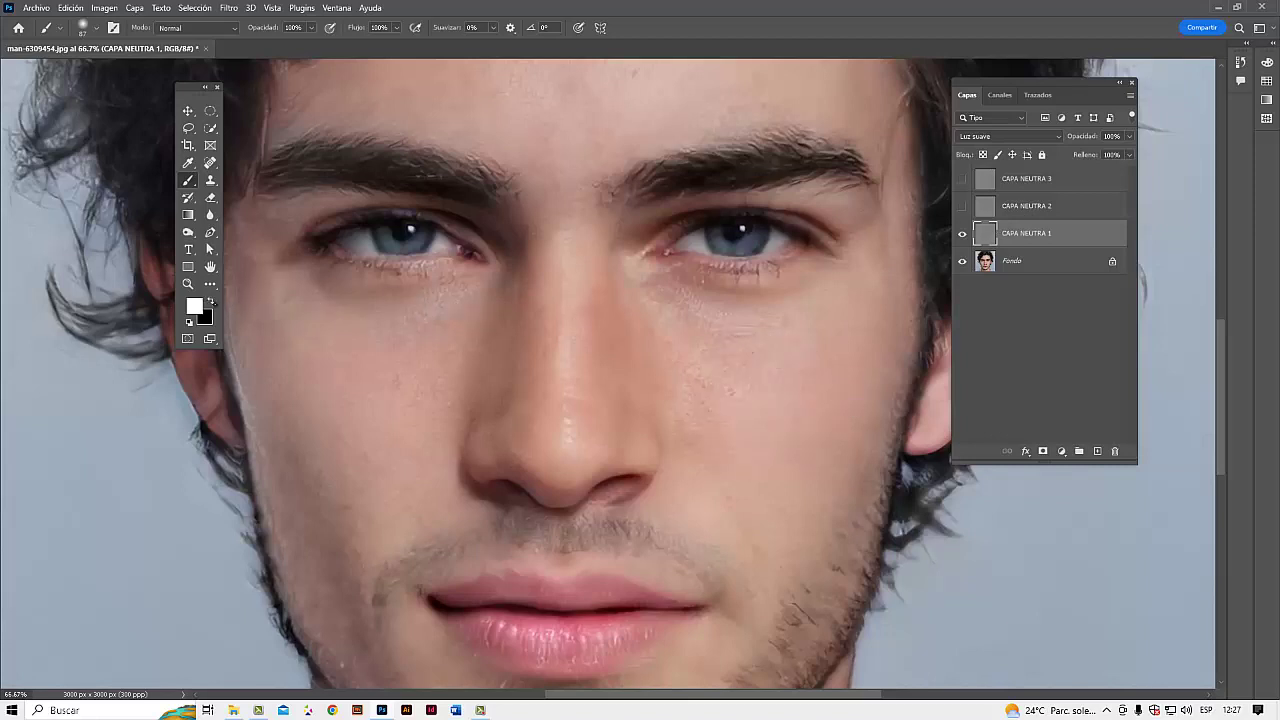
- Try painting black over the same cheek area on CAPA NEUTRA 1 and undo the stroke
key("x")
left_click_drag(757, 369, 766, 349)
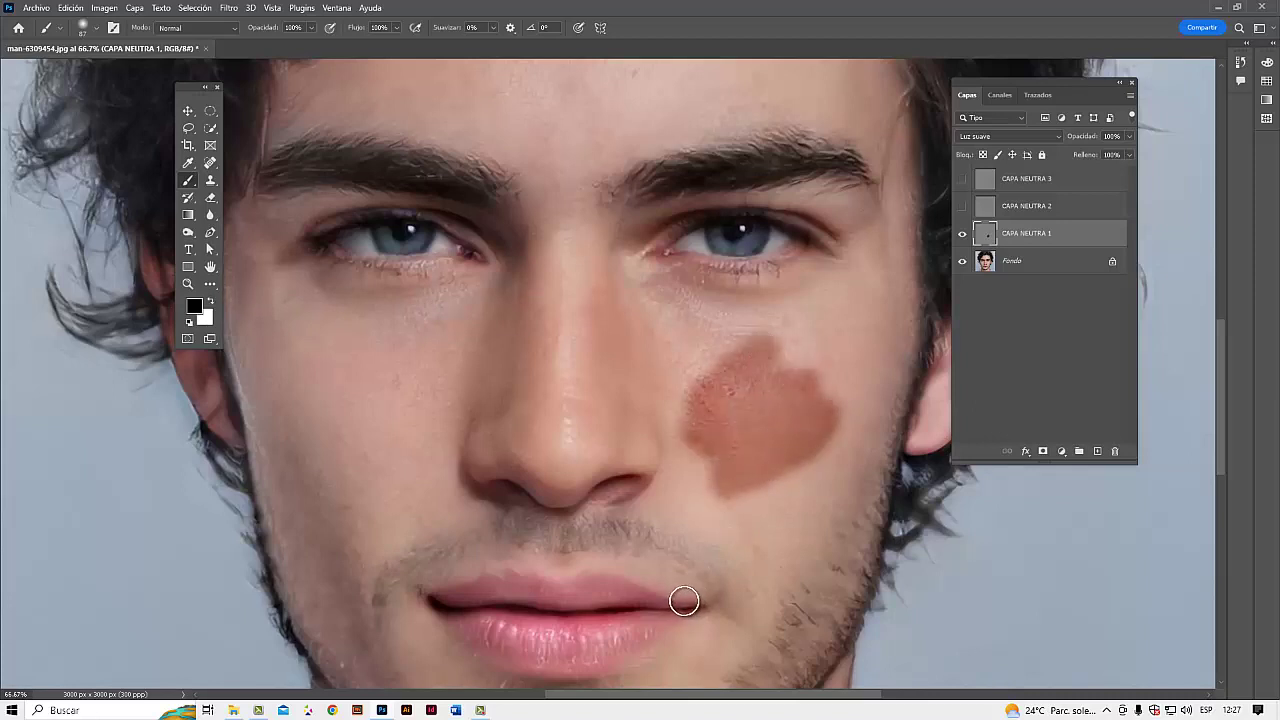
key("ctrl+z")
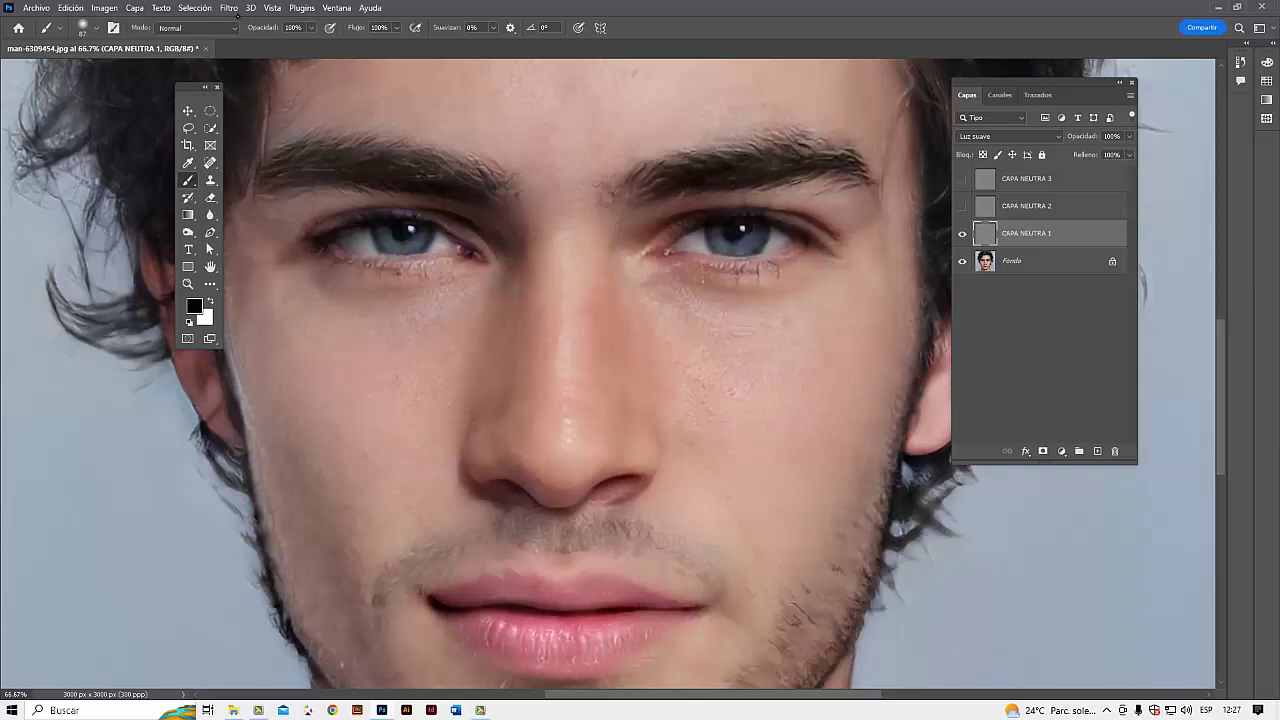
- Open the Oil Paint filter for CAPA NEUTRA 1 and turn on its preview in the image
left_click(229, 8)
mouse_move(328, 204)
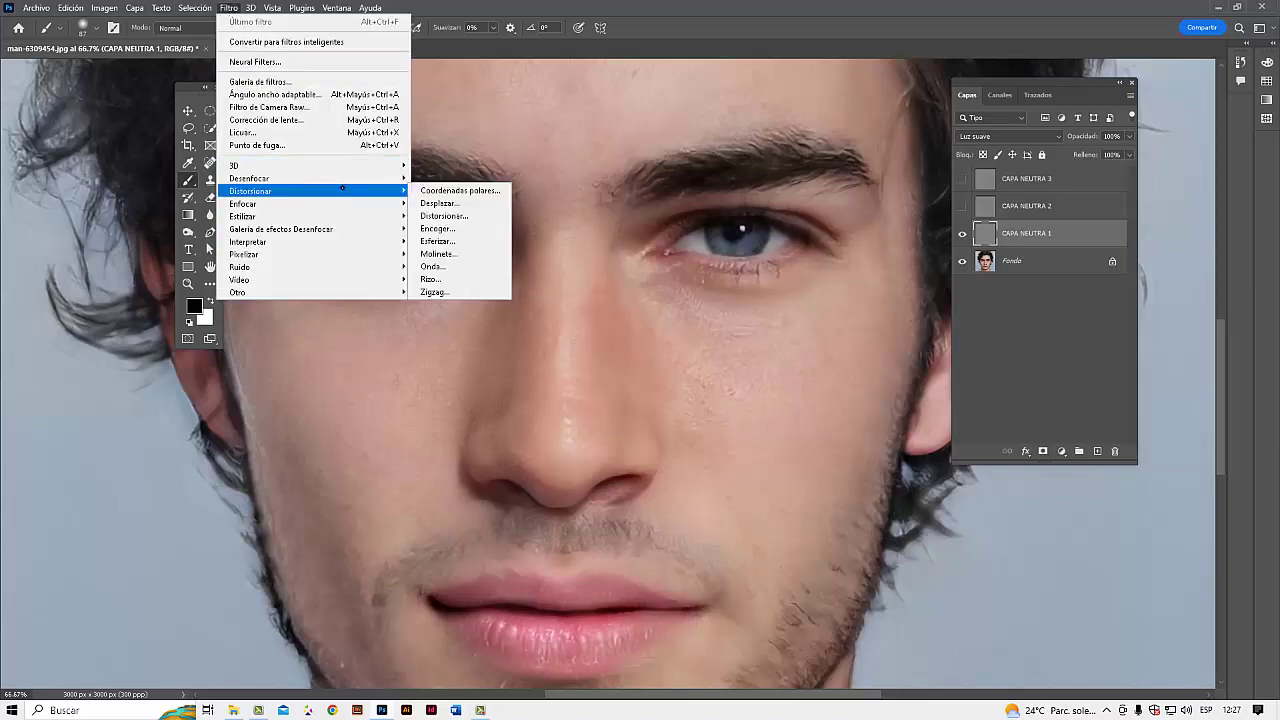
mouse_move(300, 219)
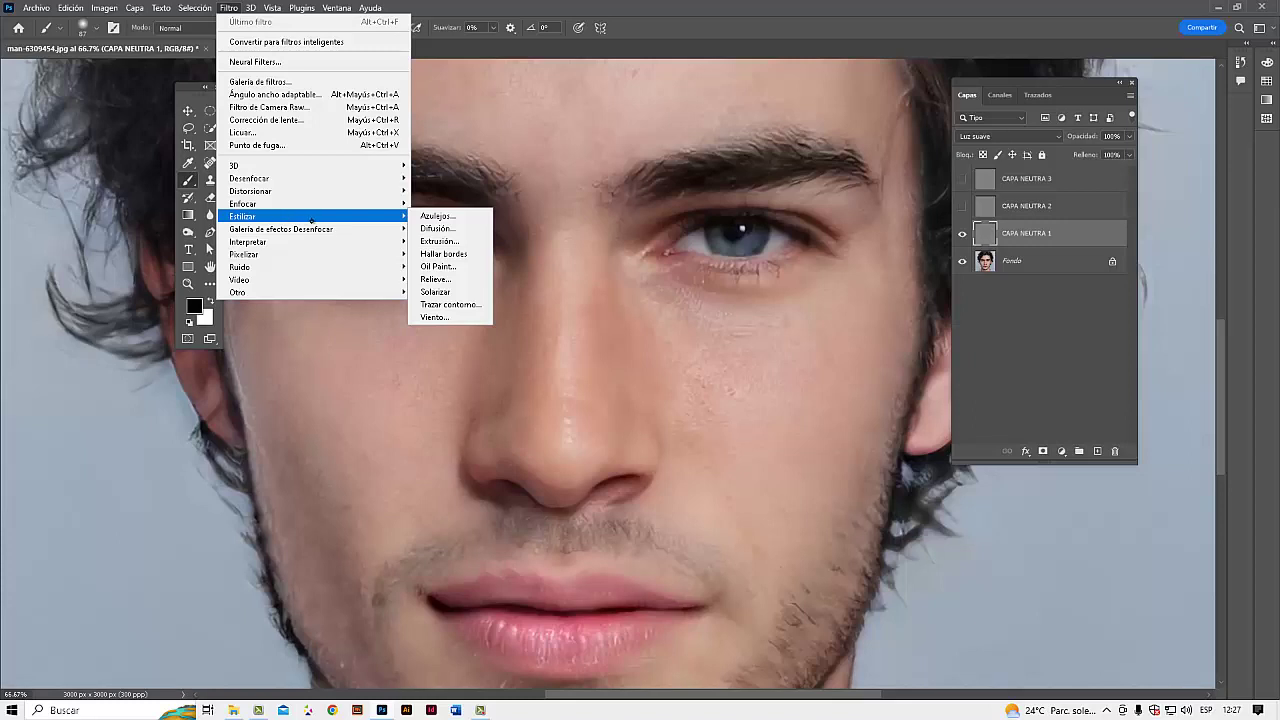
left_click(454, 268)
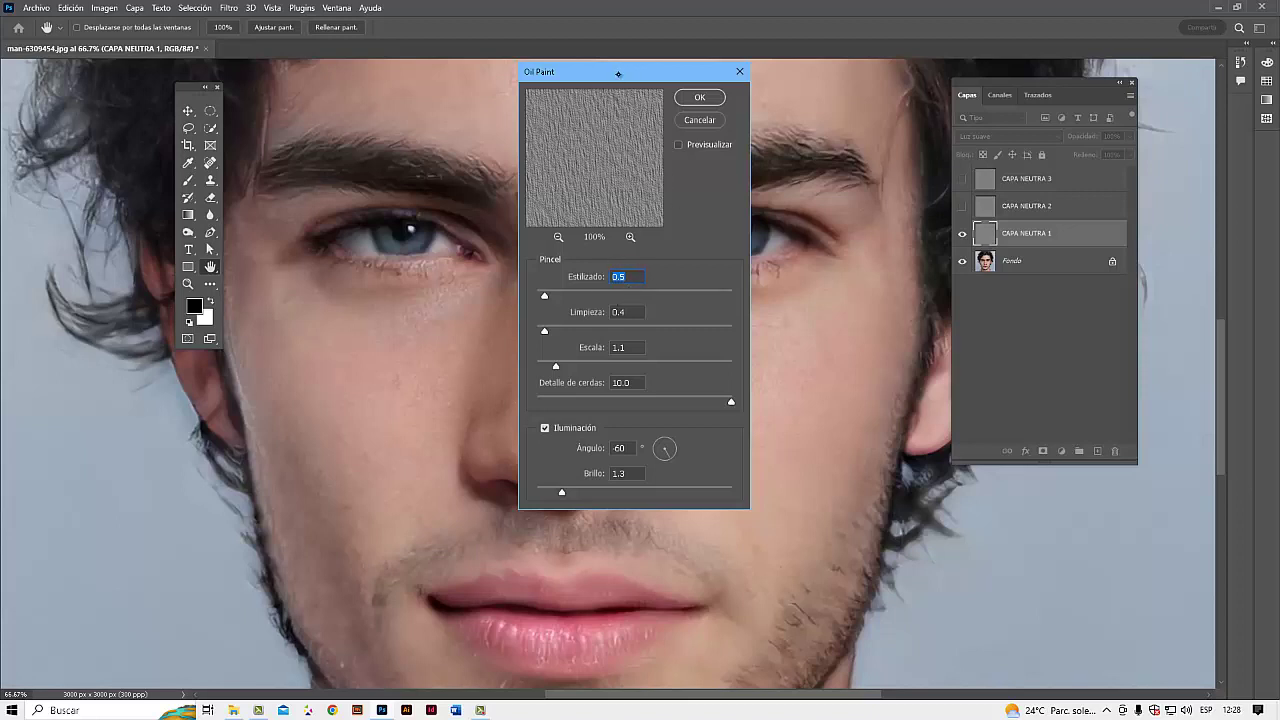
left_click_drag(628, 74, 756, 84)
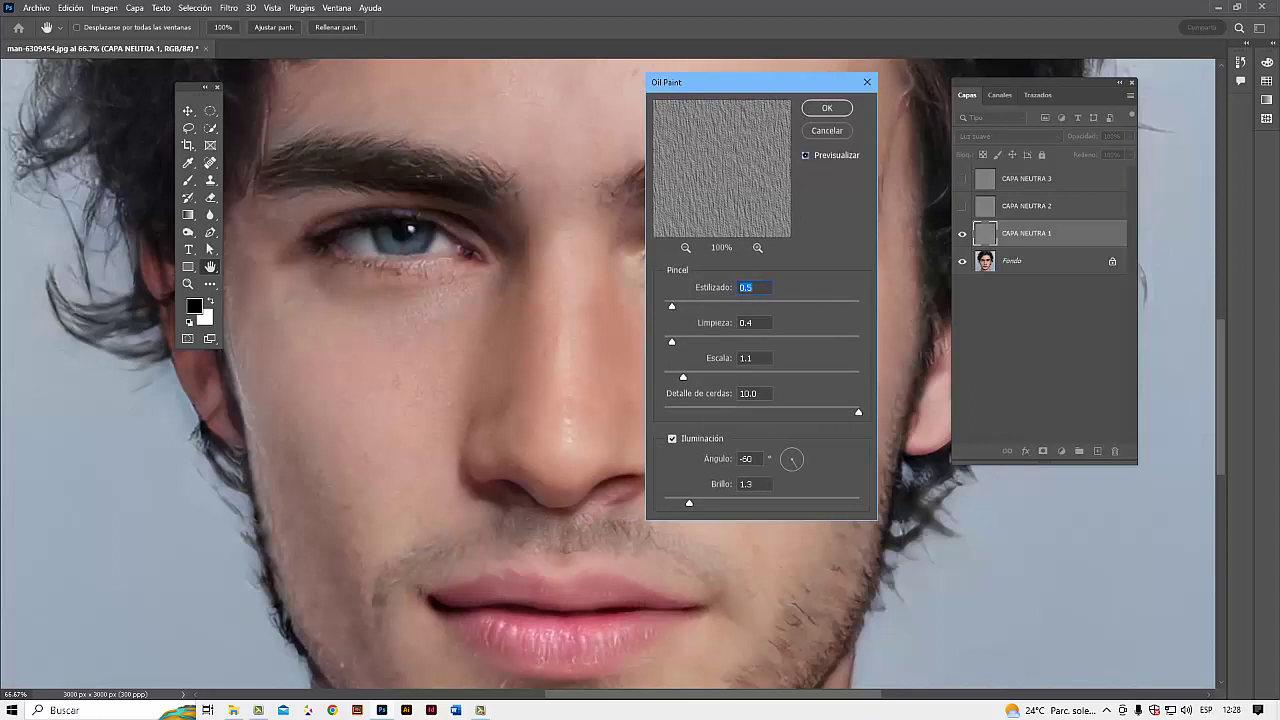
left_click(805, 155)
- Try different Oil Paint brush settings, ending with Estilizado 3.1, Limpieza 3.3 and Escala 1.7
left_click_drag(683, 376, 732, 377)
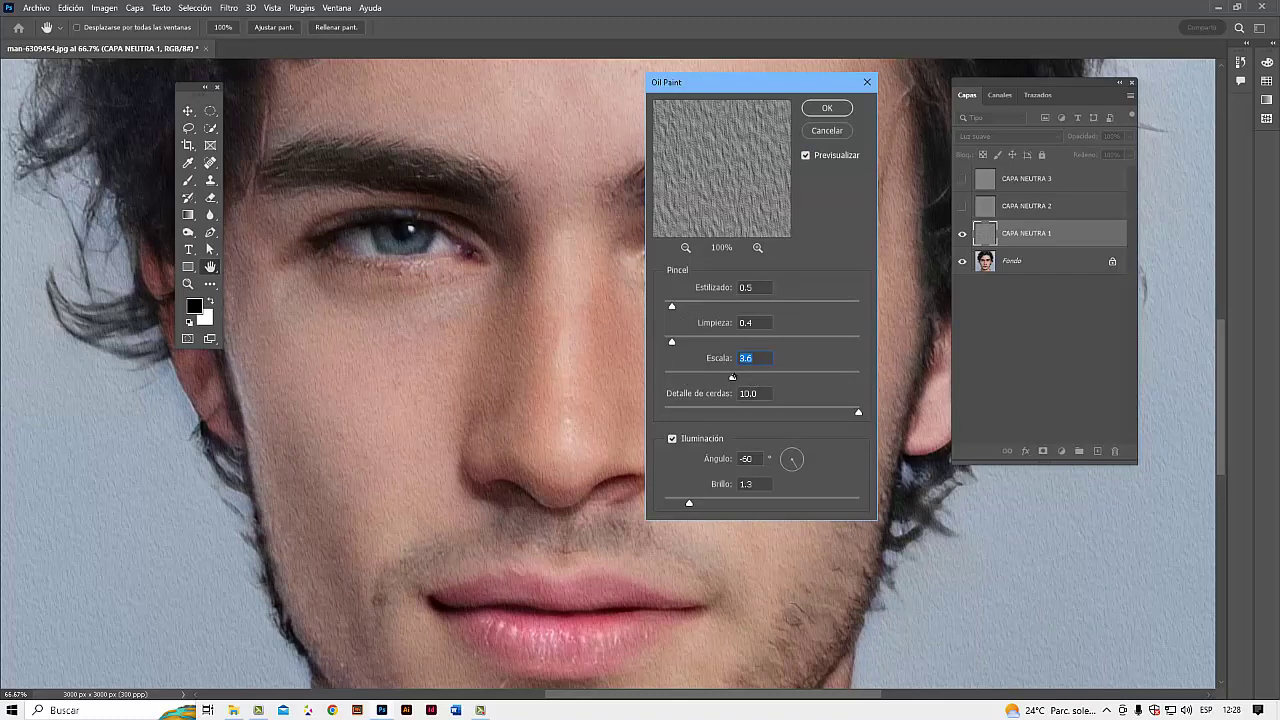
left_click_drag(732, 377, 801, 306)
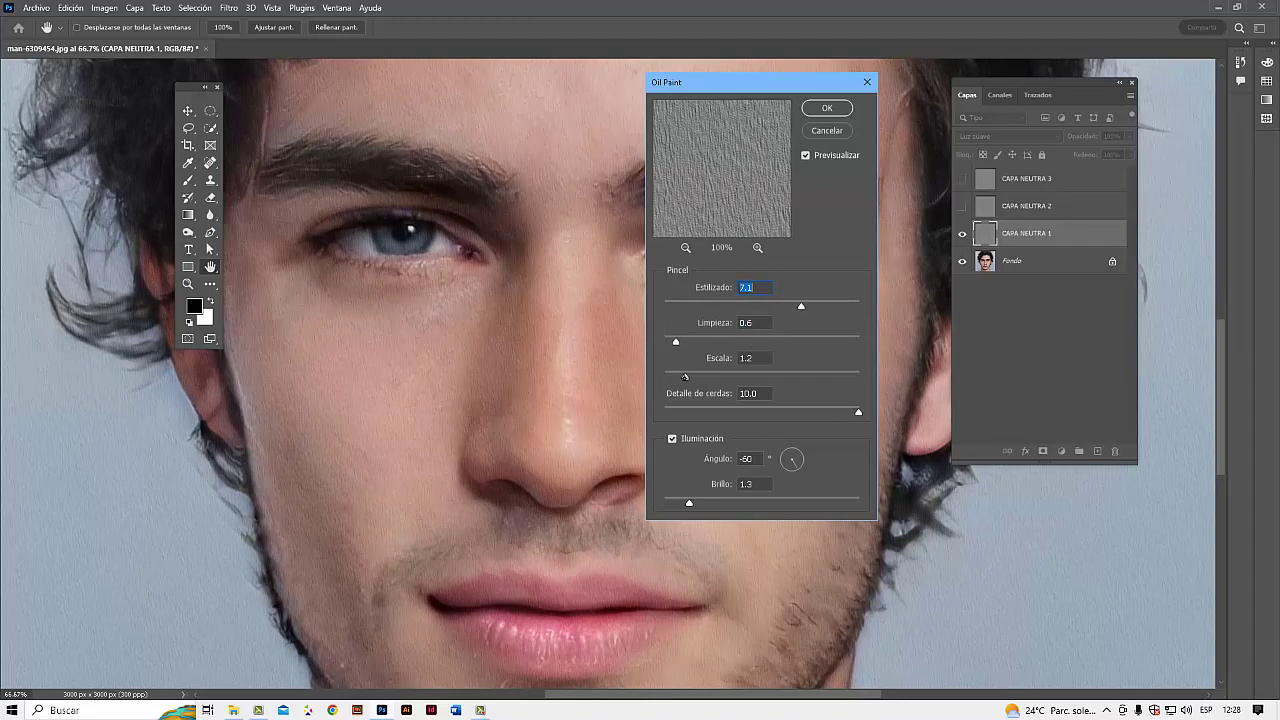
left_click_drag(685, 376, 717, 380)
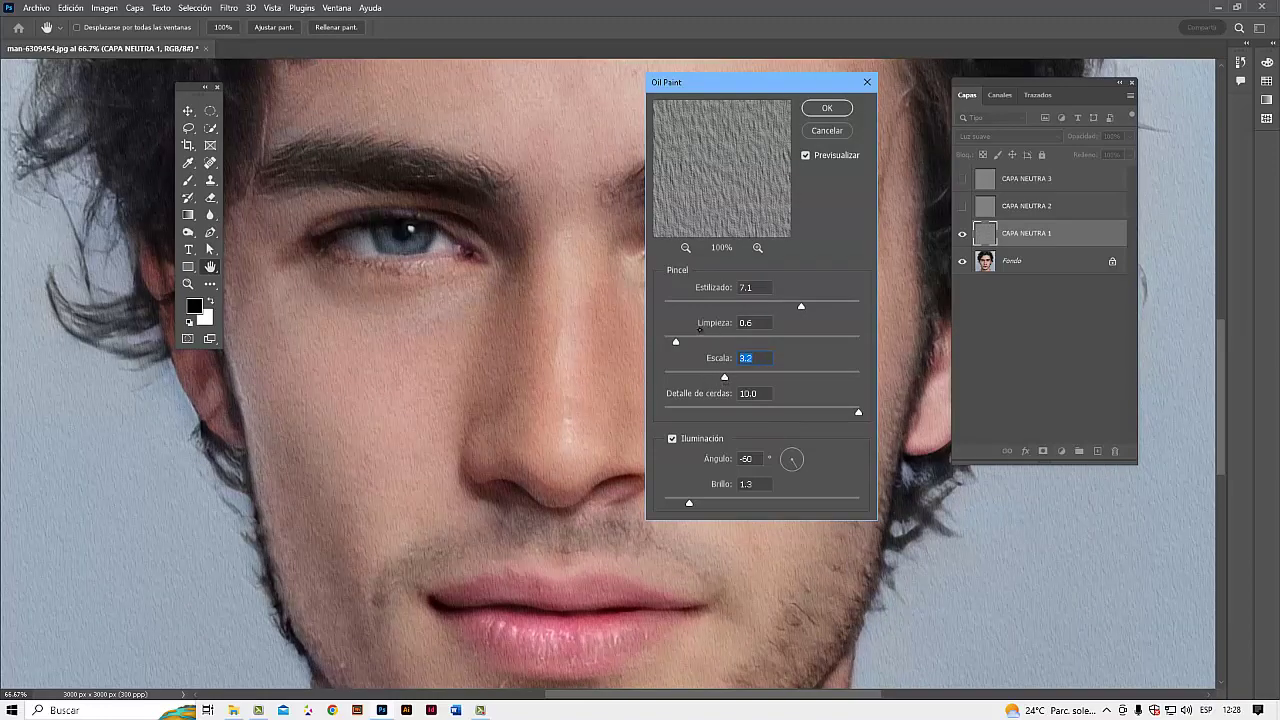
left_click_drag(801, 306, 722, 307)
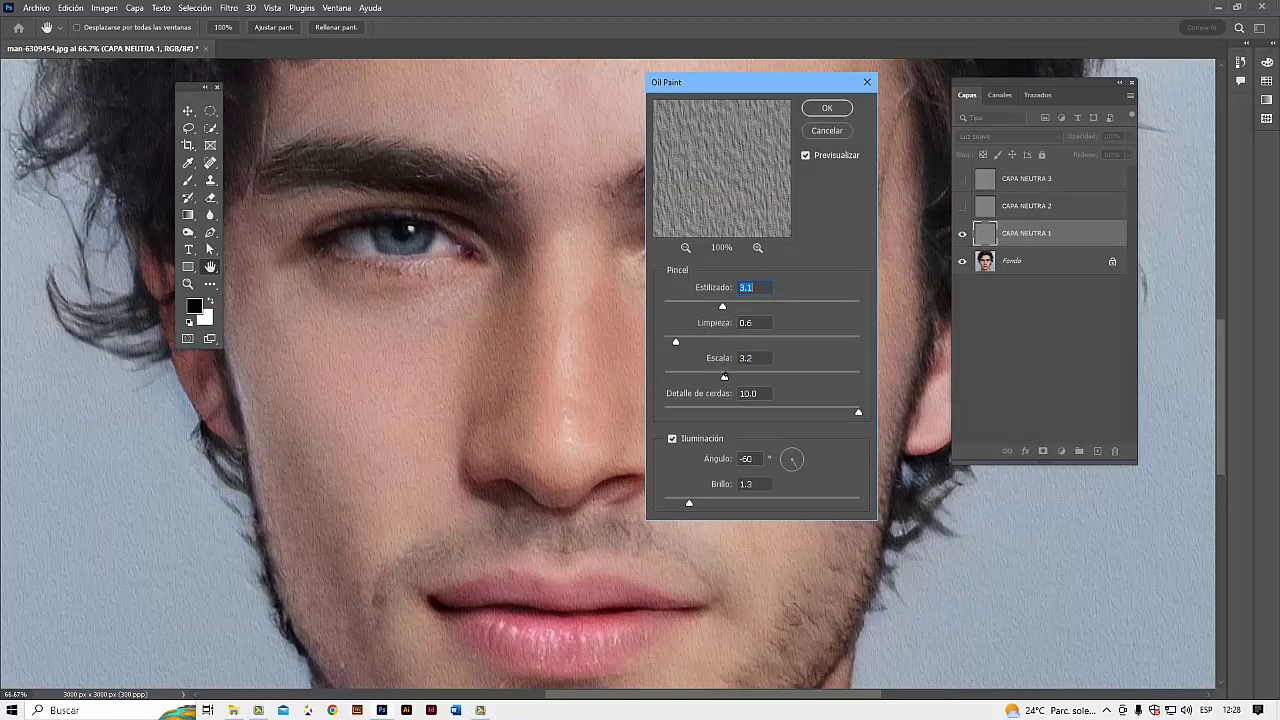
left_click_drag(724, 377, 696, 377)
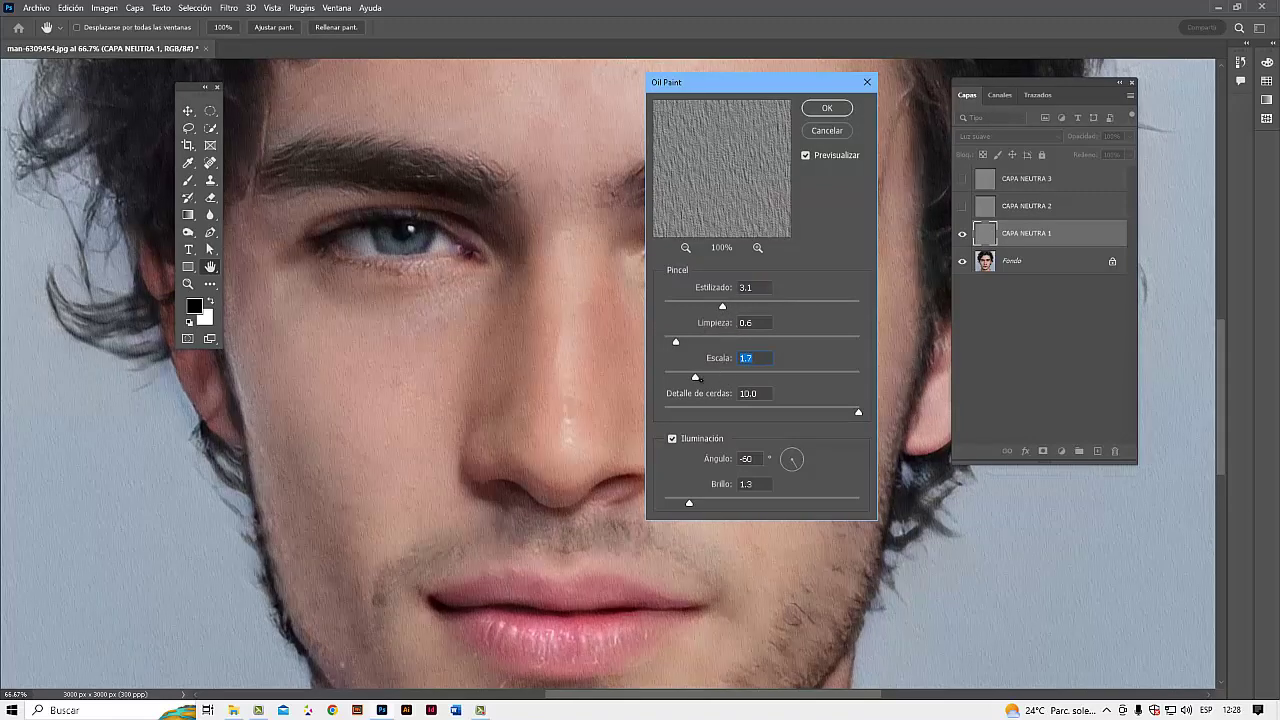
left_click(728, 341)
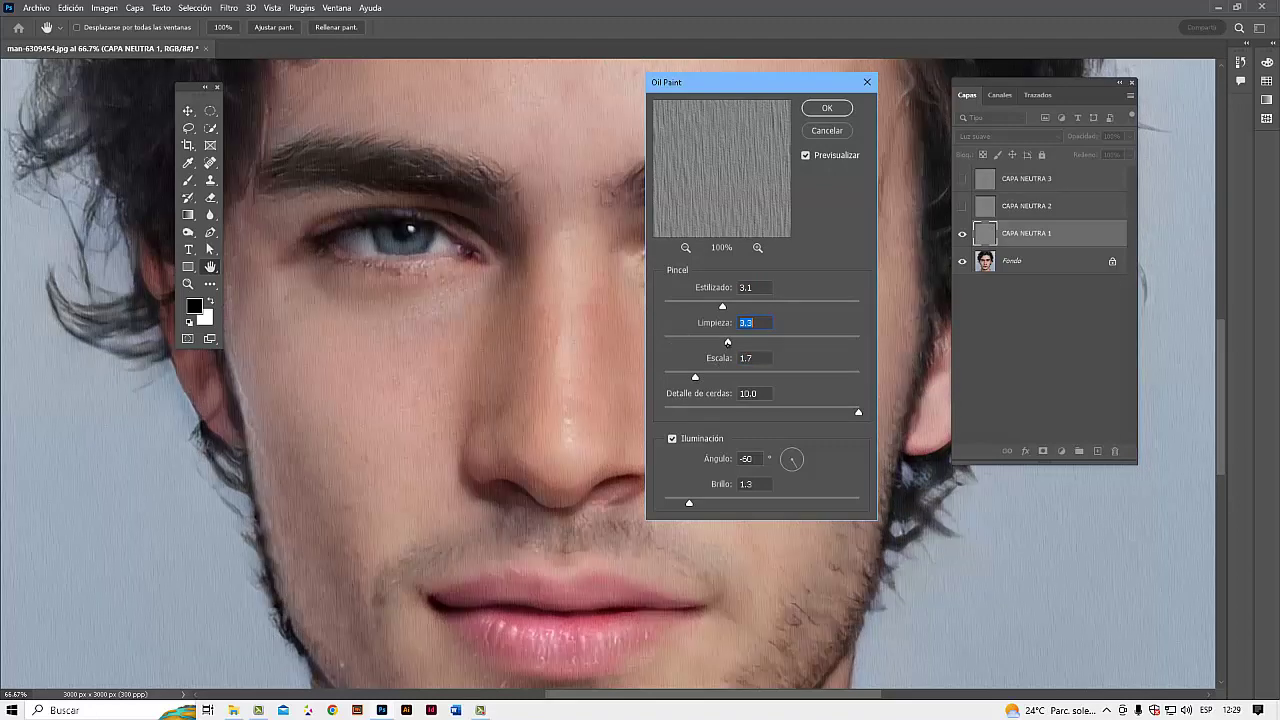
- Set the Oil Paint brush to Estilizado 0.7, Limpieza 0.2 and Escala 3.7, and apply the filter
left_click_drag(728, 341, 706, 382)
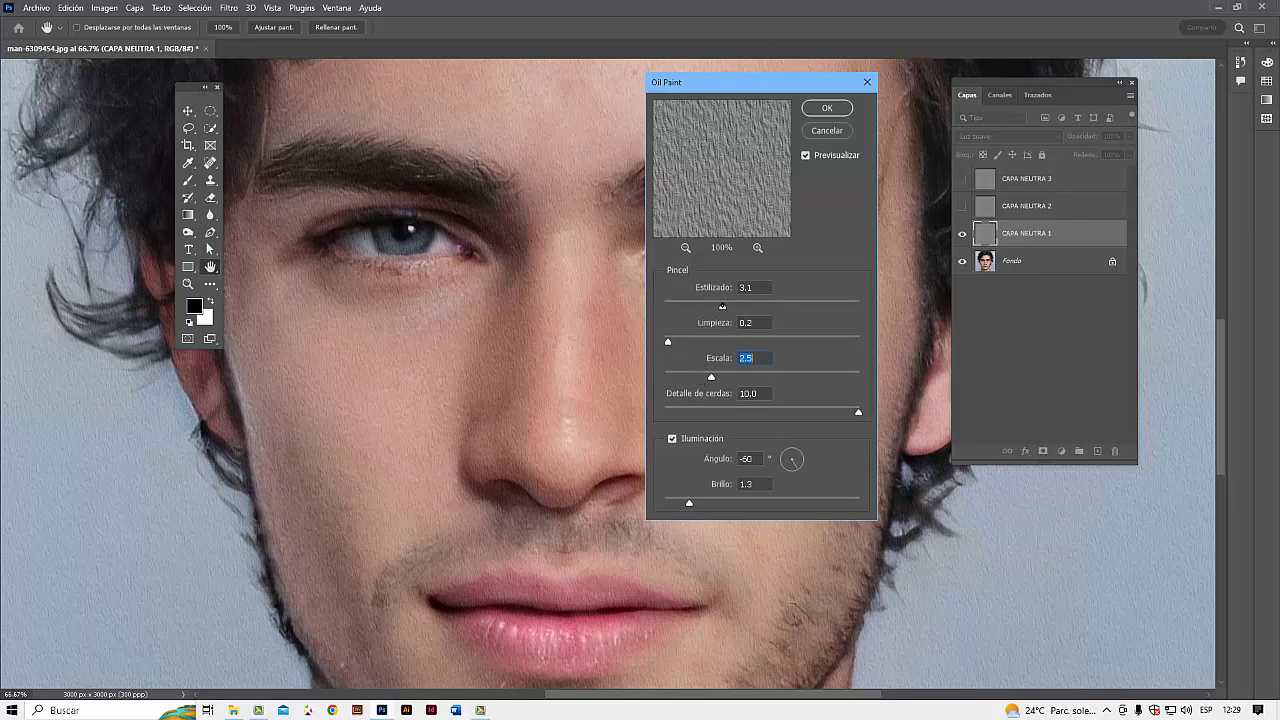
left_click_drag(722, 306, 676, 306)
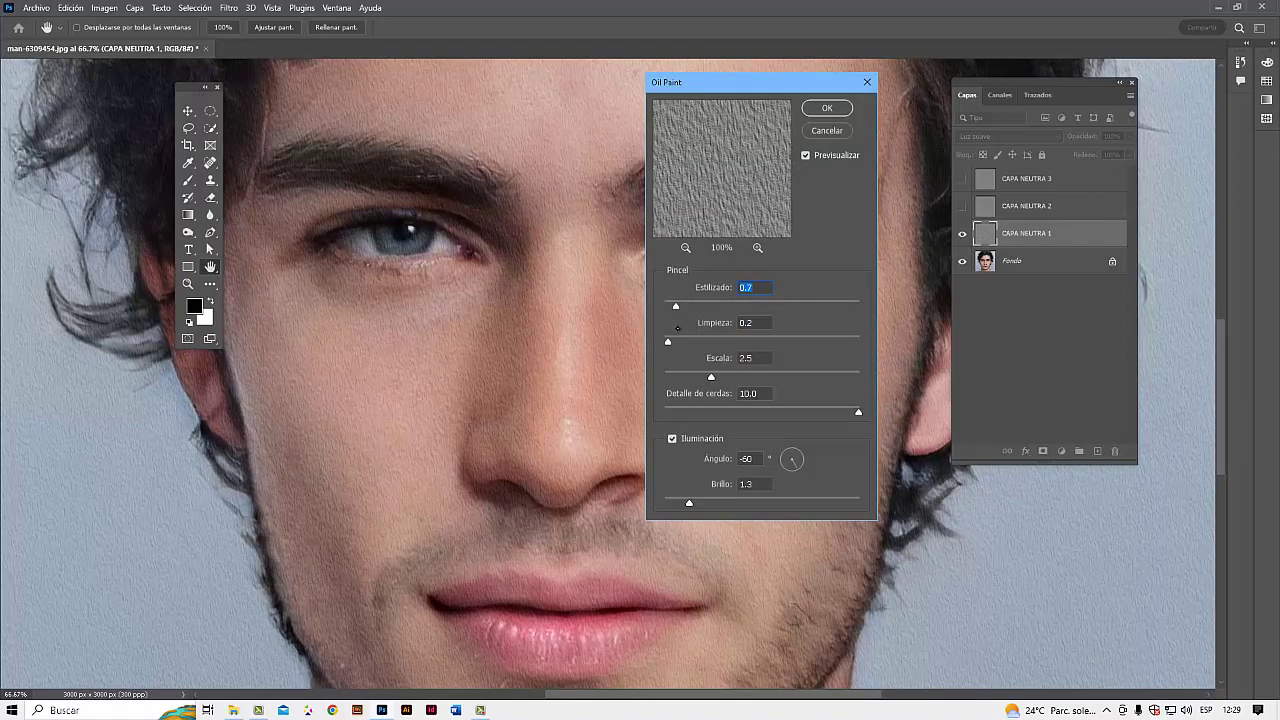
left_click_drag(706, 377, 734, 377)
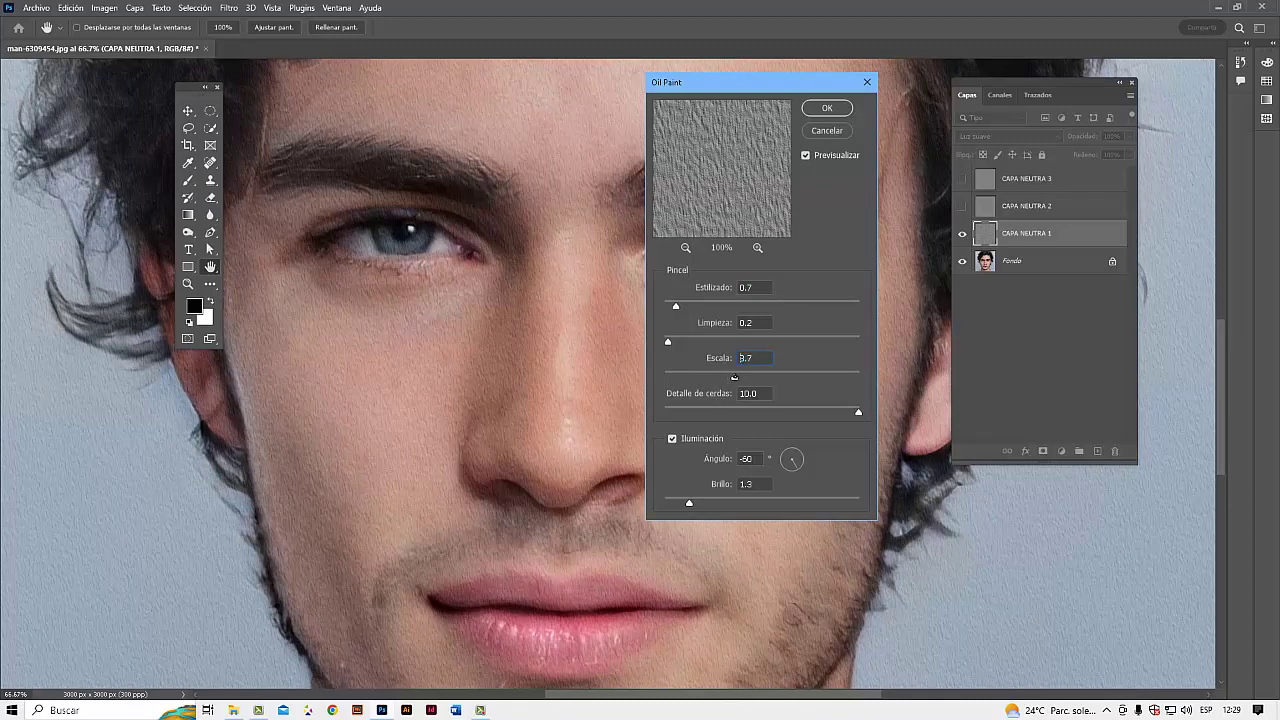
left_click(841, 109)
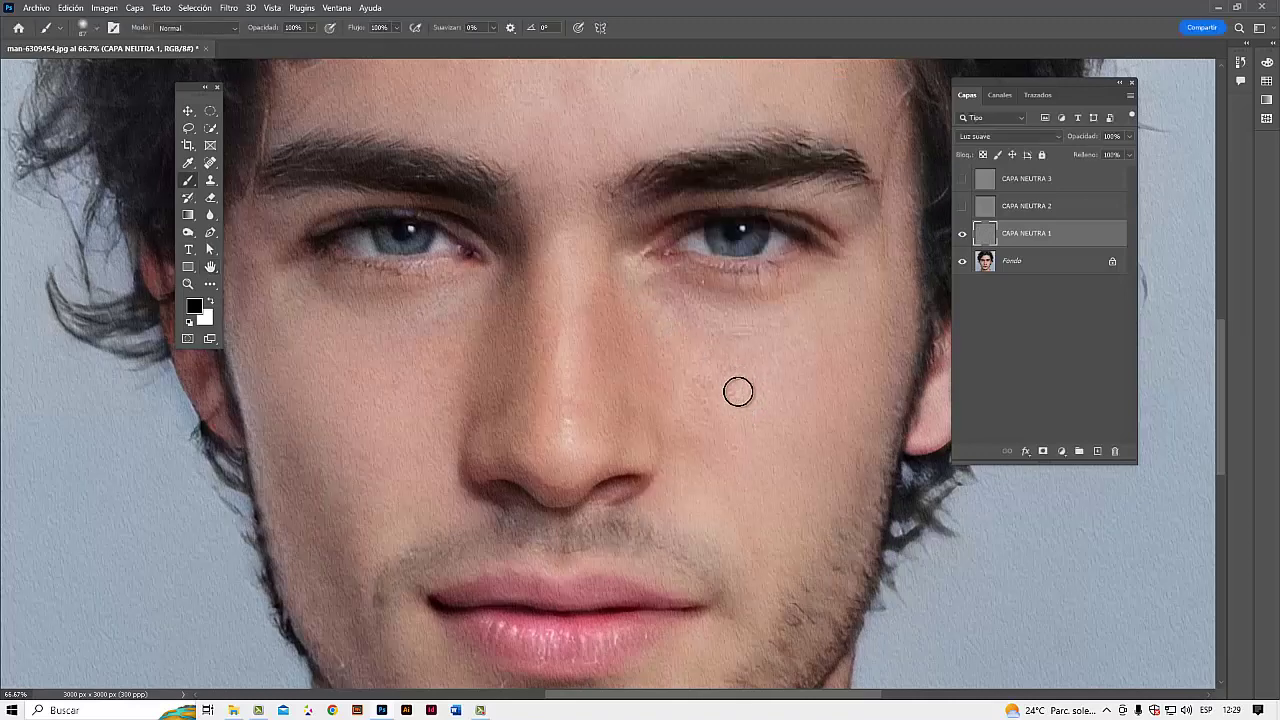
- Compare the portrait with and without the CAPA NEUTRA 1 texture up close, leaving the layer visible
scroll(735, 414, "up", 1)
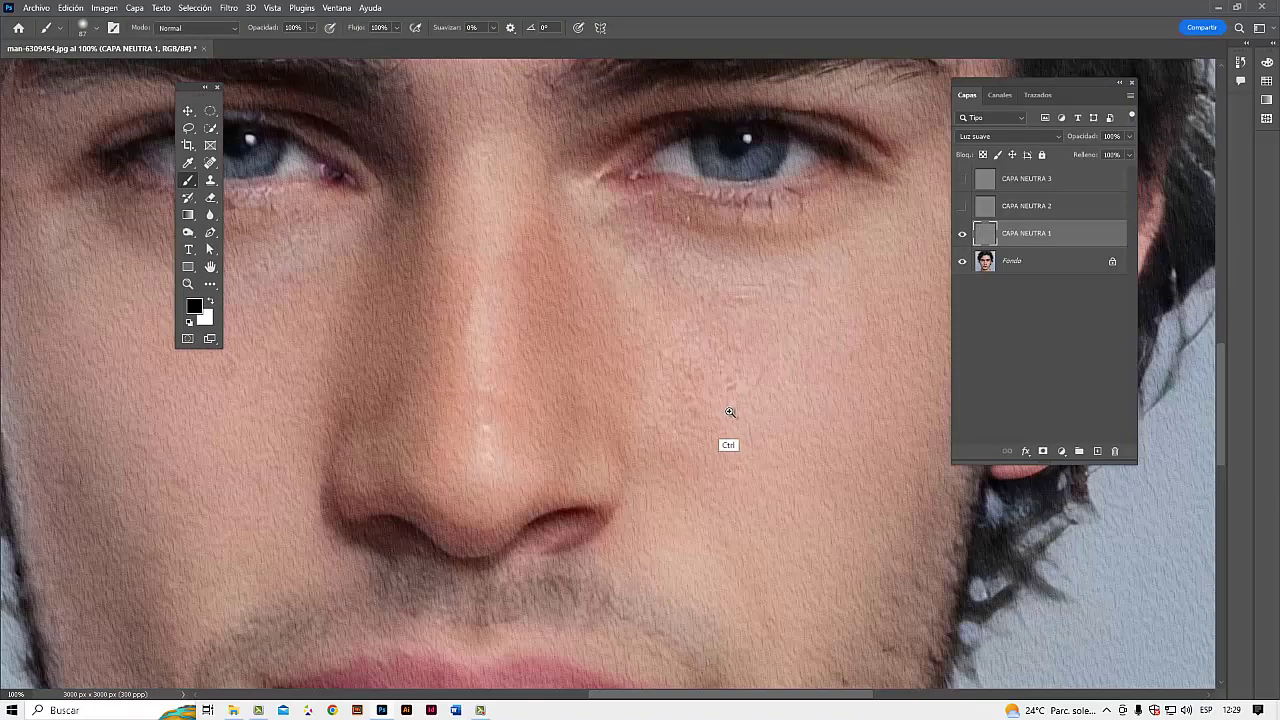
left_click(963, 233)
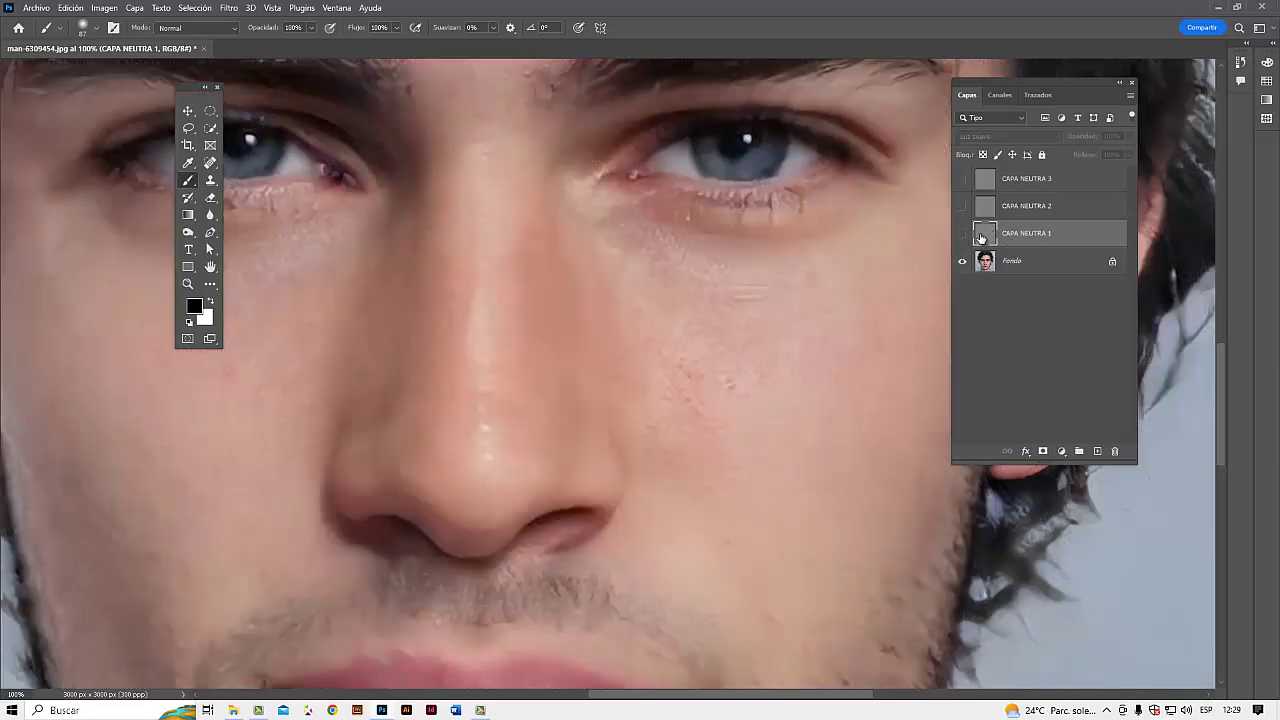
left_click(963, 234)
left_click(963, 234)
left_click(963, 234)
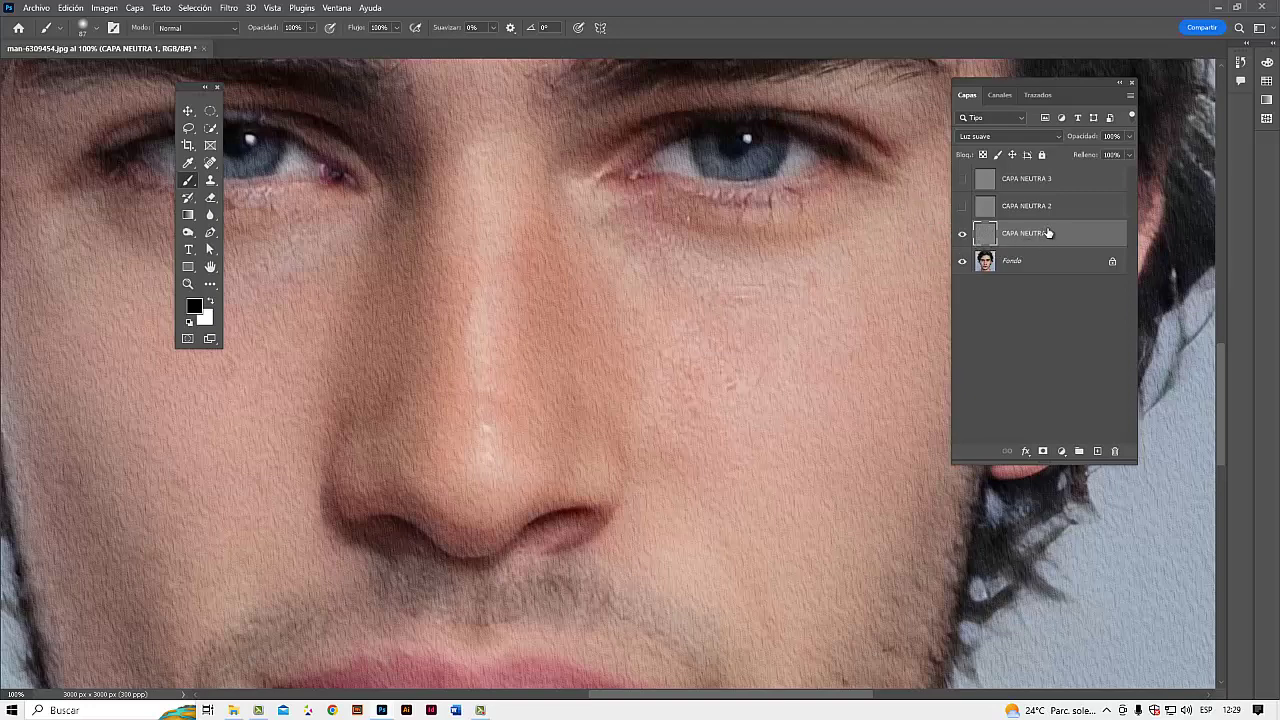
left_click(963, 237)
left_click(963, 237)
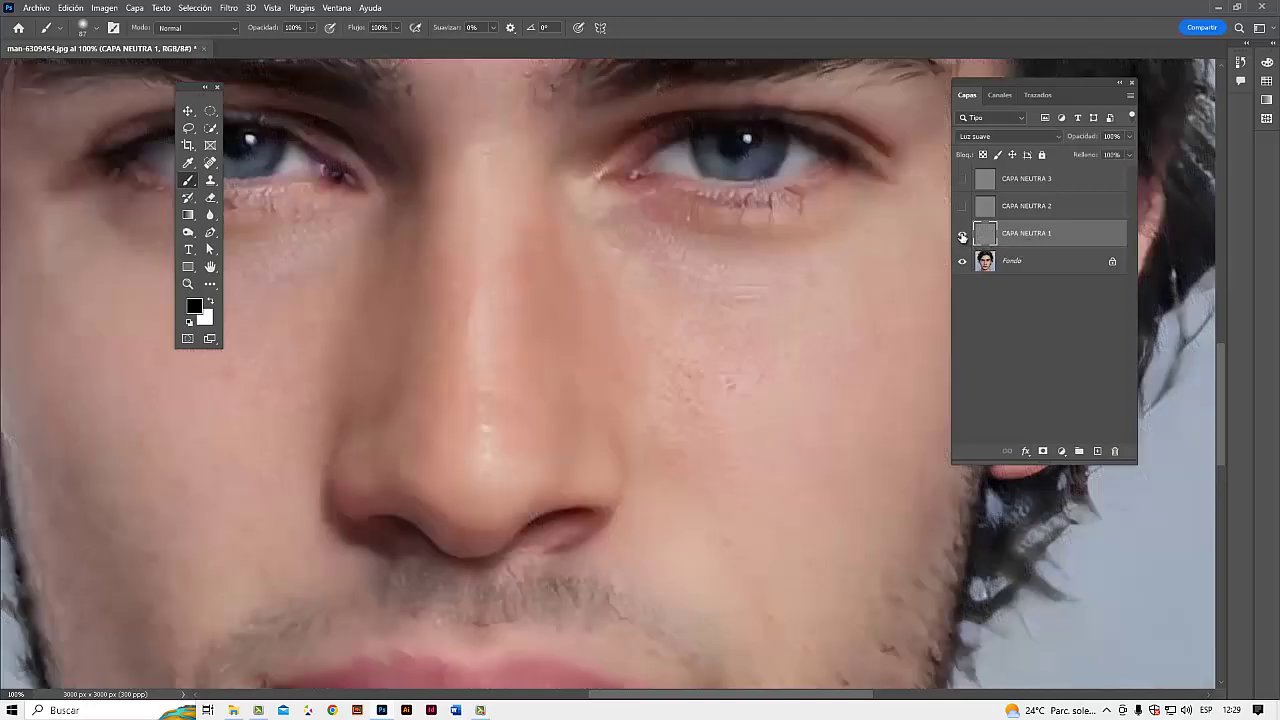
left_click(963, 237)
left_click(963, 237)
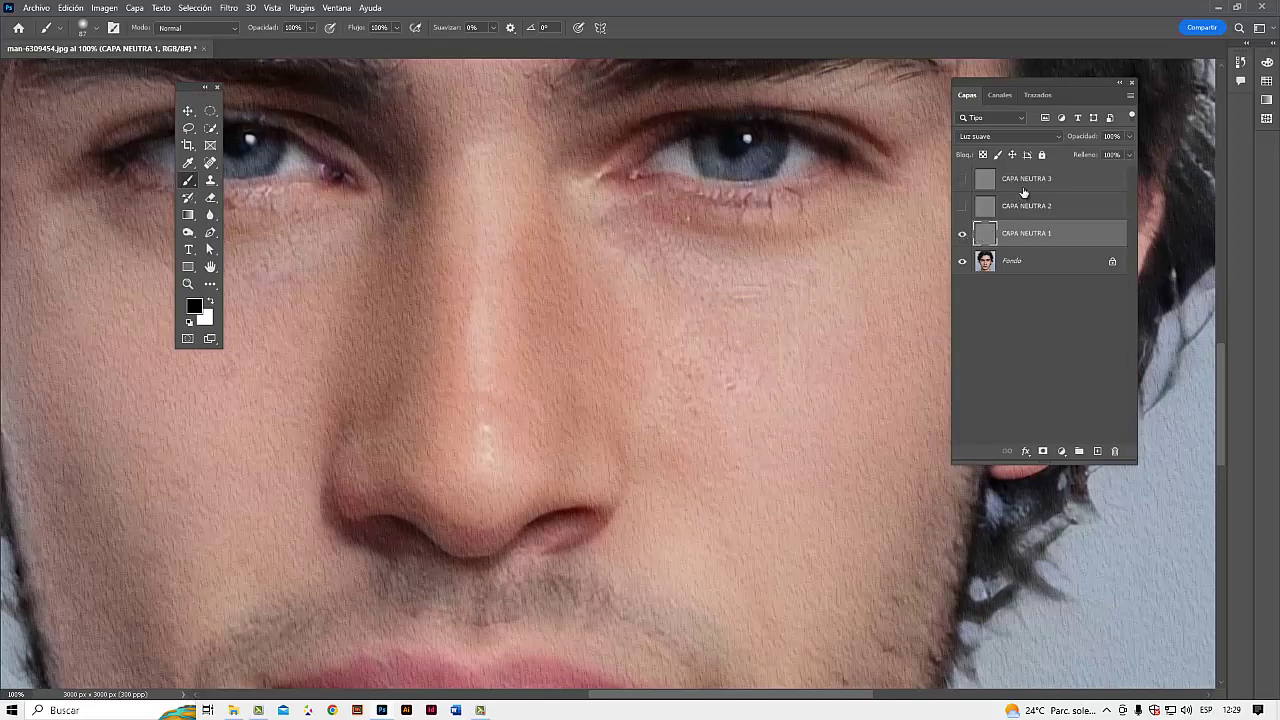
- Try lowering the opacity of CAPA NEUTRA 1 and return it to 100%
left_click(1129, 136)
left_click_drag(1132, 152, 1104, 153)
left_click_drag(1104, 152, 1132, 152)
- Add a layer mask to CAPA NEUTRA 1 and invert it to black to hide the texture
left_click(1069, 243)
left_click(1043, 452)
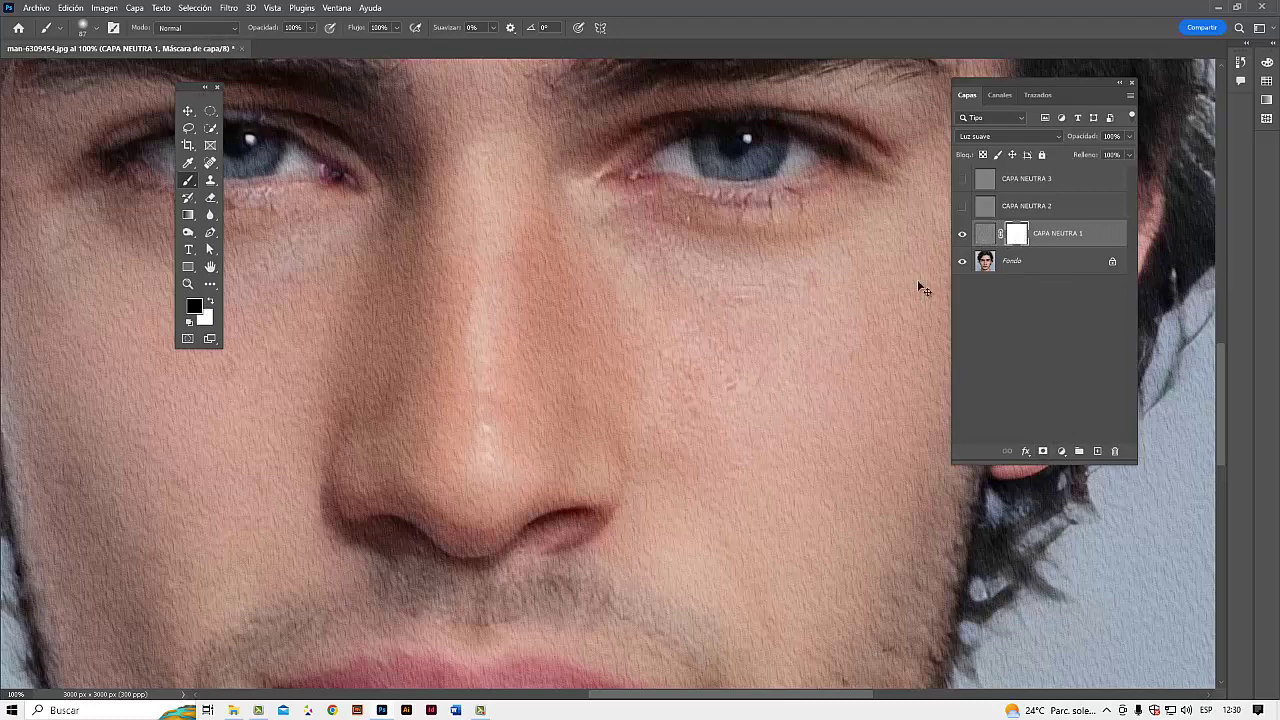
key("ctrl+i")
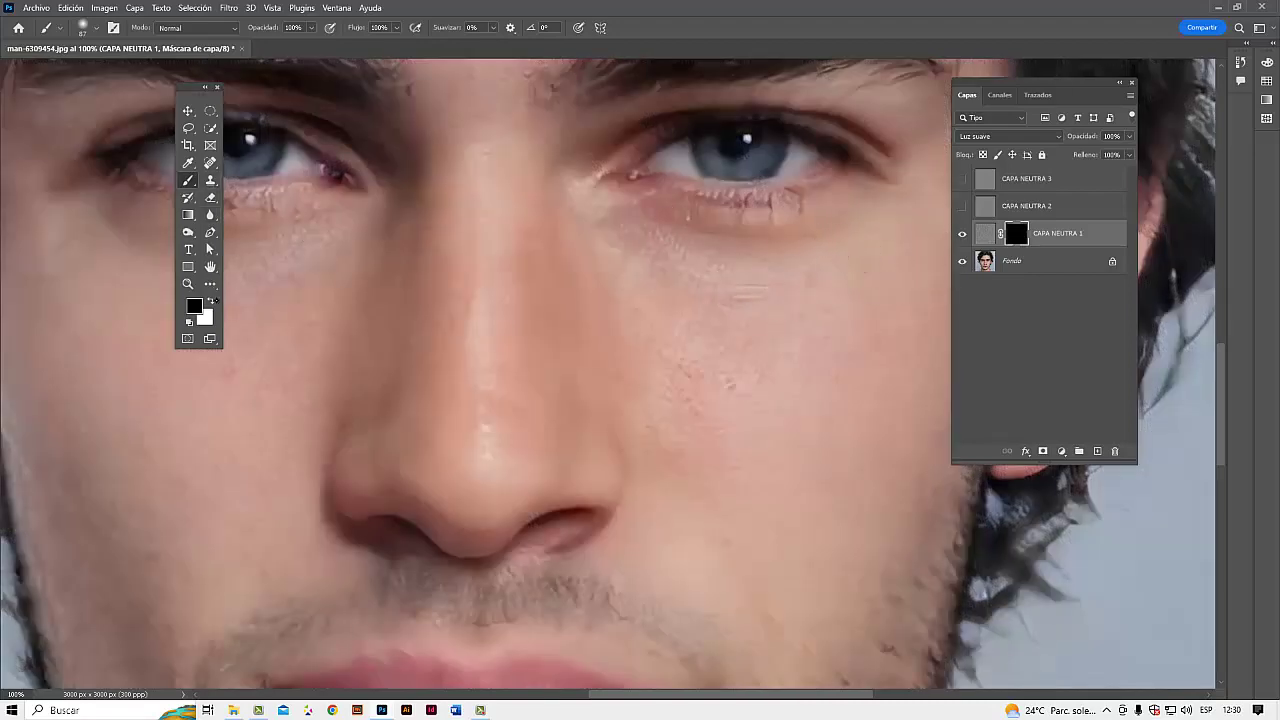
- Paint white on the CAPA NEUTRA 1 mask over the nose, cheeks, jaw and chin, using the 87 px brush
key("x")
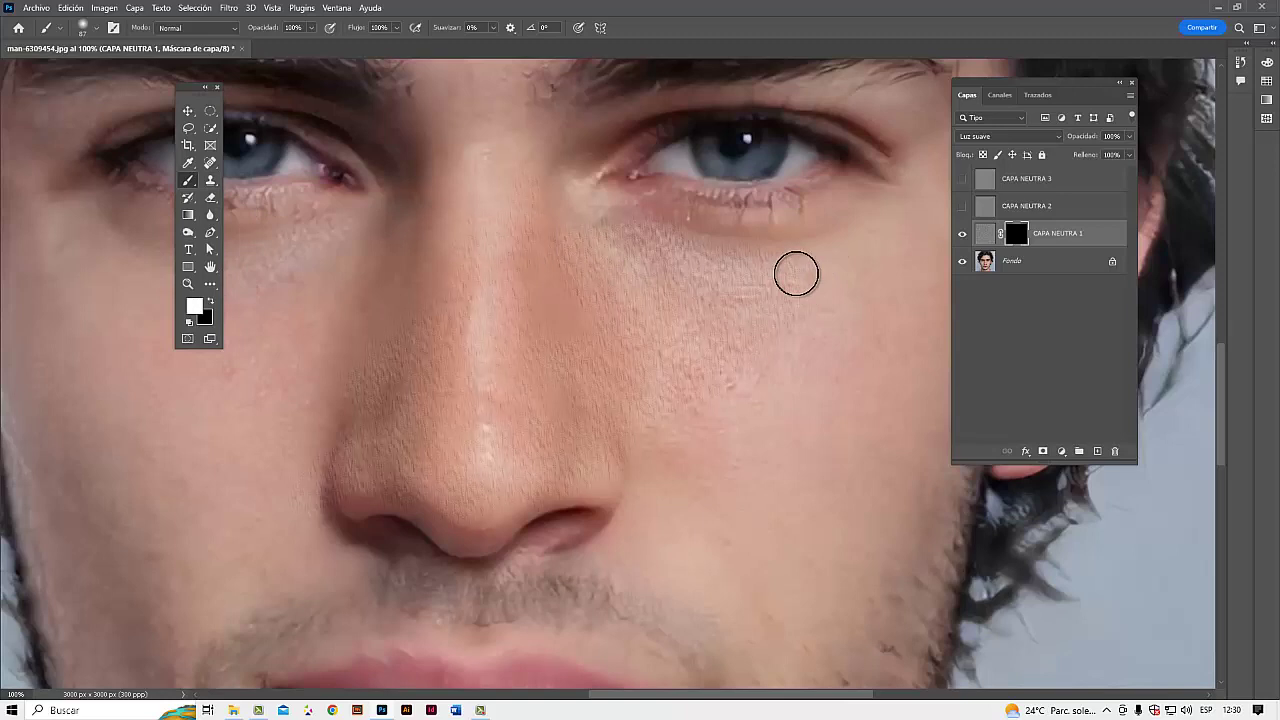
mouse_move(796, 274)
left_mouse_down()
mouse_move(423, 274)
mouse_move(740, 289)
left_mouse_up()
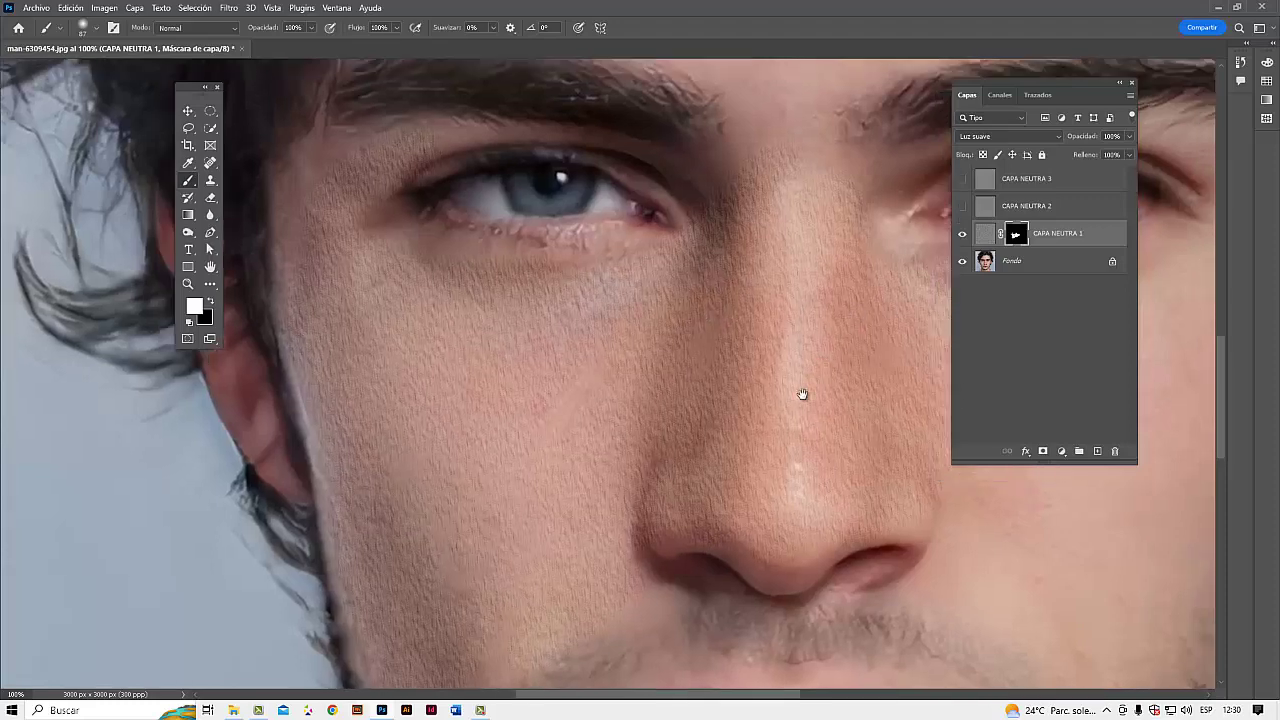
mouse_move(803, 394)
left_mouse_down()
mouse_move(768, 432)
mouse_move(501, 342)
left_mouse_up()
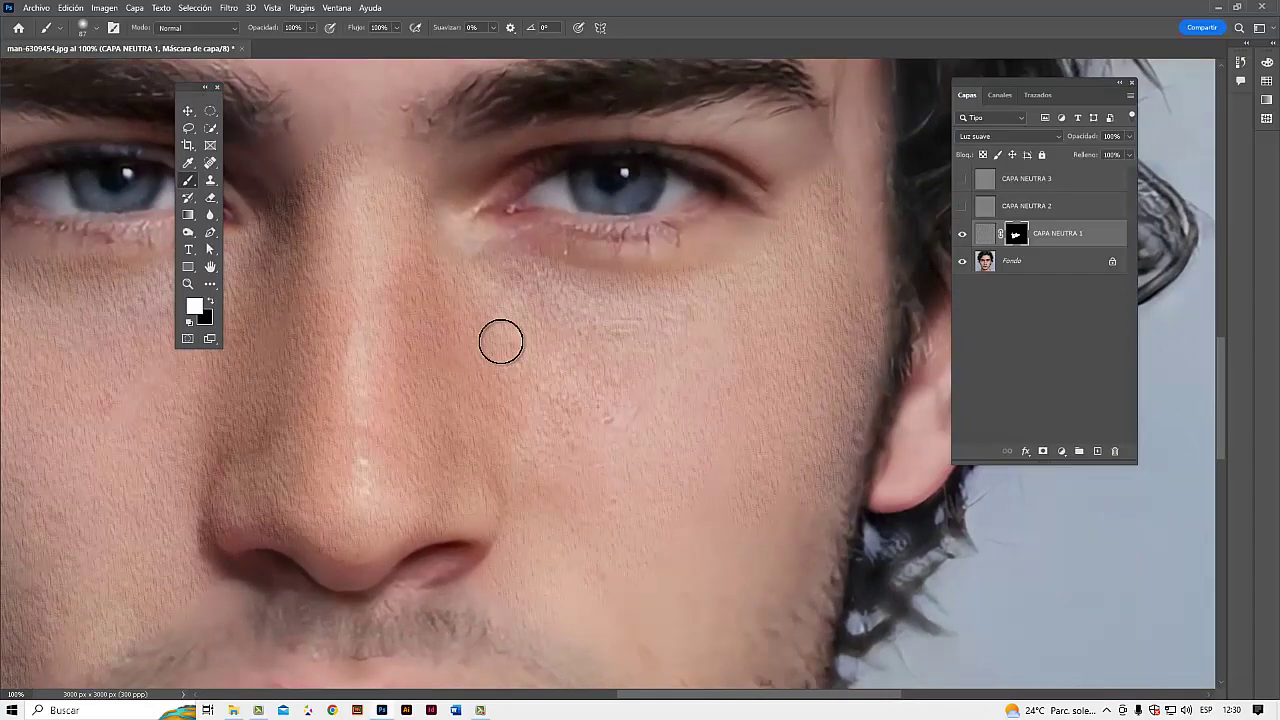
left_click_drag(694, 523, 689, 280)
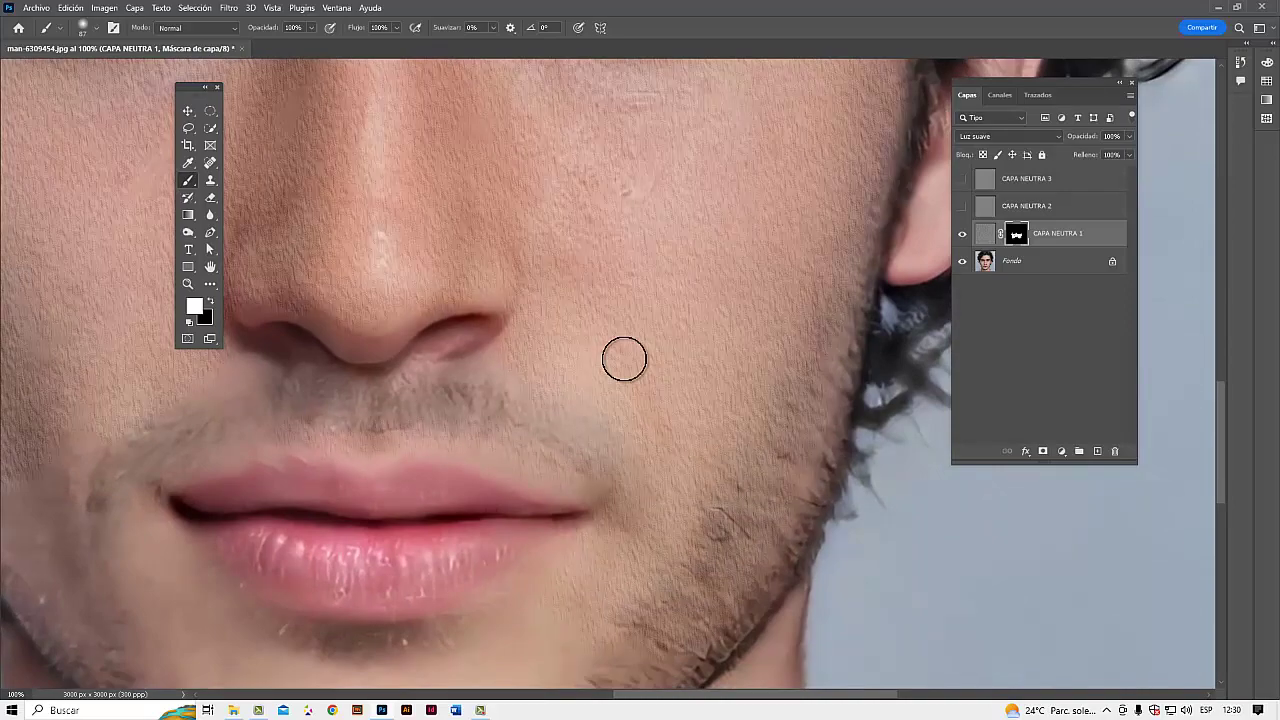
left_click_drag(571, 572, 668, 347)
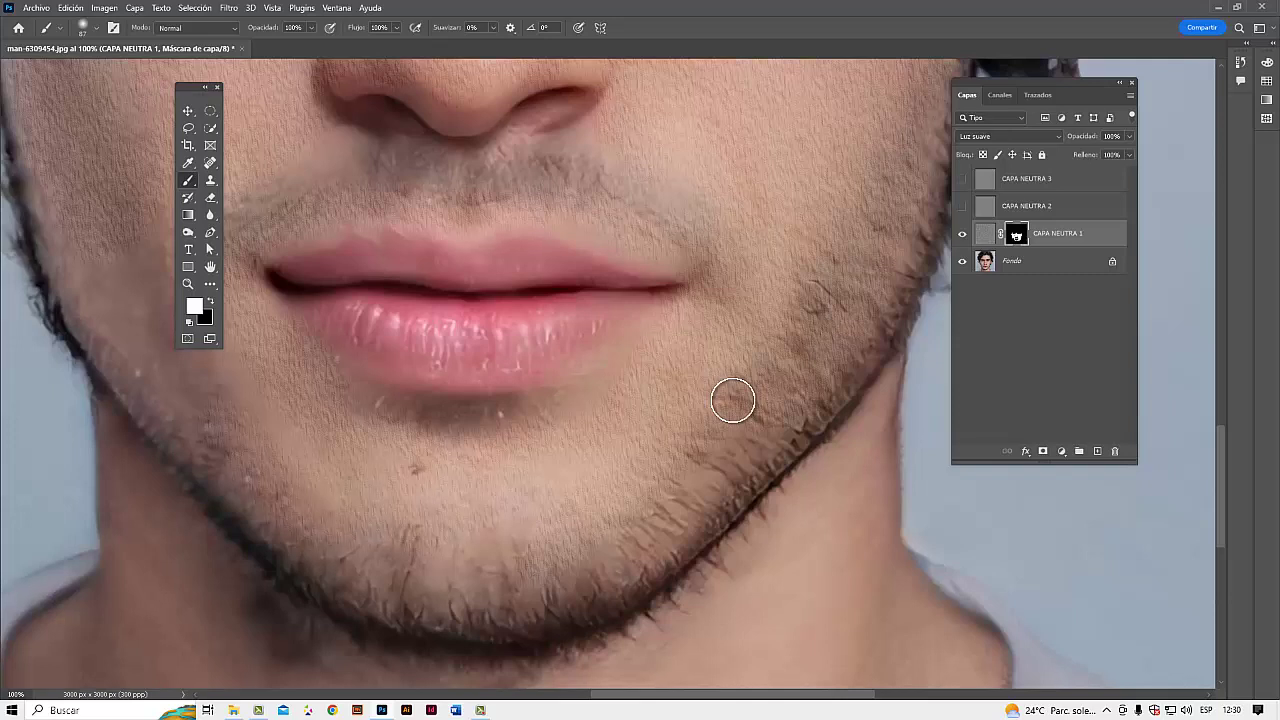
left_click_drag(456, 452, 726, 507)
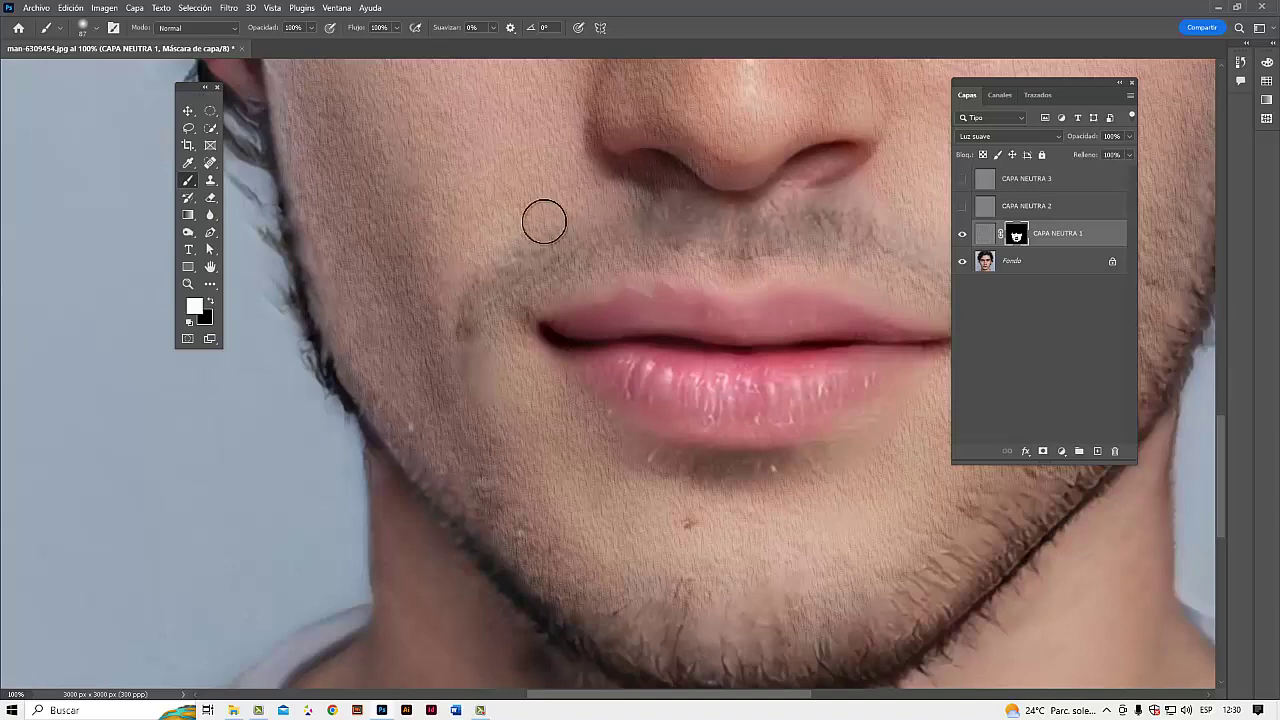
- Paint white on the CAPA NEUTRA 1 mask across the forehead to reveal the skin texture there
left_click_drag(803, 163, 674, 506)
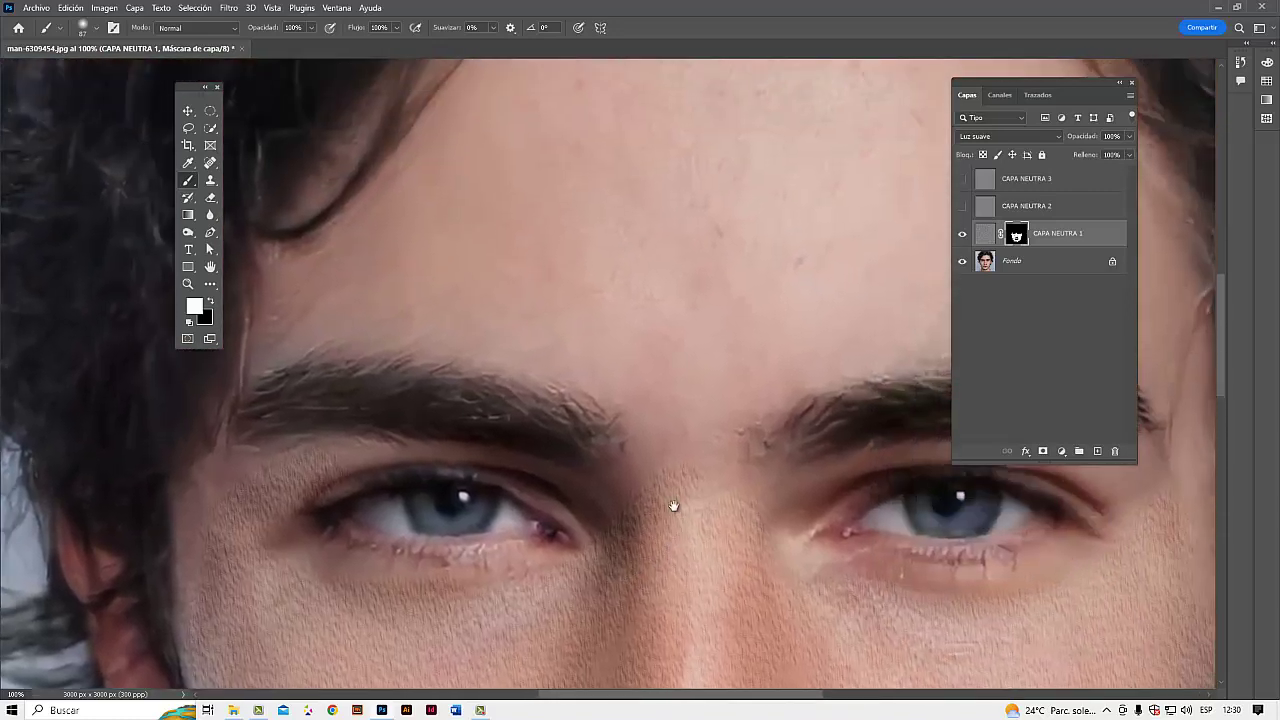
left_click(731, 362, "ctrl+alt")
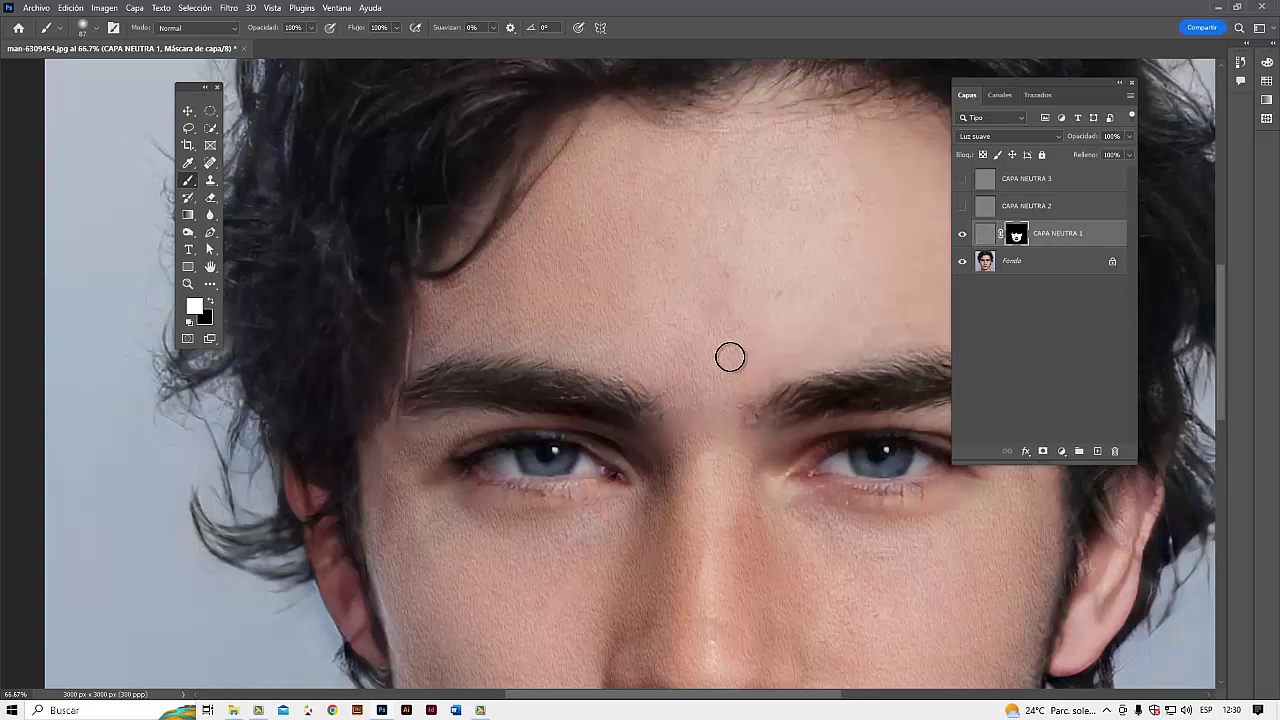
scroll(730, 357, "right", 5)
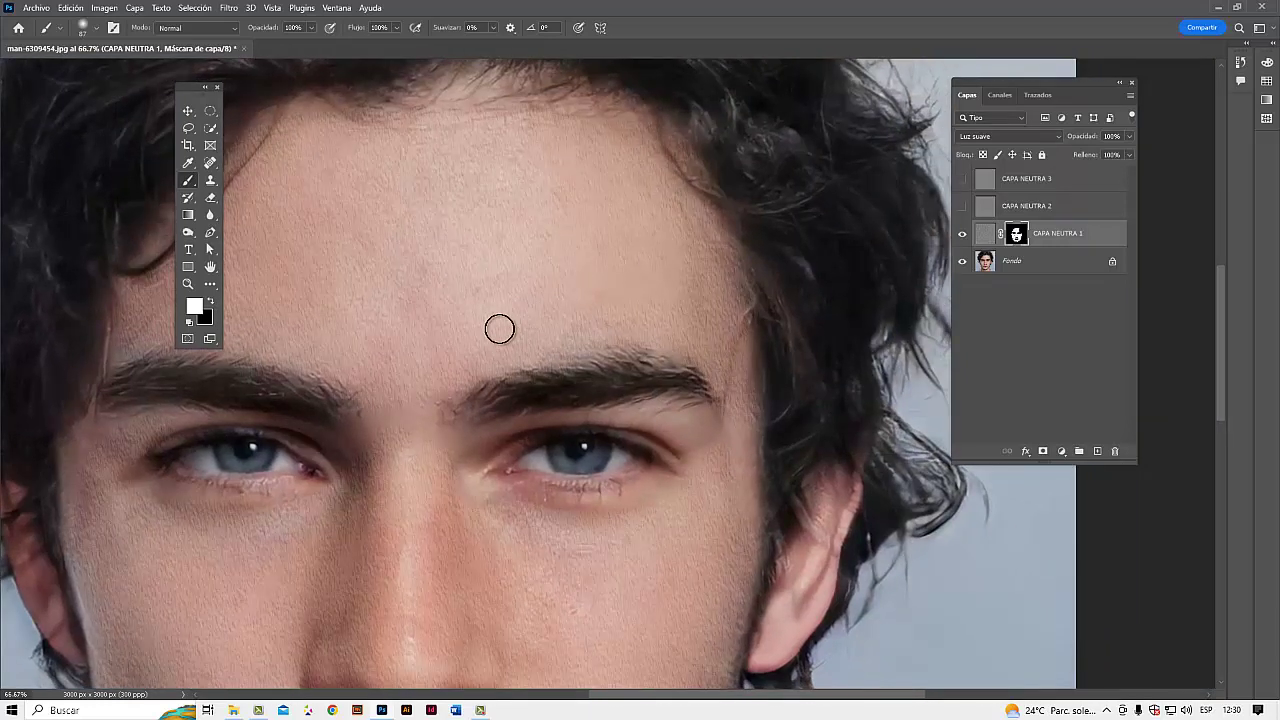
- Paint the neck white on the CAPA NEUTRA 1 mask and dismiss the security notification covering the canvas
left_click_drag(511, 334, 640, 86)
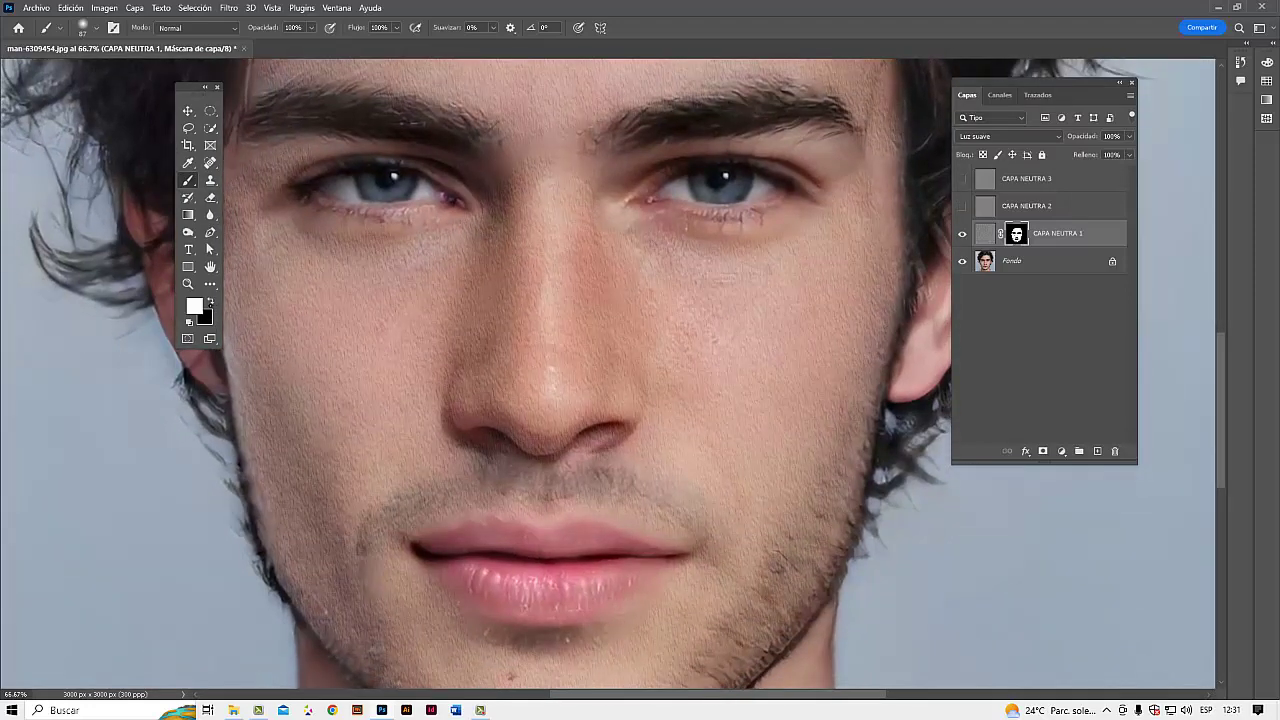
left_click(210, 302)
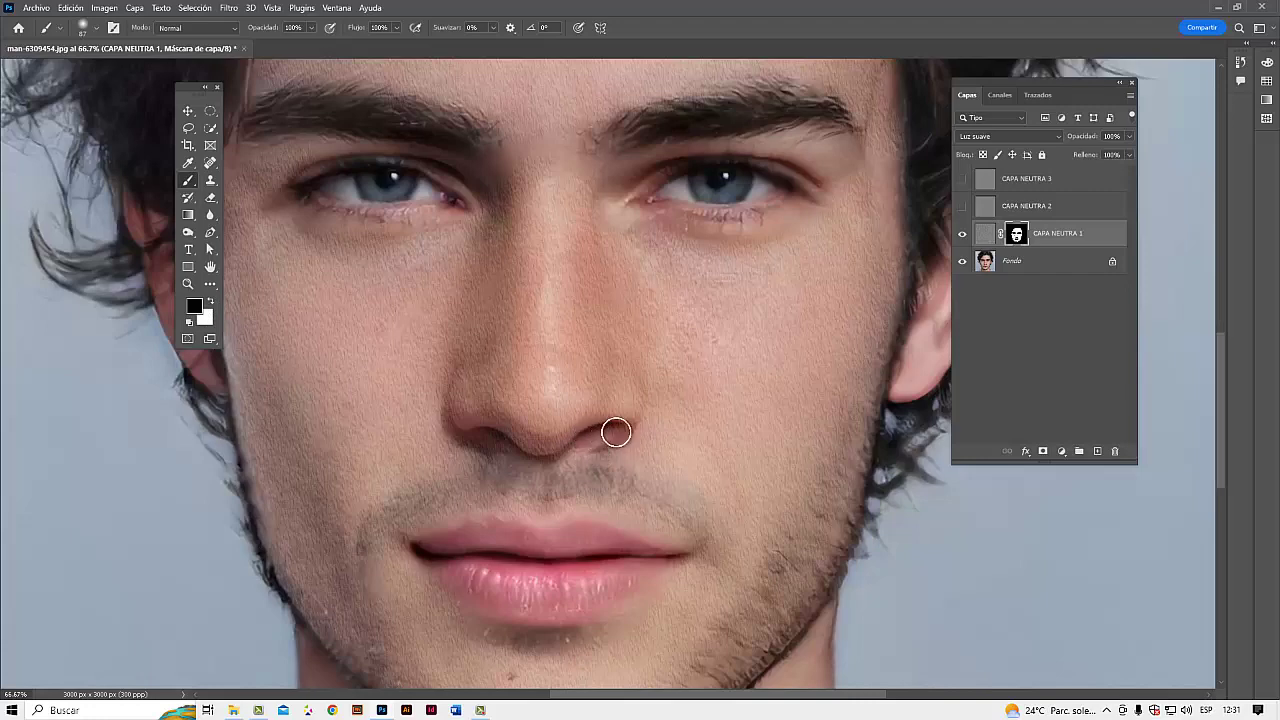
left_click_drag(723, 463, 715, 239)
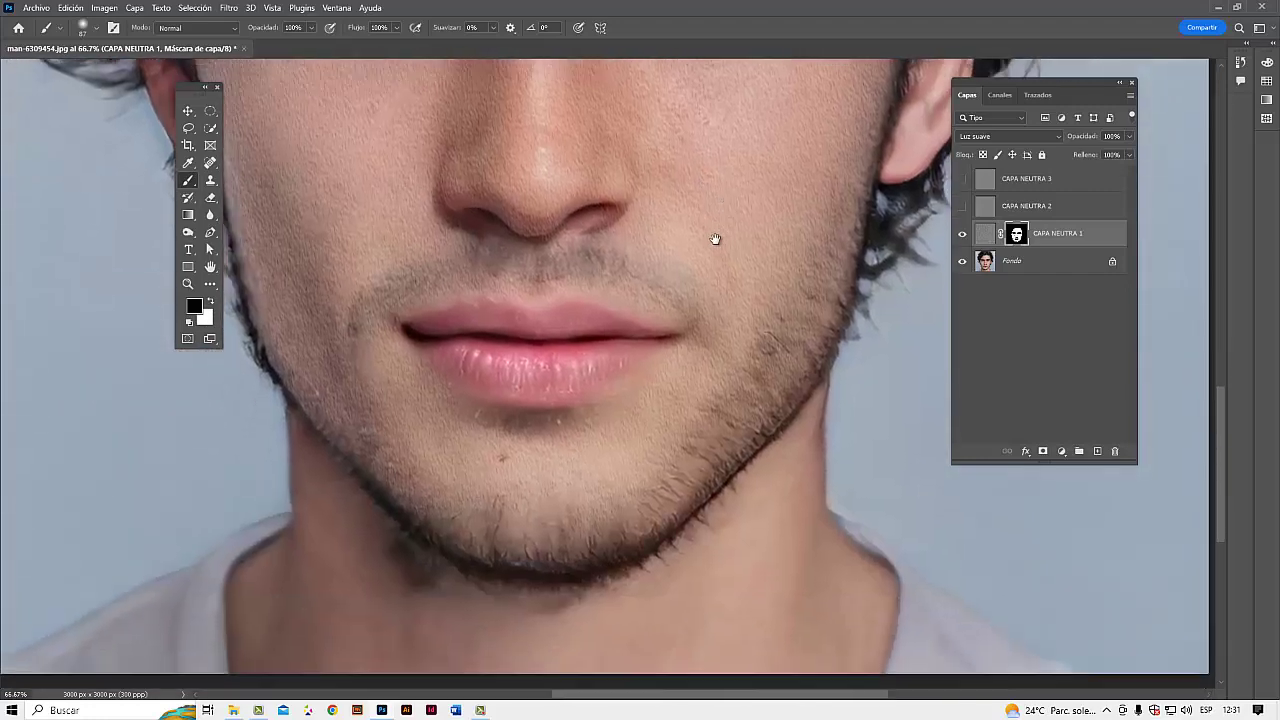
left_click(210, 303)
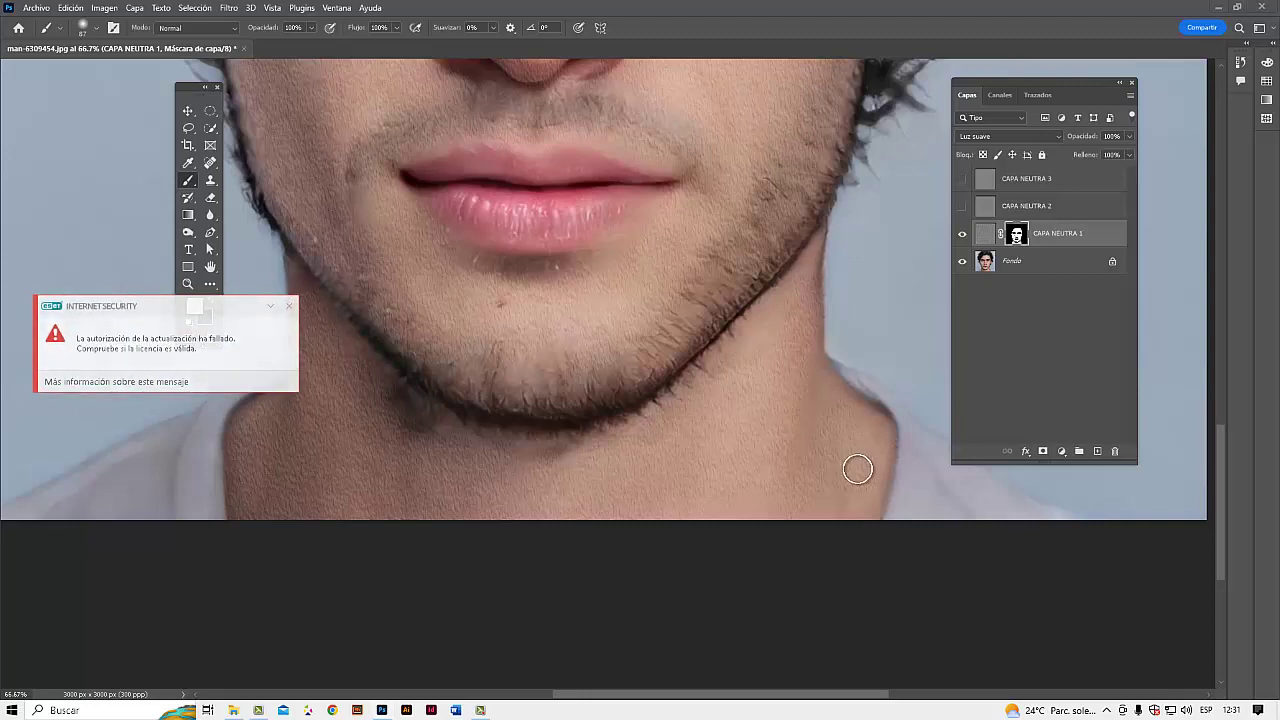
left_click(289, 305)
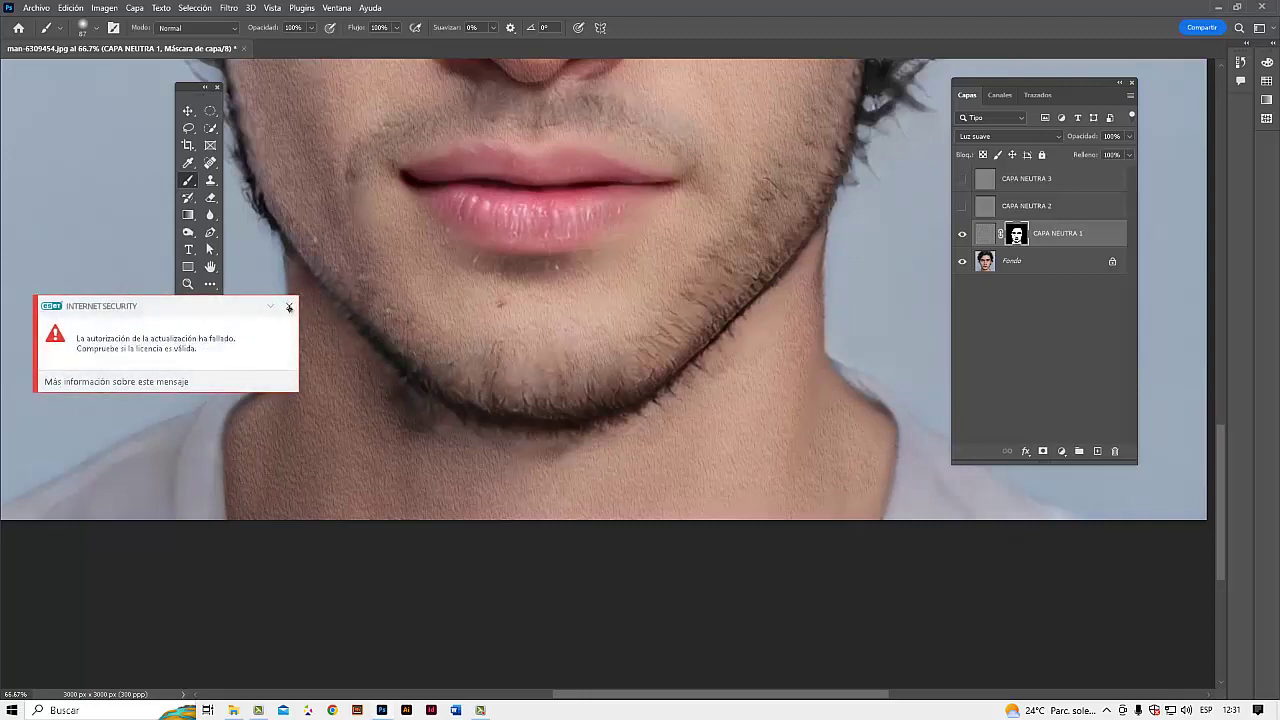
- Lower the opacity of CAPA NEUTRA 1 to 54% and compare the portrait with and without the skin texture
left_click_drag(754, 216, 784, 466)
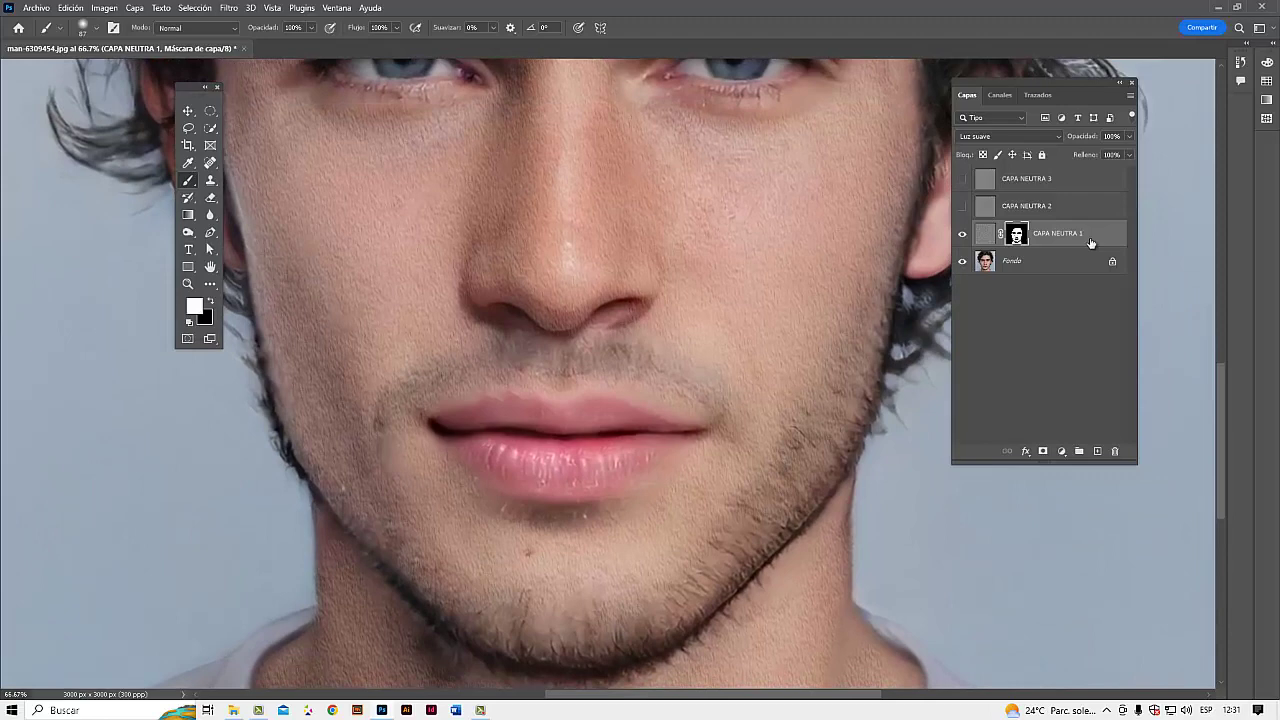
left_click(984, 236)
key("x")
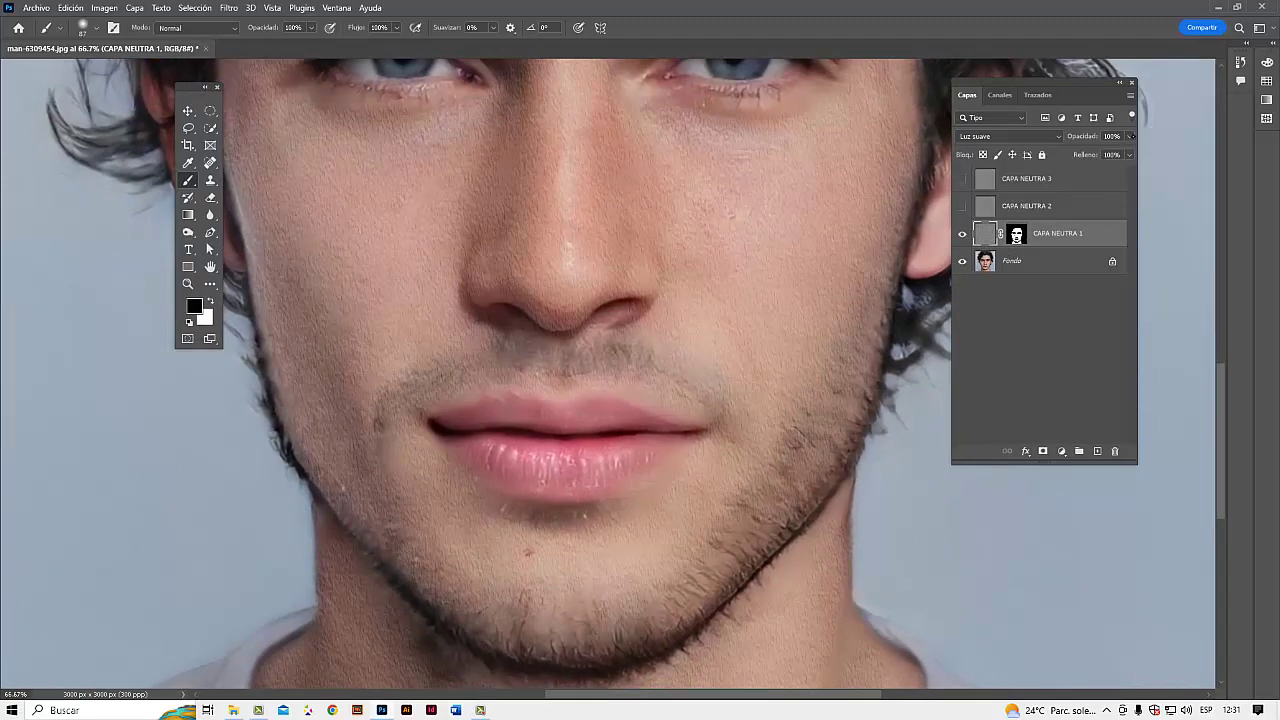
left_click(1129, 136)
left_click_drag(1101, 153, 1098, 155)
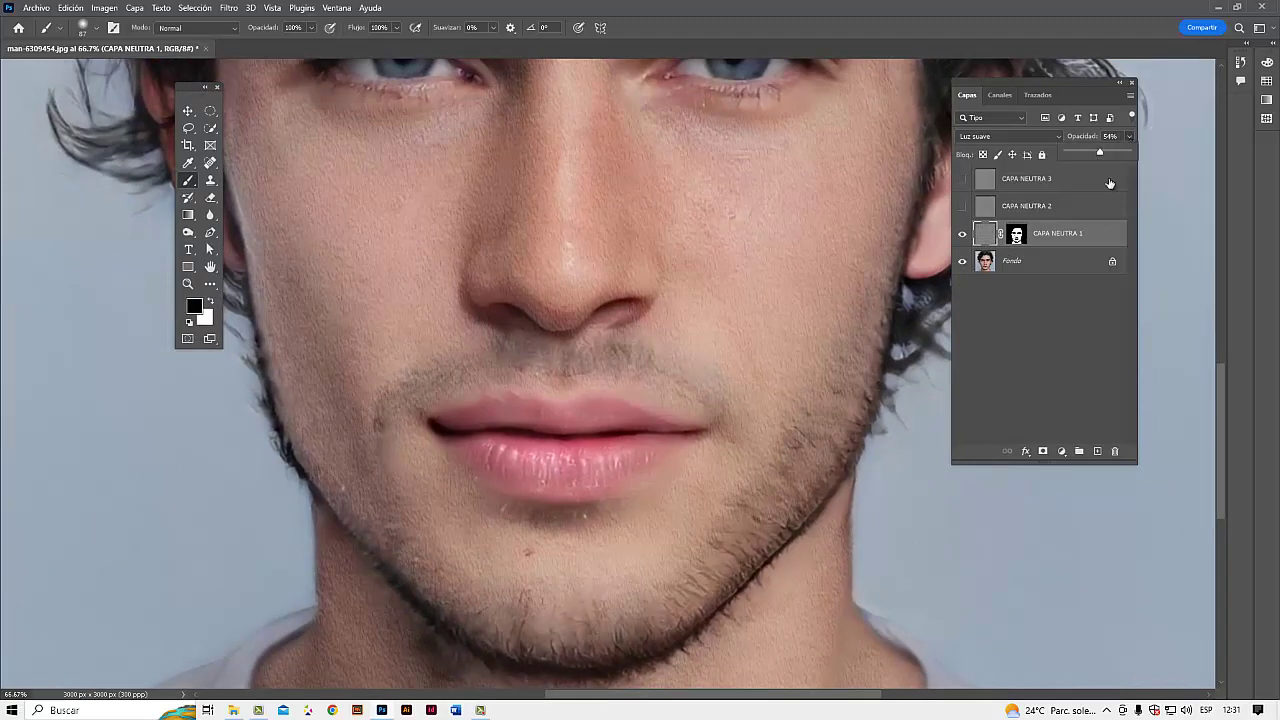
left_click(962, 236)
left_click(963, 234)
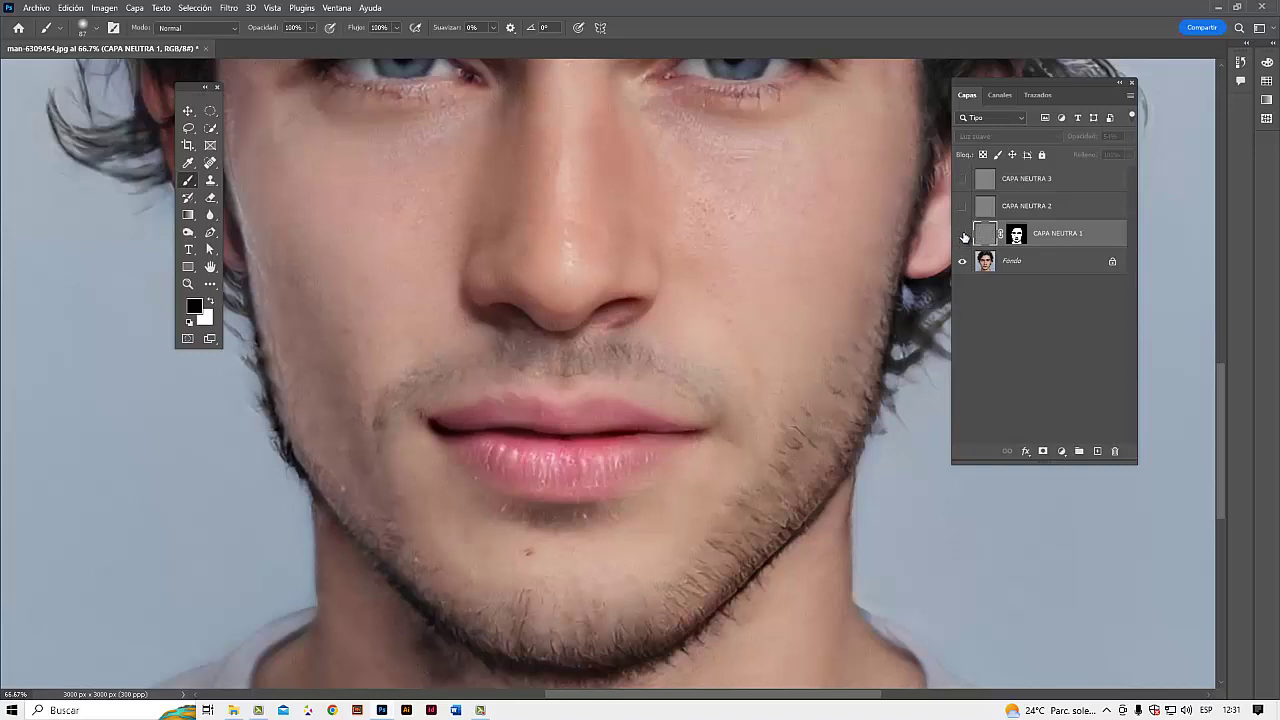
left_click(963, 234)
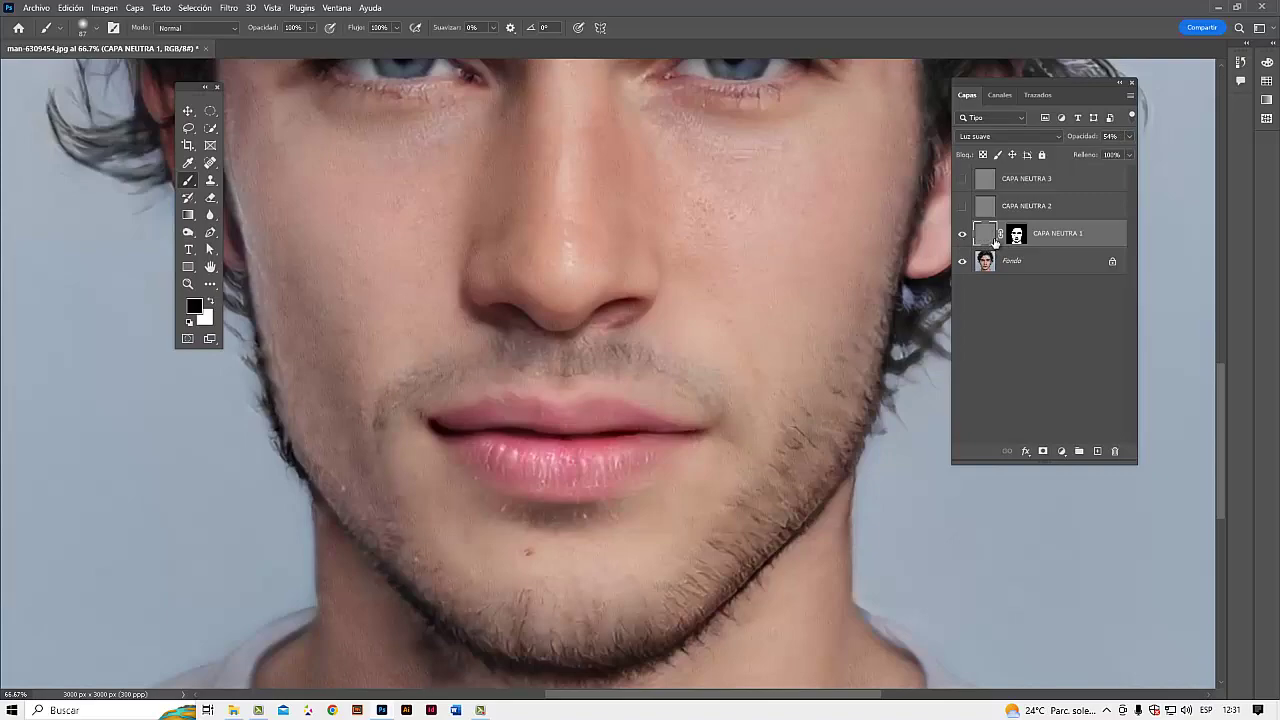
- Undo the dark brush stroke painted on CAPA NEUTRA 1's gray fill and target its layer mask instead
left_click(1017, 137)
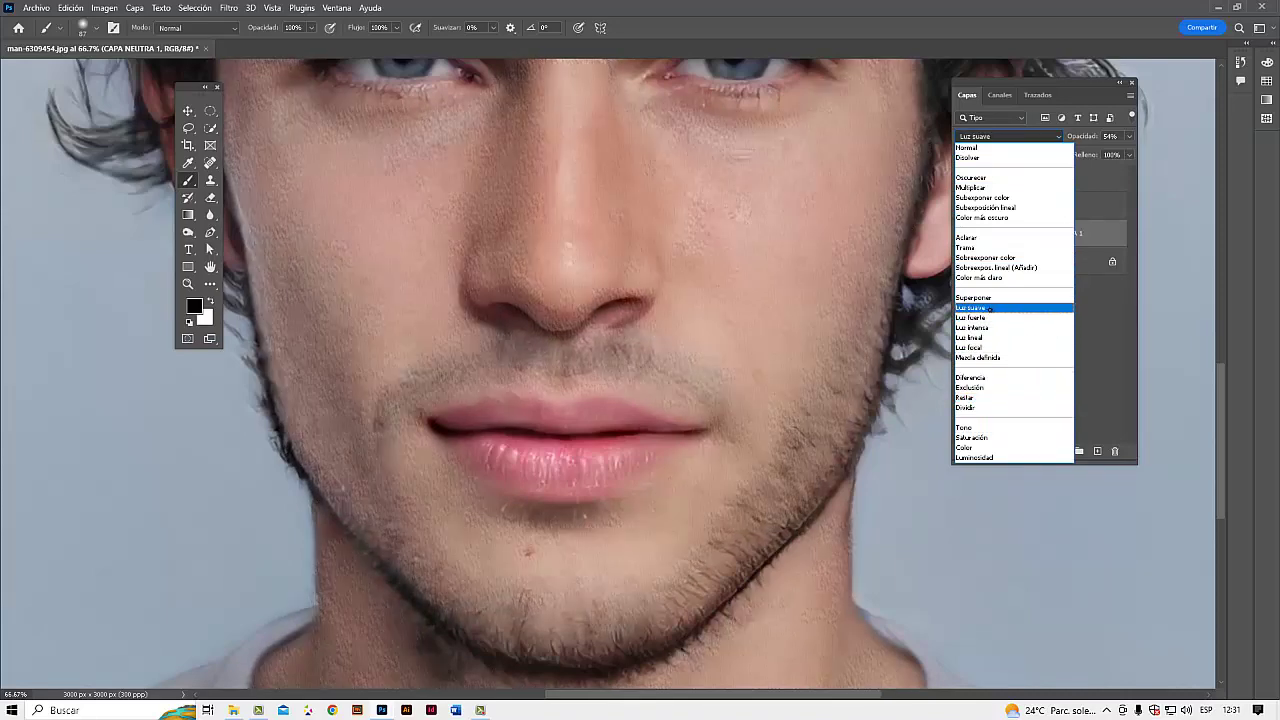
left_click(986, 308)
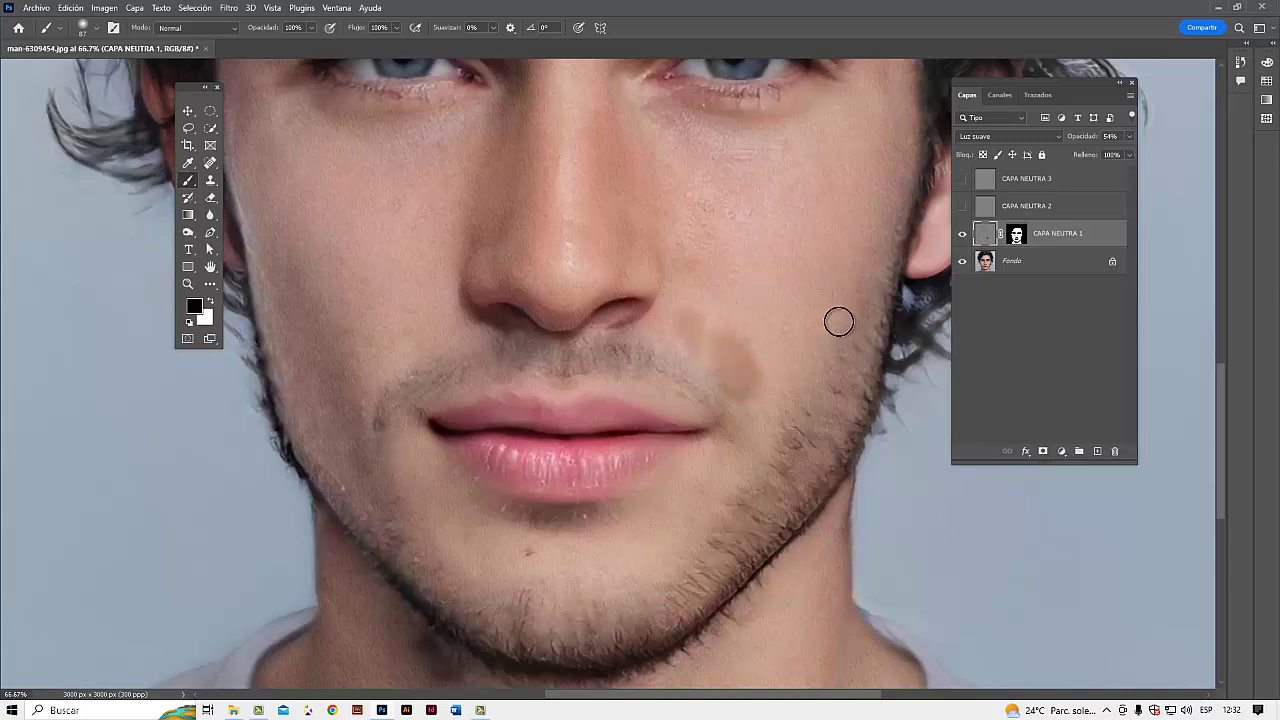
key("ctrl+z")
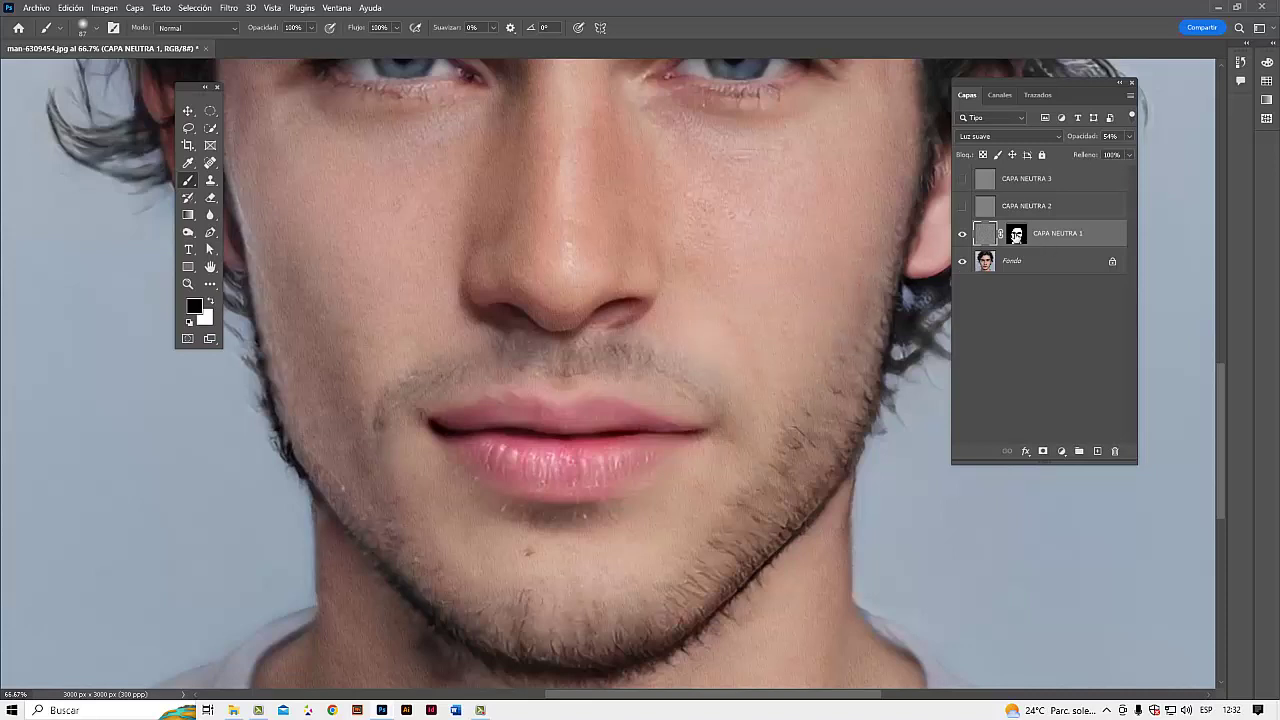
left_click(1015, 235)
key("x")
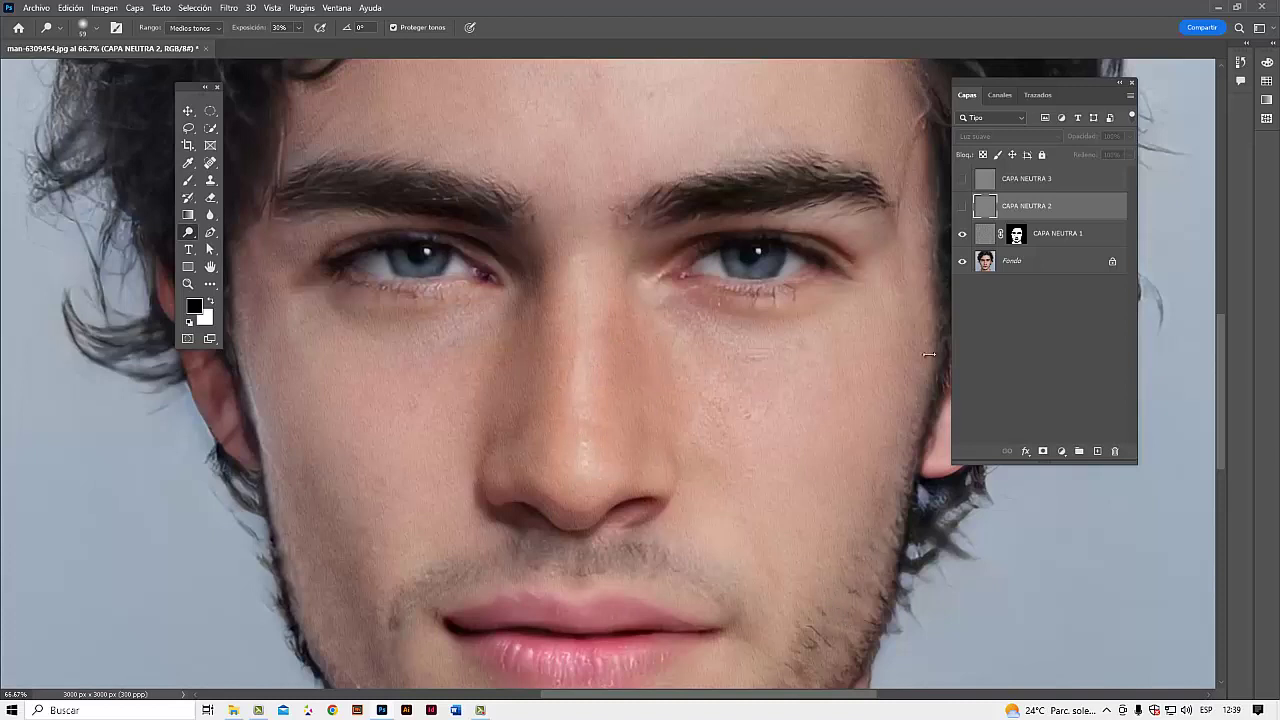
- Show CAPA NEUTRA 2 and lighten the eye on the image's right with the Sobreexponer tool, Medios tonos range and 30% exposure
left_click(963, 207)
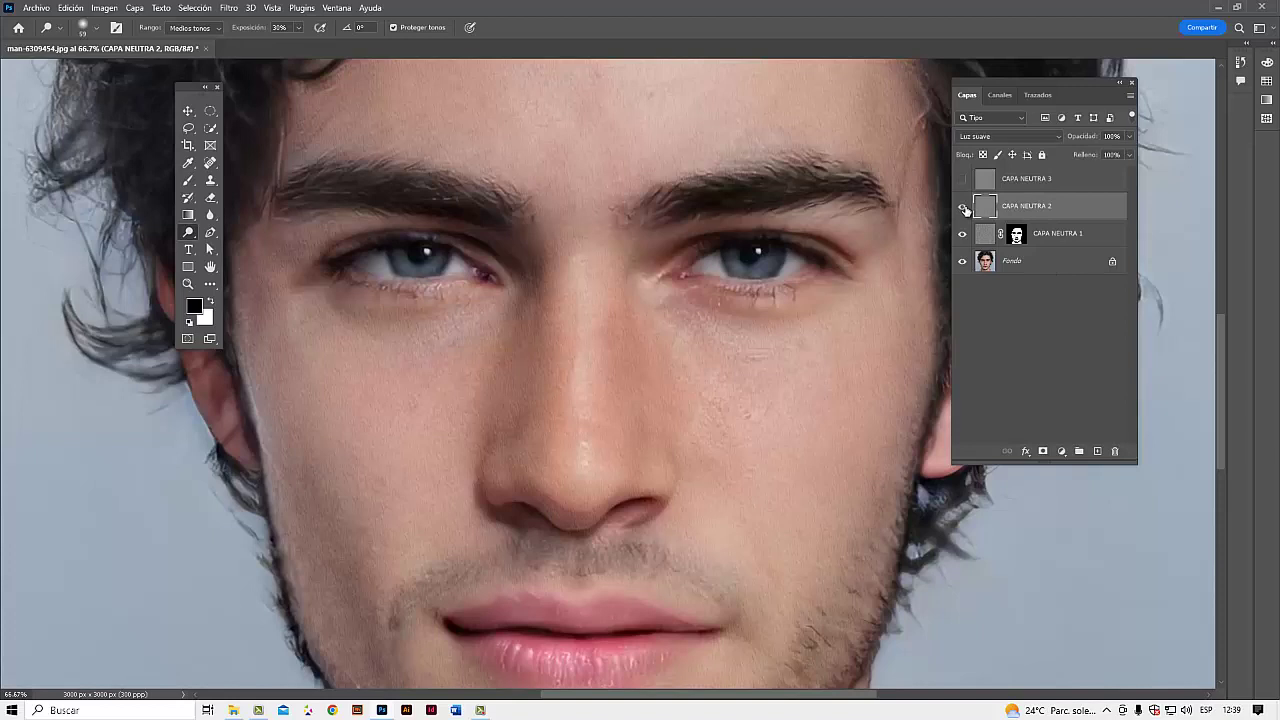
left_click(964, 208)
left_click(964, 208)
right_click(189, 232)
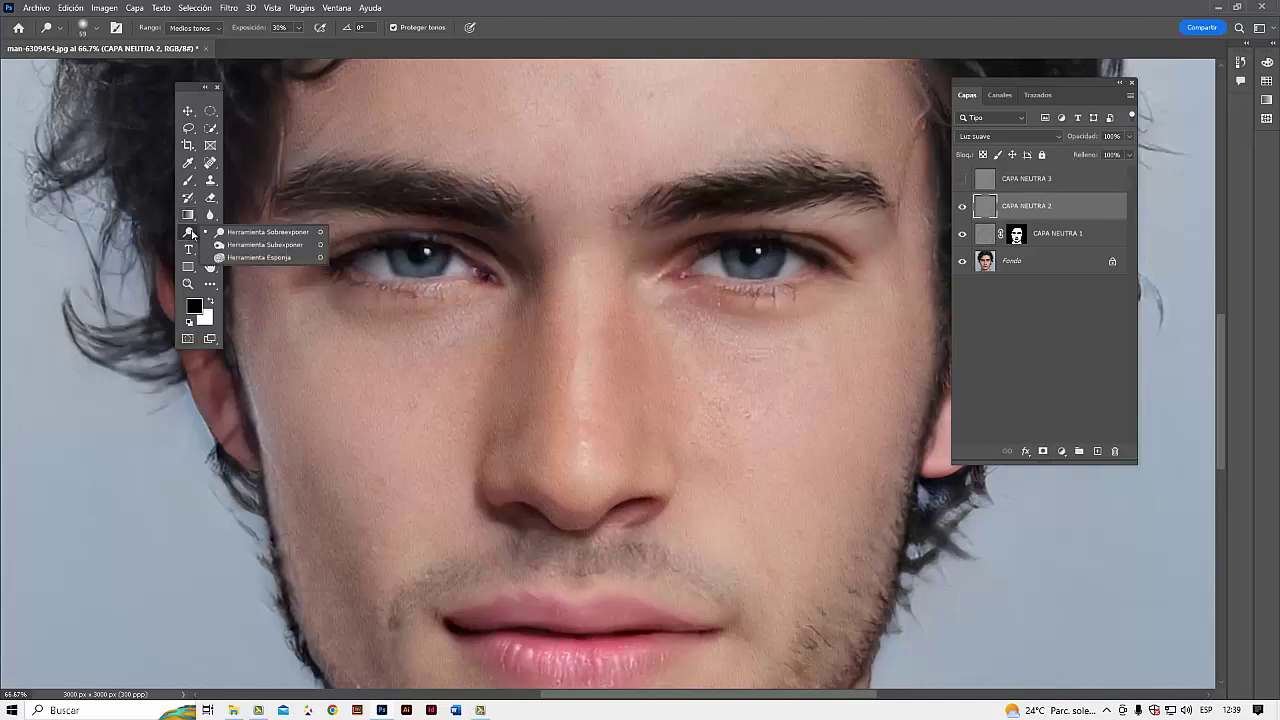
left_click(254, 233)
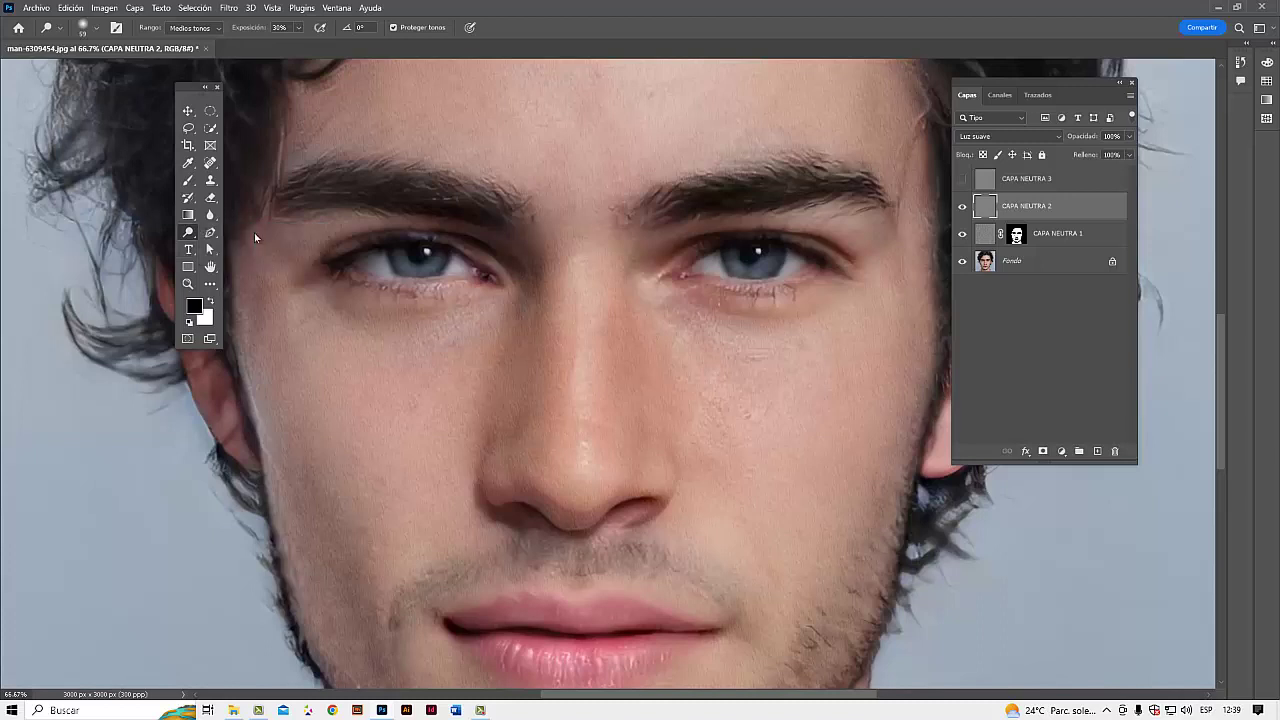
left_click(298, 28)
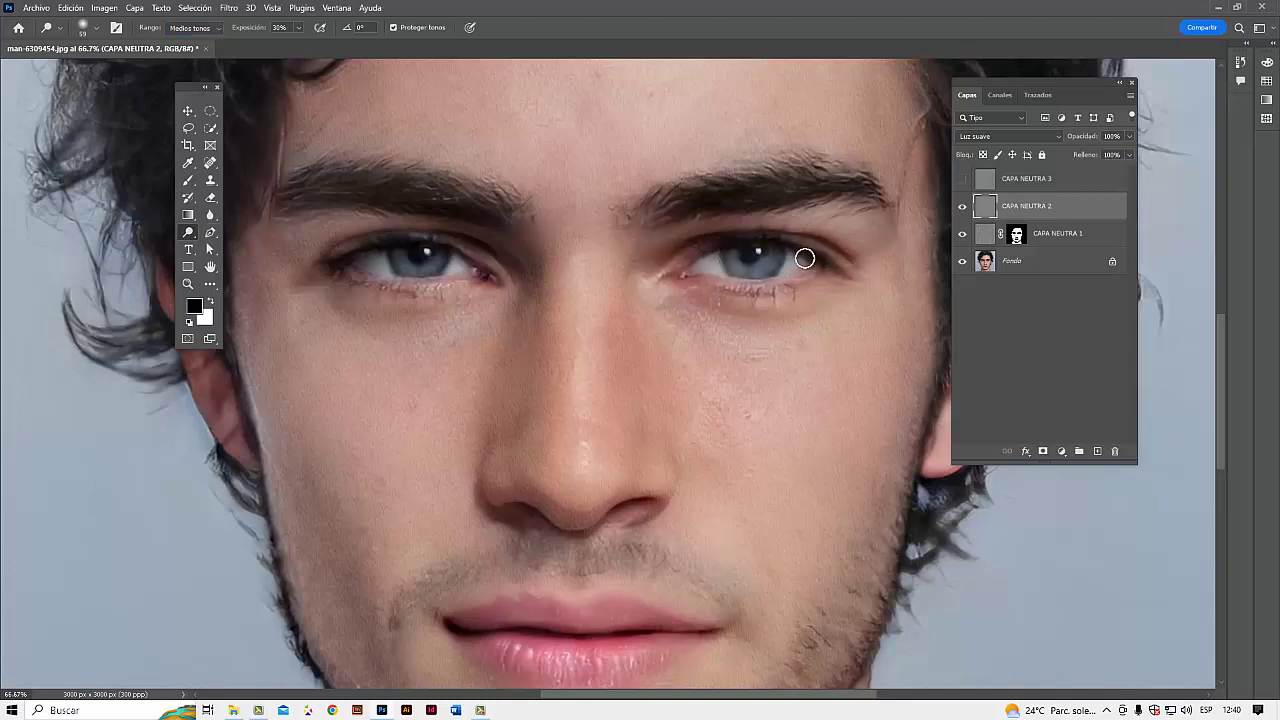
mouse_move(805, 259)
left_mouse_down()
mouse_move(706, 260)
mouse_move(728, 249)
mouse_move(758, 269)
left_mouse_up()
- Isolate CAPA NEUTRA 2, lighten the iris area further, and show Fondo and CAPA NEUTRA 1 again to compare
left_click(962, 262)
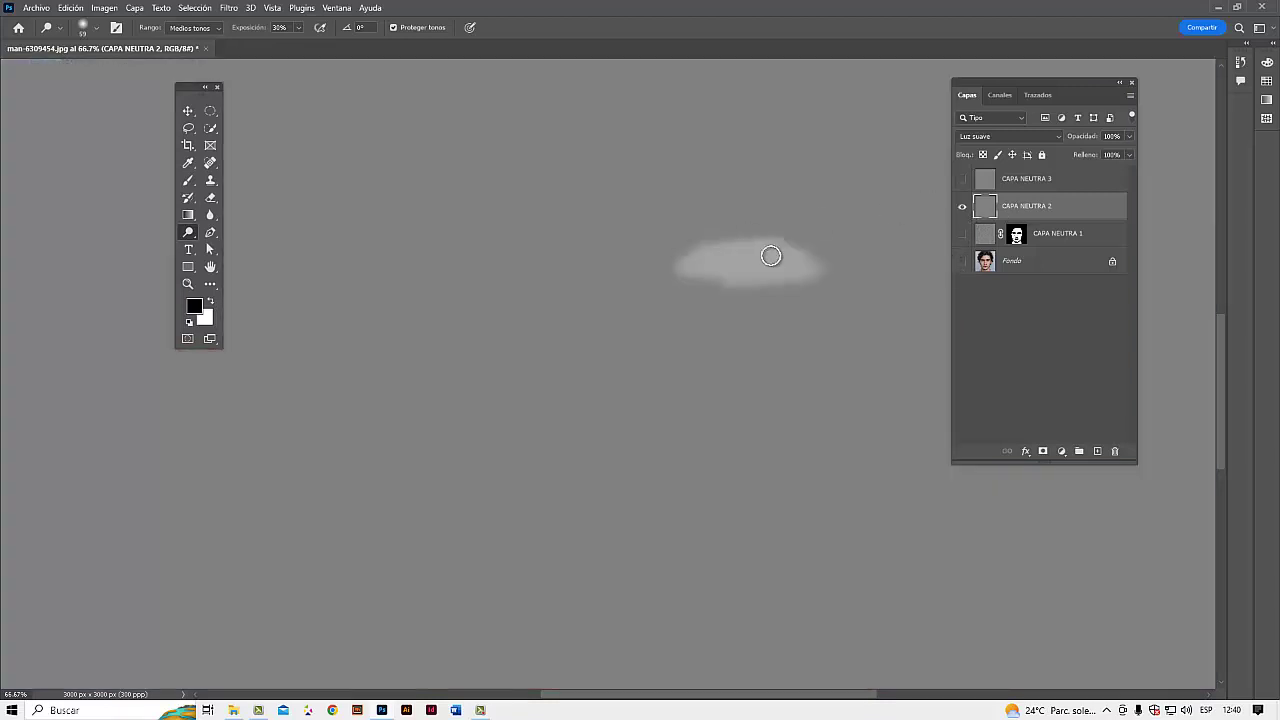
mouse_move(754, 273)
left_mouse_down()
mouse_move(760, 254)
mouse_move(746, 260)
mouse_move(746, 277)
mouse_move(768, 262)
mouse_move(752, 264)
left_mouse_up()
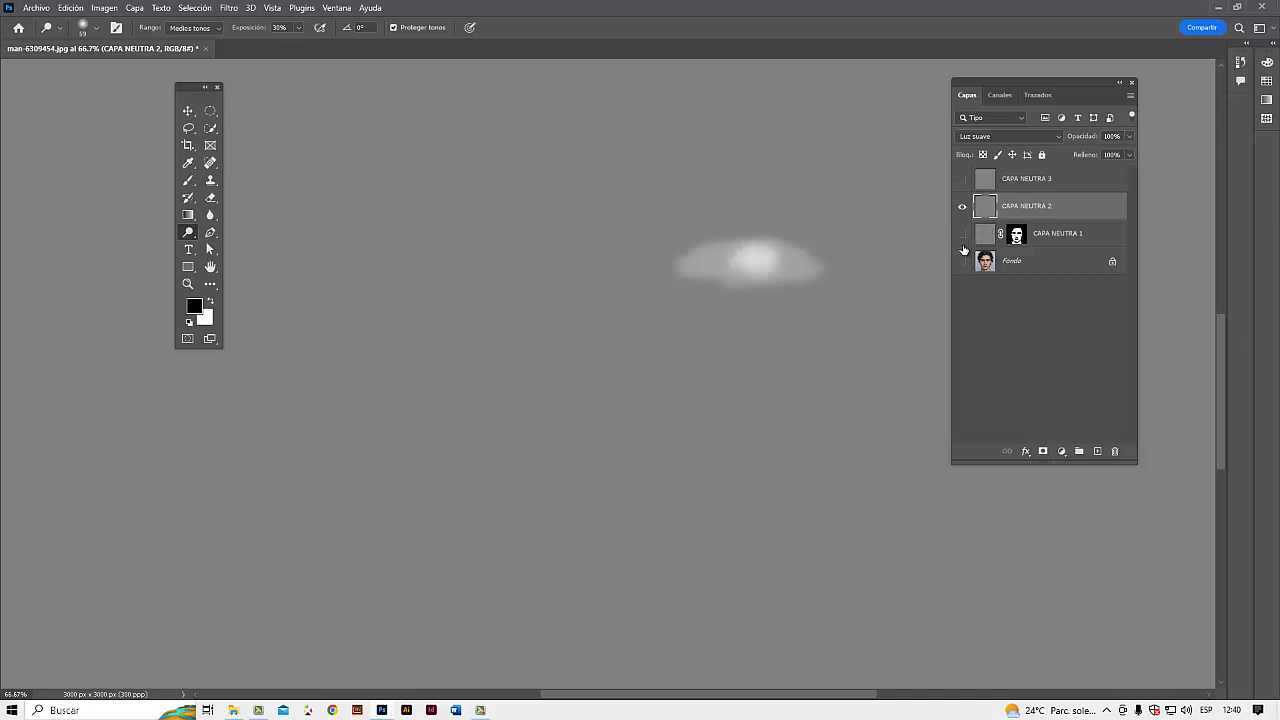
left_click_drag(965, 242, 963, 262)
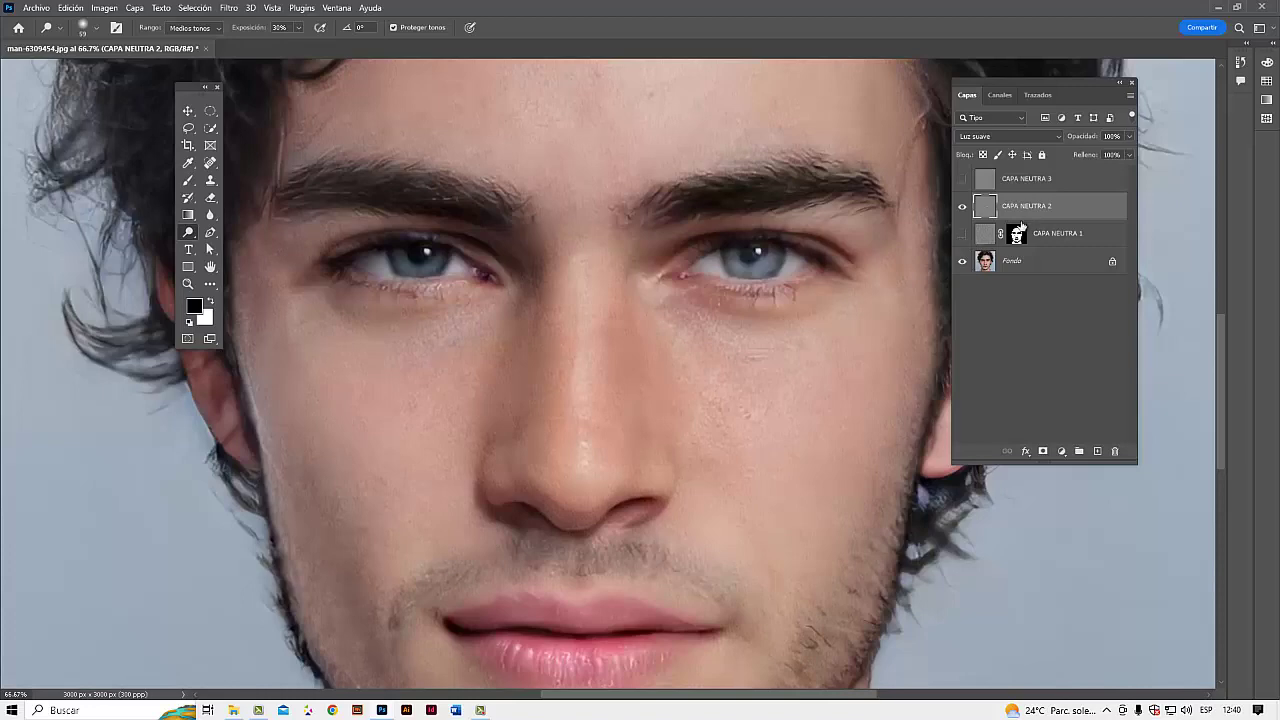
left_click(963, 234)
left_click(963, 207)
left_click(963, 207)
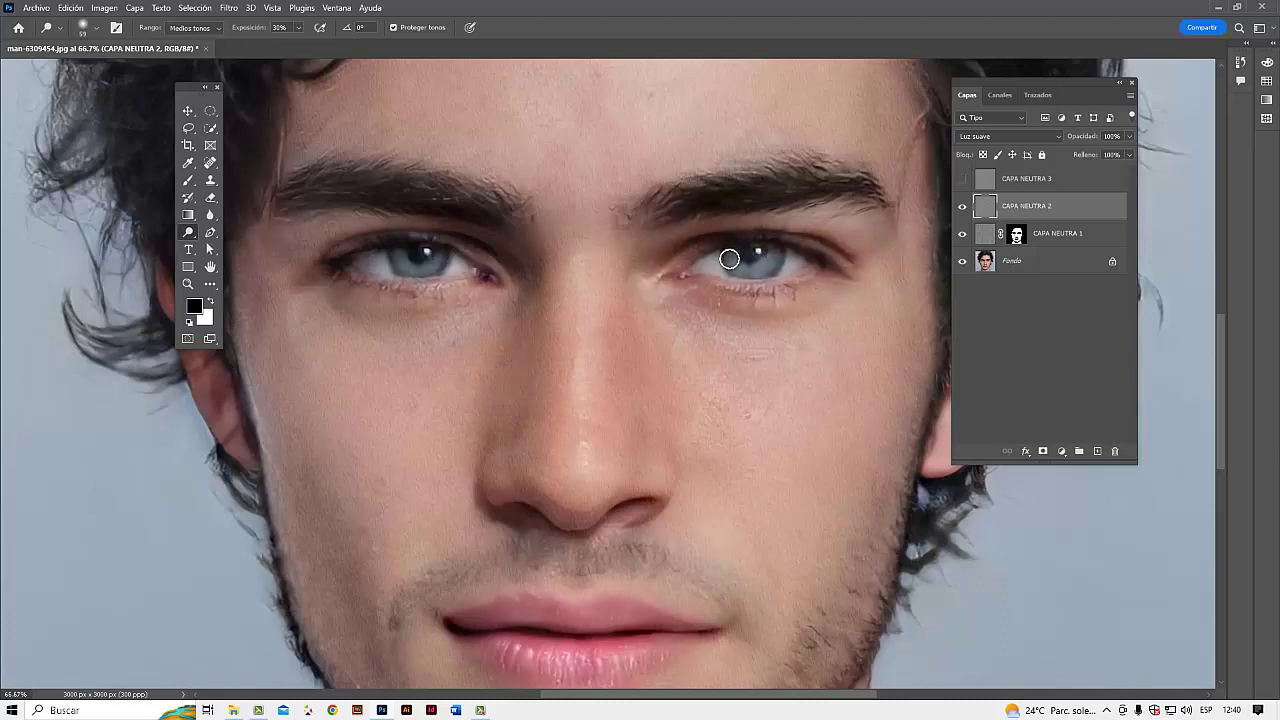
- Reduce the Sobreexponer brush to 40 px and lighten both eyes on CAPA NEUTRA 2, comparing the result with the layer hidden
right_click(806, 292)
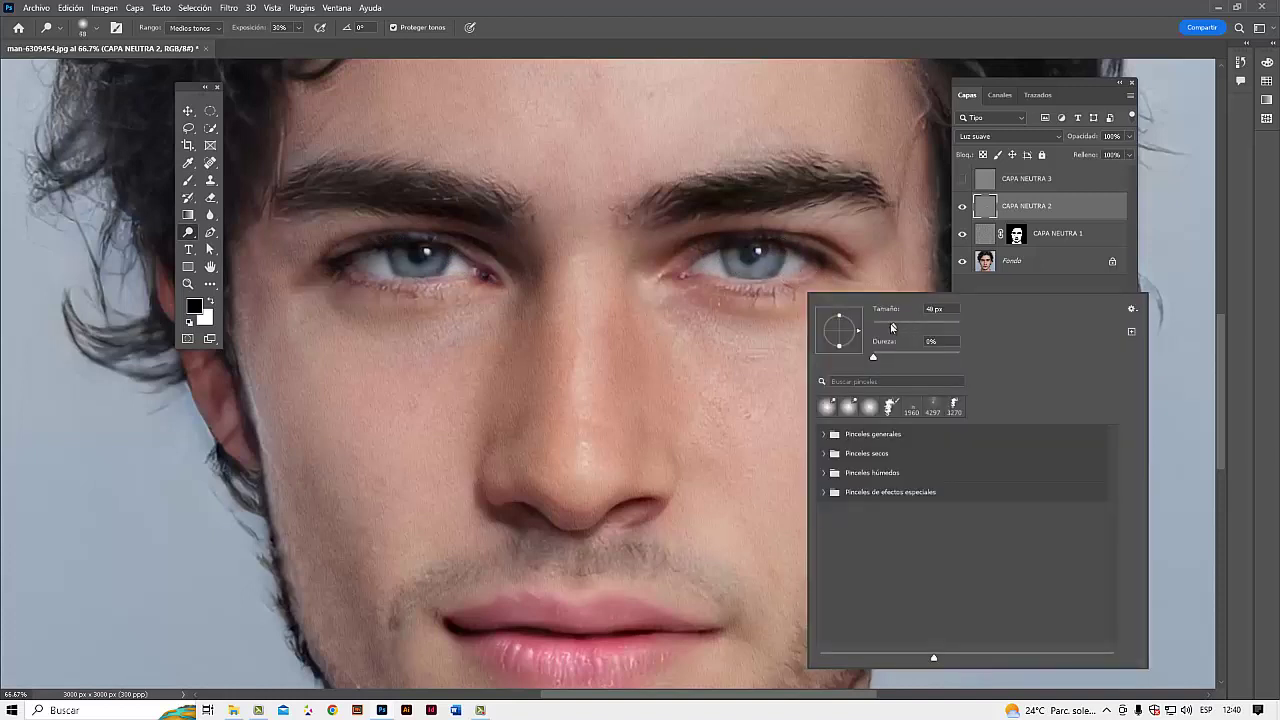
left_click(742, 256)
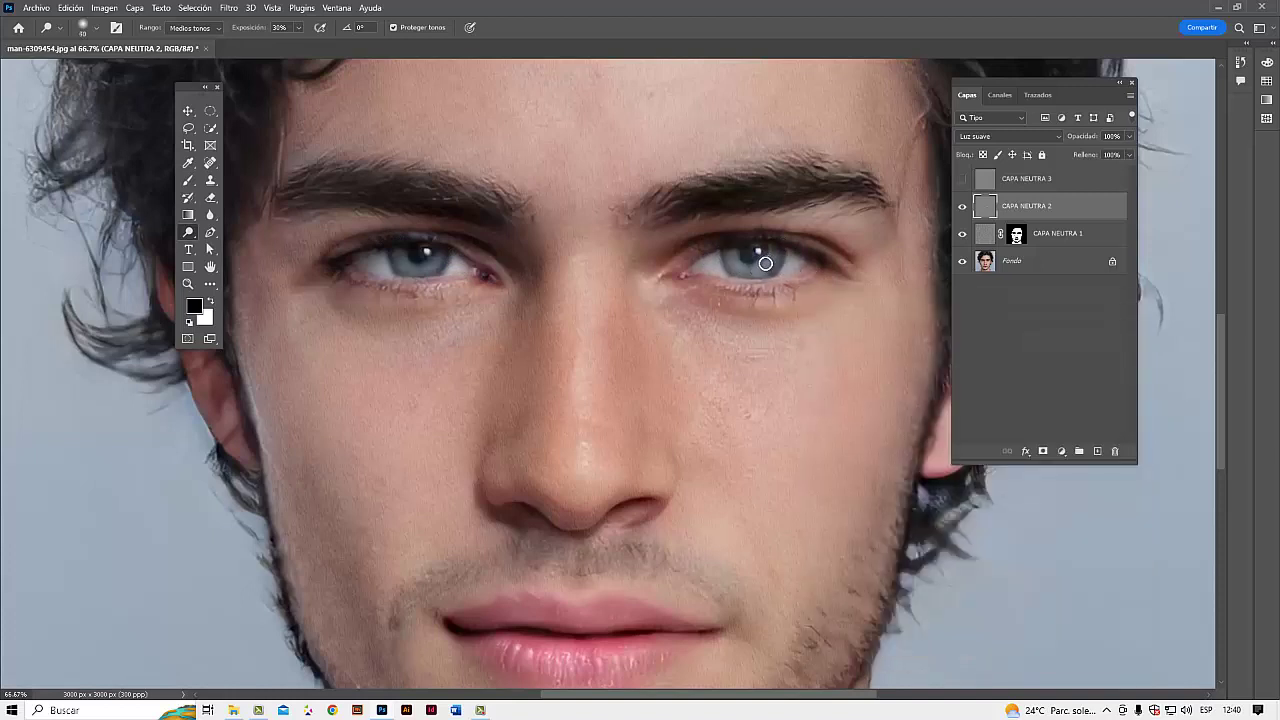
mouse_move(429, 251)
left_mouse_down()
mouse_move(428, 268)
mouse_move(444, 256)
mouse_move(434, 268)
mouse_move(392, 252)
mouse_move(410, 266)
mouse_move(440, 258)
mouse_move(343, 279)
left_mouse_up()
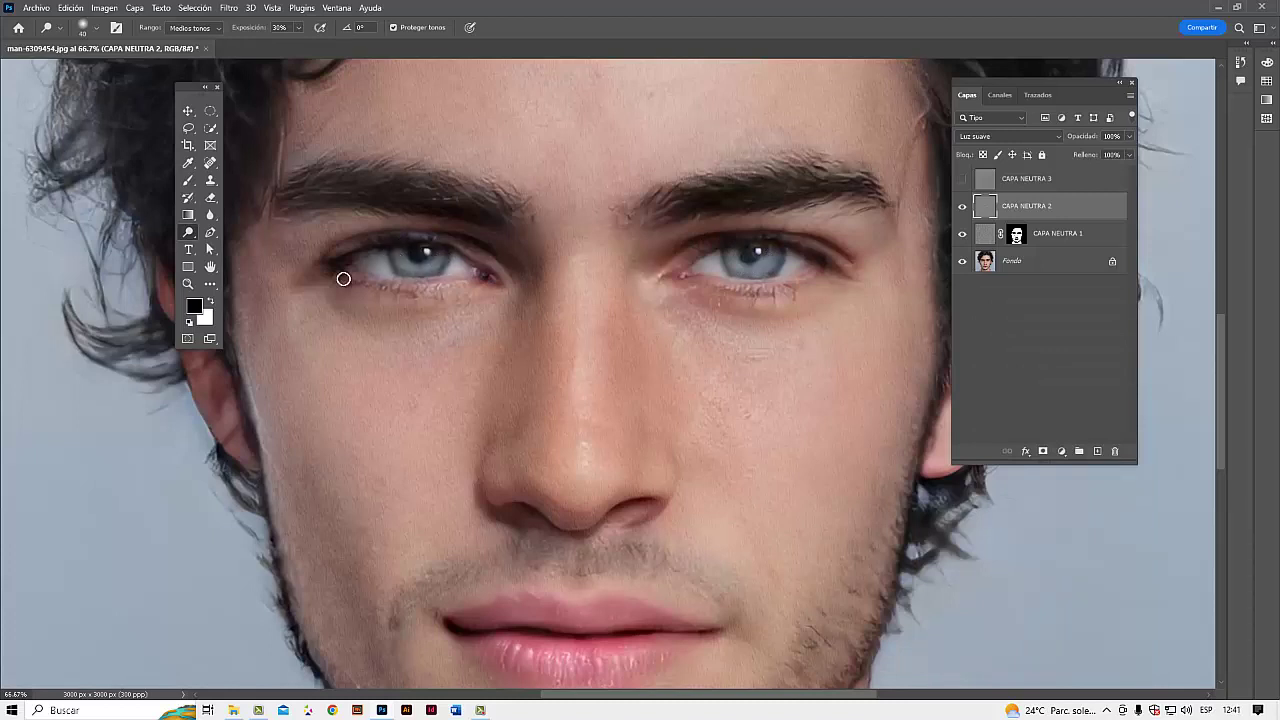
left_click(962, 207)
left_click(962, 207)
- Set up the Subexponer tool with 27% exposure and a 39 px soft brush for use on CAPA NEUTRA 2
right_click(192, 236)
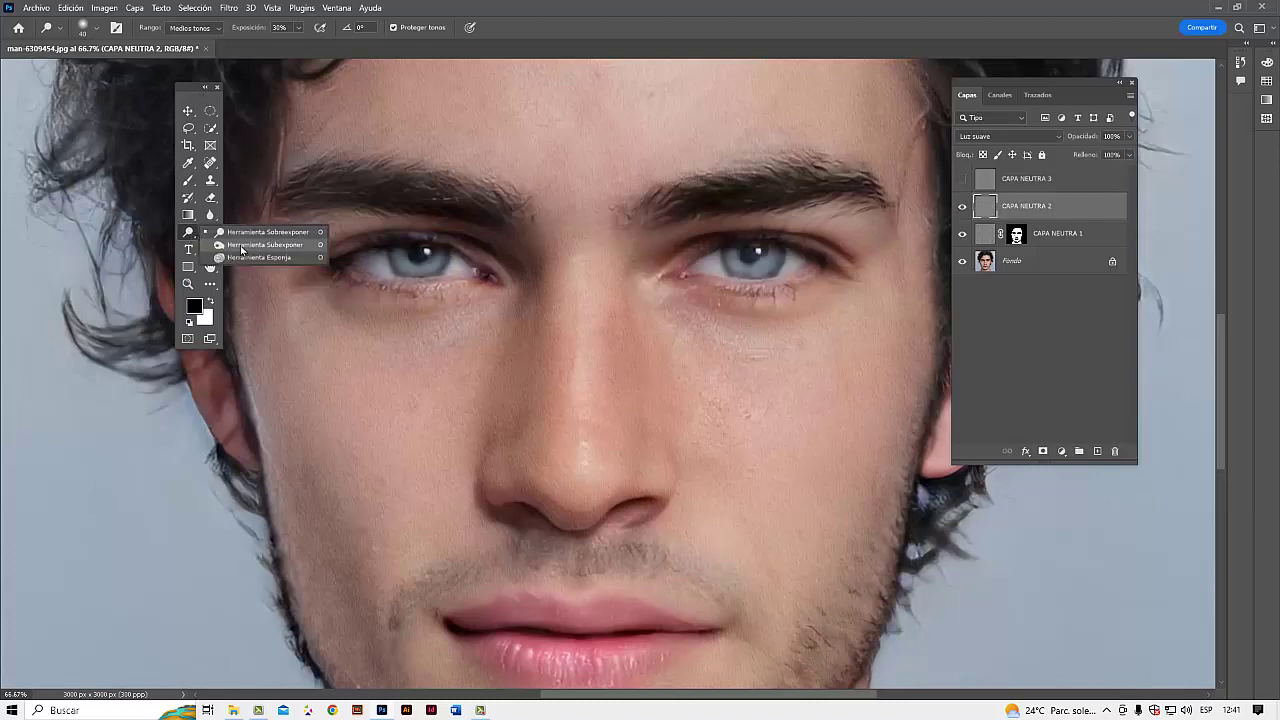
left_click(245, 250)
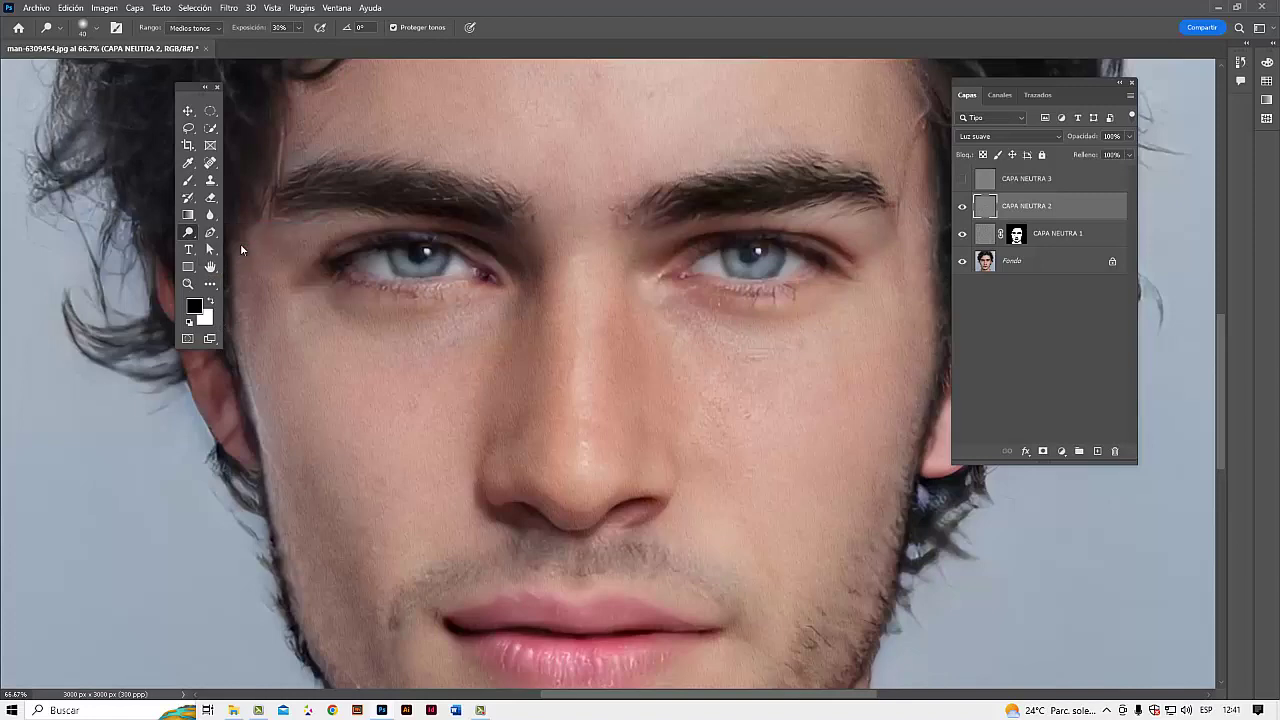
left_click(297, 29)
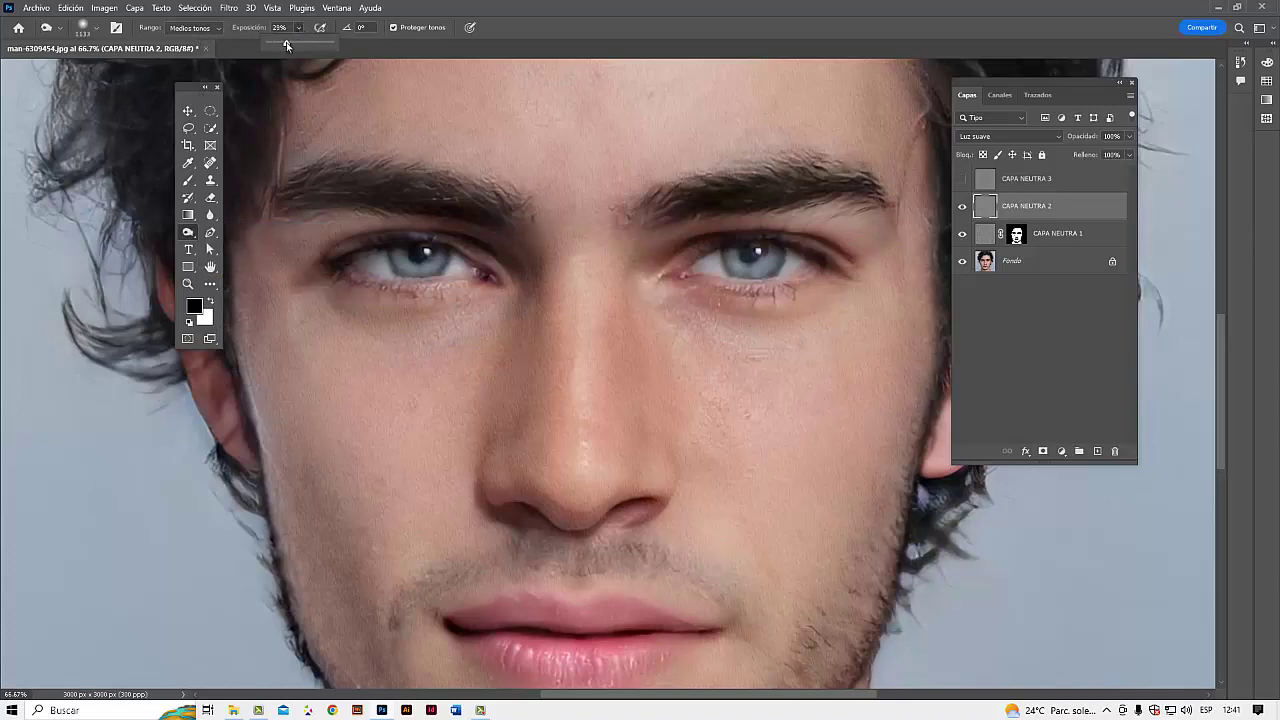
right_click(785, 262)
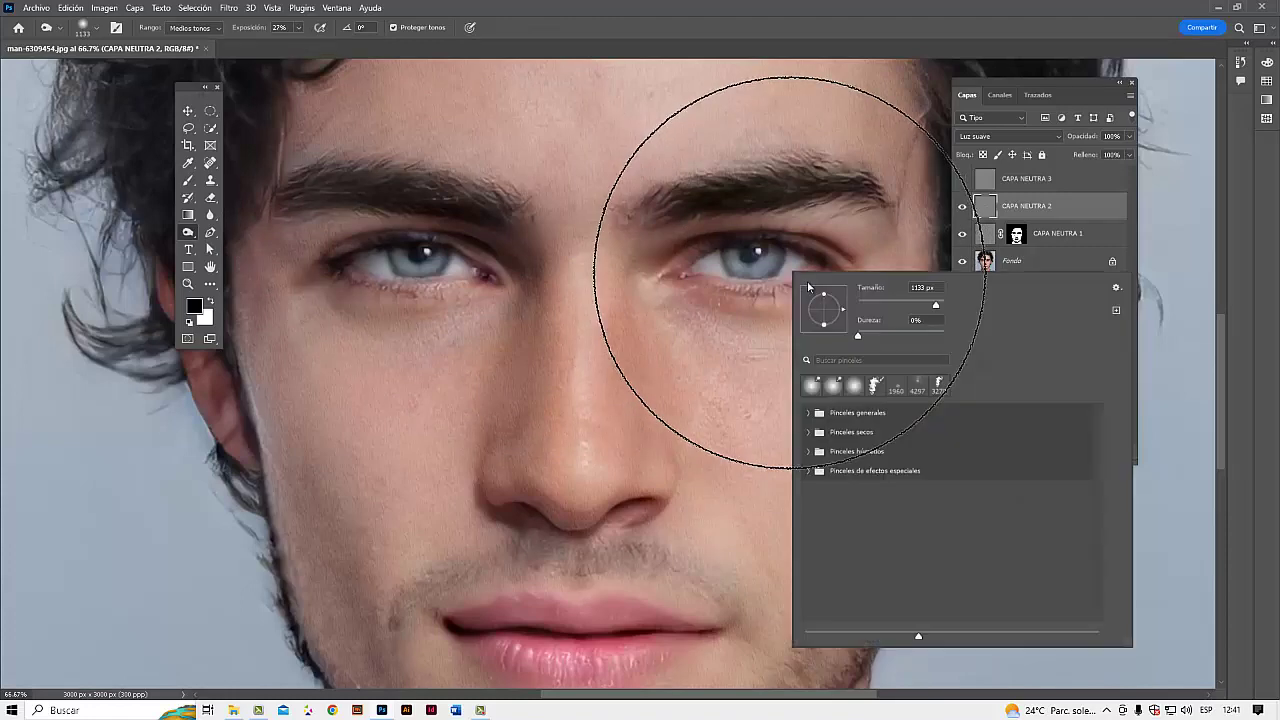
left_click_drag(873, 307, 874, 305)
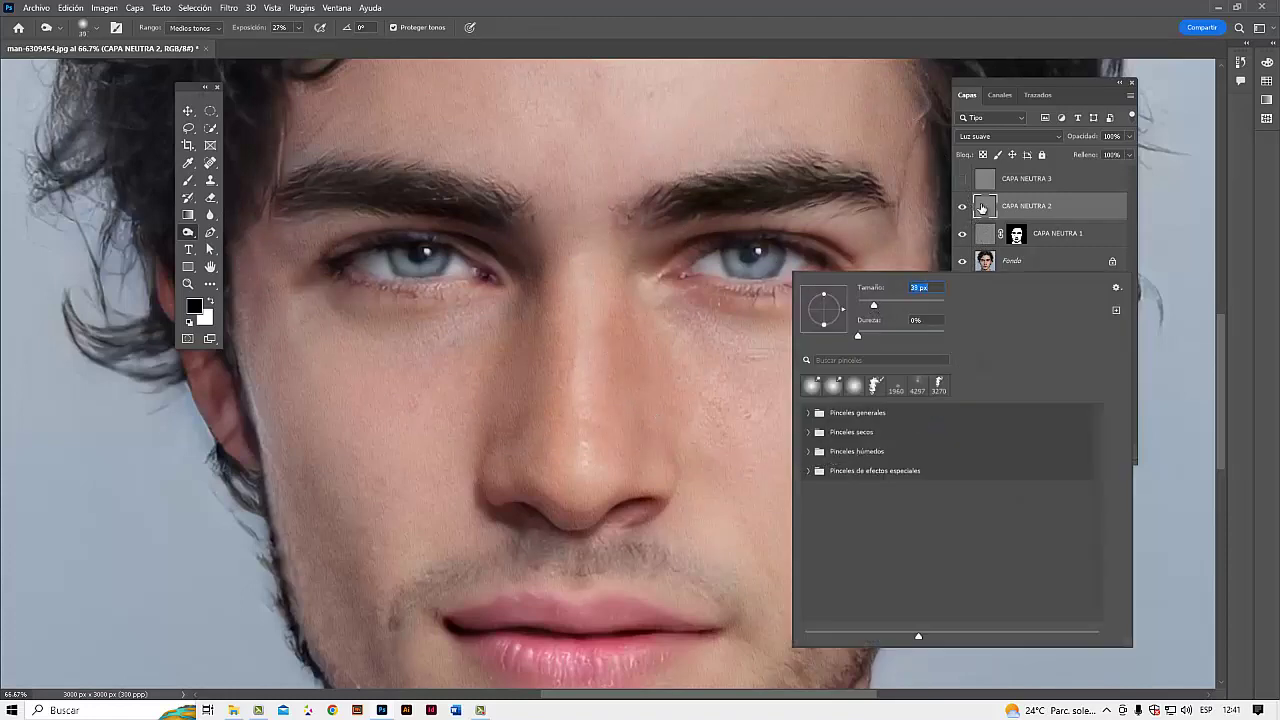
left_click(981, 207)
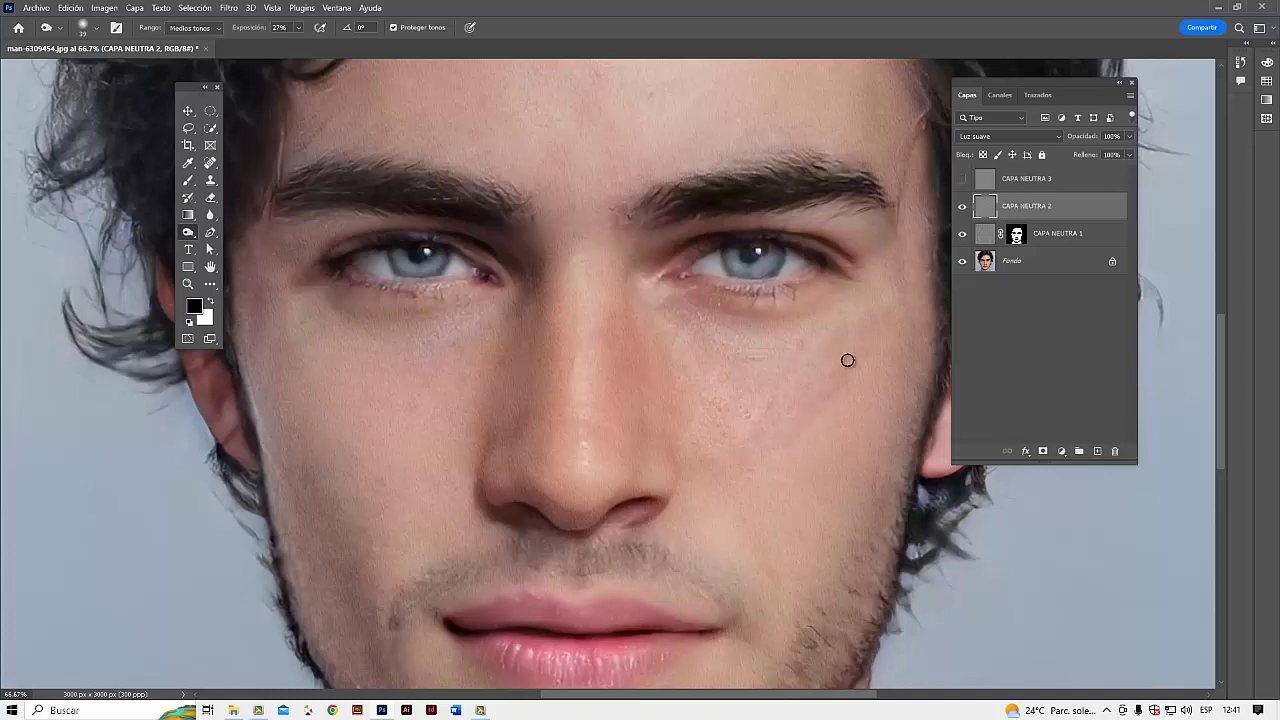
- Undo a test darkening across the cheeks and nose, and darken around both irises on CAPA NEUTRA 2, comparing with the layer hidden
mouse_move(847, 360)
left_mouse_down()
mouse_move(385, 399)
mouse_move(352, 440)
mouse_move(633, 370)
mouse_move(402, 304)
mouse_move(530, 459)
mouse_move(679, 454)
left_mouse_up()
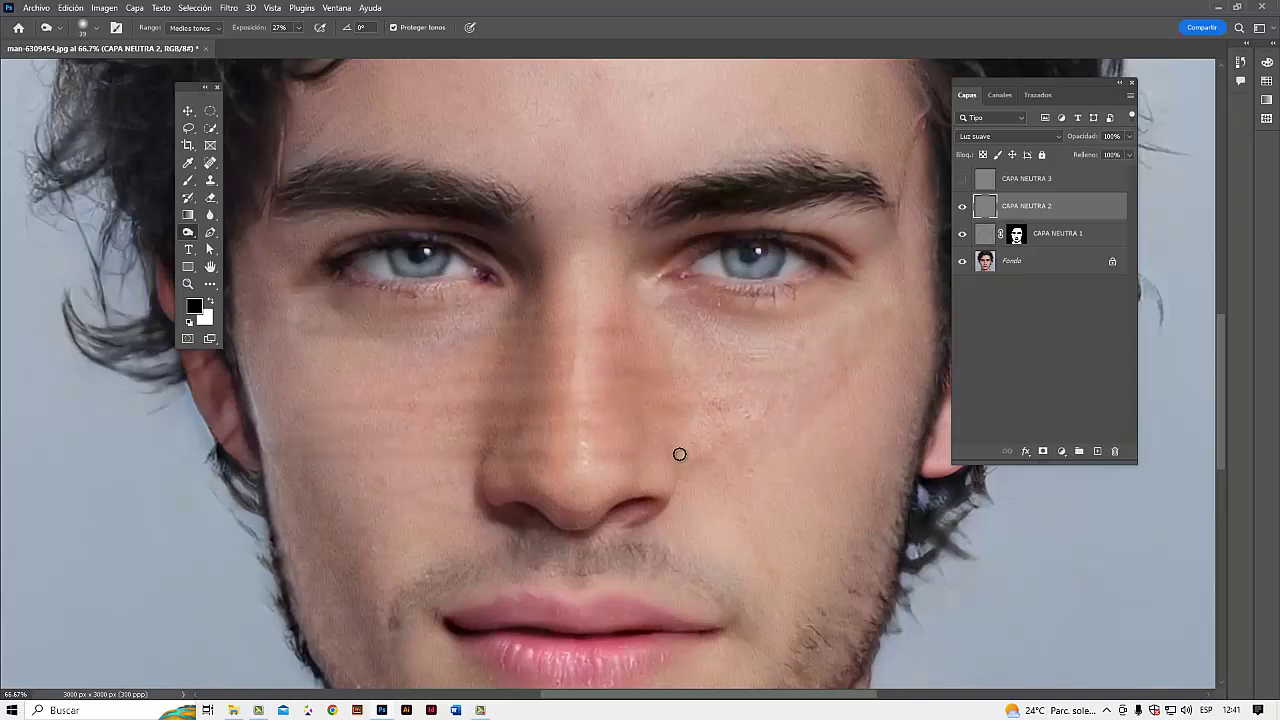
key("ctrl+z")
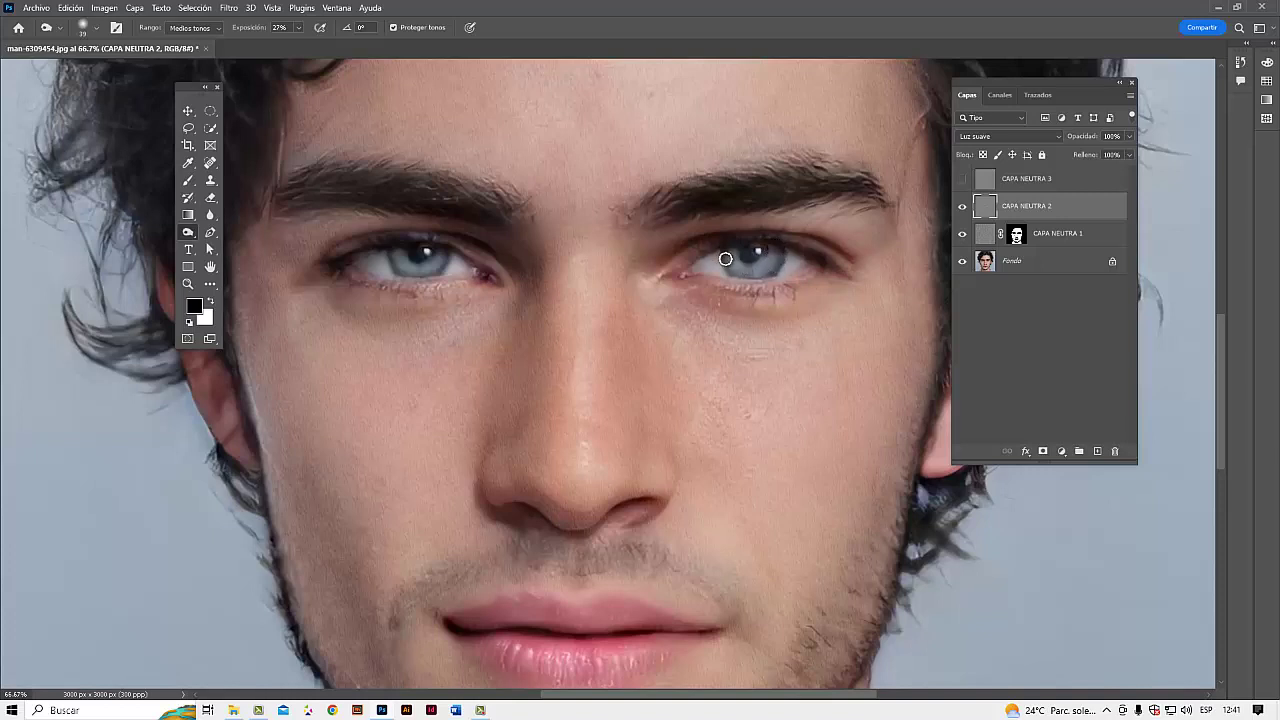
mouse_move(725, 259)
left_mouse_down()
mouse_move(774, 260)
mouse_move(736, 245)
mouse_move(752, 251)
left_mouse_up()
mouse_move(387, 250)
left_mouse_down()
mouse_move(453, 259)
mouse_move(452, 247)
mouse_move(446, 271)
mouse_move(364, 268)
mouse_move(393, 259)
left_mouse_up()
left_click(963, 208)
left_click(963, 208)
left_click(963, 208)
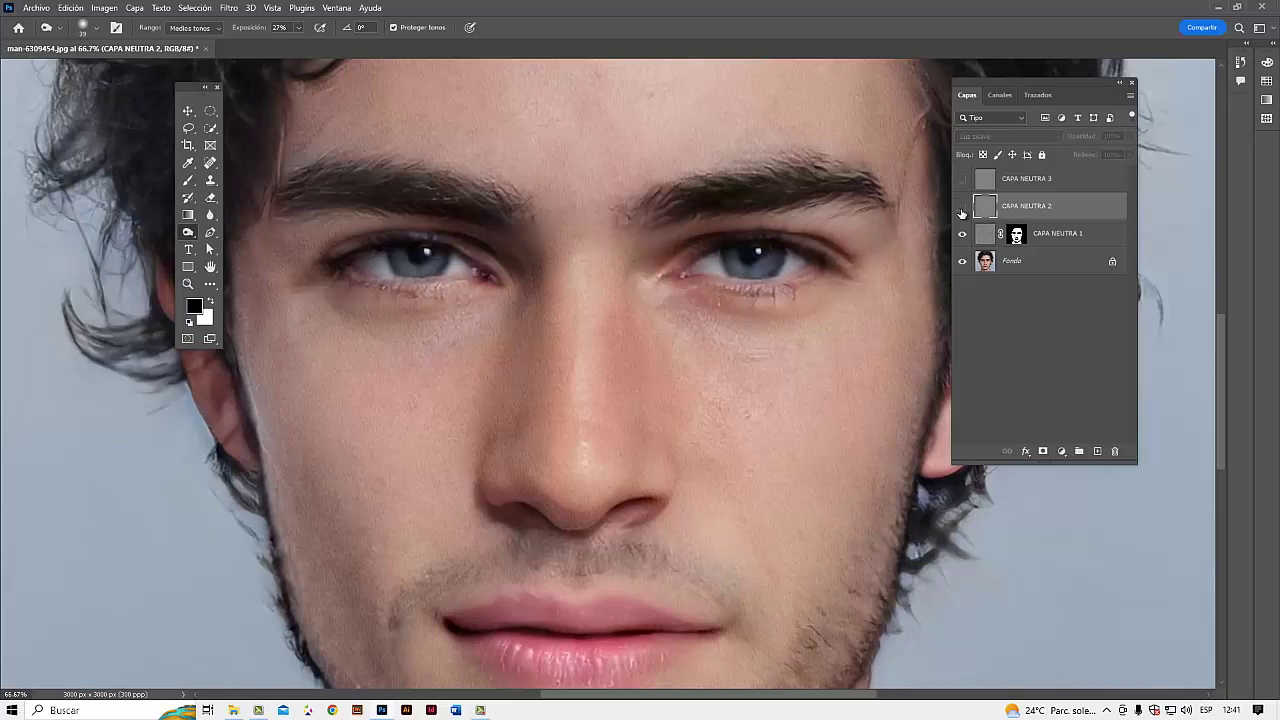
left_click(962, 208)
- Select and show CAPA NEUTRA 3, and toggle CAPA NEUTRA 2 off and on to compare the eyes
scroll(846, 281, "down", 1)
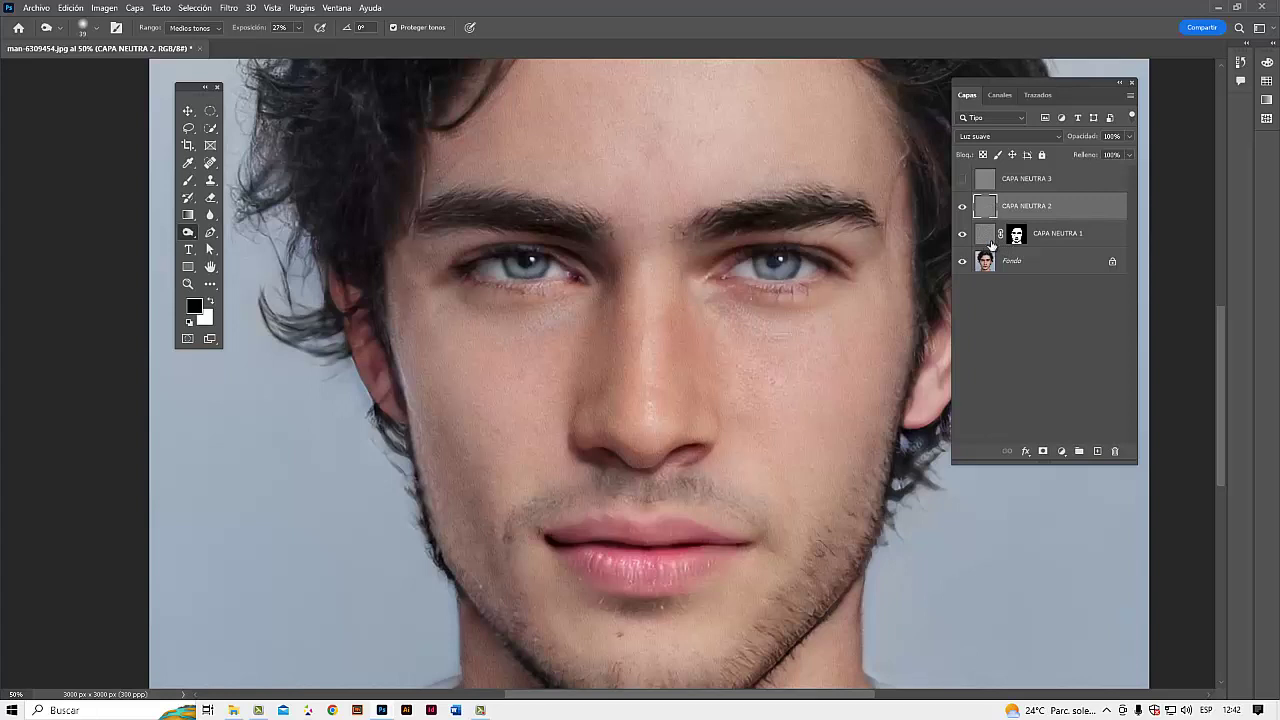
left_click(987, 188)
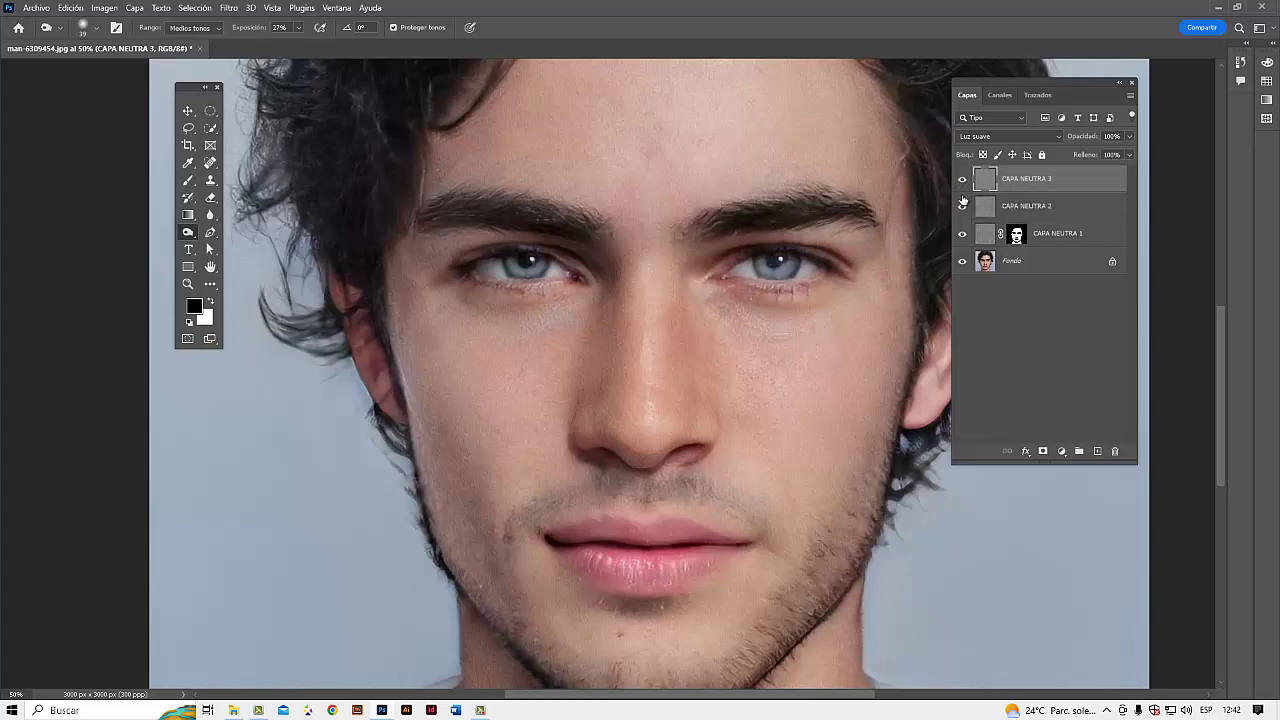
left_click(962, 207)
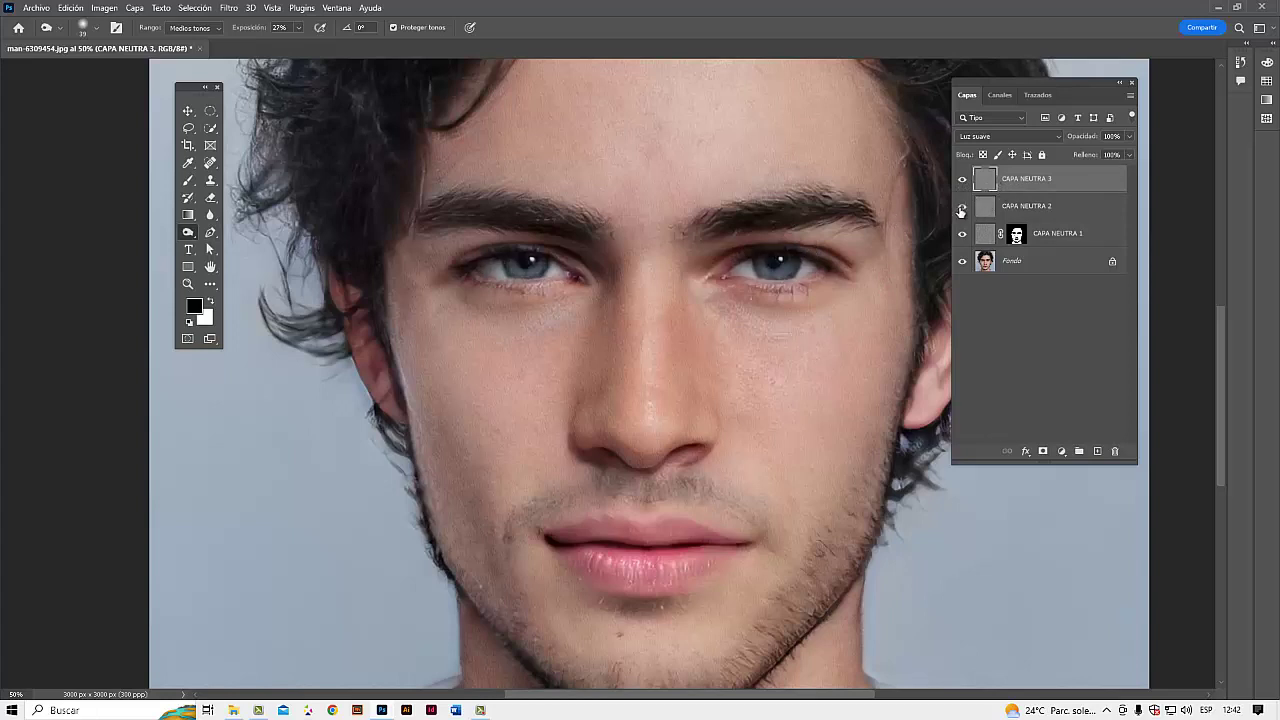
left_click(962, 207)
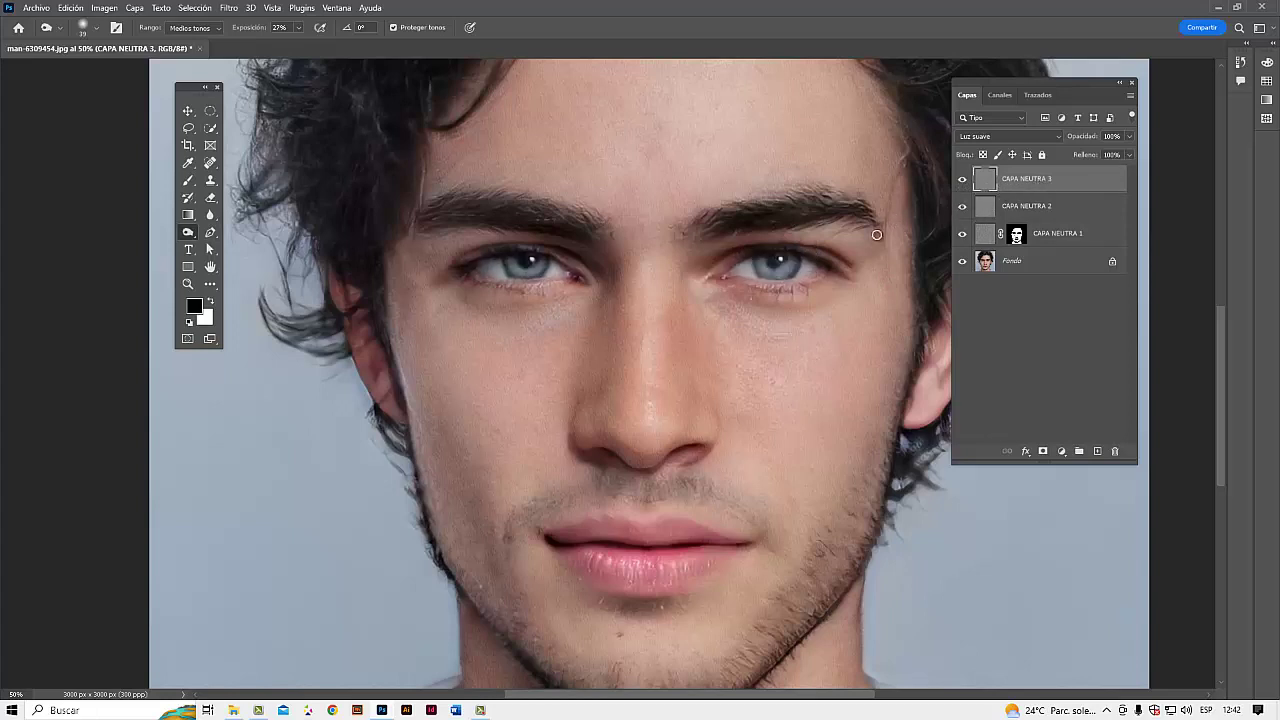
- Enlarge the Subexponer brush to 81 px and darken the eyebrows on CAPA NEUTRA 3, comparing the result with the layer hidden
right_click(760, 310)
left_click_drag(853, 343, 873, 343)
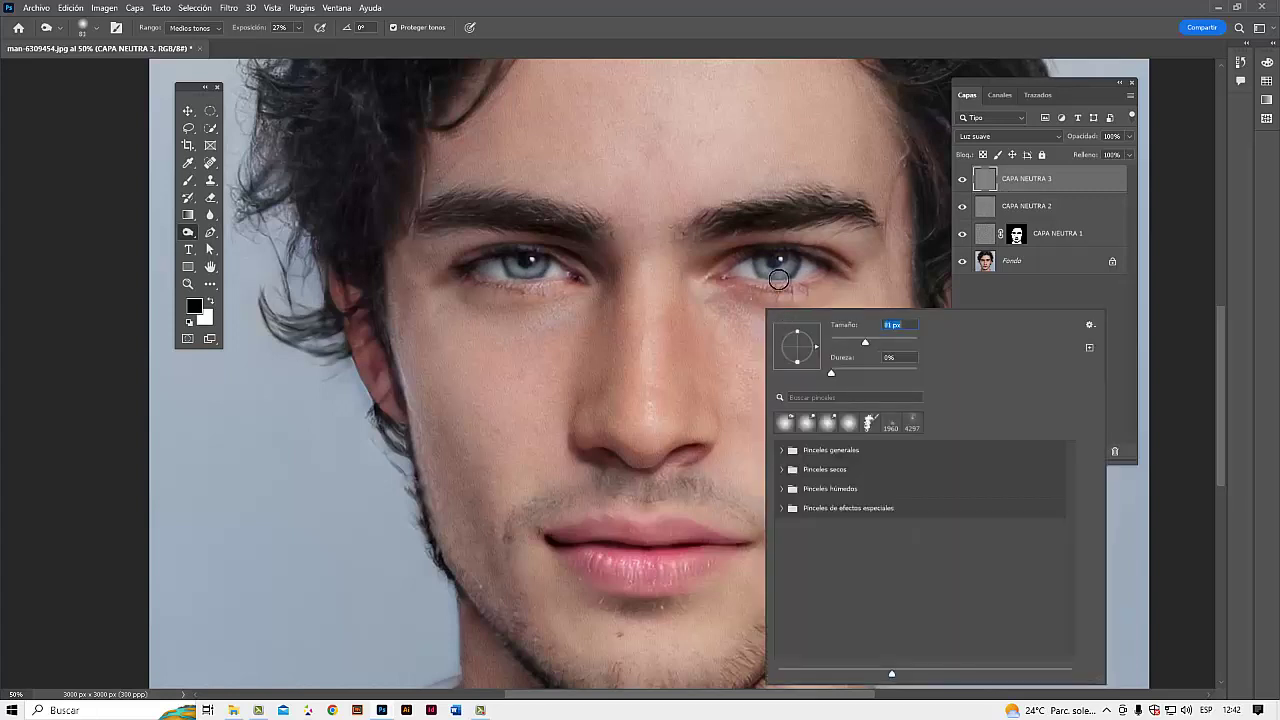
left_click(718, 257)
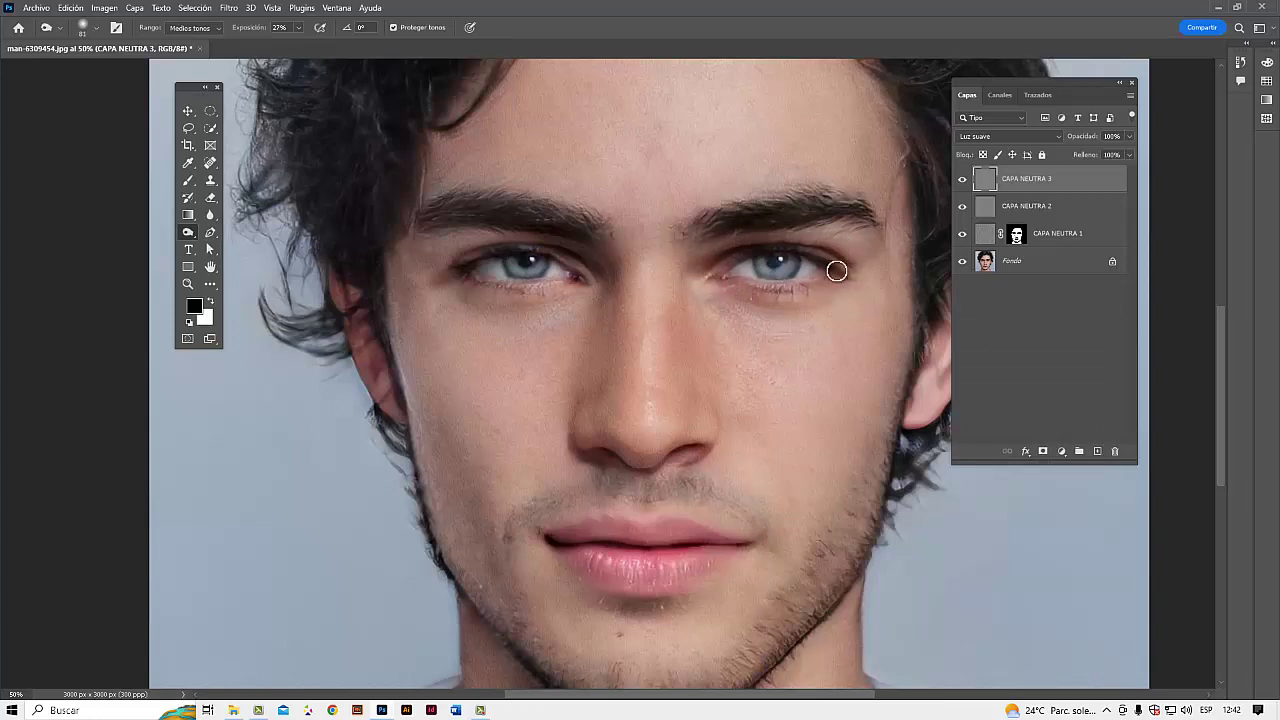
mouse_move(752, 218)
left_mouse_down()
mouse_move(708, 240)
mouse_move(826, 209)
mouse_move(863, 214)
left_mouse_up()
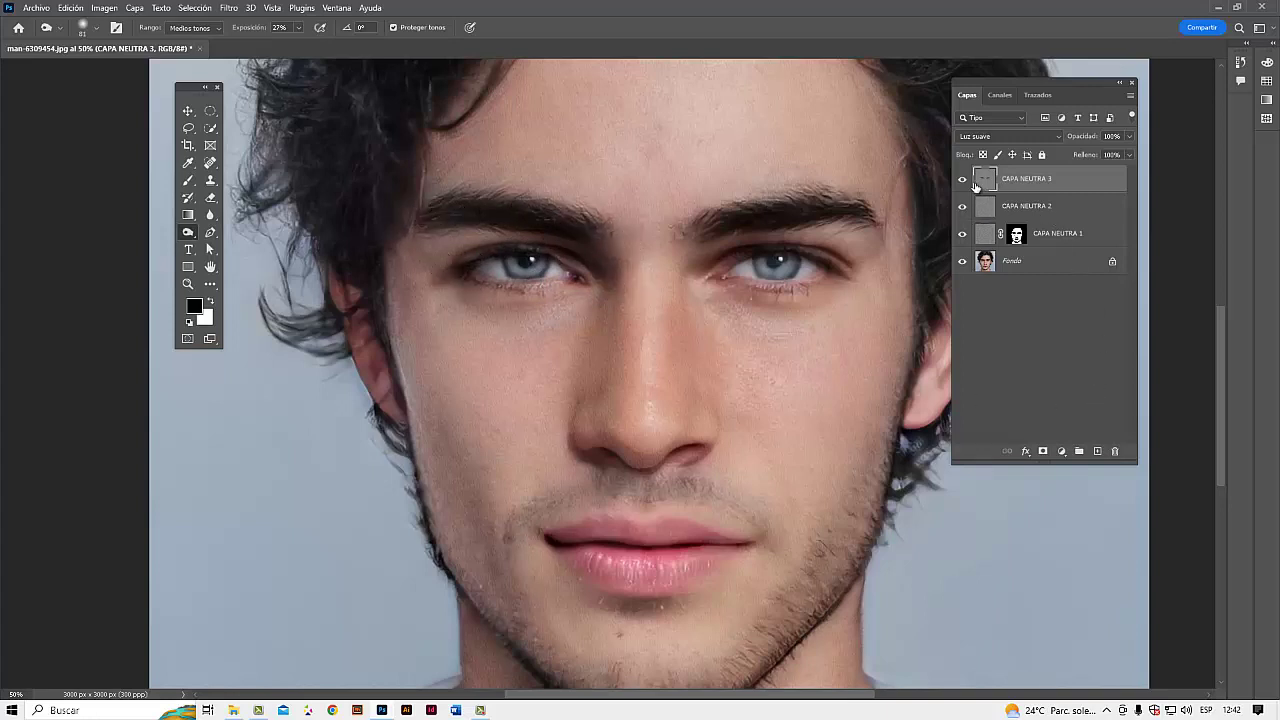
left_click(962, 181)
left_click(963, 181)
left_click(963, 181)
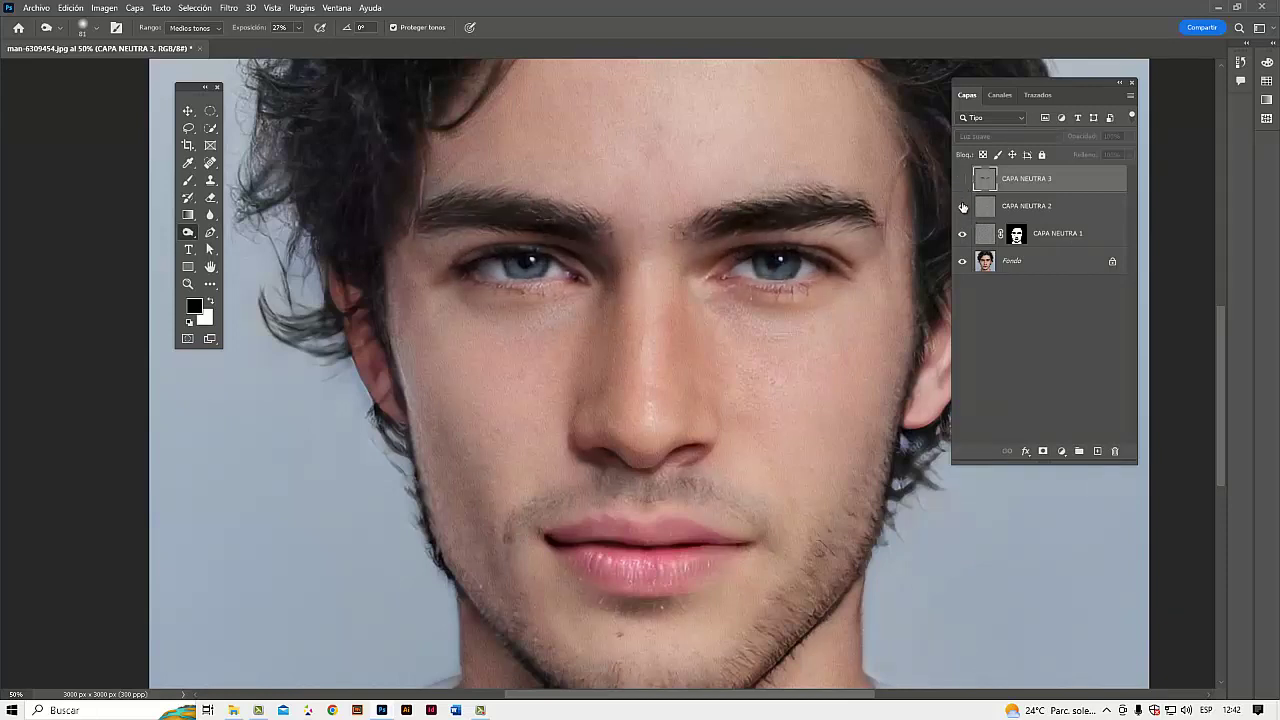
left_click(962, 180)
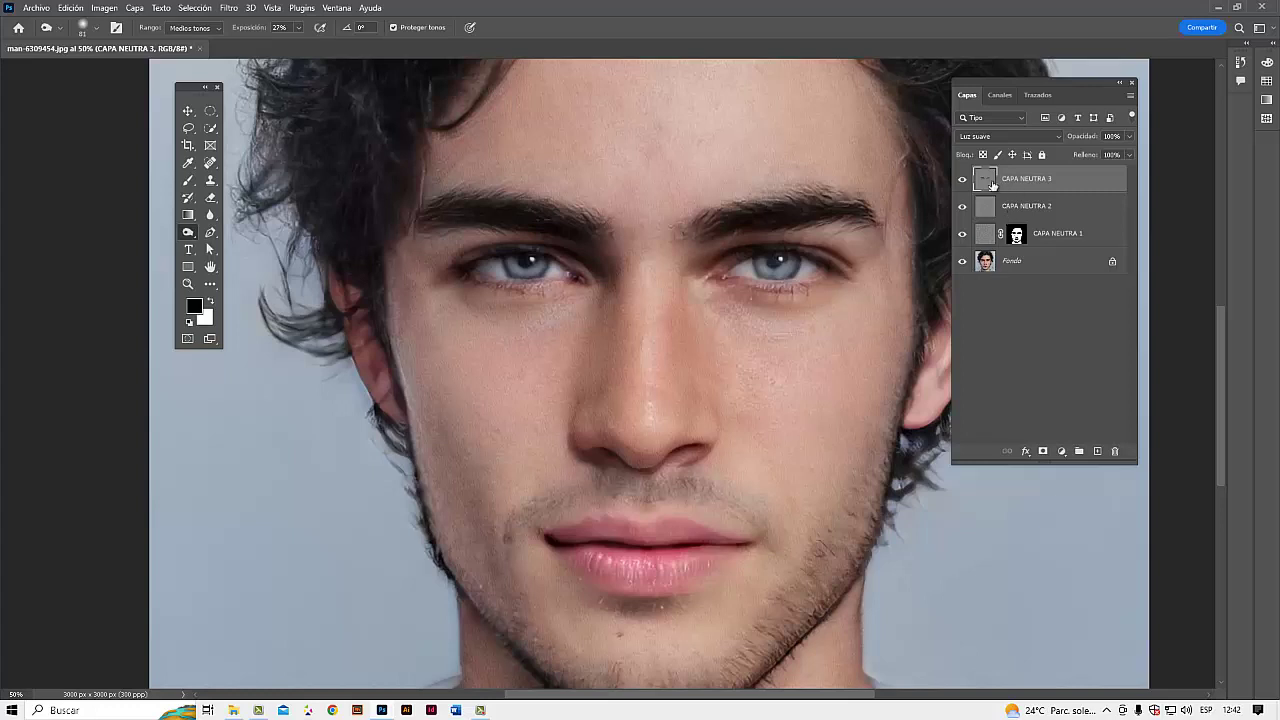
- Create a new layer above CAPA NEUTRA 3 in Luz suave mode, filled with neutral 50% gray
left_click(1097, 452, "alt")
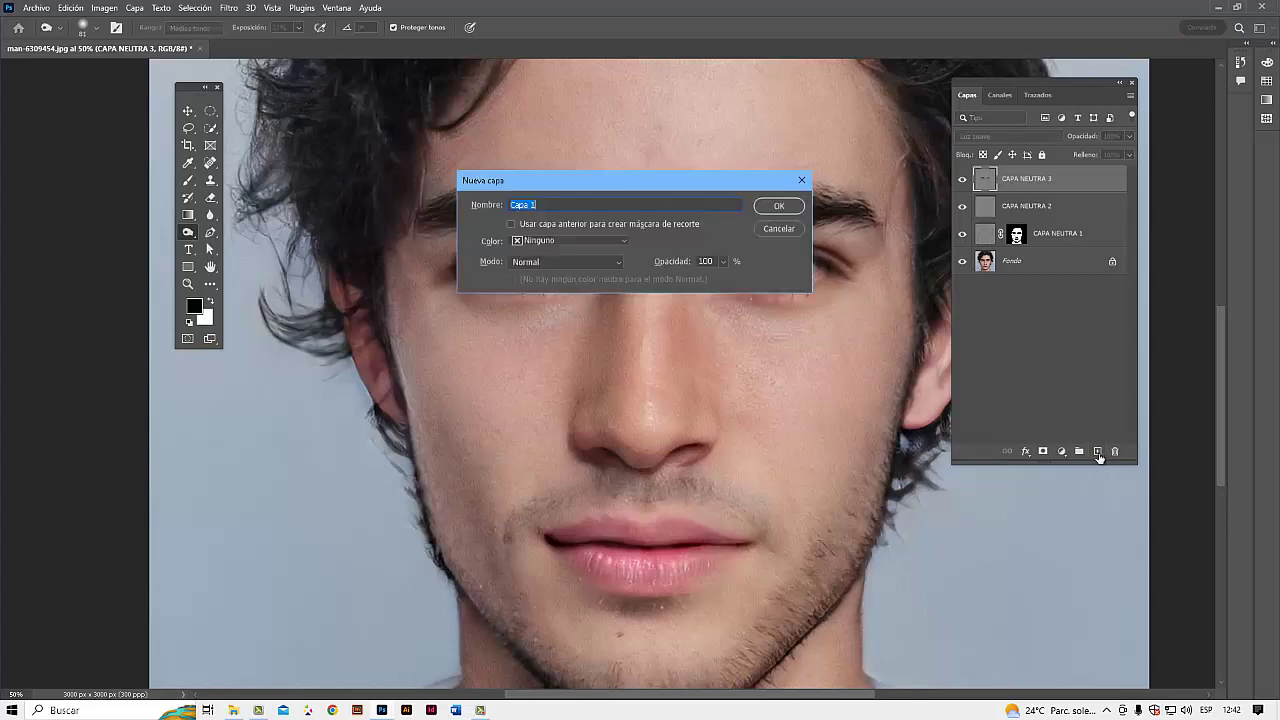
left_click(562, 258)
left_click(556, 456)
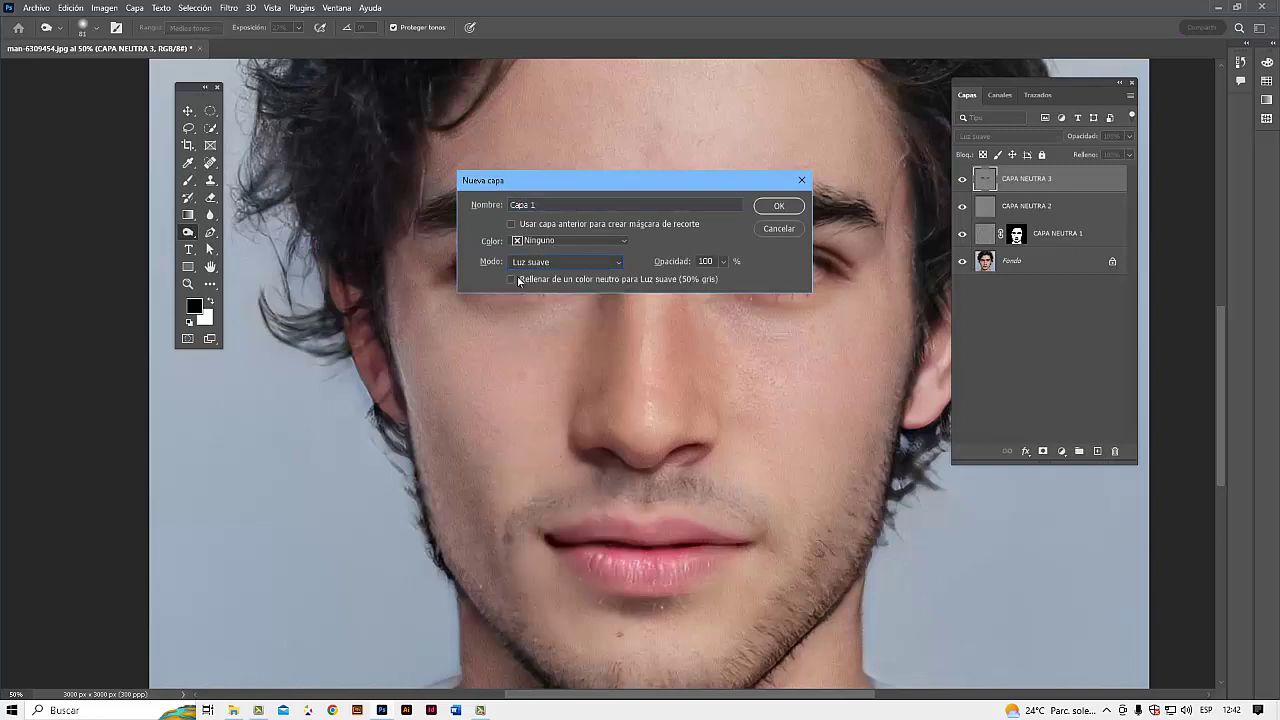
left_click(790, 209)
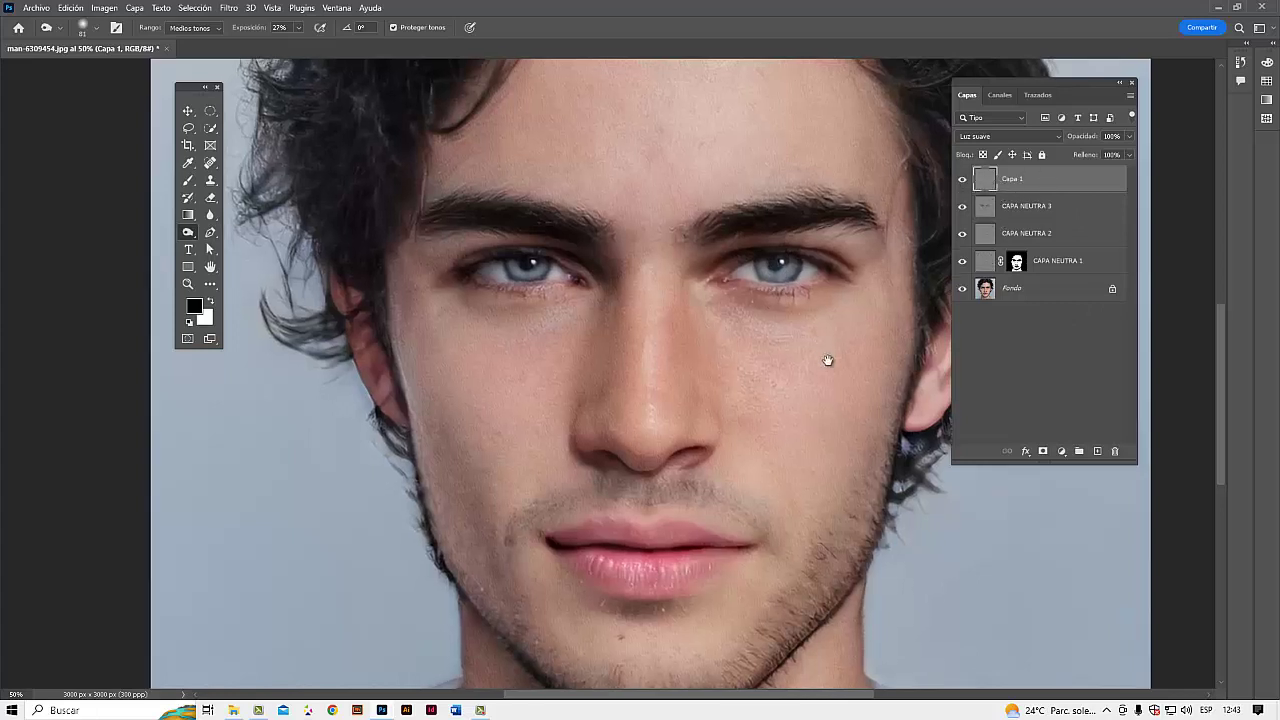
- Switch to the Sobreexponer tool with a 99 px soft brush and lighten the bridge of the nose on Capa 1
scroll(860, 340, "up", 1)
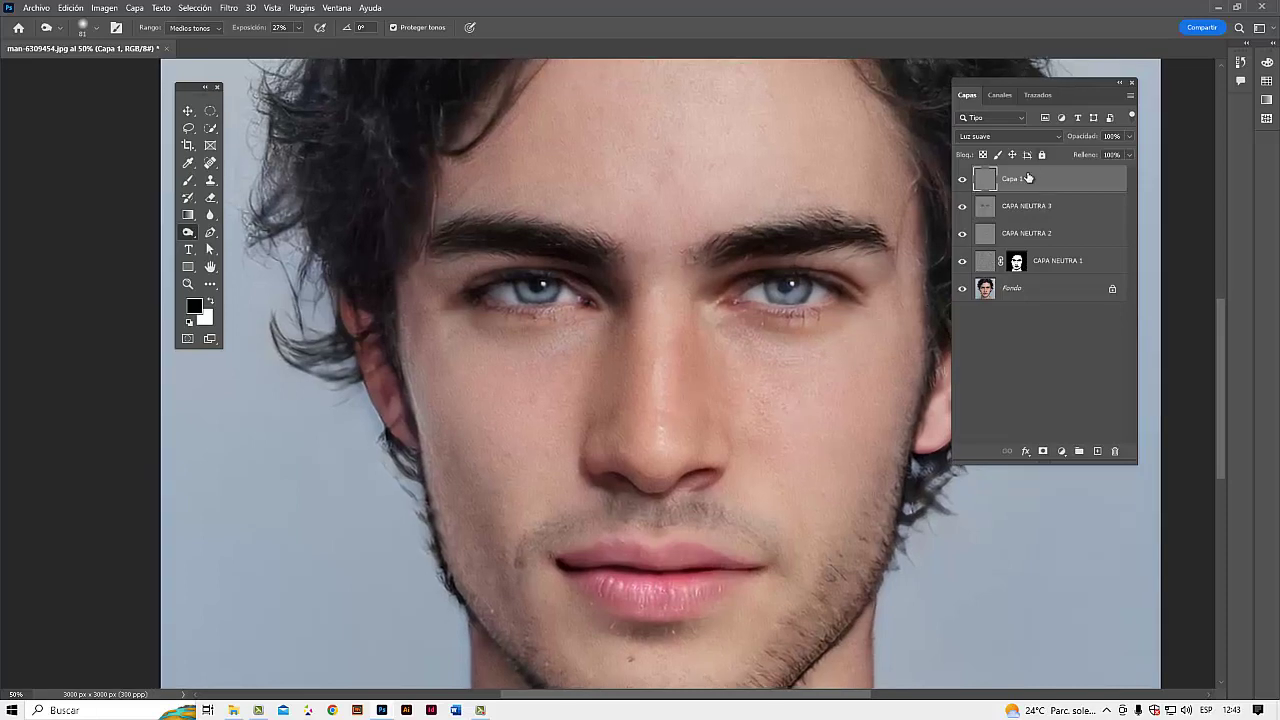
right_click(188, 233)
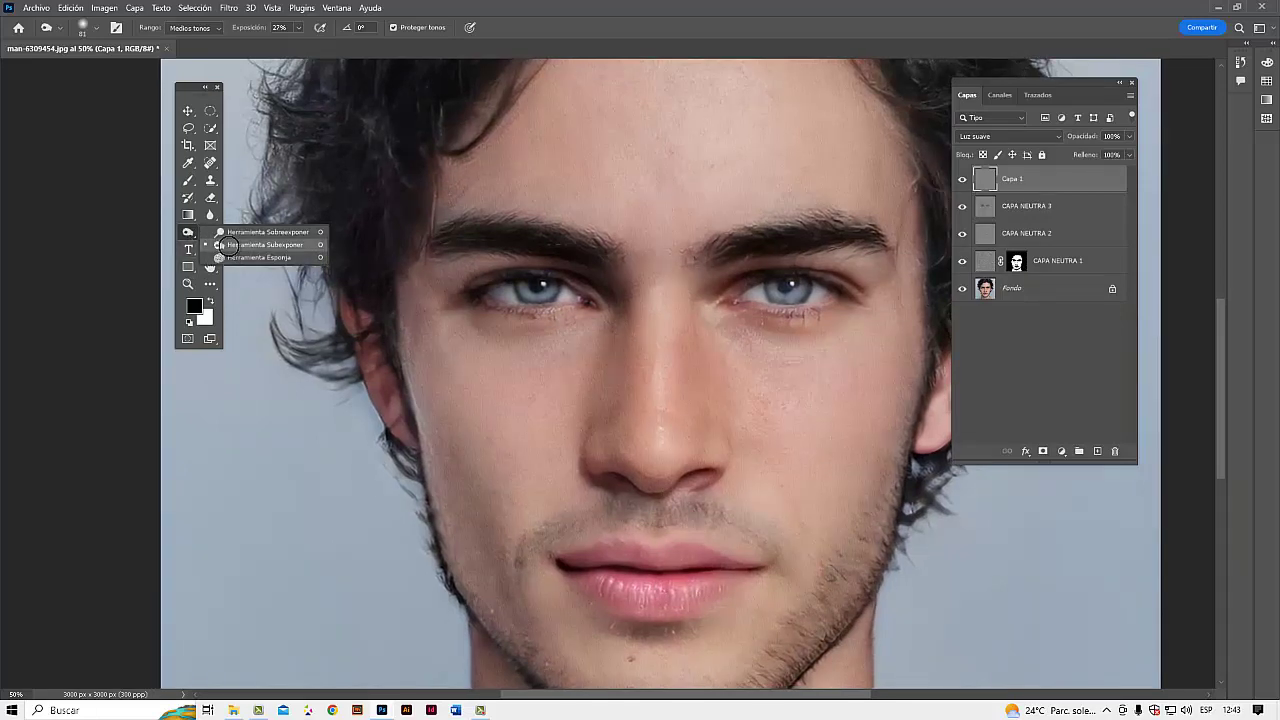
left_click(240, 242)
right_click(196, 234)
left_click(240, 233)
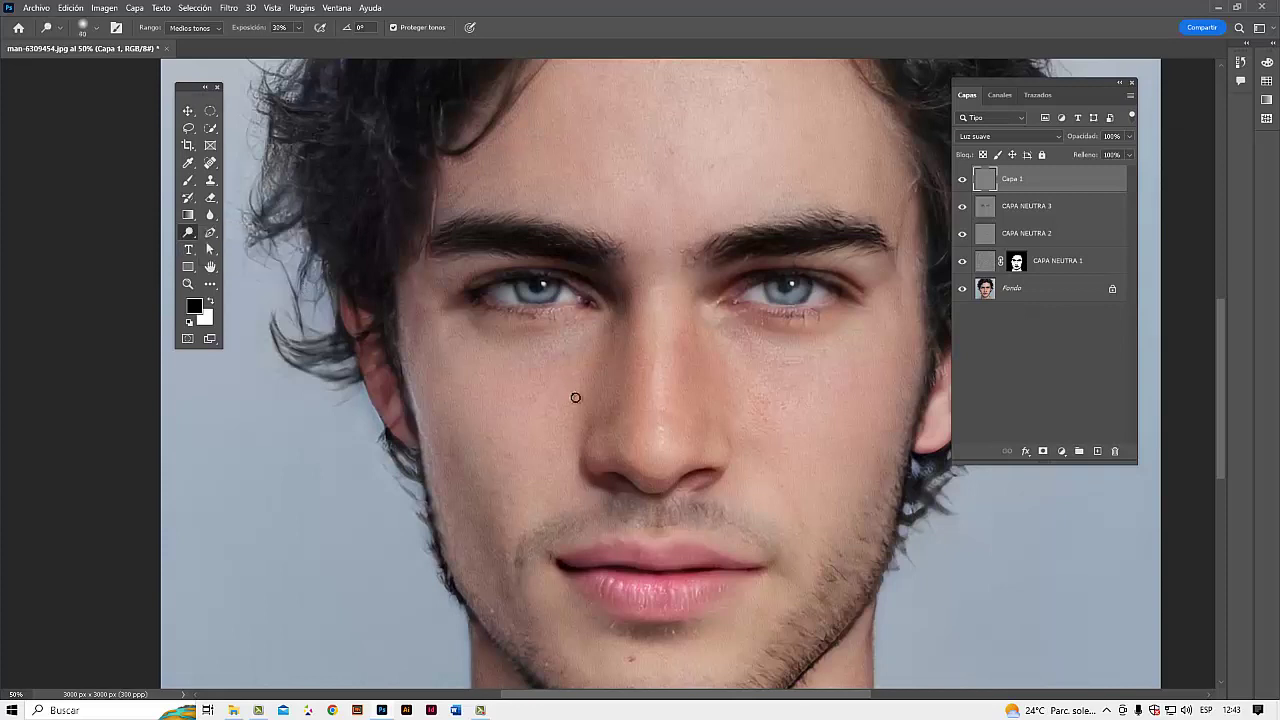
right_click(788, 442)
left_click(932, 358)
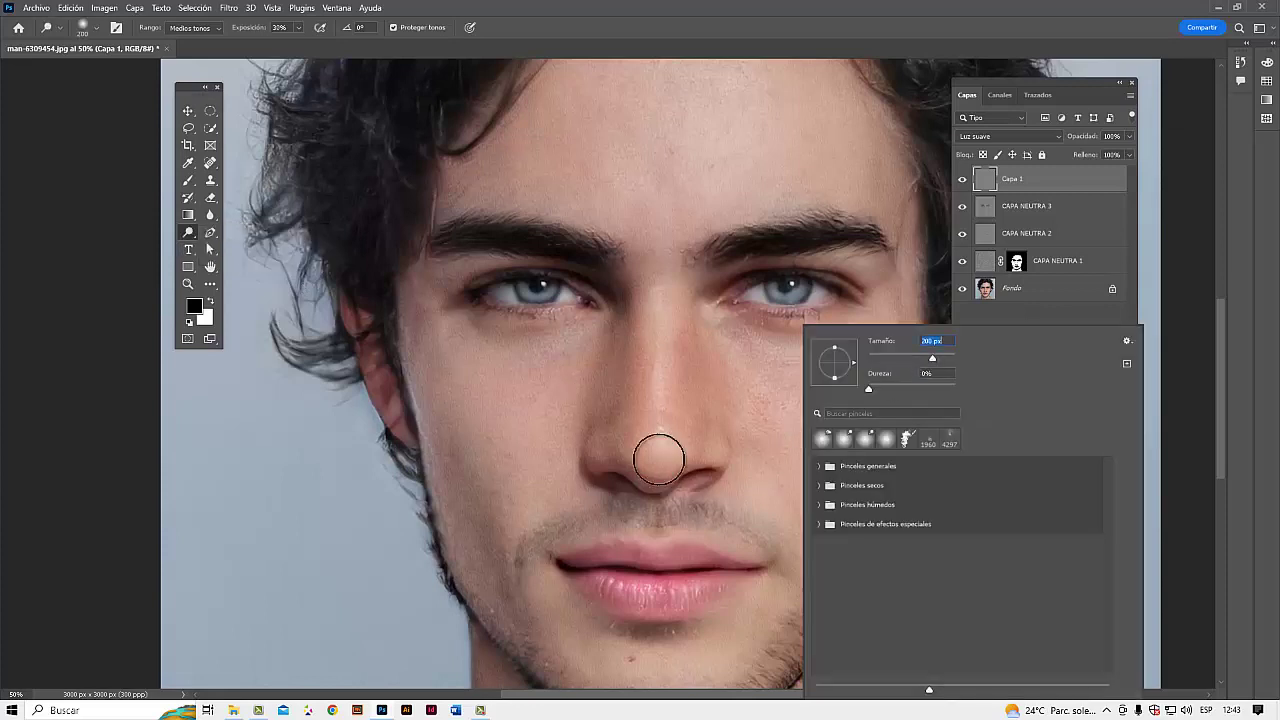
key("Return")
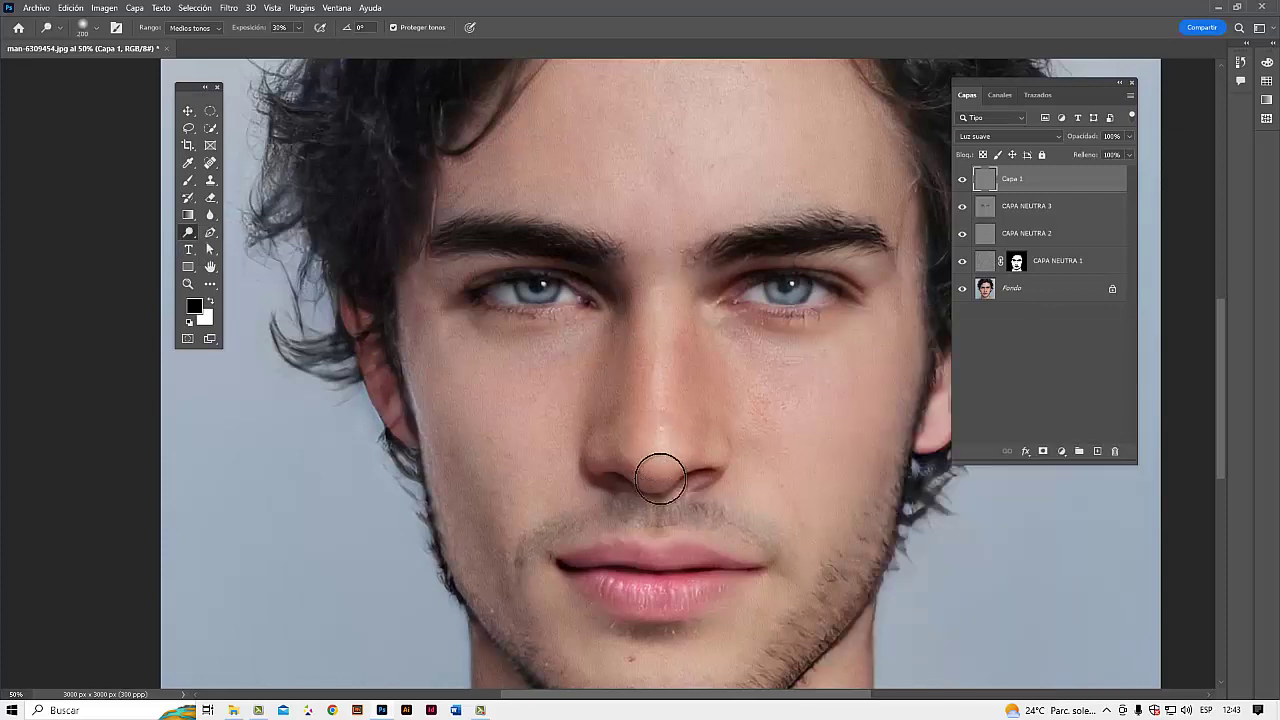
right_click(891, 404)
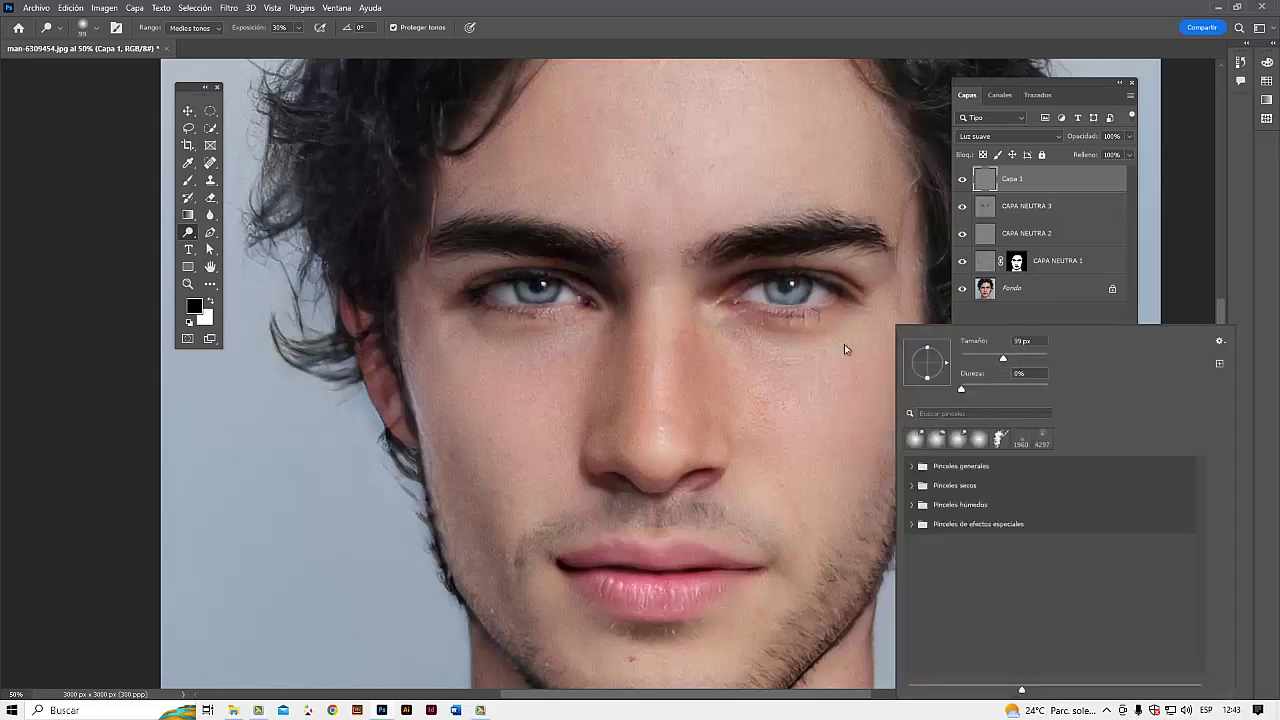
key("Return")
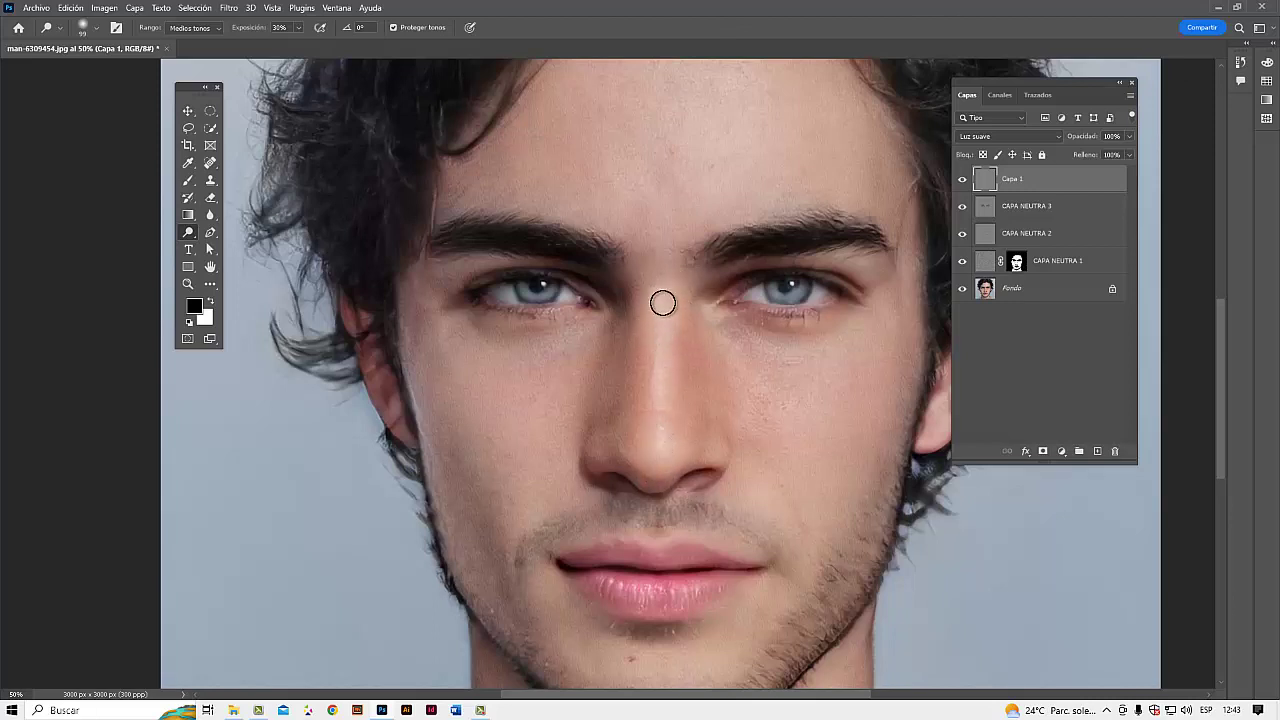
- Enlarge the Sobreexponer brush to 278 px and lighten the cheeks and forehead on Capa 1, comparing with the layer hidden
right_click(883, 337)
type("270")
key("Return")
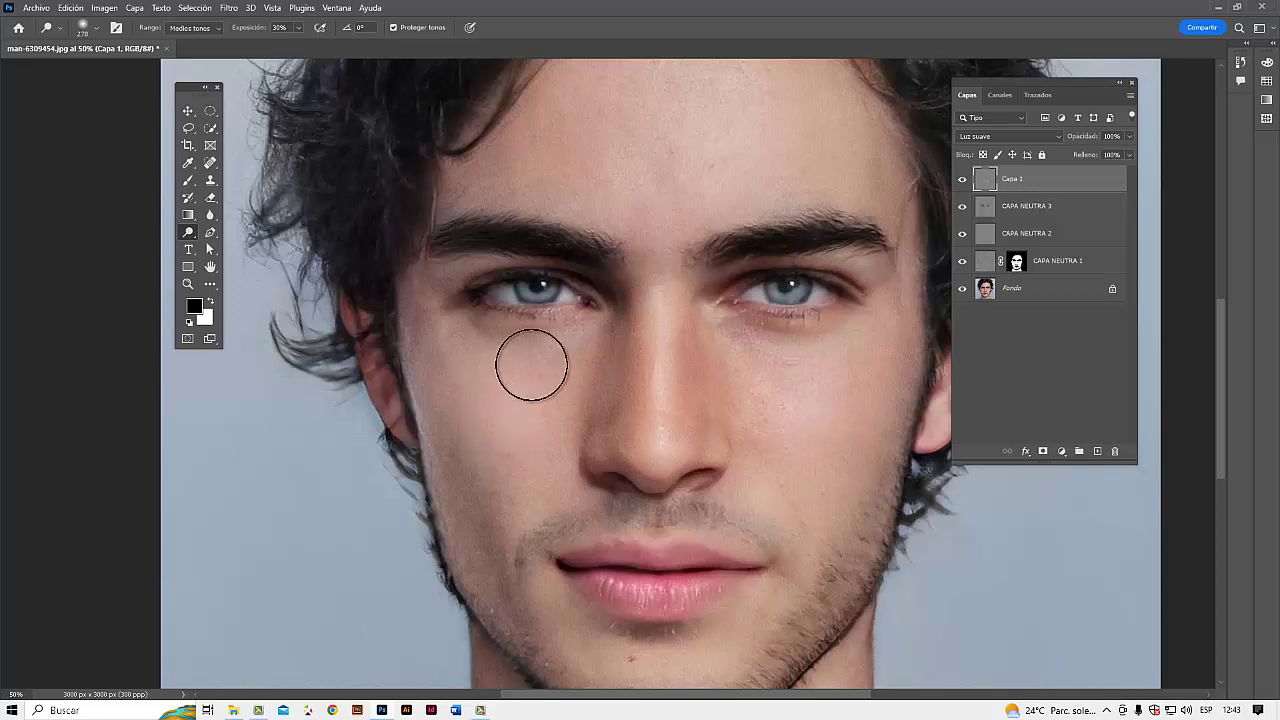
left_click(963, 180)
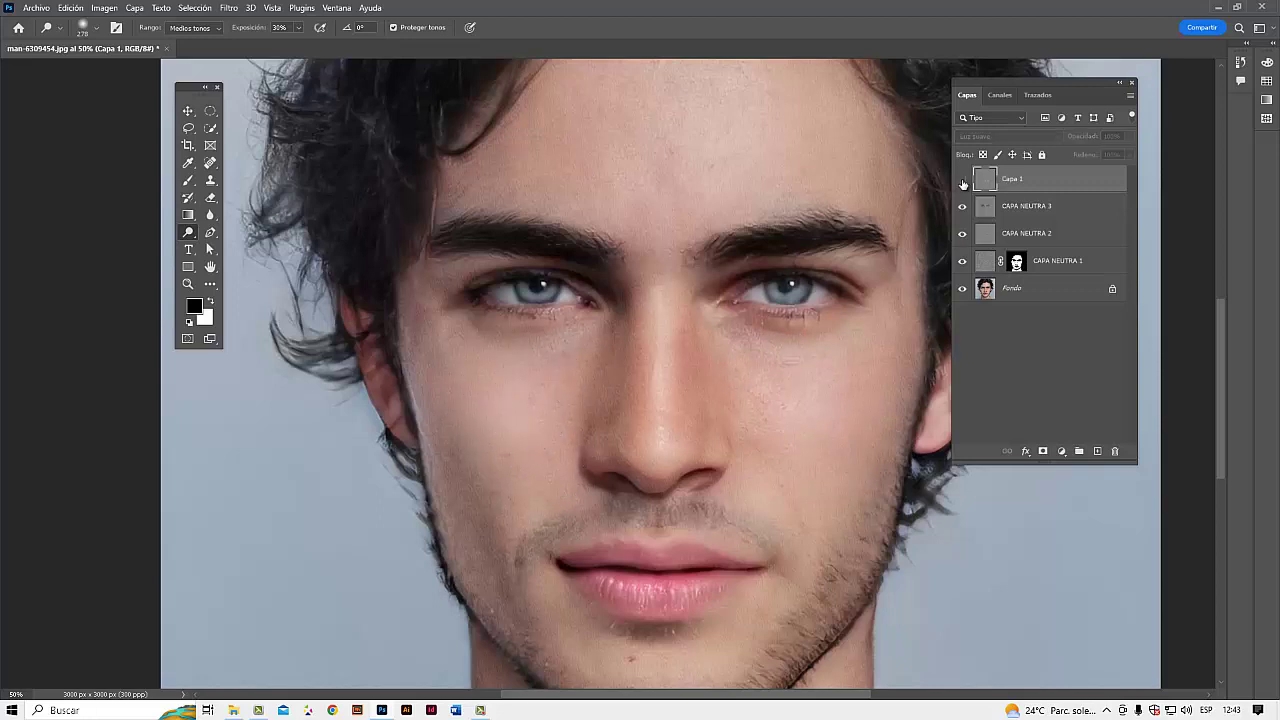
left_click(963, 180)
left_click_drag(818, 222, 840, 345)
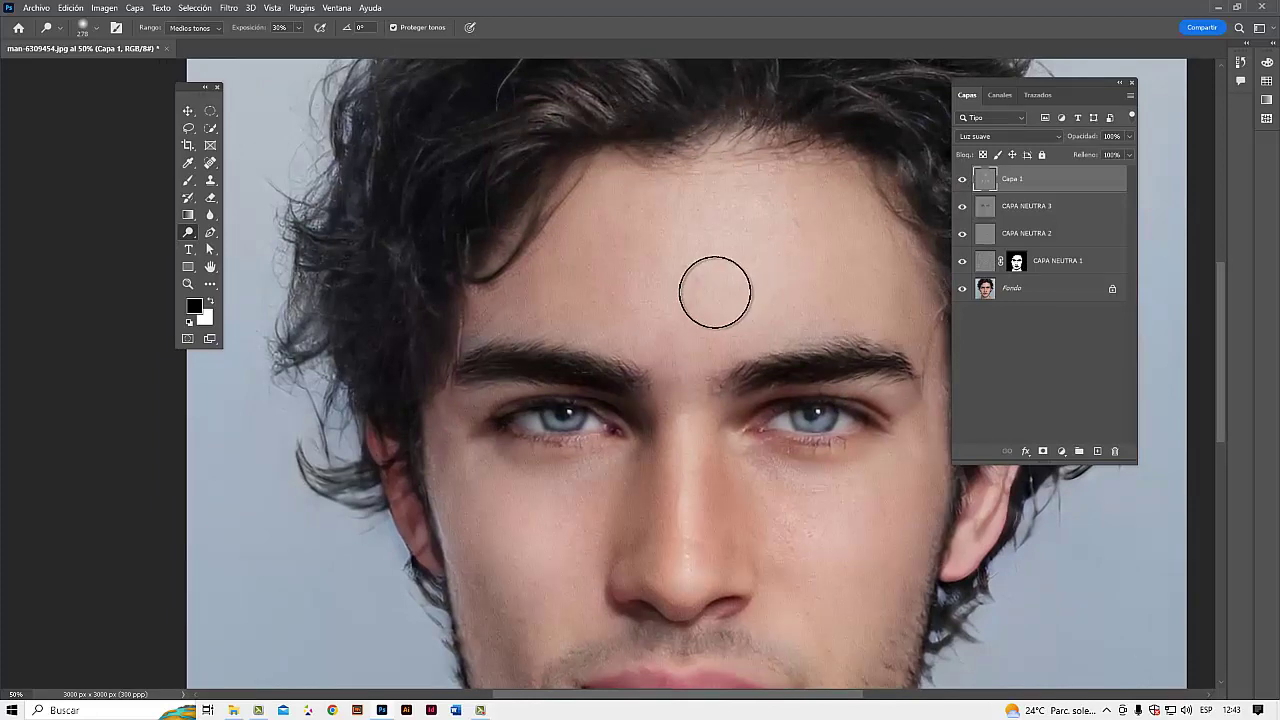
- Reduce the Sobreexponer brush to 119 px and lighten the chin on Capa 1
left_click_drag(779, 352, 820, 108)
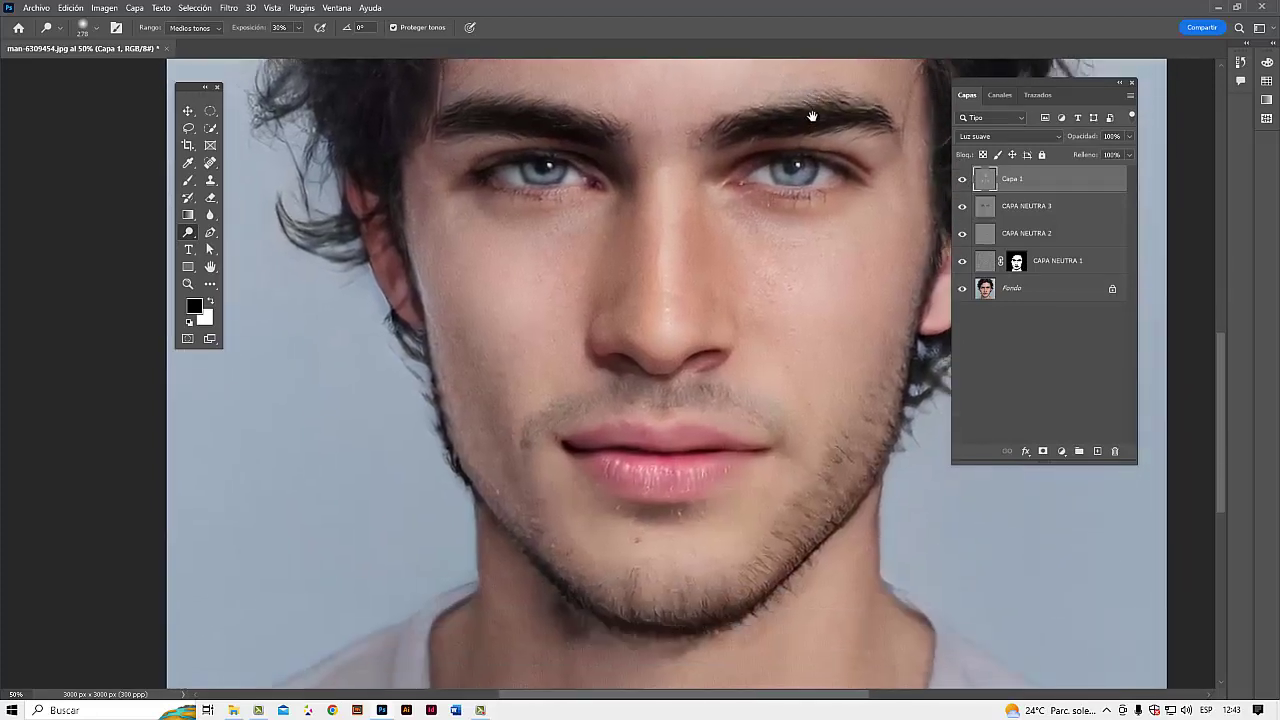
right_click(868, 279)
left_click_drag(1004, 313, 994, 313)
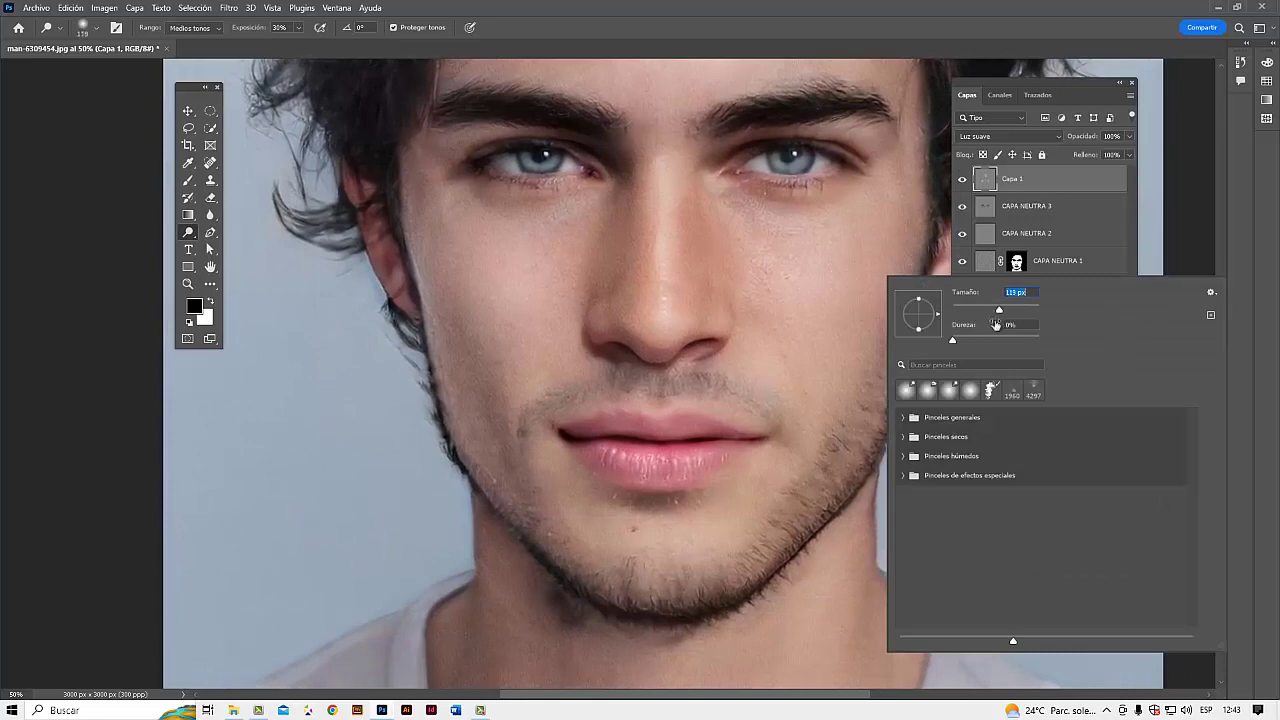
left_click(630, 540)
mouse_move(622, 525)
left_mouse_down()
mouse_move(603, 531)
mouse_move(722, 534)
left_mouse_up()
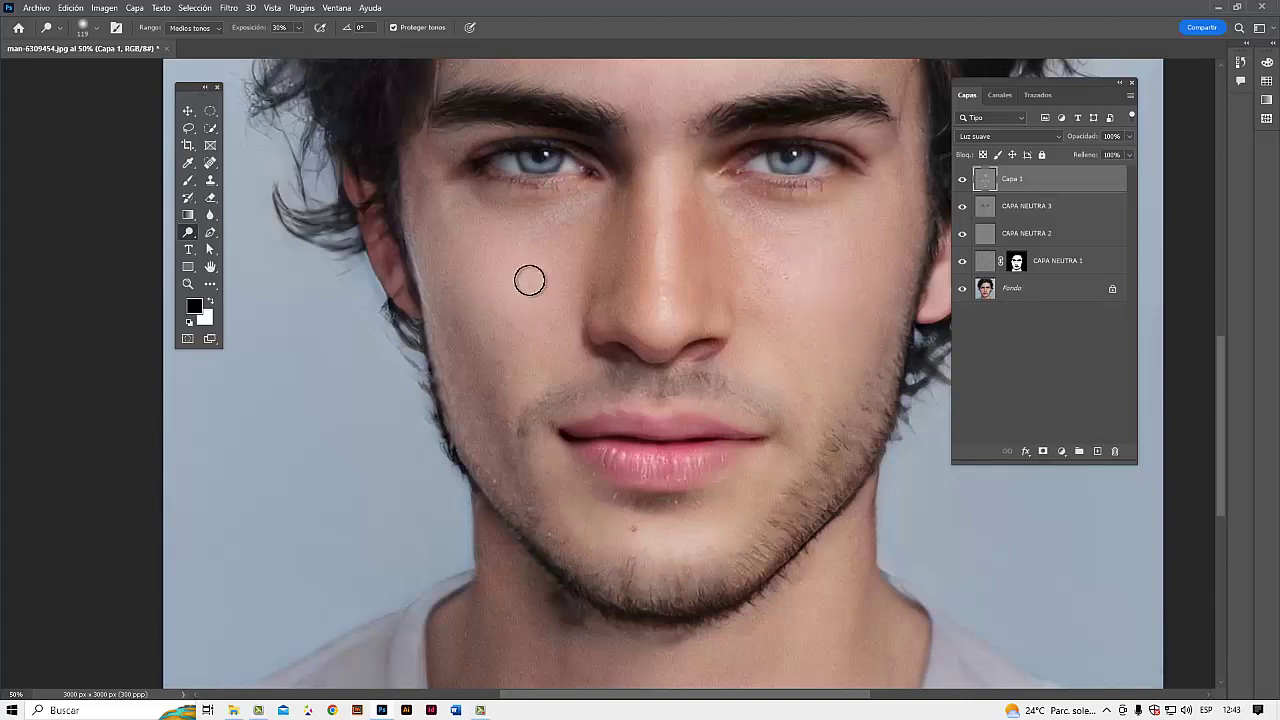
- Lighten both cheekbones below the eyes and the neck below the jaw on Capa 1
left_click_drag(529, 277, 503, 273)
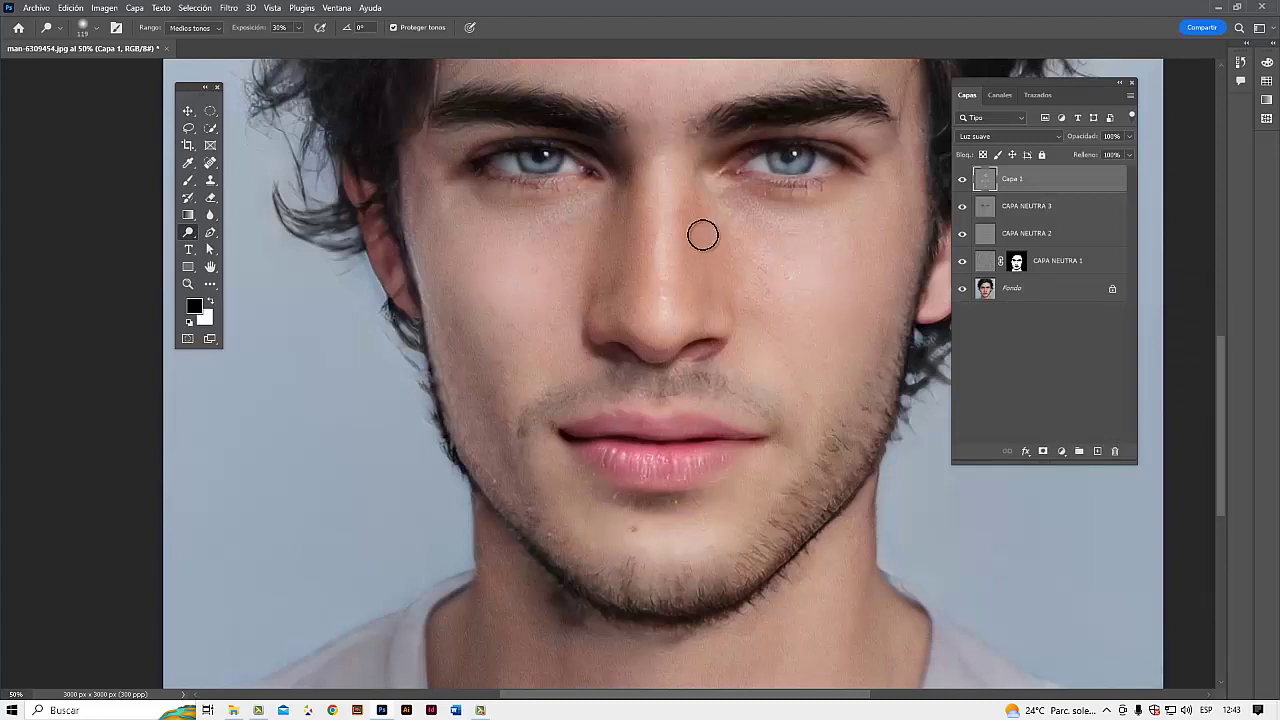
mouse_move(870, 208)
left_mouse_down()
mouse_move(797, 201)
mouse_move(896, 242)
mouse_move(876, 219)
mouse_move(877, 182)
mouse_move(847, 192)
left_mouse_up()
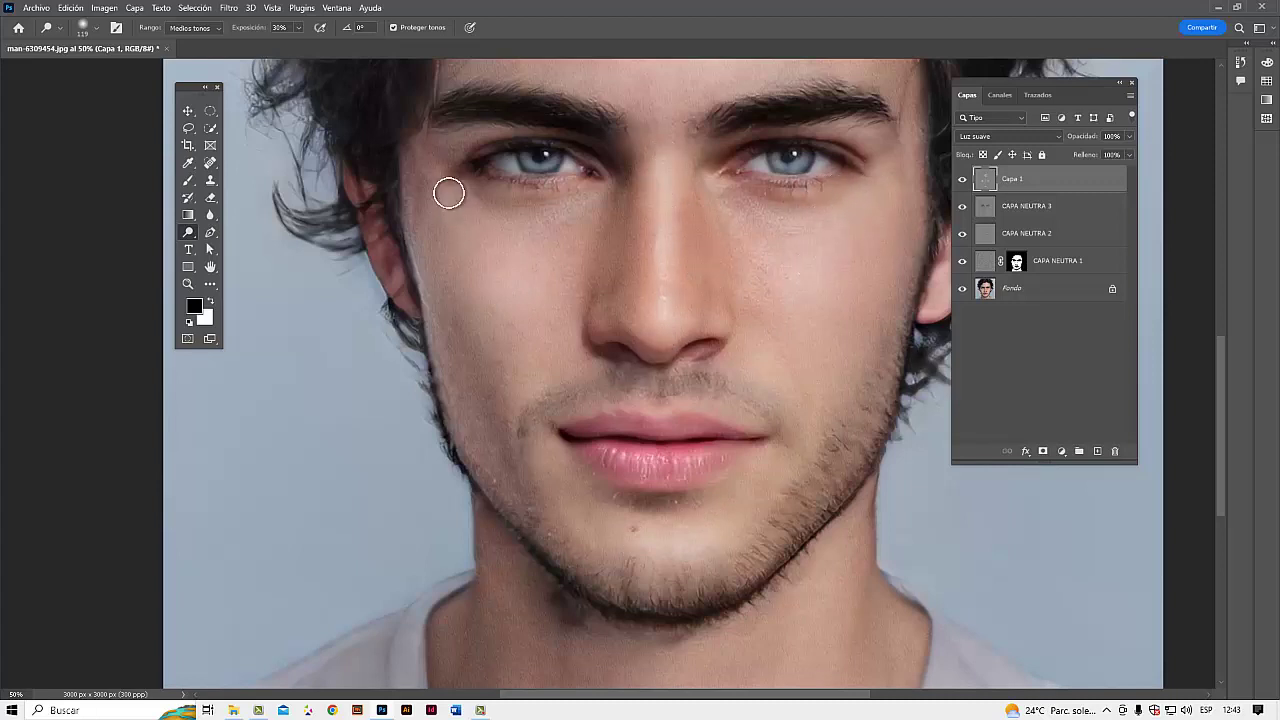
left_click_drag(851, 440, 827, 204)
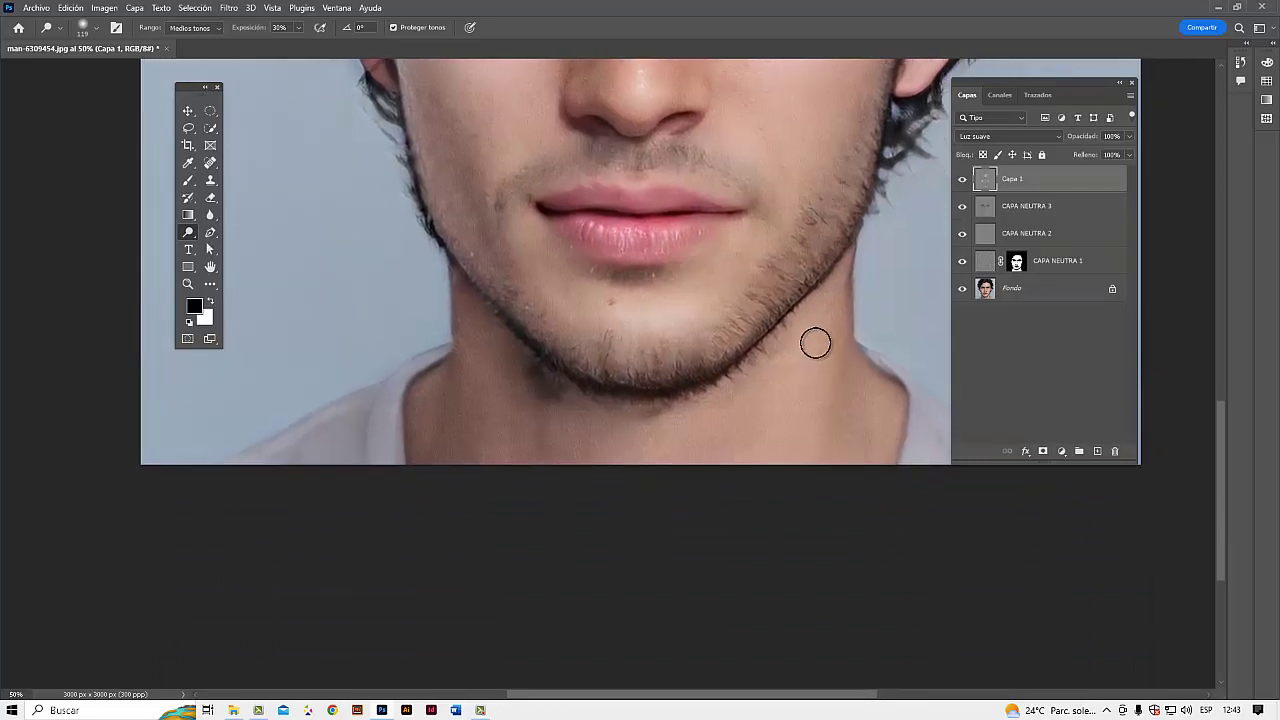
mouse_move(811, 345)
left_mouse_down()
mouse_move(692, 442)
mouse_move(743, 371)
mouse_move(775, 449)
mouse_move(741, 439)
mouse_move(760, 381)
mouse_move(749, 372)
mouse_move(795, 350)
mouse_move(825, 314)
mouse_move(792, 392)
mouse_move(827, 314)
mouse_move(804, 417)
mouse_move(821, 394)
mouse_move(809, 313)
mouse_move(749, 409)
left_mouse_up()
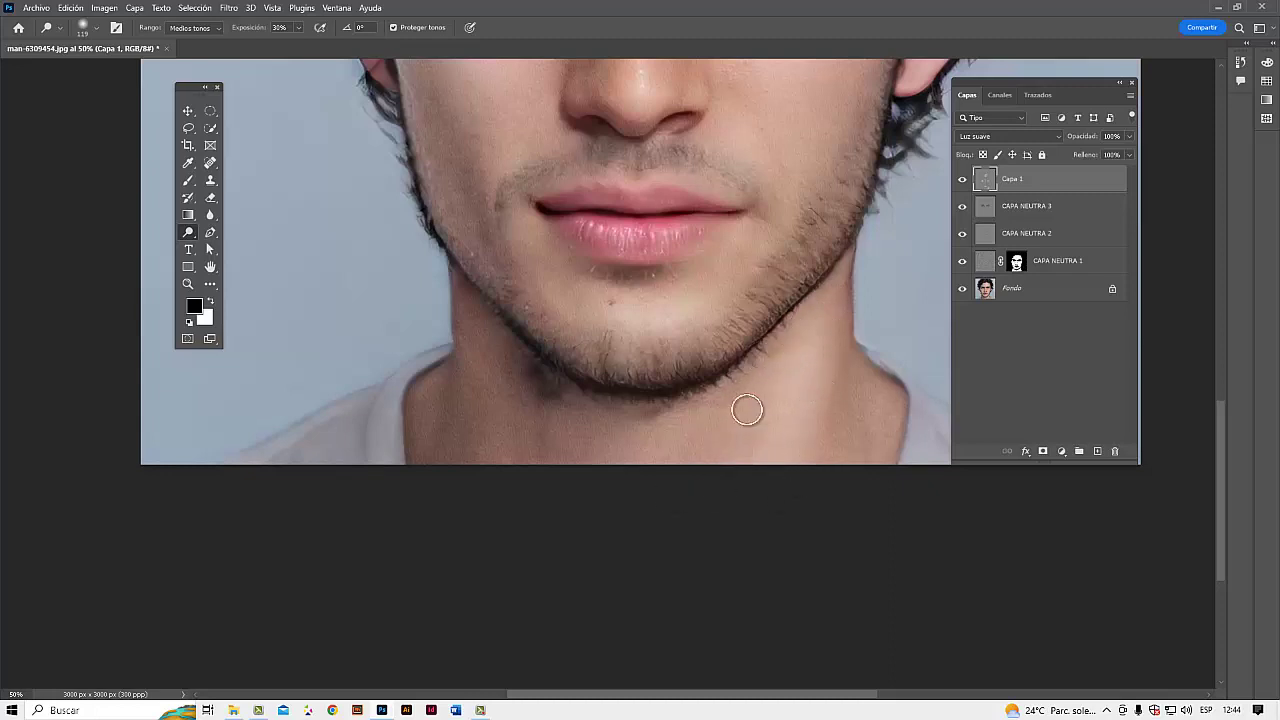
- Reduce the Sobreexponer brush to 45 px and lighten smaller highlights on the nose, cheek, chin and neck on Capa 1
mouse_move(834, 283)
left_mouse_down()
mouse_move(837, 480)
mouse_move(815, 398)
left_mouse_up()
right_click(820, 254)
left_click_drag(919, 290, 913, 289)
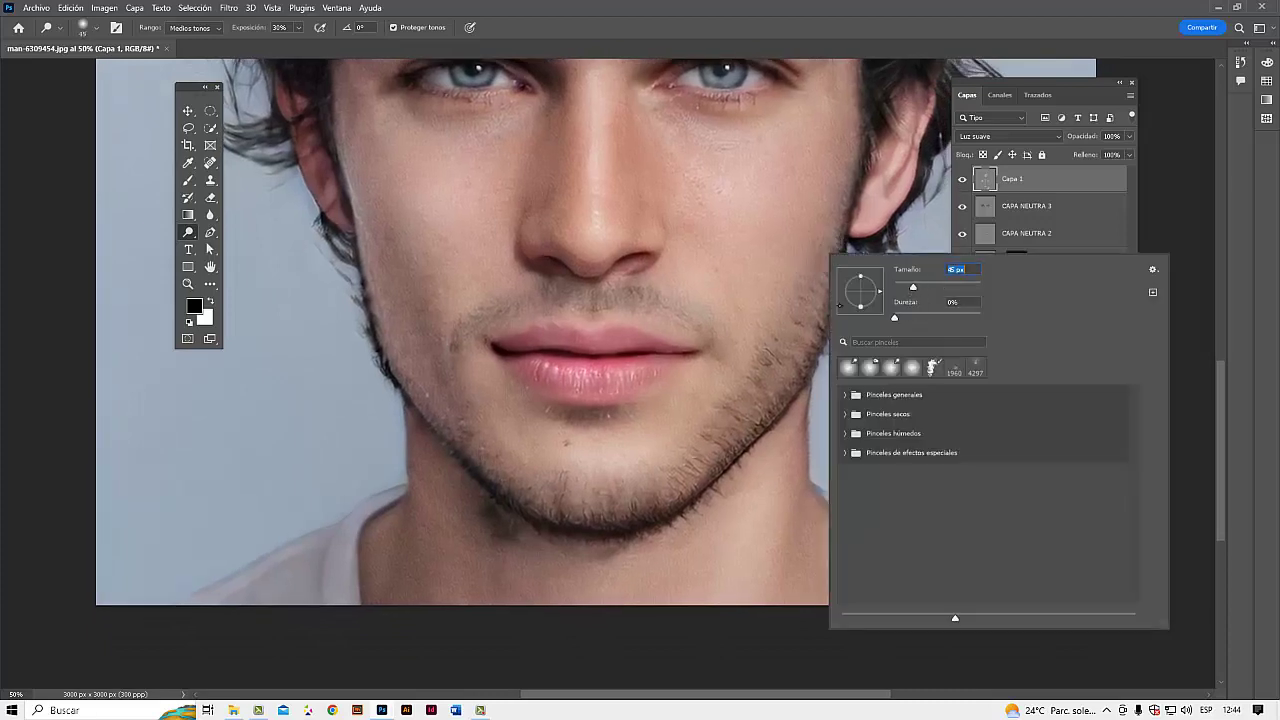
key("Return")
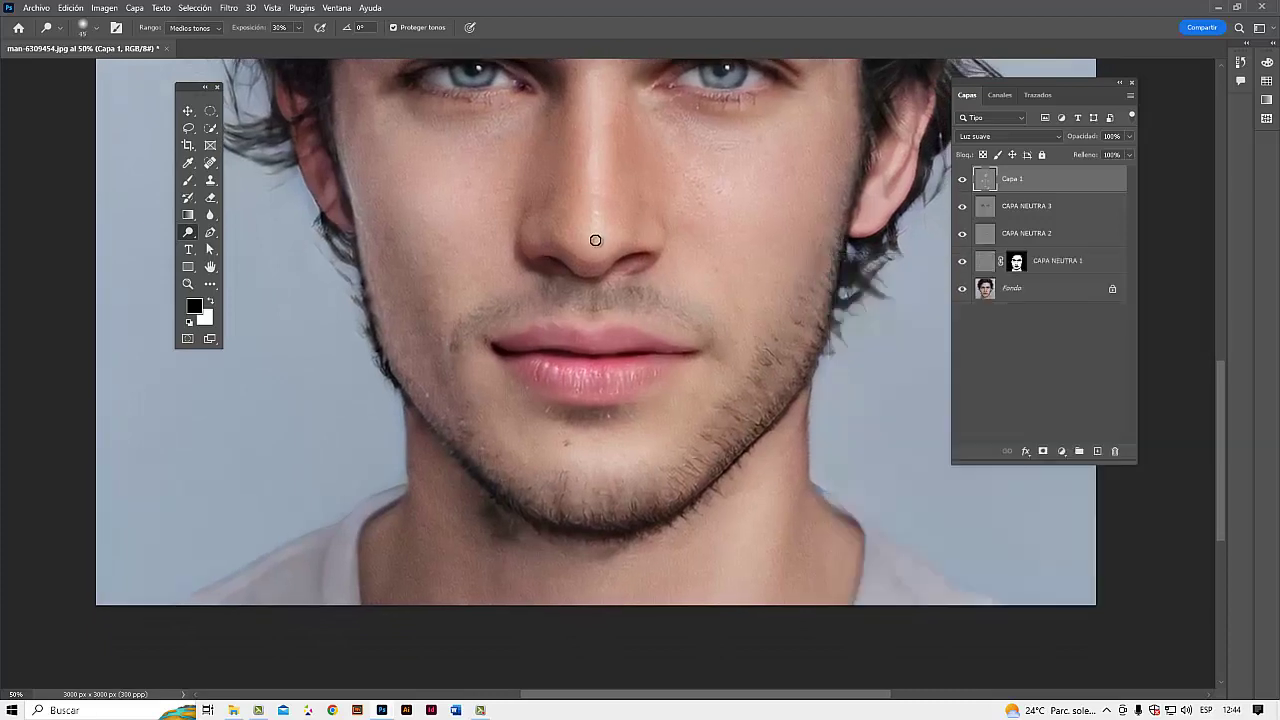
mouse_move(697, 168)
left_mouse_down()
mouse_move(709, 251)
mouse_move(694, 271)
mouse_move(673, 188)
left_mouse_up()
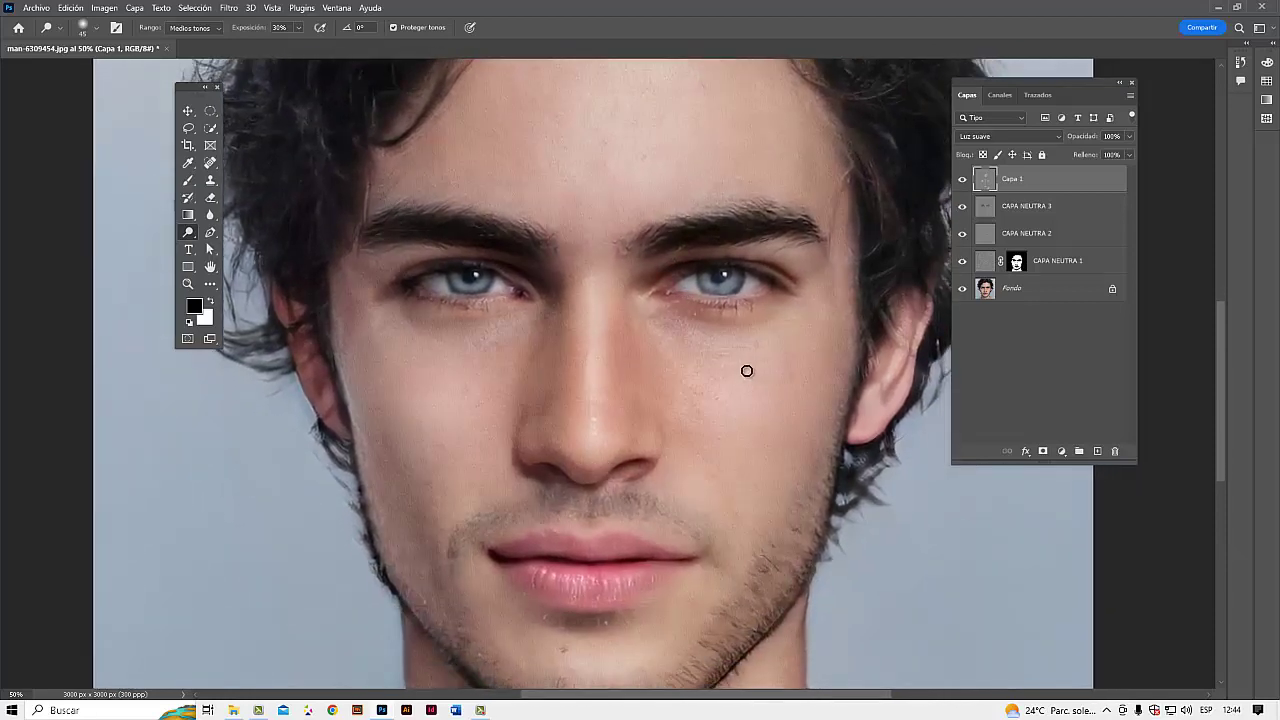
scroll(811, 434, "down", 5)
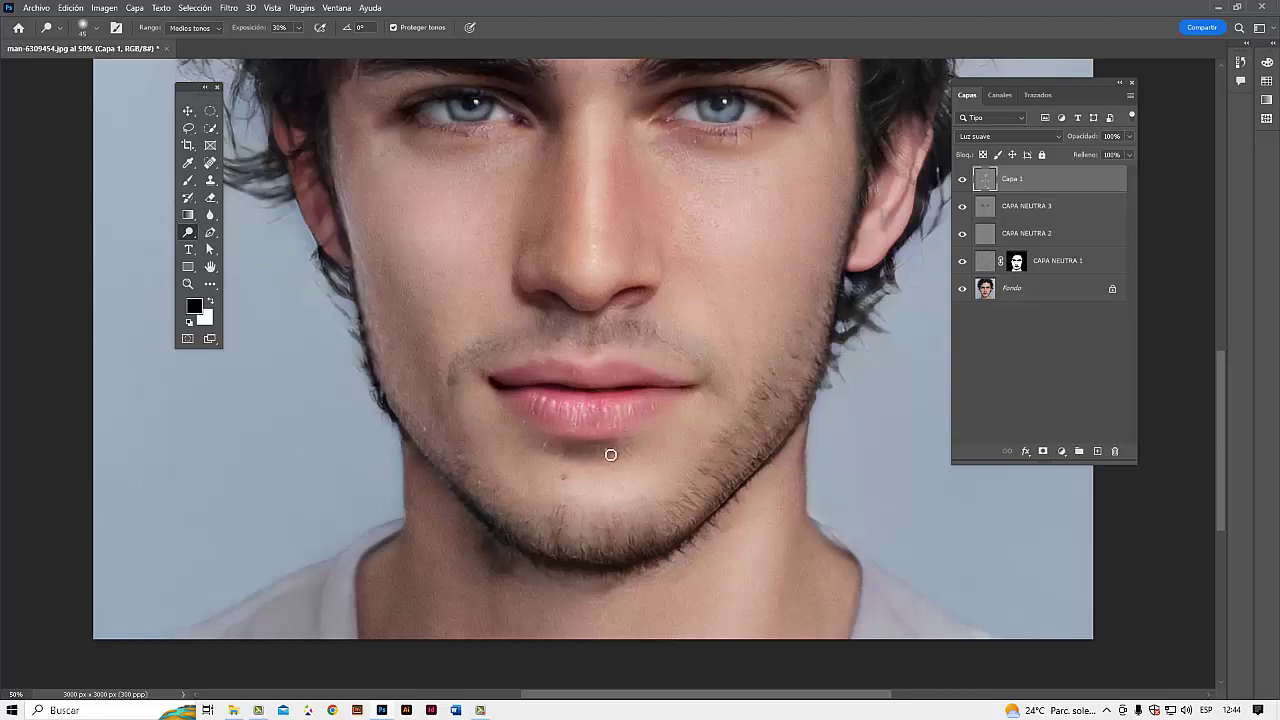
left_click_drag(794, 483, 767, 380)
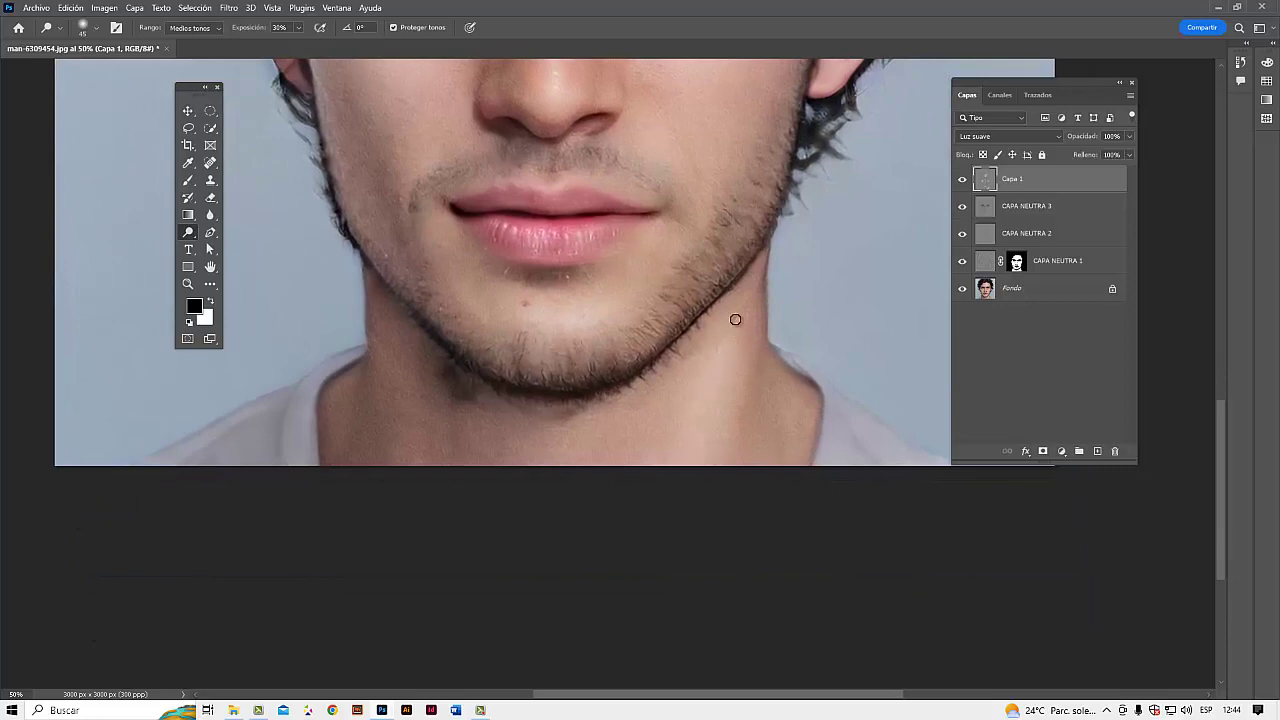
left_click_drag(746, 400, 821, 451)
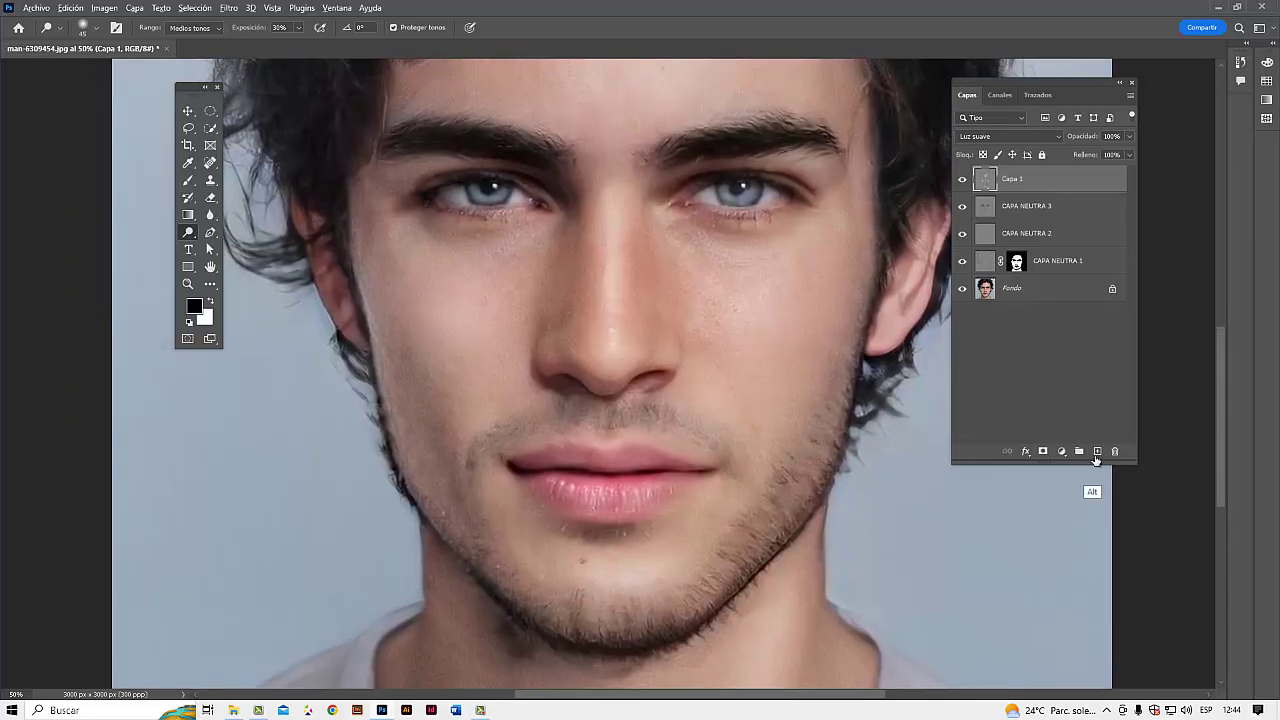
- Create a new layer, Capa 2, in Luz suave mode filled with neutral 50% gray
key("ctrl+shift+n")
left_click(587, 263)
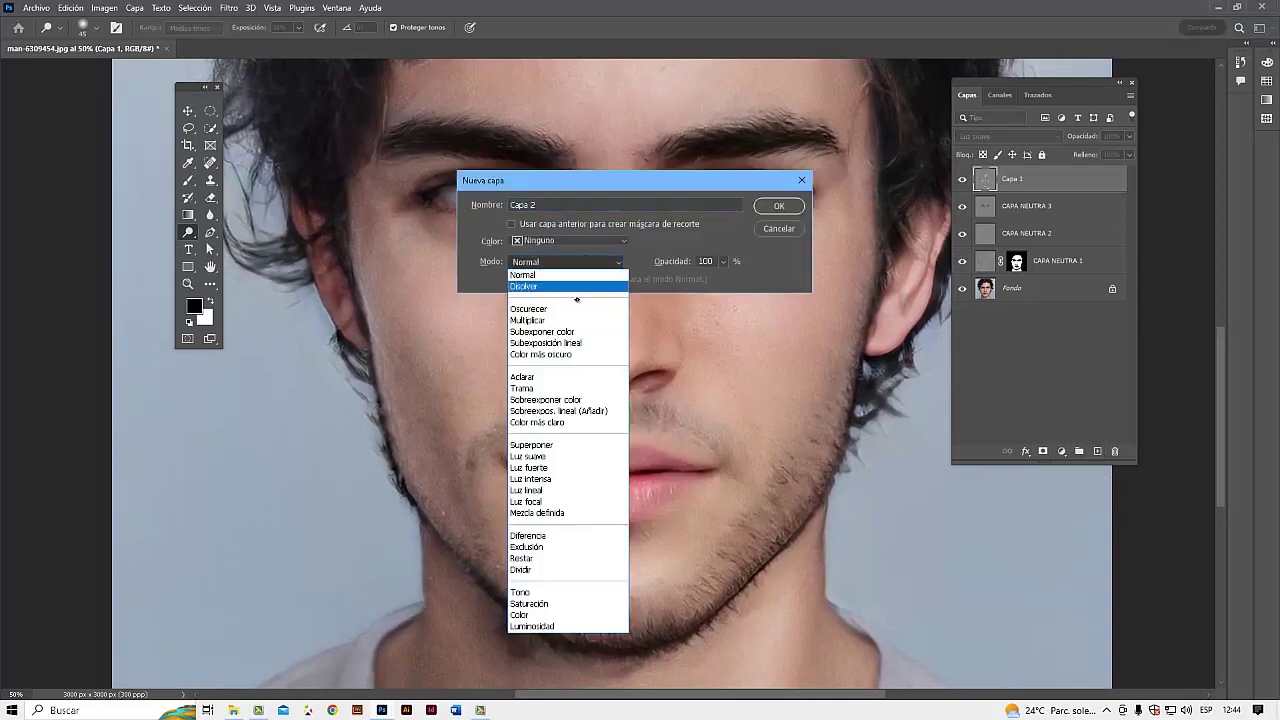
key("Escape")
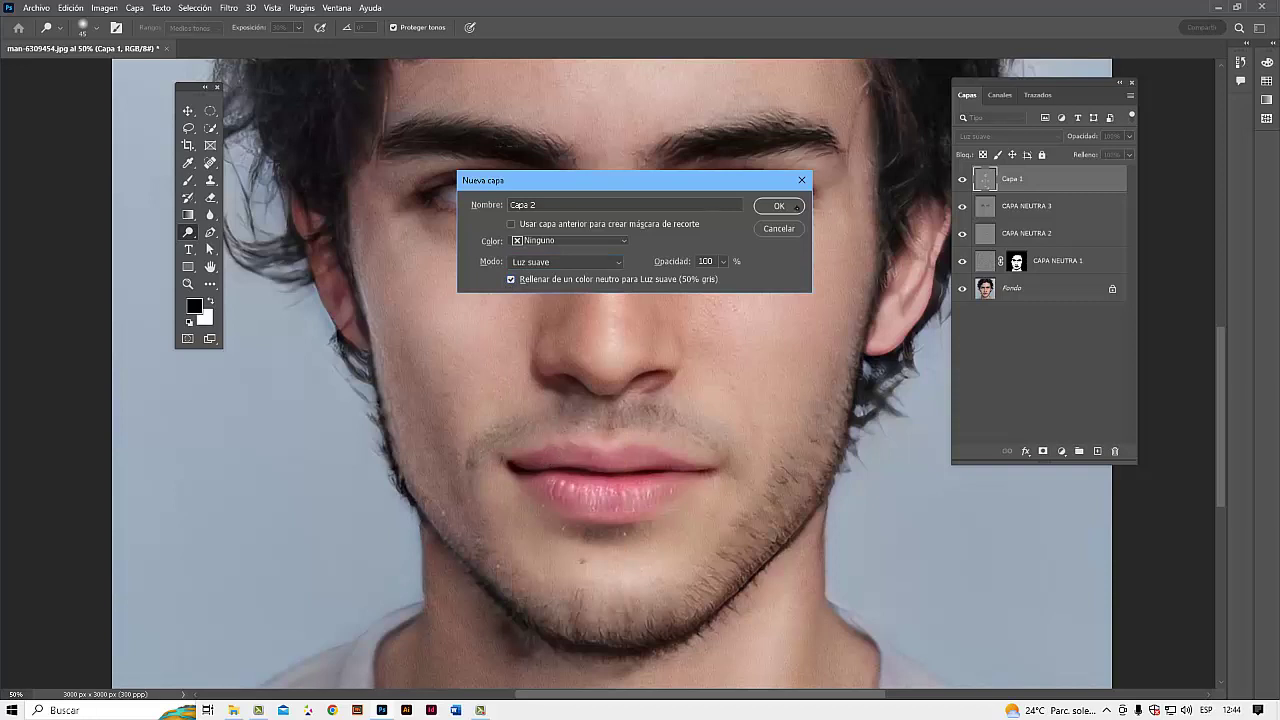
left_click(779, 206)
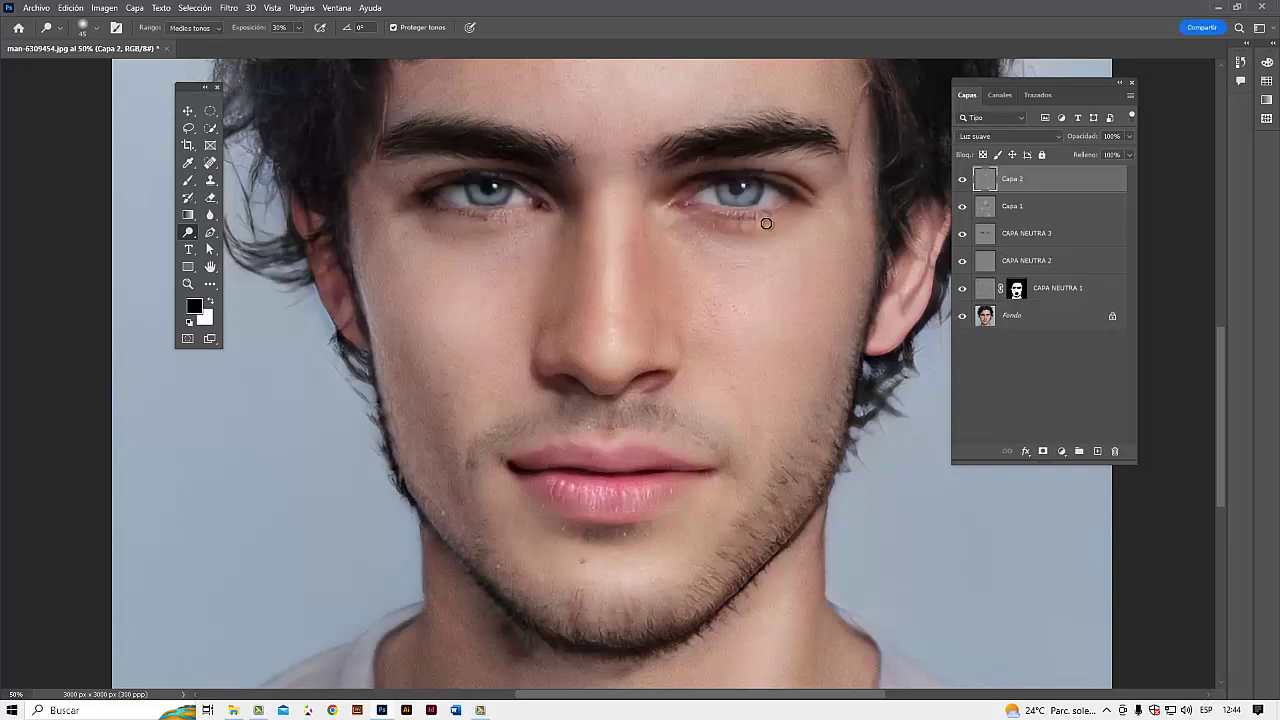
- Switch to the Subexponer tool with a 191 px brush and darken the sides of the nose and the cheek on Capa 2
left_click_drag(806, 268, 829, 328)
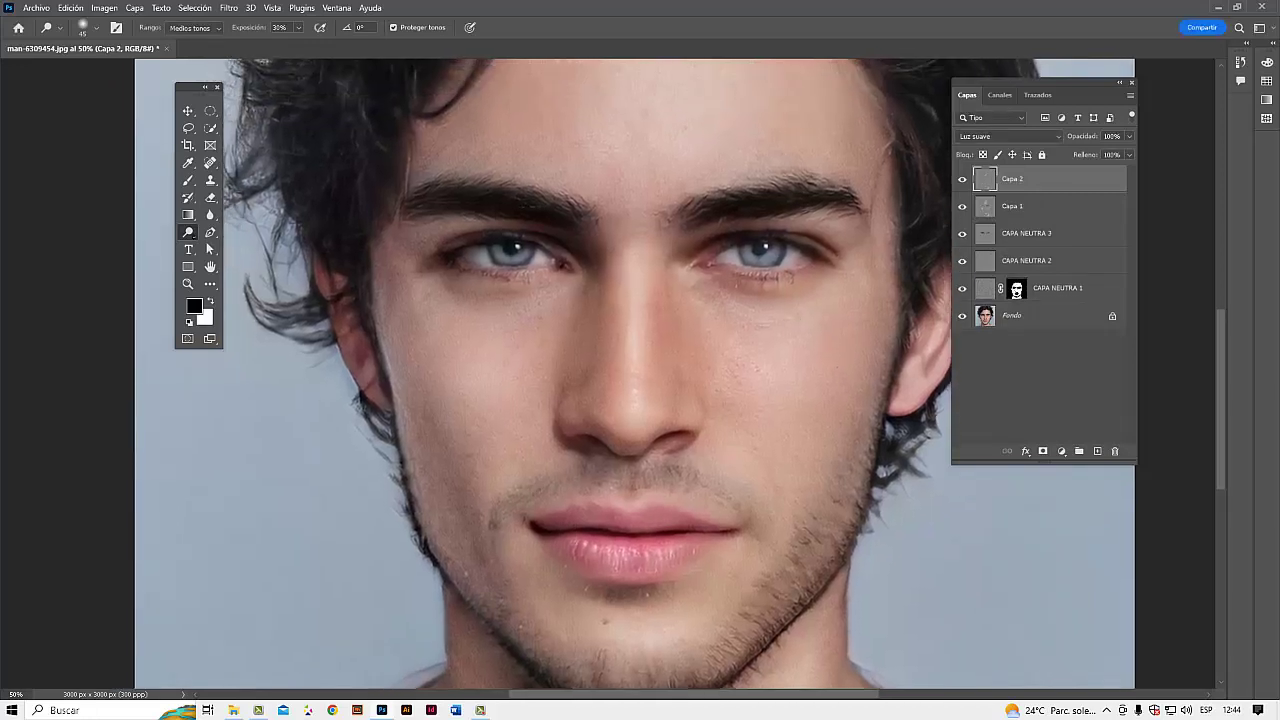
right_click(186, 233)
left_click(240, 245)
right_click(733, 326)
left_click_drag(862, 361, 875, 359)
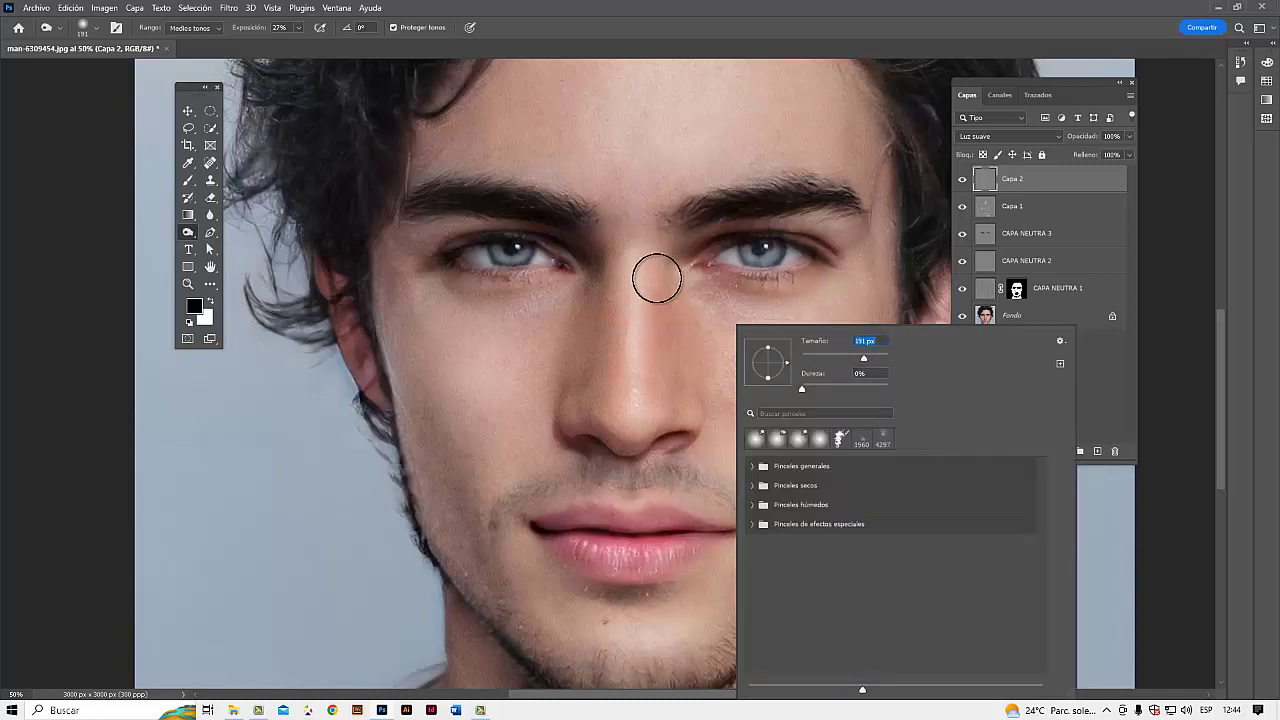
key("Return")
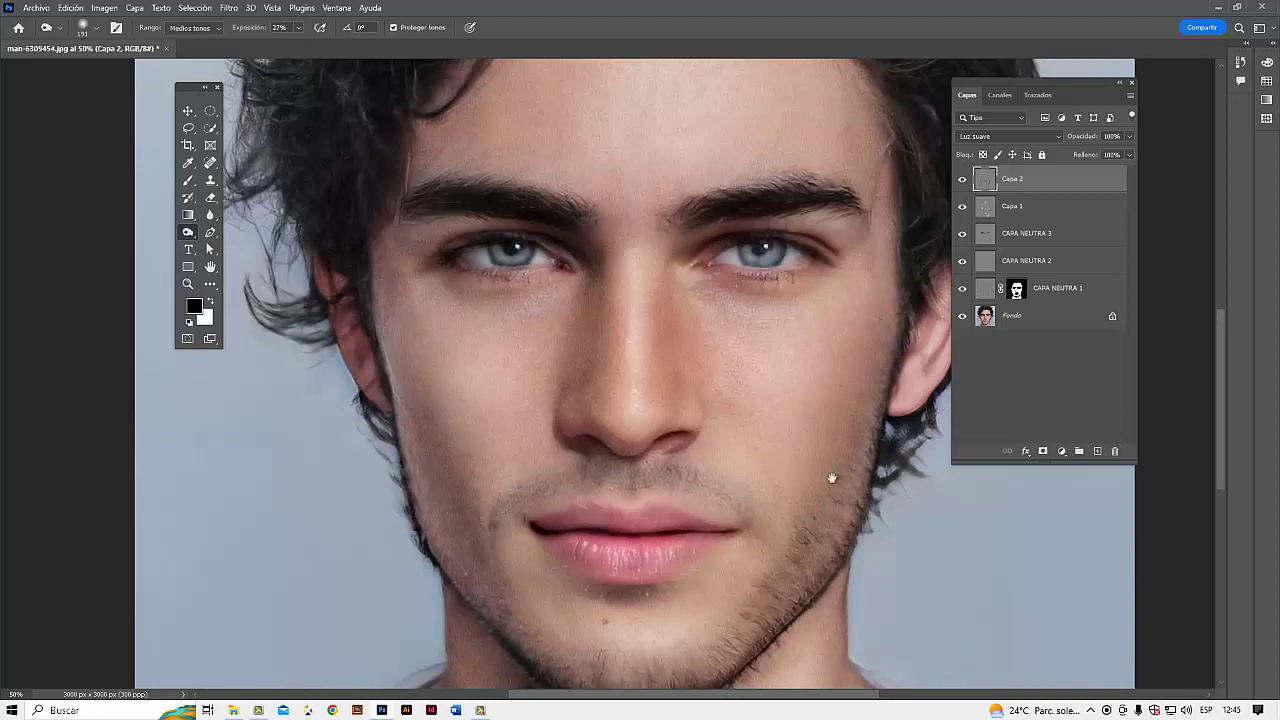
- Darken the outer face contours, forehead edges and neck below the jaw on Capa 2, comparing with the layer hidden
scroll(877, 353, "down", 3)
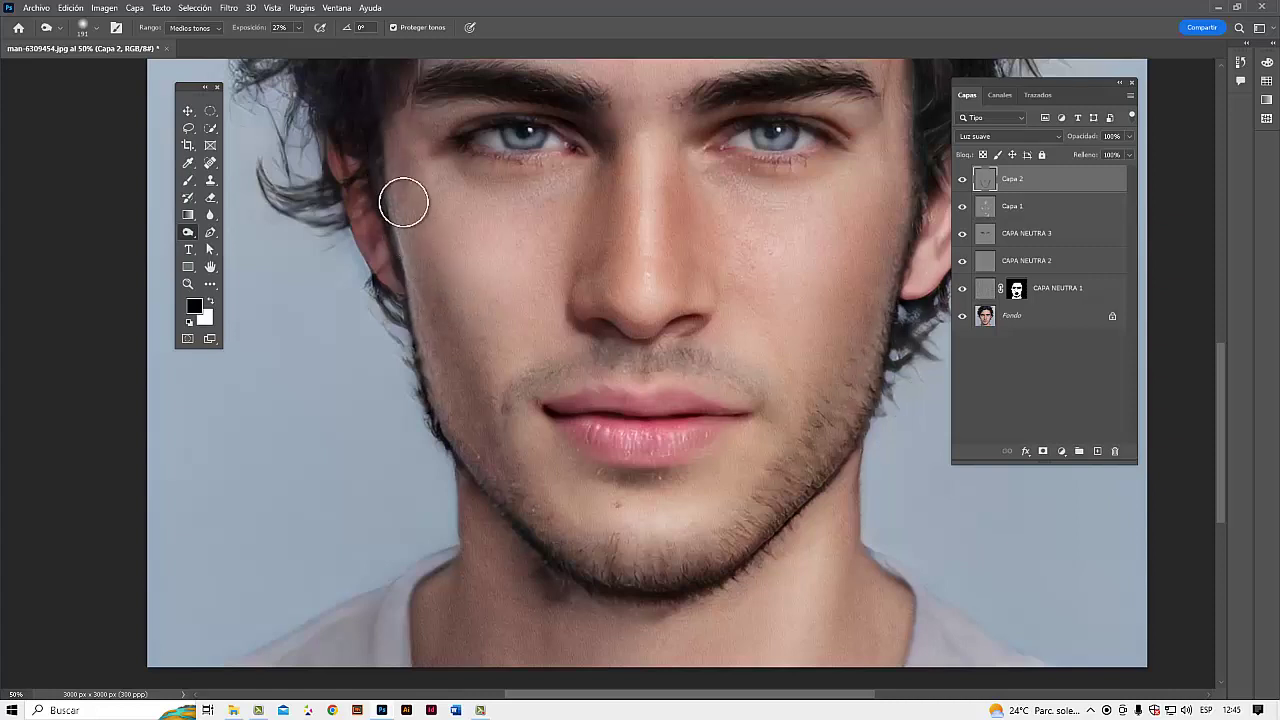
scroll(403, 203, "up", 5)
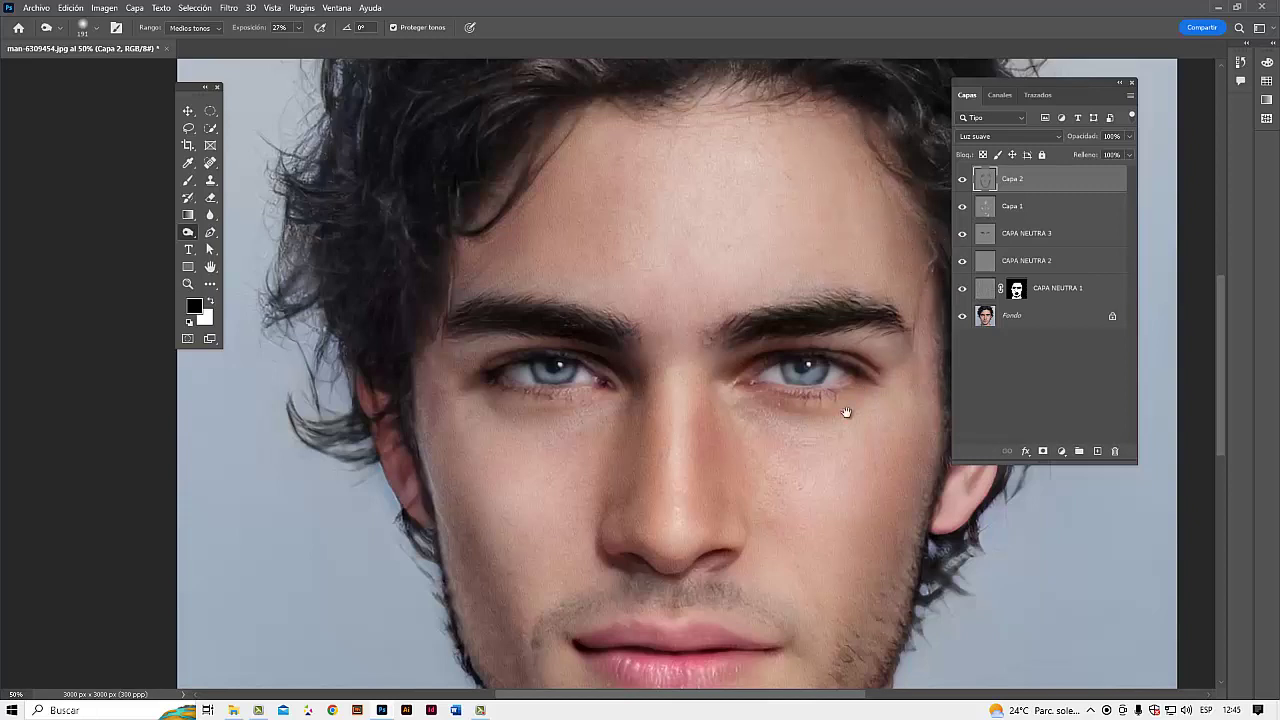
scroll(848, 413, "down", 5)
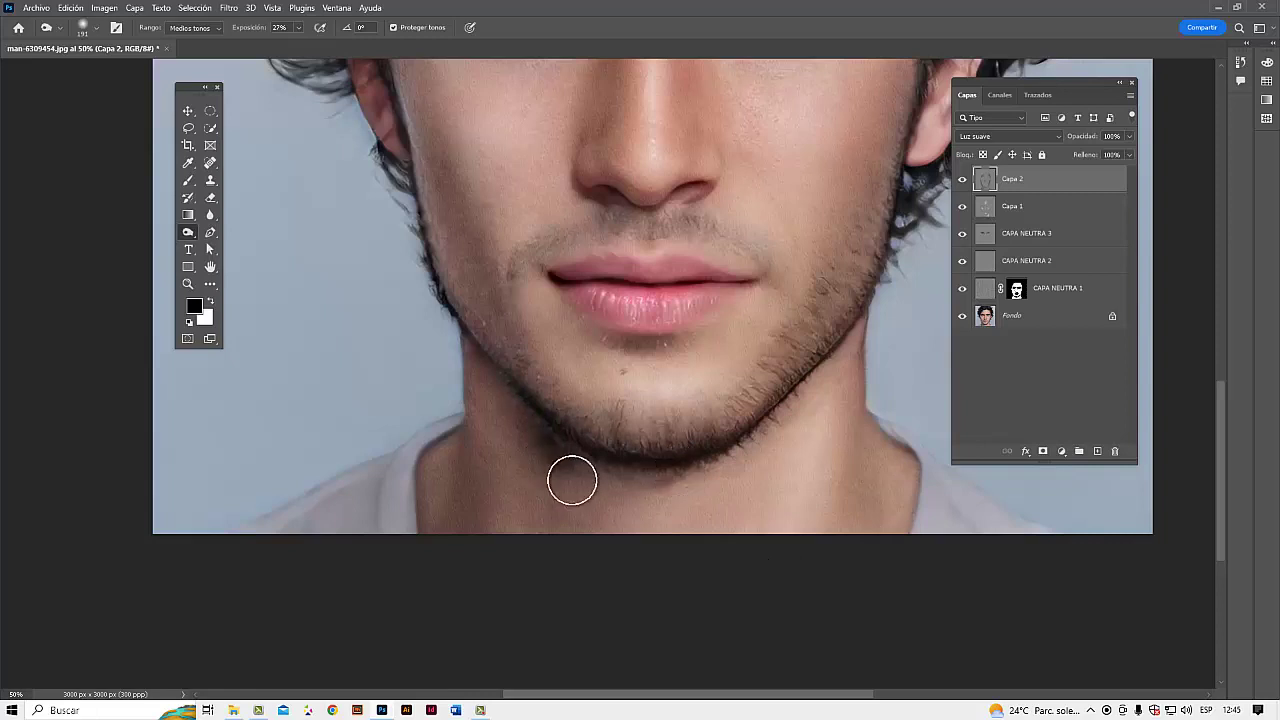
key("ctrl")
key("ctrl+minus")
scroll(770, 385, "up", 3)
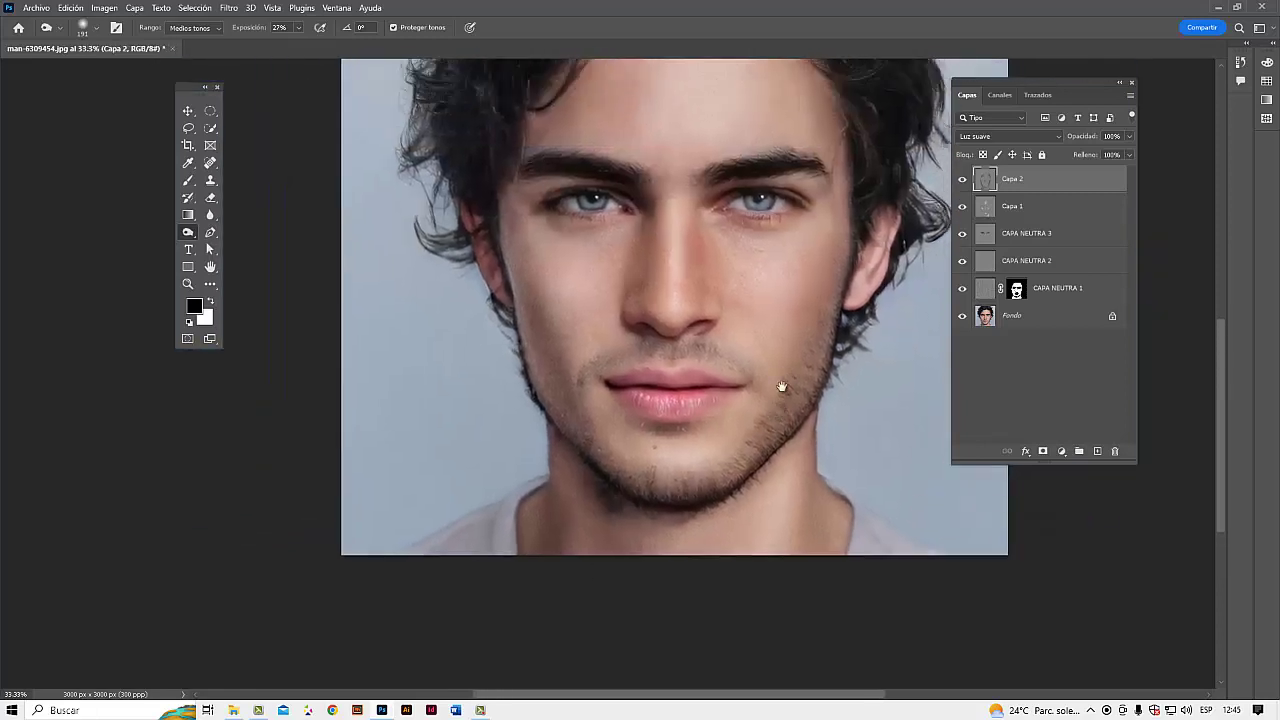
left_click(962, 179)
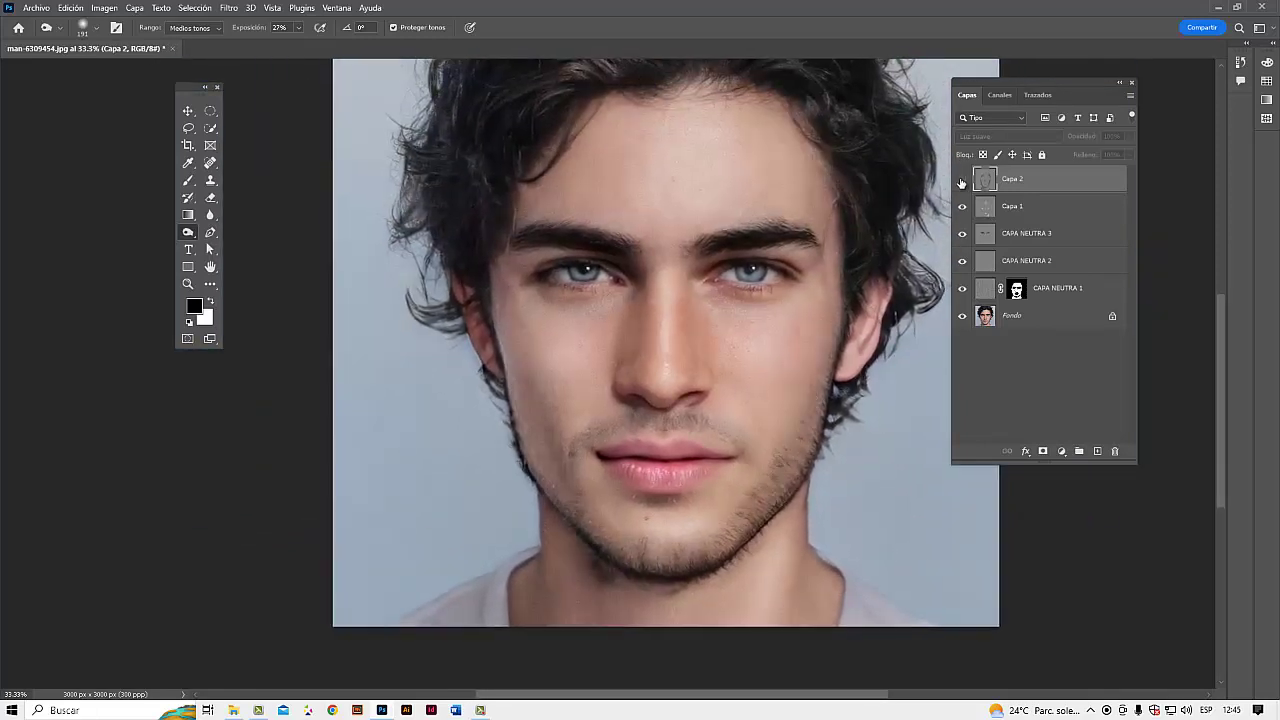
left_click(962, 179)
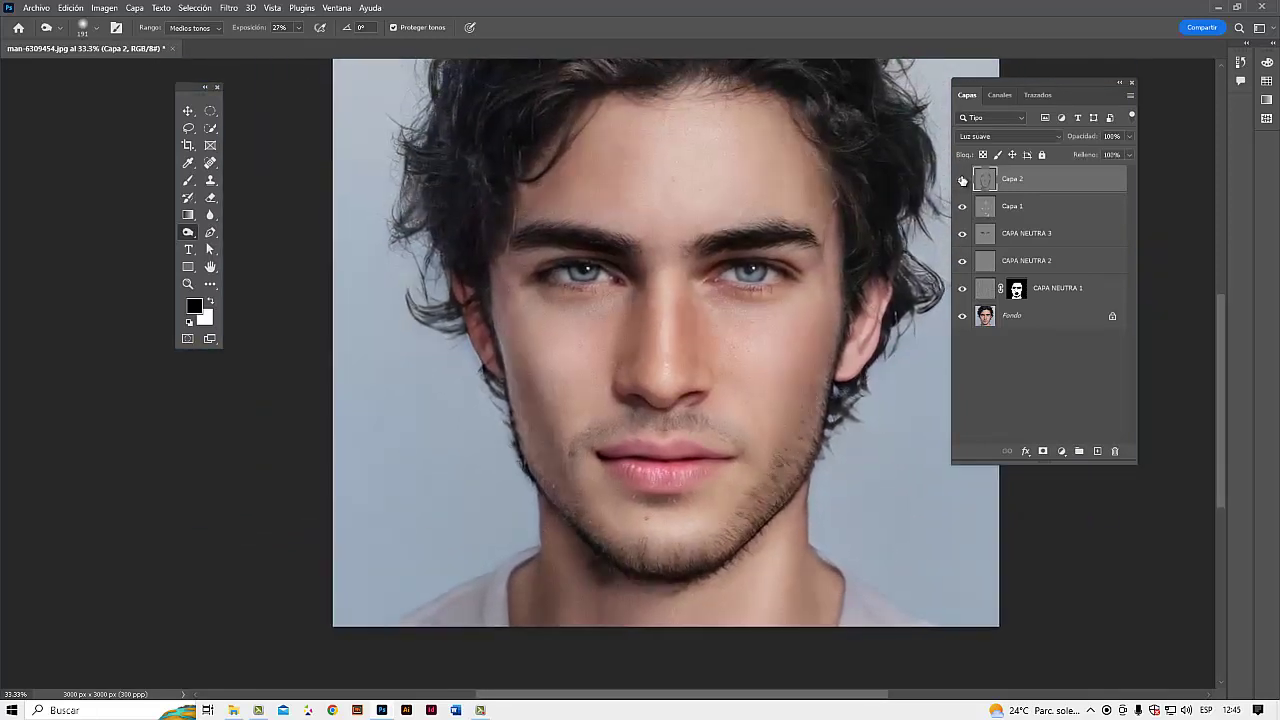
- Group Capa 2, Capa 1 and CAPA NEUTRA 3 and name the group ILUMINACION
left_click(1053, 212, "ctrl")
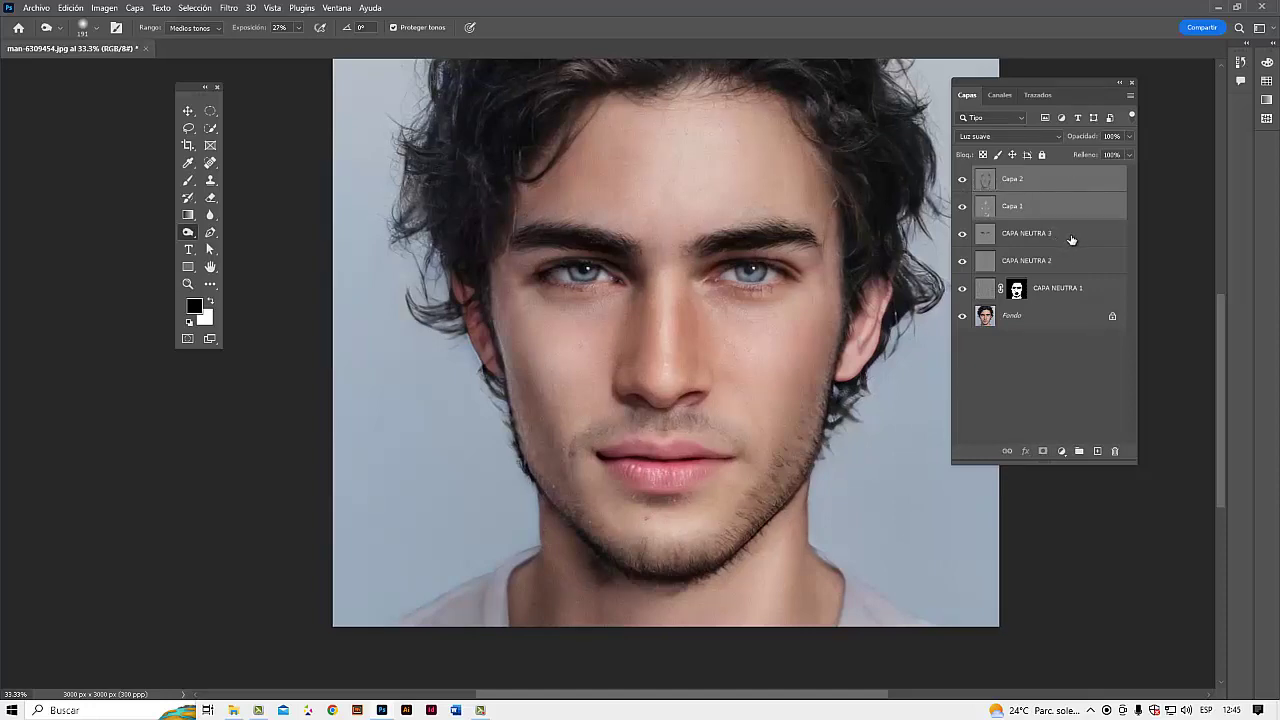
left_click(1066, 238, "ctrl")
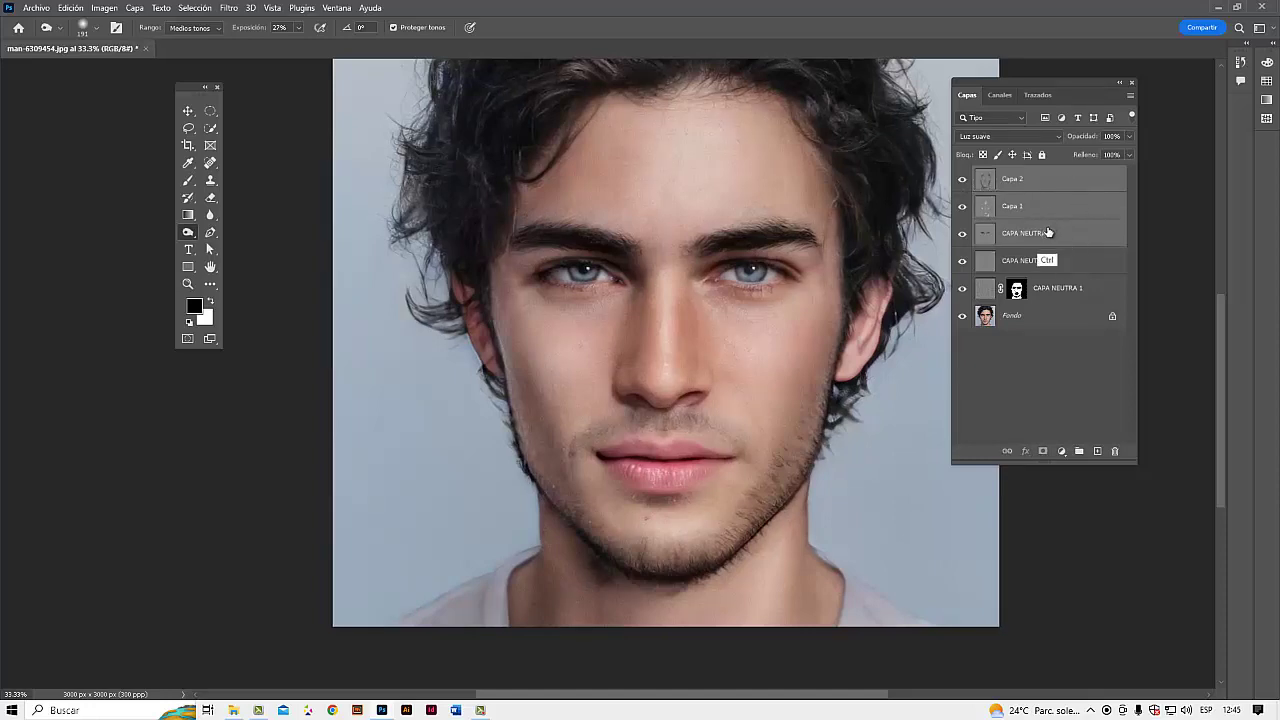
key("ctrl+g")
double_click(1014, 175)
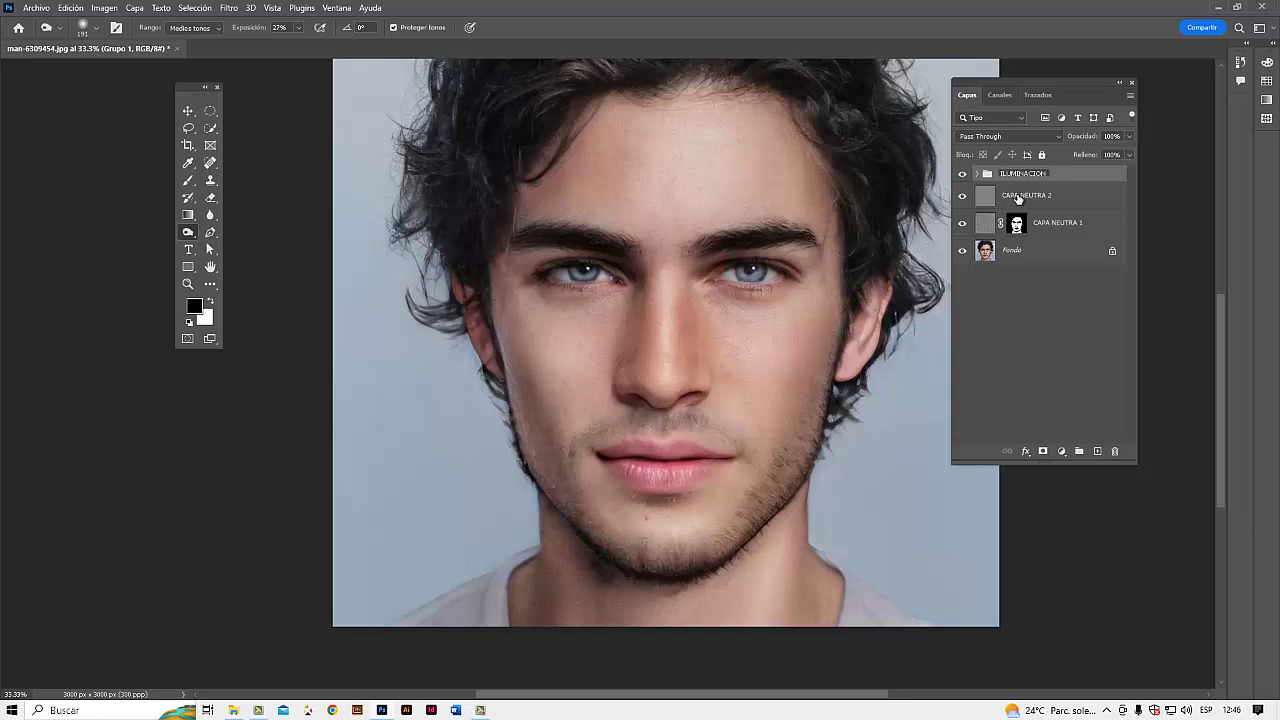
- Check the effect of CAPA NEUTRA 2 and move it into the ILUMINACION group below CAPA NEUTRA 3
left_click(1088, 203)
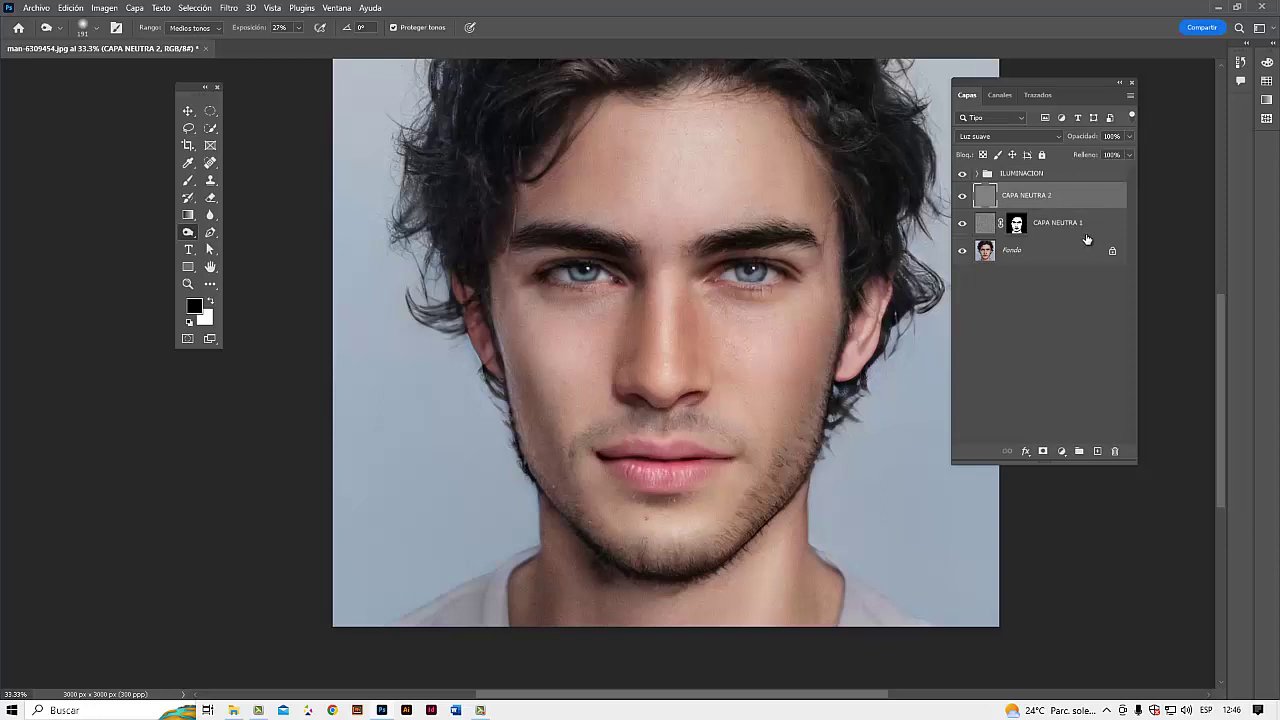
left_click(963, 198)
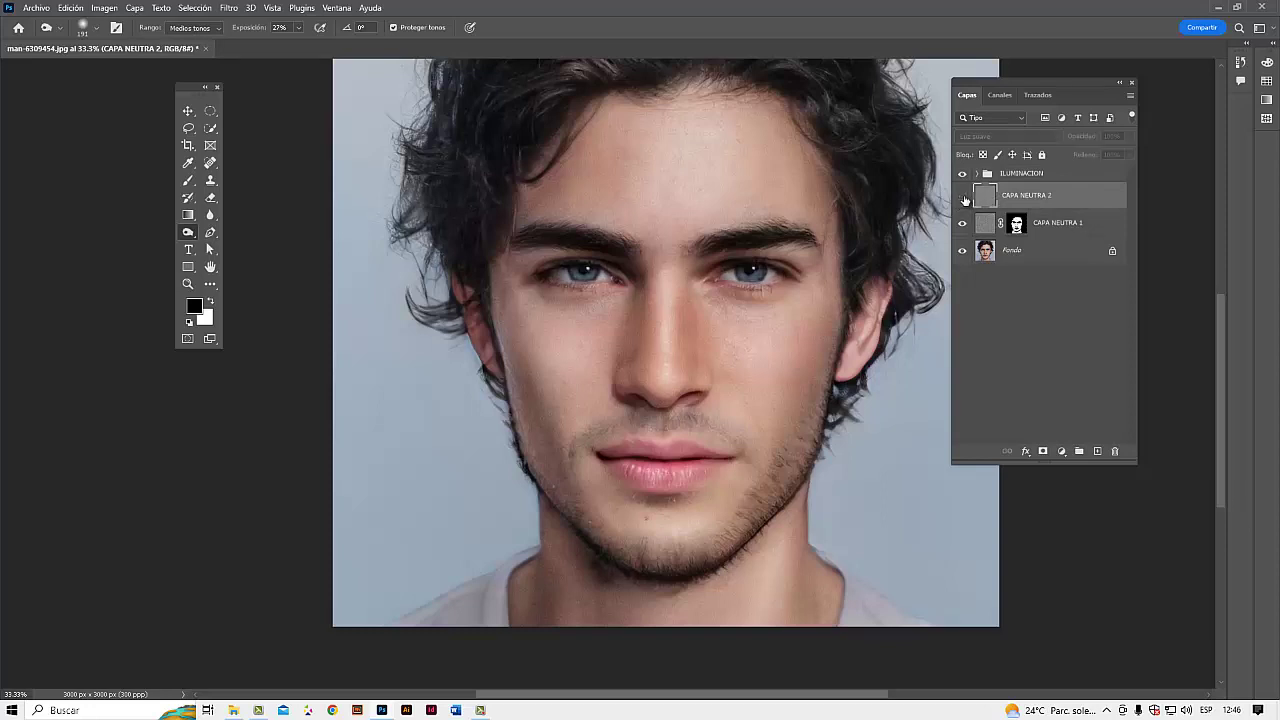
left_click(963, 198)
left_click(977, 174)
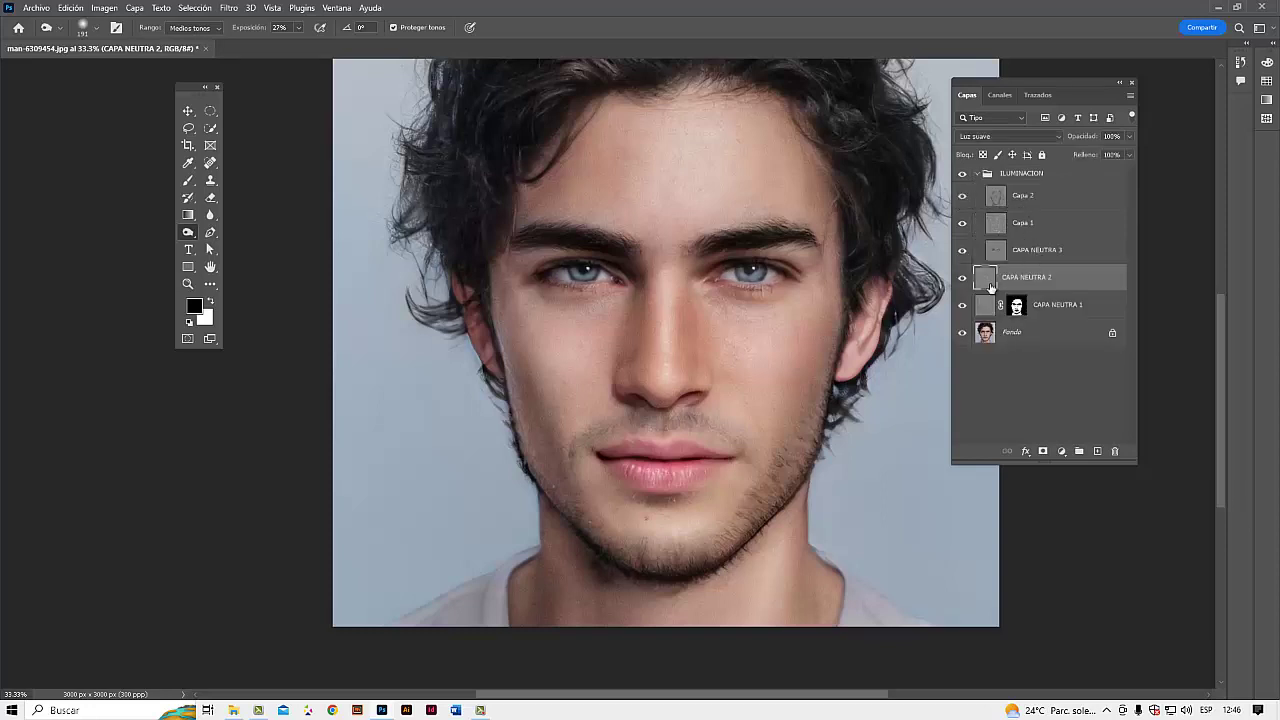
left_click_drag(990, 285, 1033, 276)
left_click(977, 174)
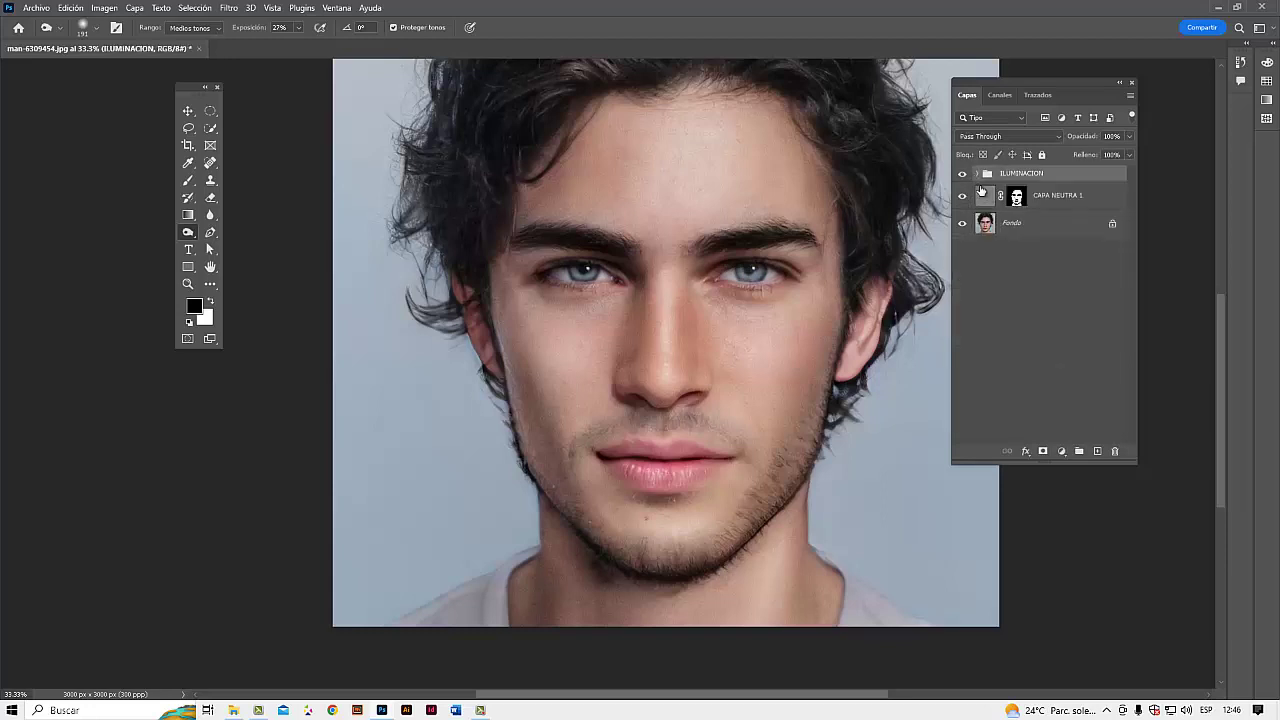
- Put CAPA NEUTRA 1 in its own group and name the group TEXTURA DE PIEL
left_click(1069, 206)
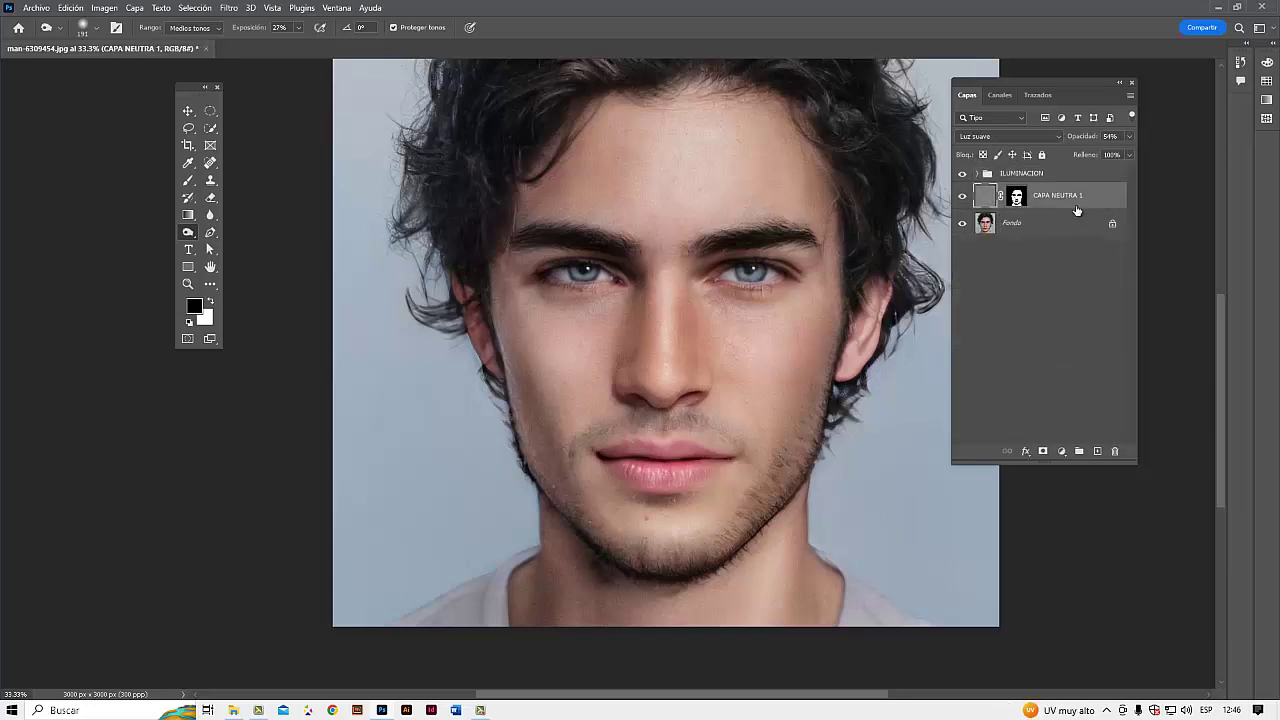
key("ctrl+g")
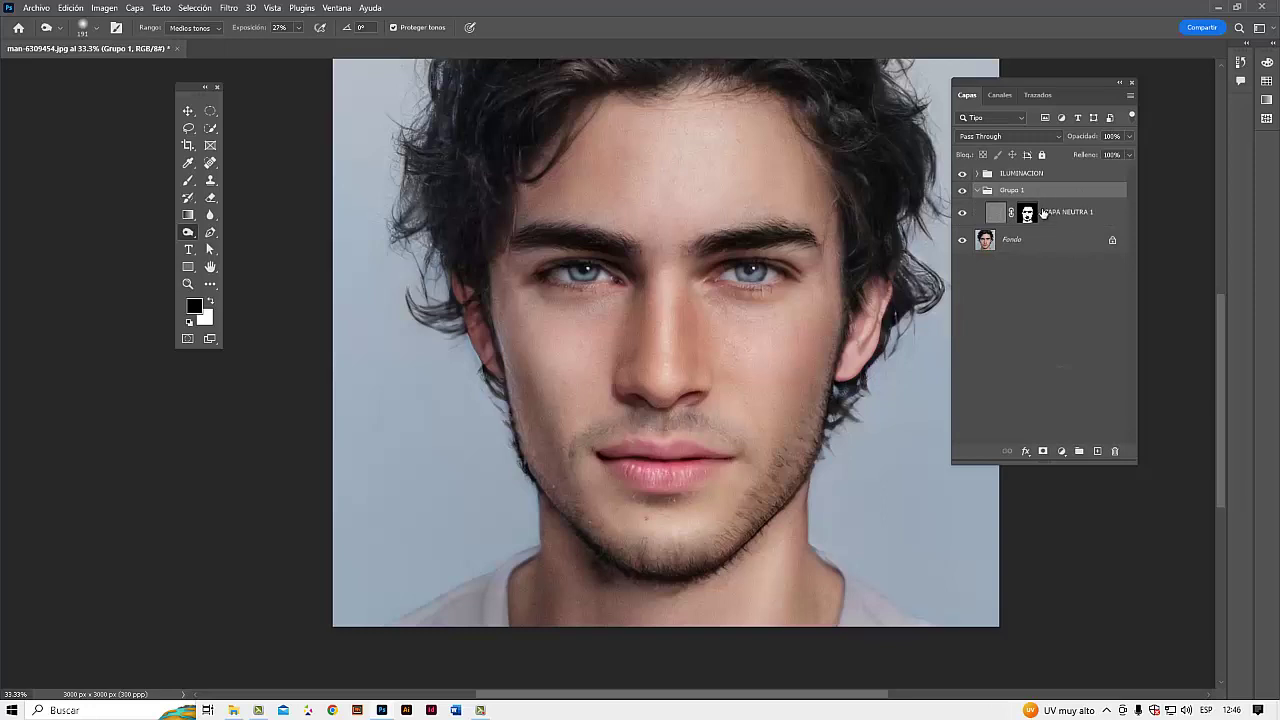
left_click(977, 191)
double_click(1013, 191)
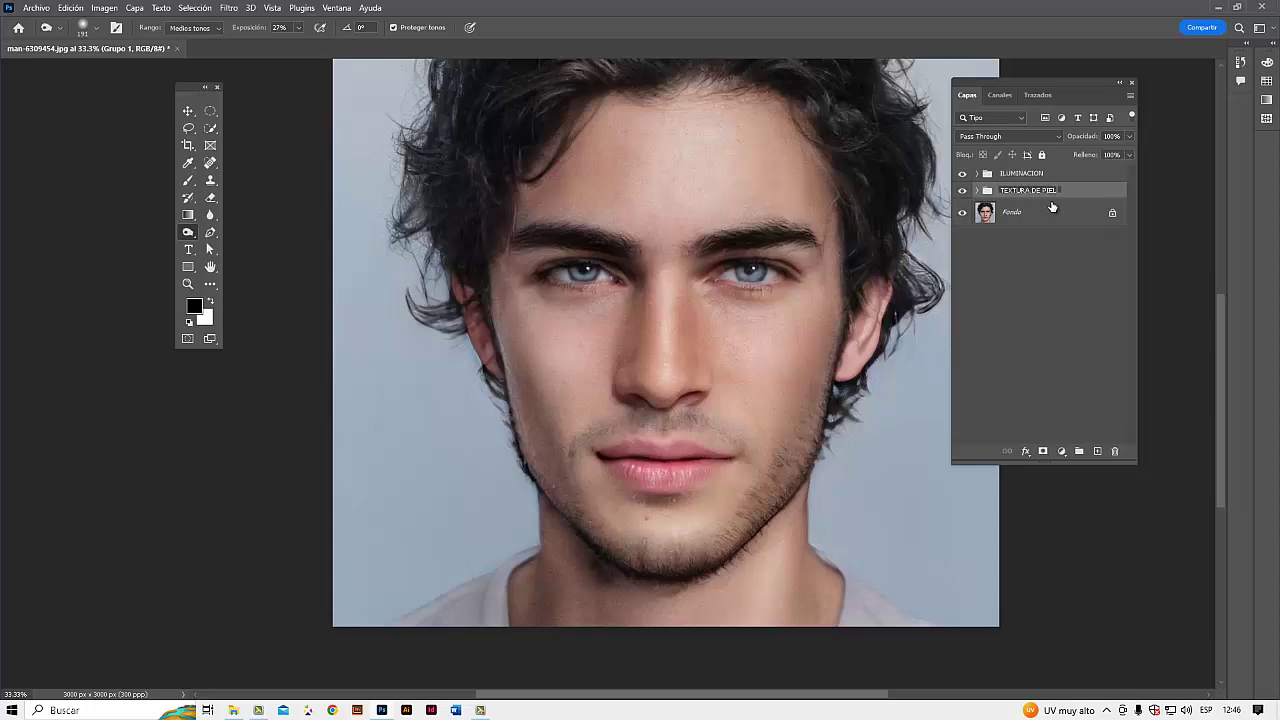
left_click(1083, 275)
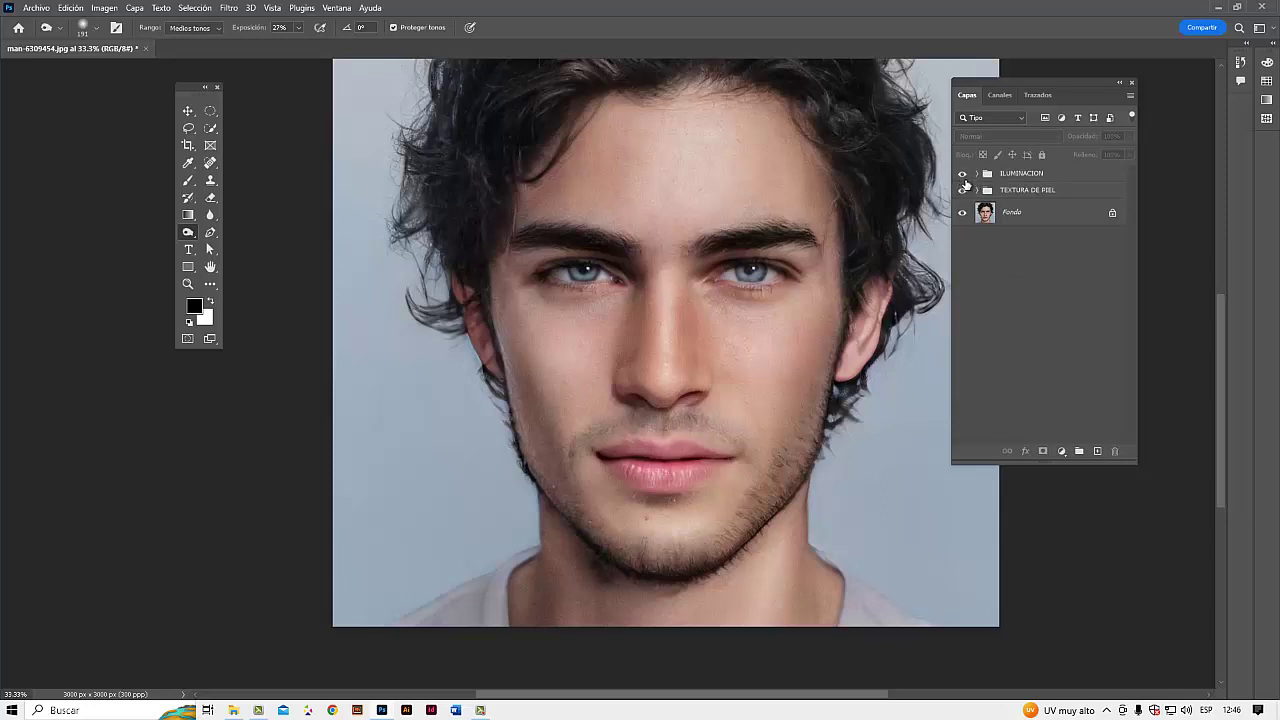
- Inspect the TEXTURA DE PIEL group and compare the portrait with the ILUMINACION group hidden and shown
left_click(977, 191)
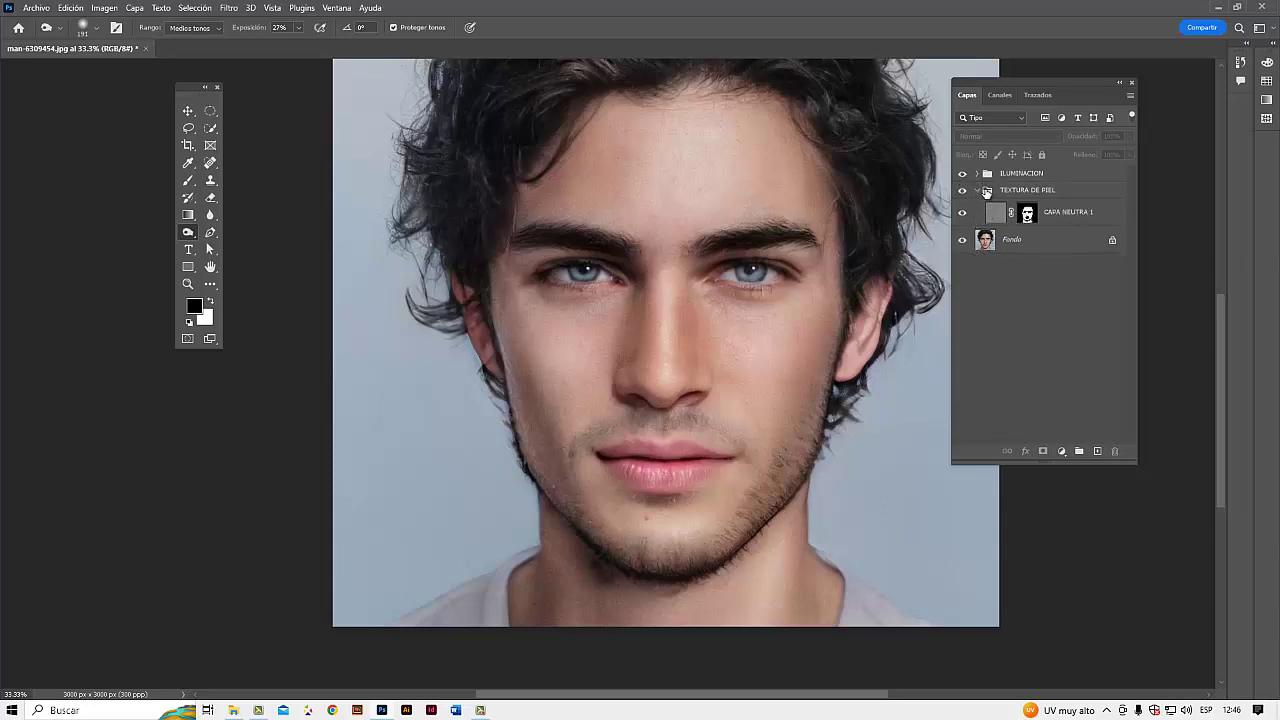
left_click(976, 192)
scroll(777, 347, "up", 1)
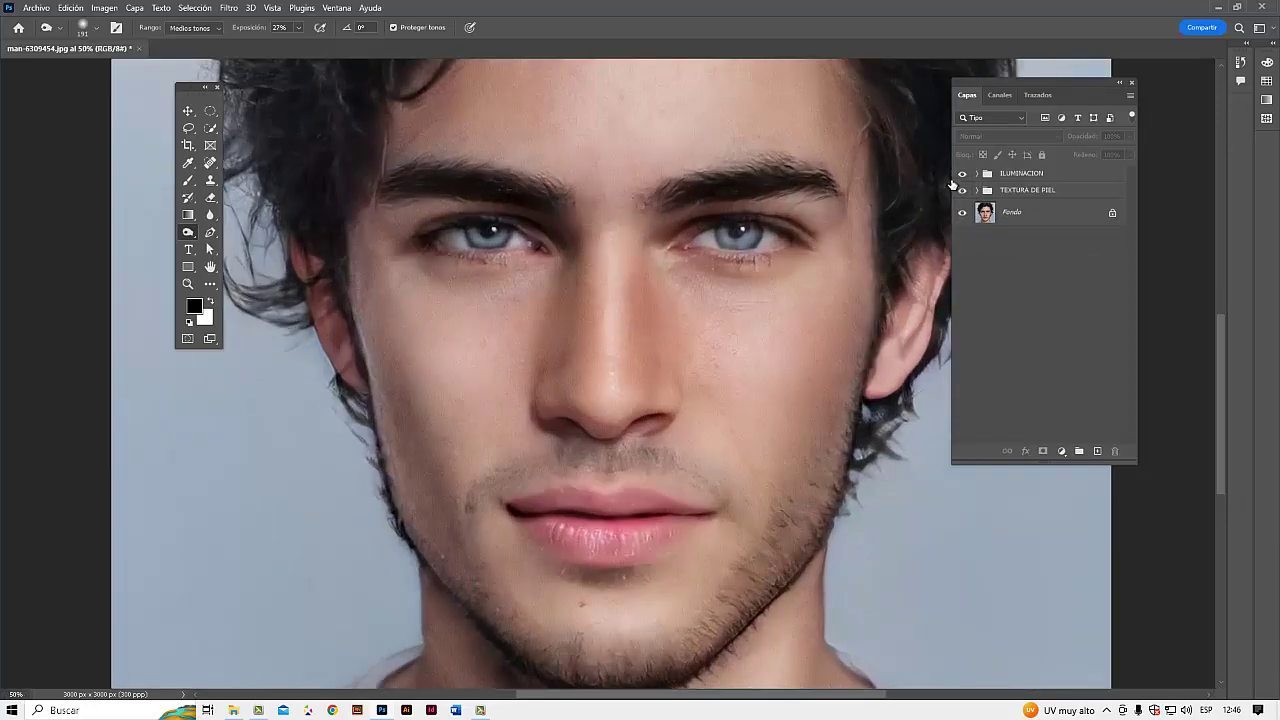
left_click(966, 175)
scroll(814, 337, "down", 1)
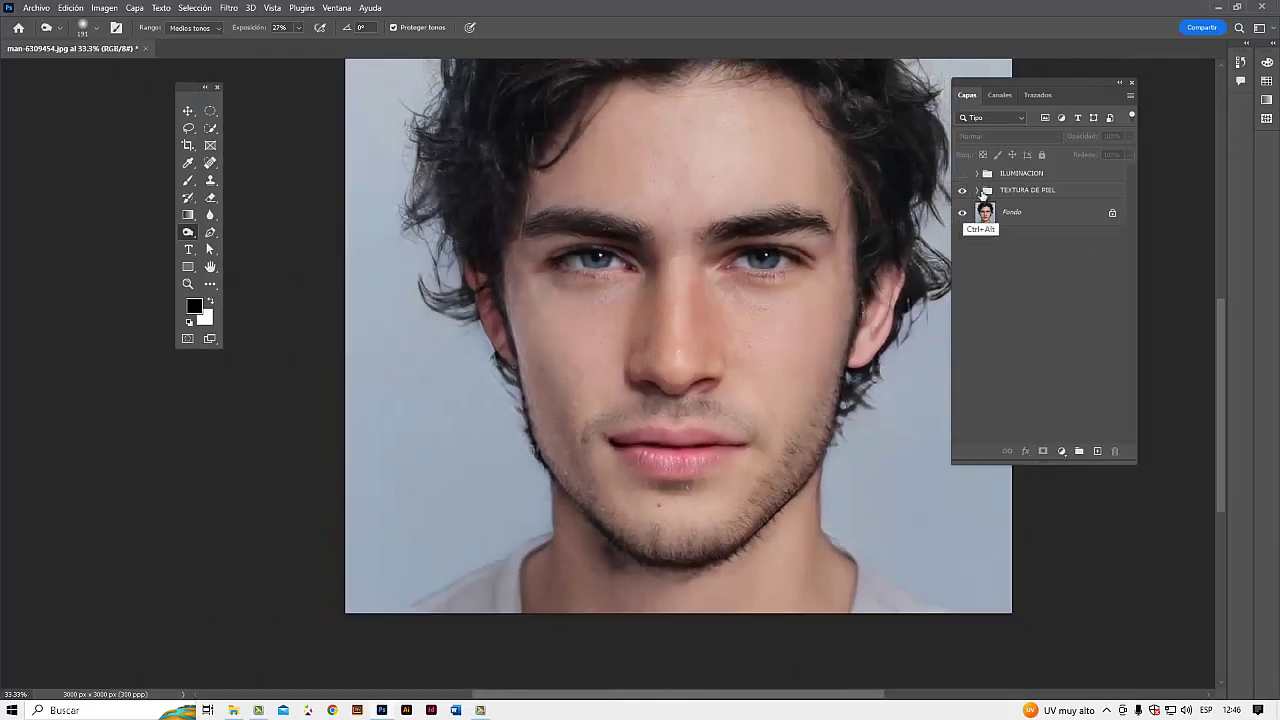
left_click(963, 175)
left_click(963, 175)
left_click(964, 175)
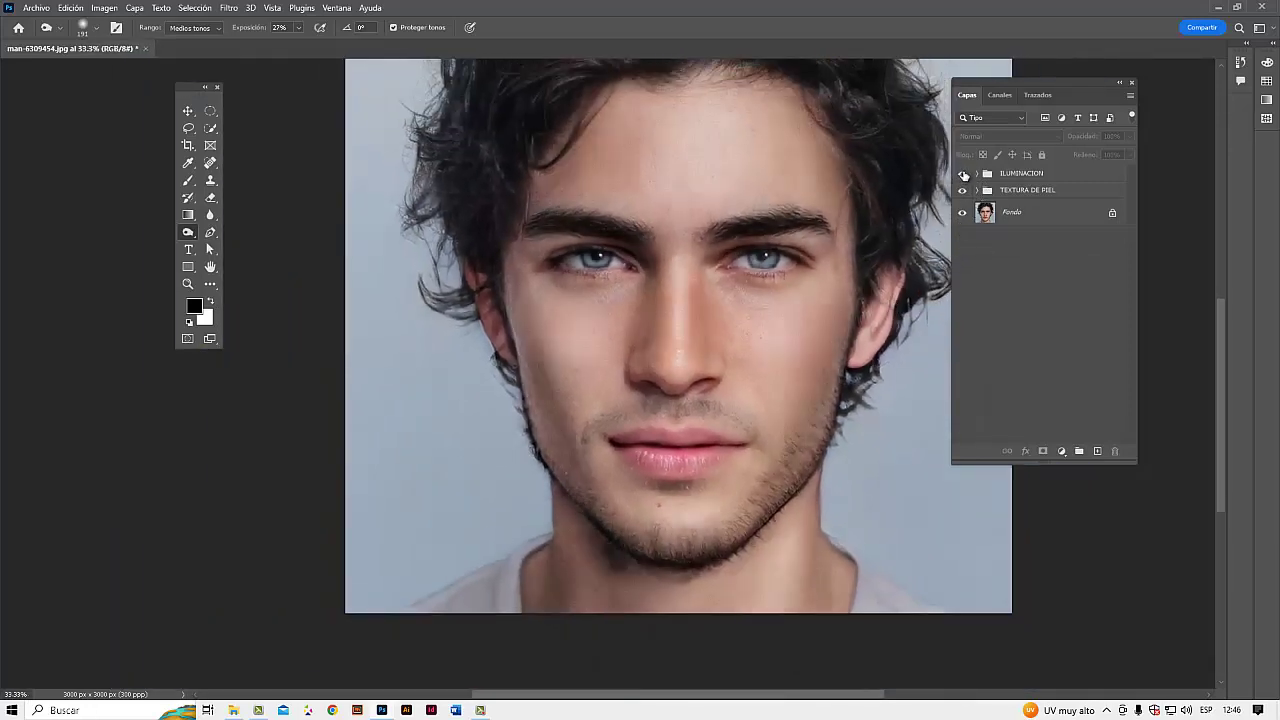
left_click(965, 175)
left_click(966, 176)
- Expand the TEXTURA DE PIEL and ILUMINACION groups and compare the portrait with Capa 2 hidden and shown
left_click(976, 191)
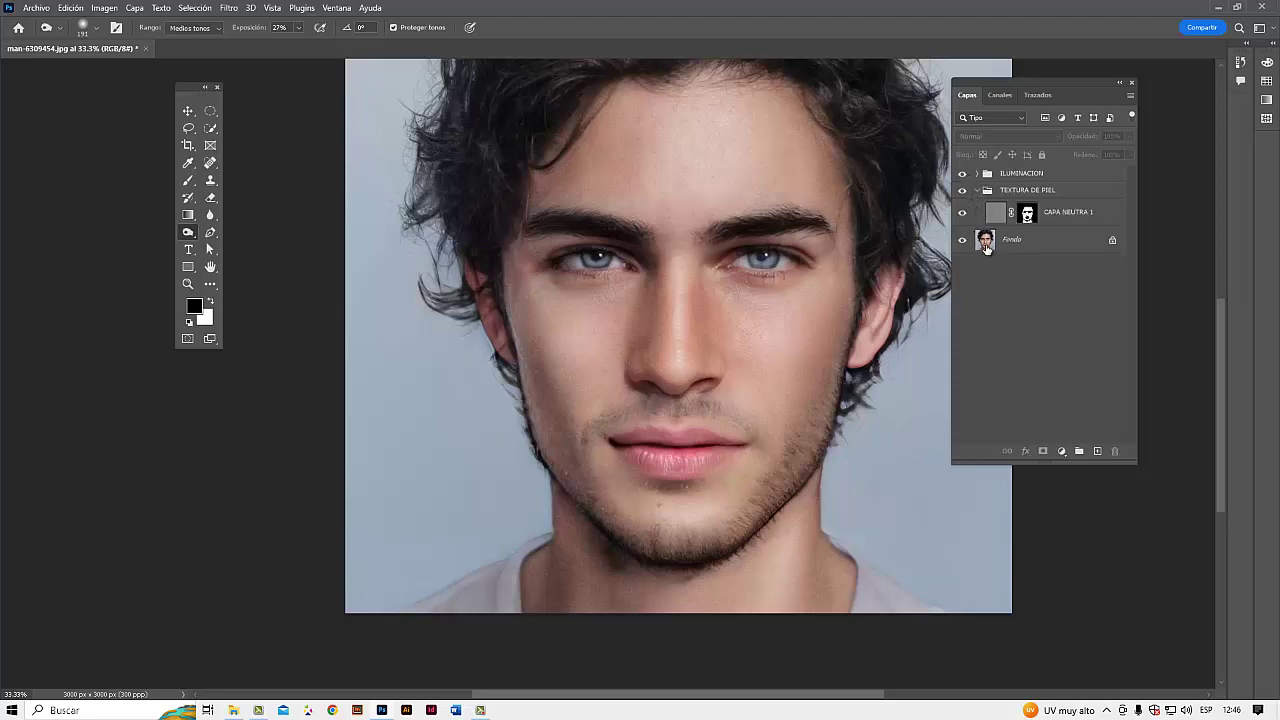
left_click(976, 174)
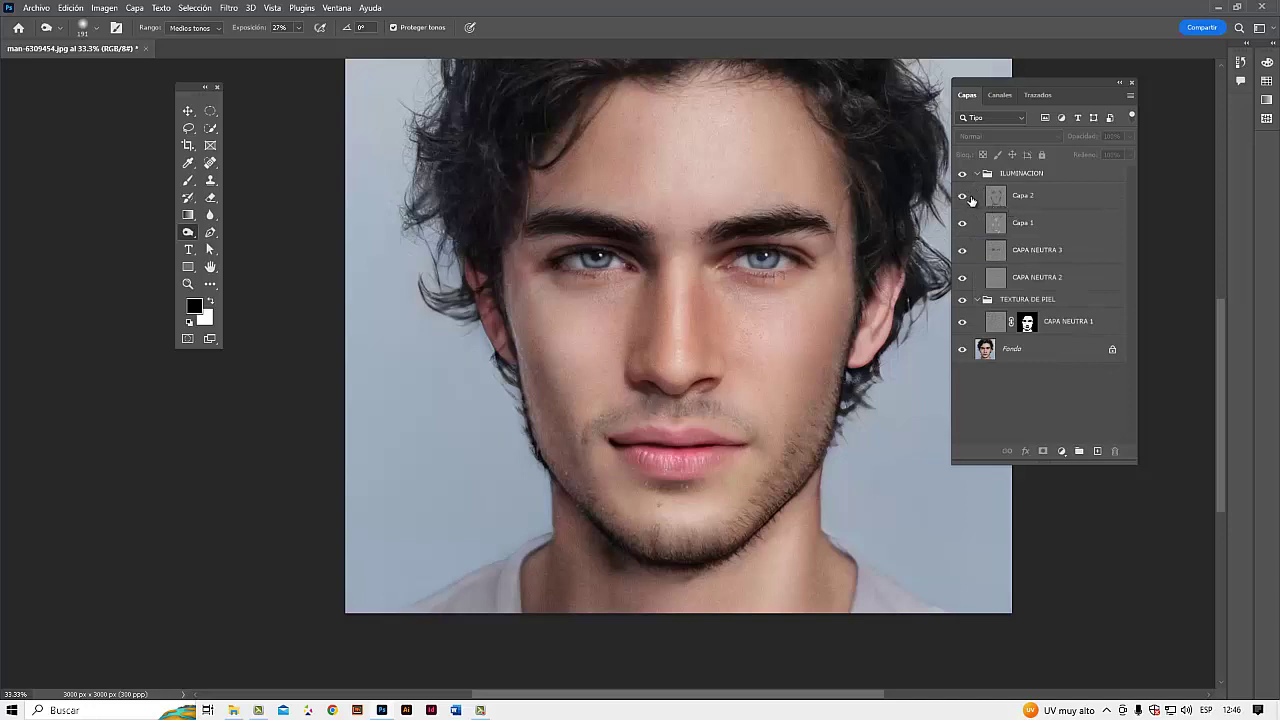
left_click(962, 198)
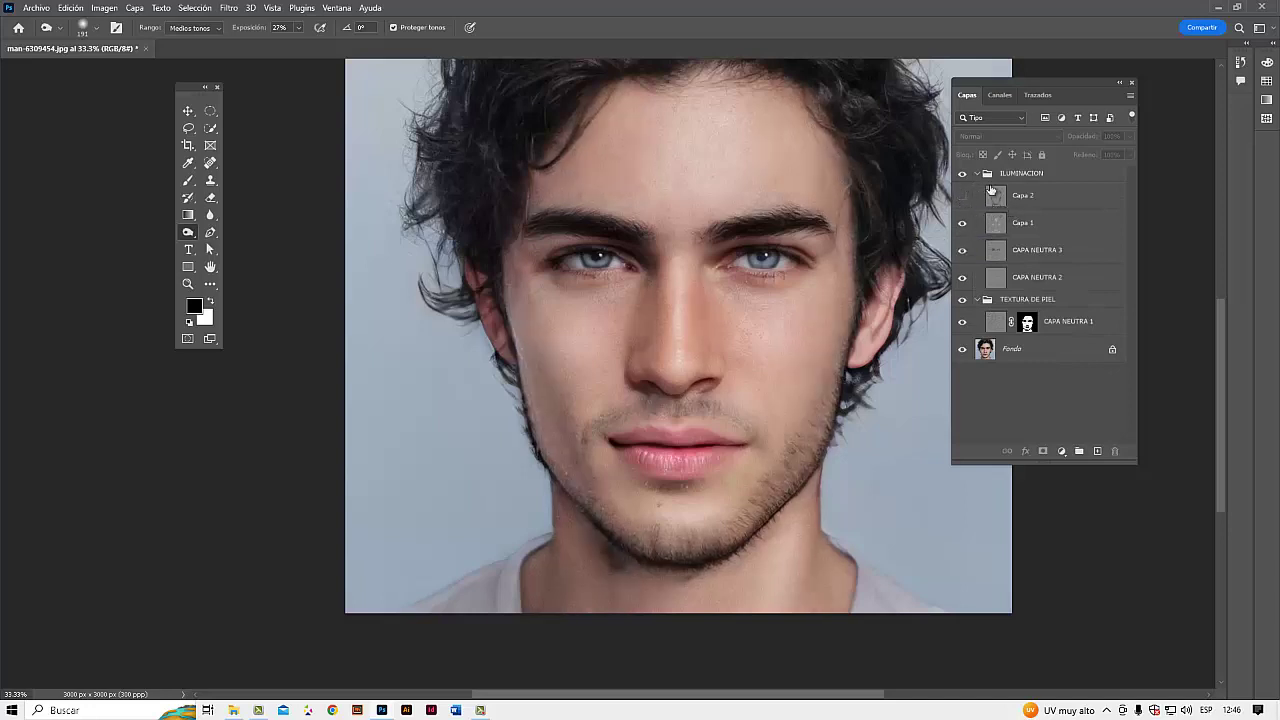
left_click(962, 201)
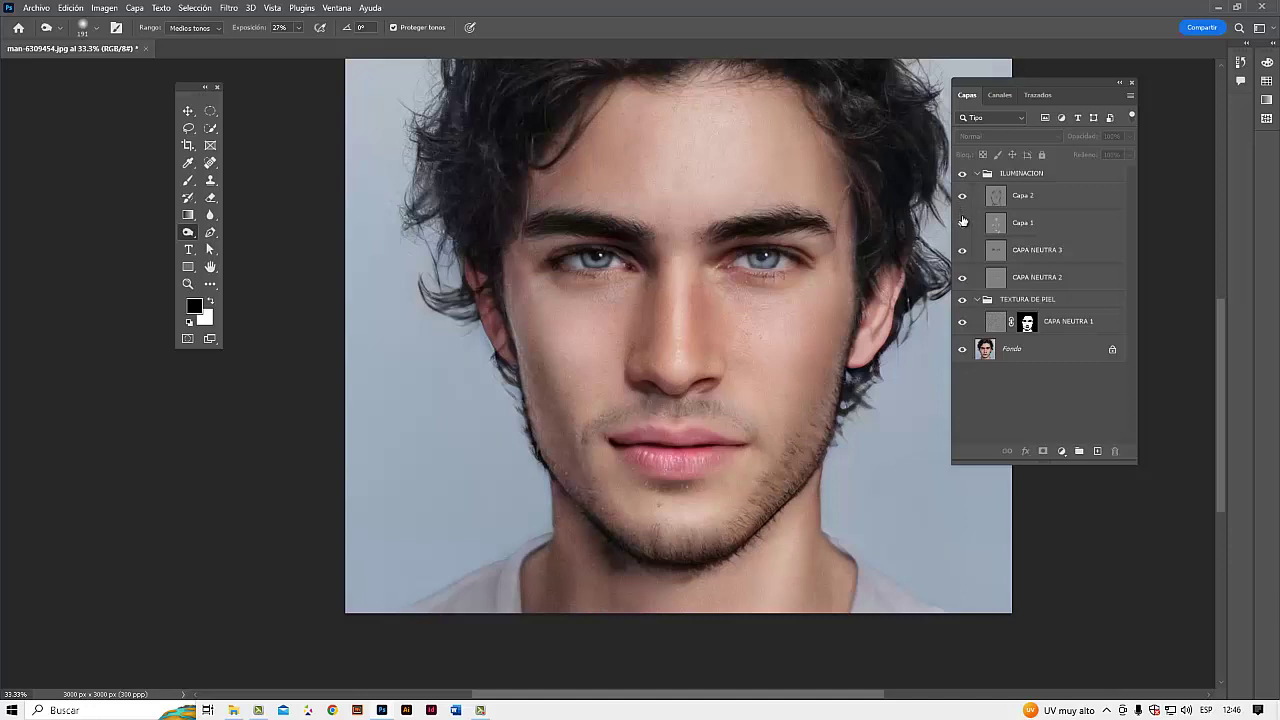
left_click(963, 199)
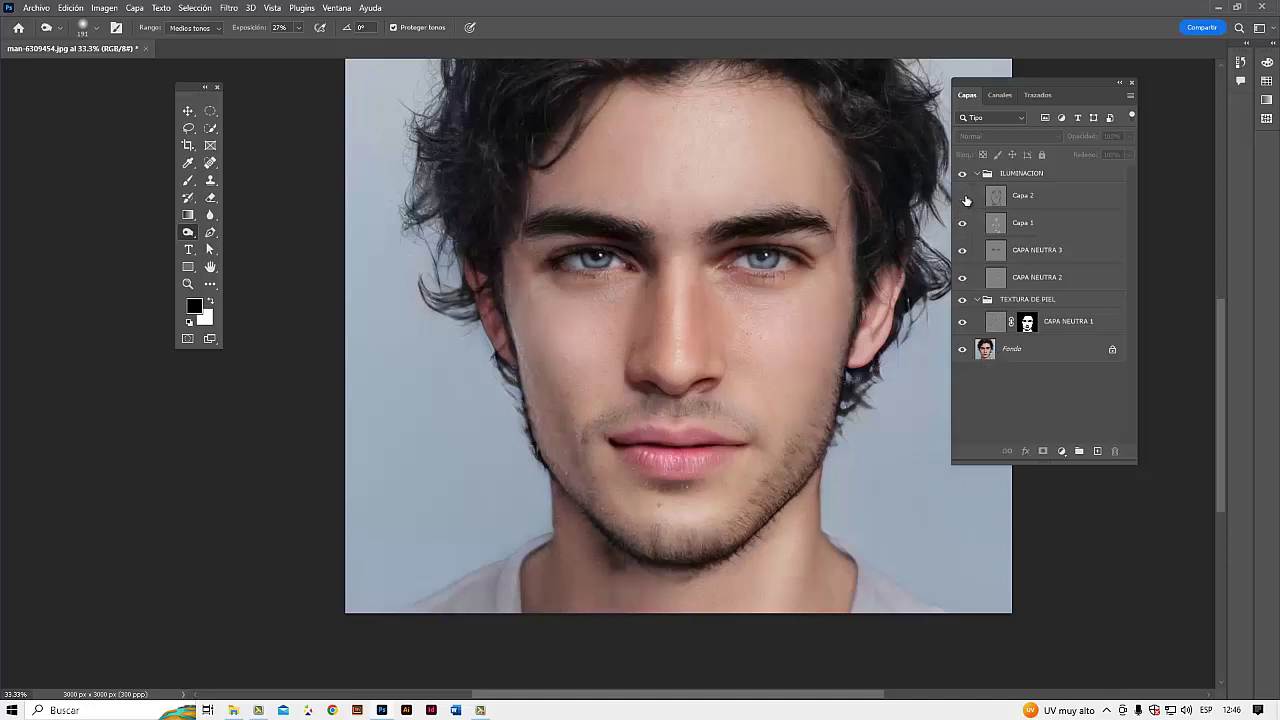
left_click(964, 200)
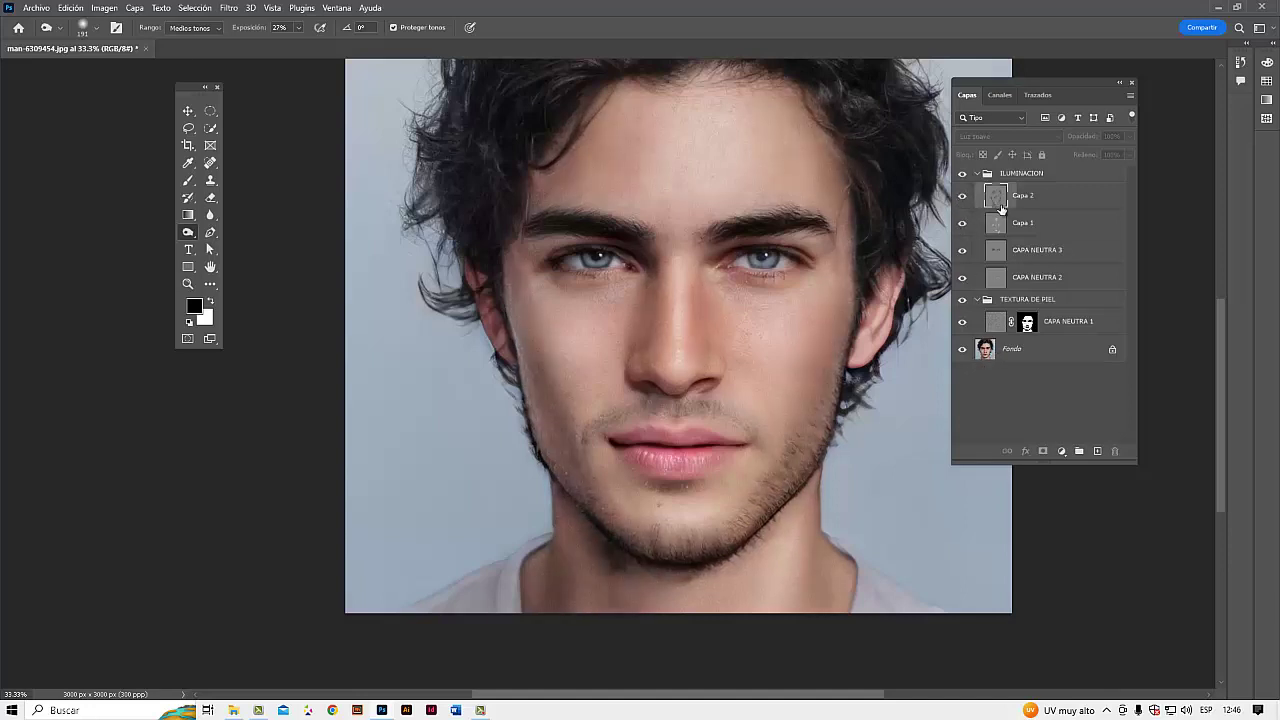
- Select Capa 2 and compare the portrait with CAPA NEUTRA 3 and CAPA NEUTRA 2 each hidden and shown
left_click(1008, 208)
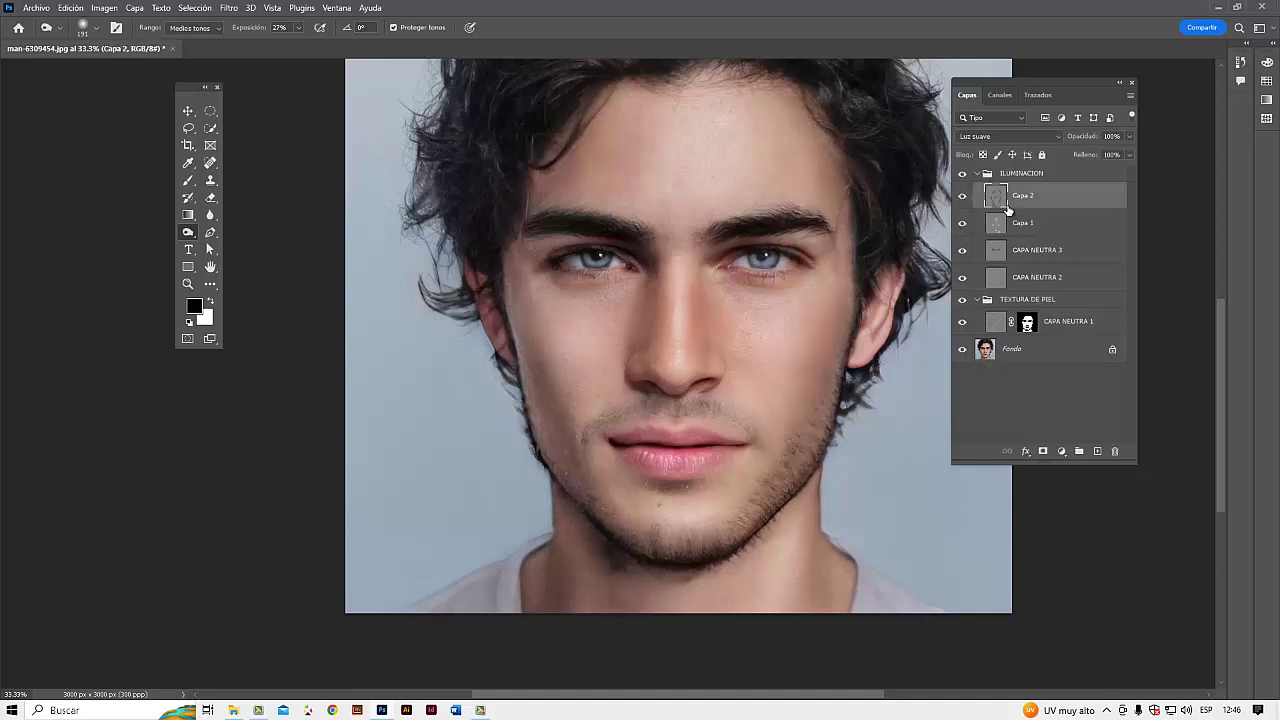
left_click(961, 252)
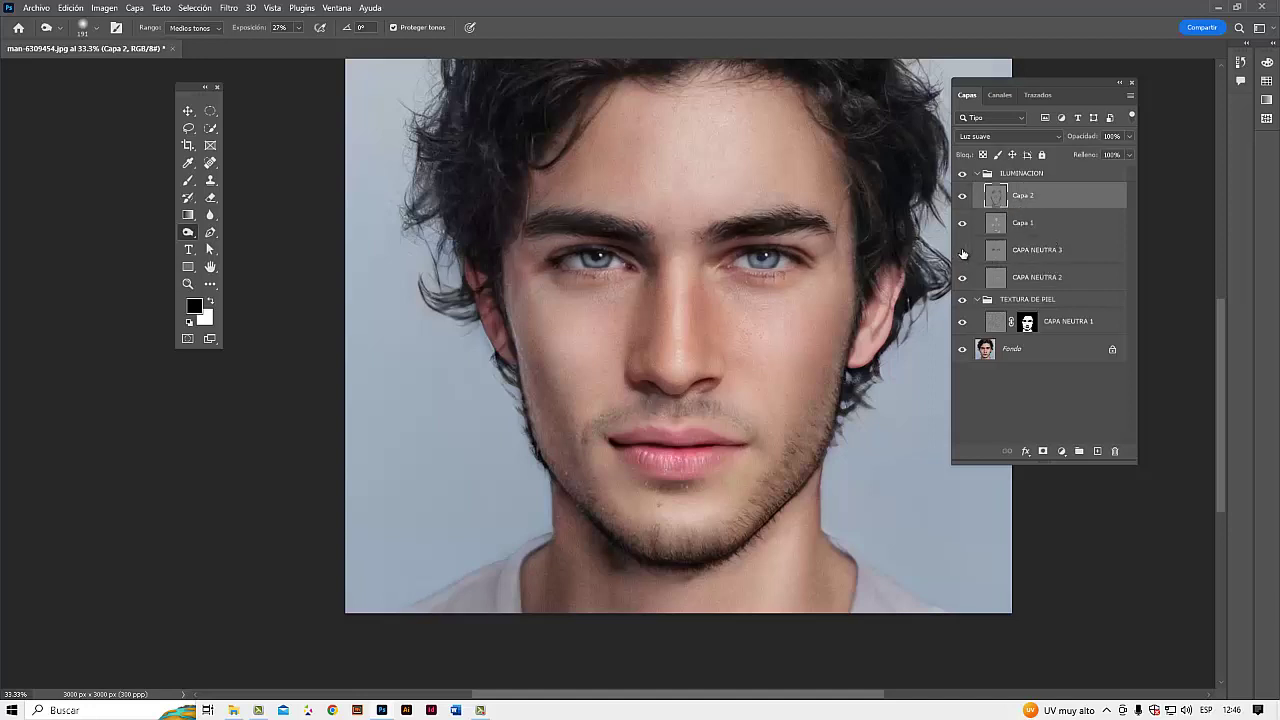
left_click(962, 252)
left_click(962, 278)
left_click(962, 278)
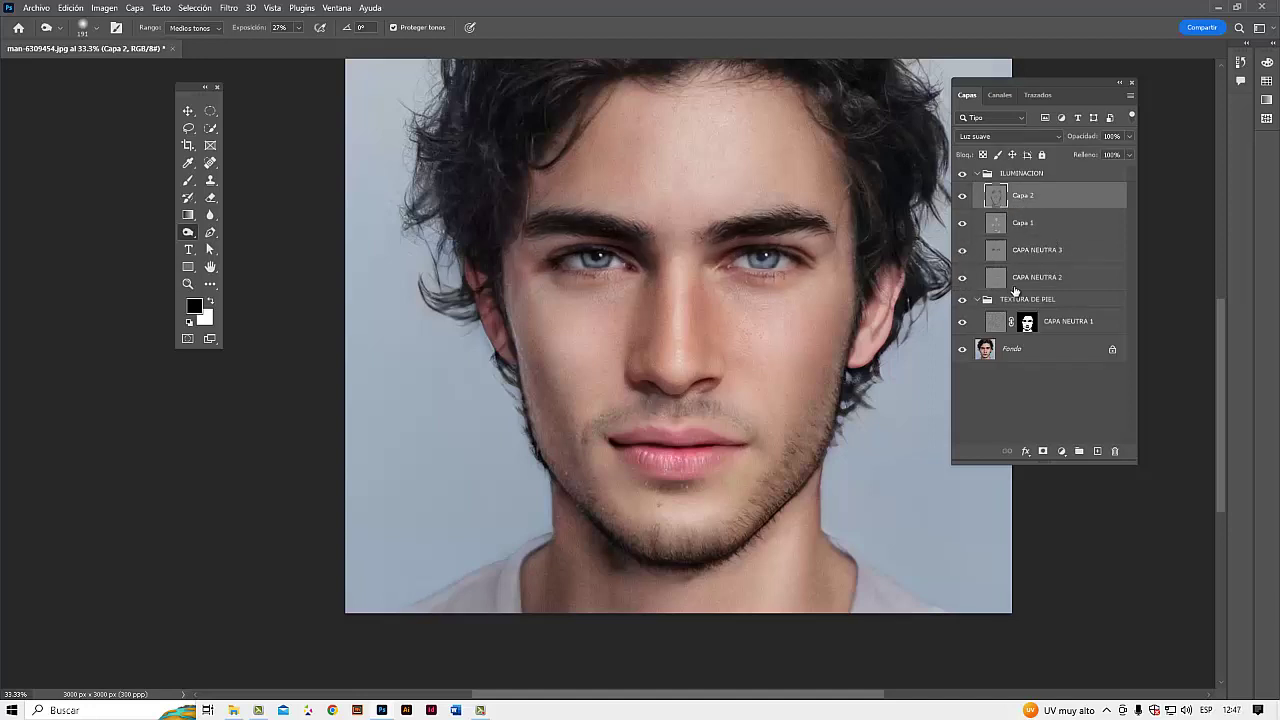
- Set CAPA NEUTRA 2 to Normal blending with the three layers above it hidden, inspect its gray painting, and show those layers again
left_click(1040, 280)
left_click(777, 306, "ctrl")
left_click(777, 294, "ctrl")
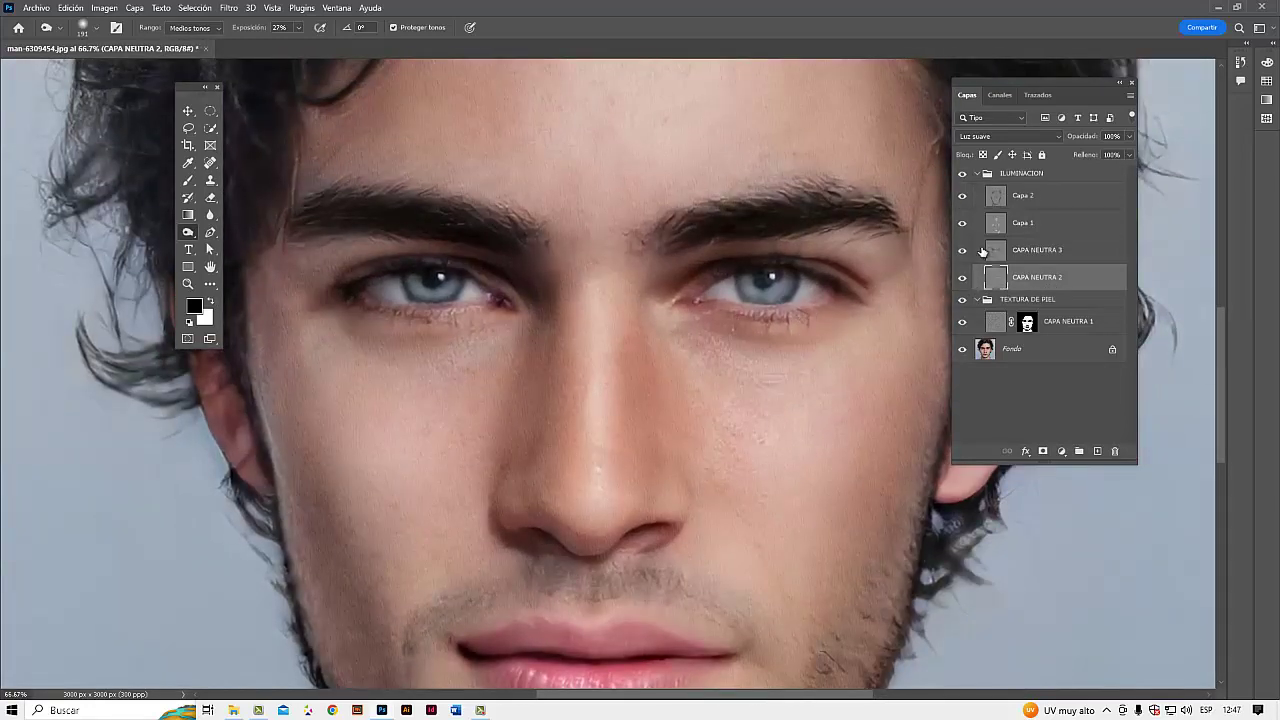
left_click_drag(965, 252, 964, 199)
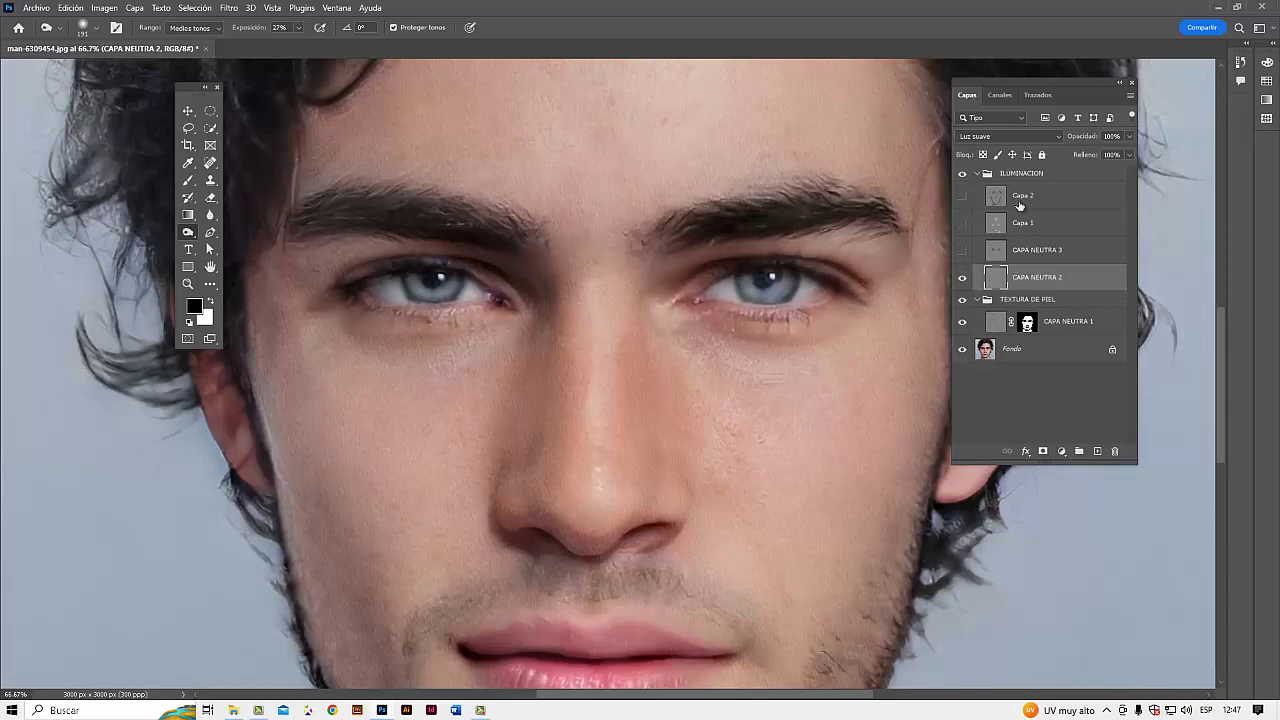
left_click(1012, 136)
left_click(975, 148)
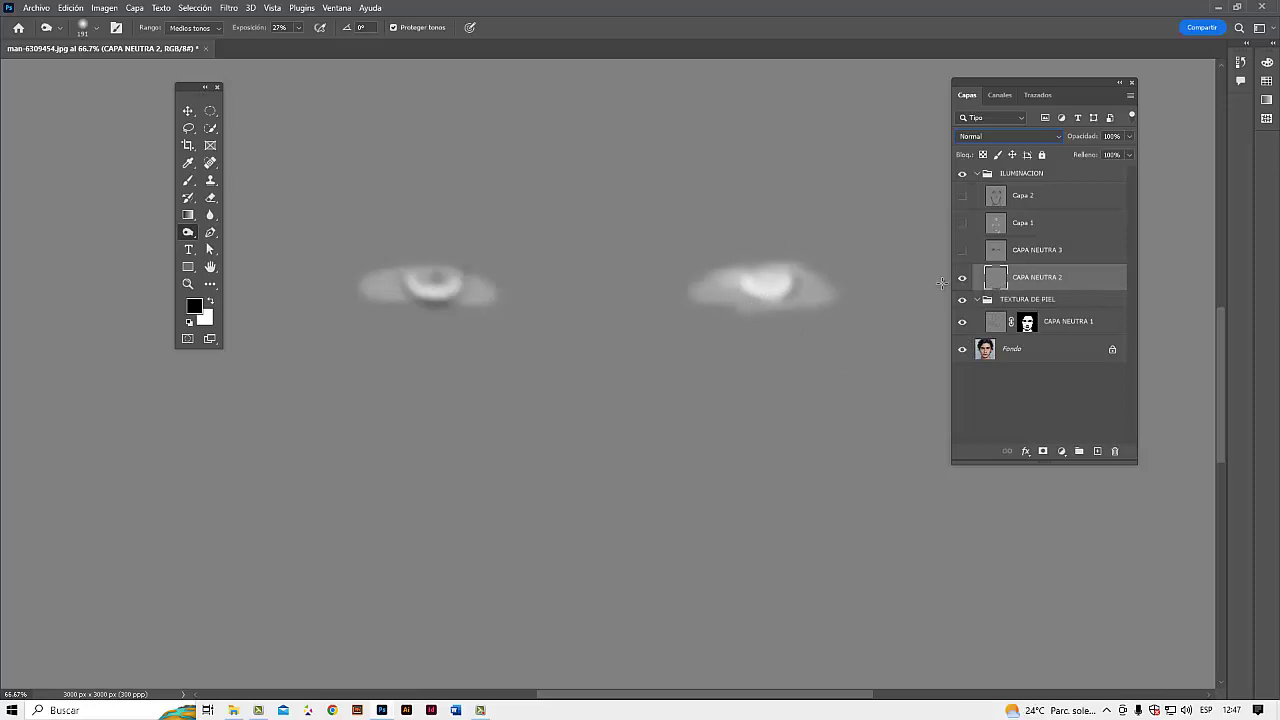
left_click_drag(958, 196, 962, 266)
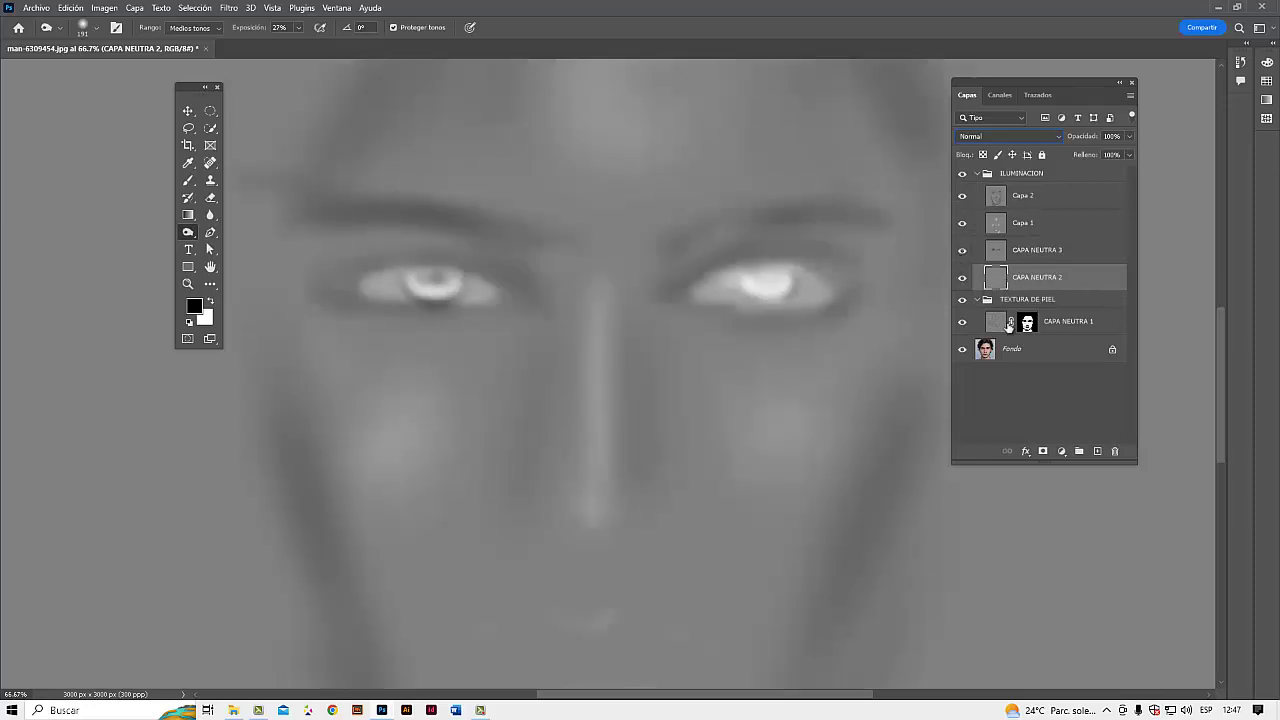
- Return CAPA NEUTRA 2 to Luz suave, compare it once more with Normal blending, and check the layer hidden and shown
left_click(1012, 137)
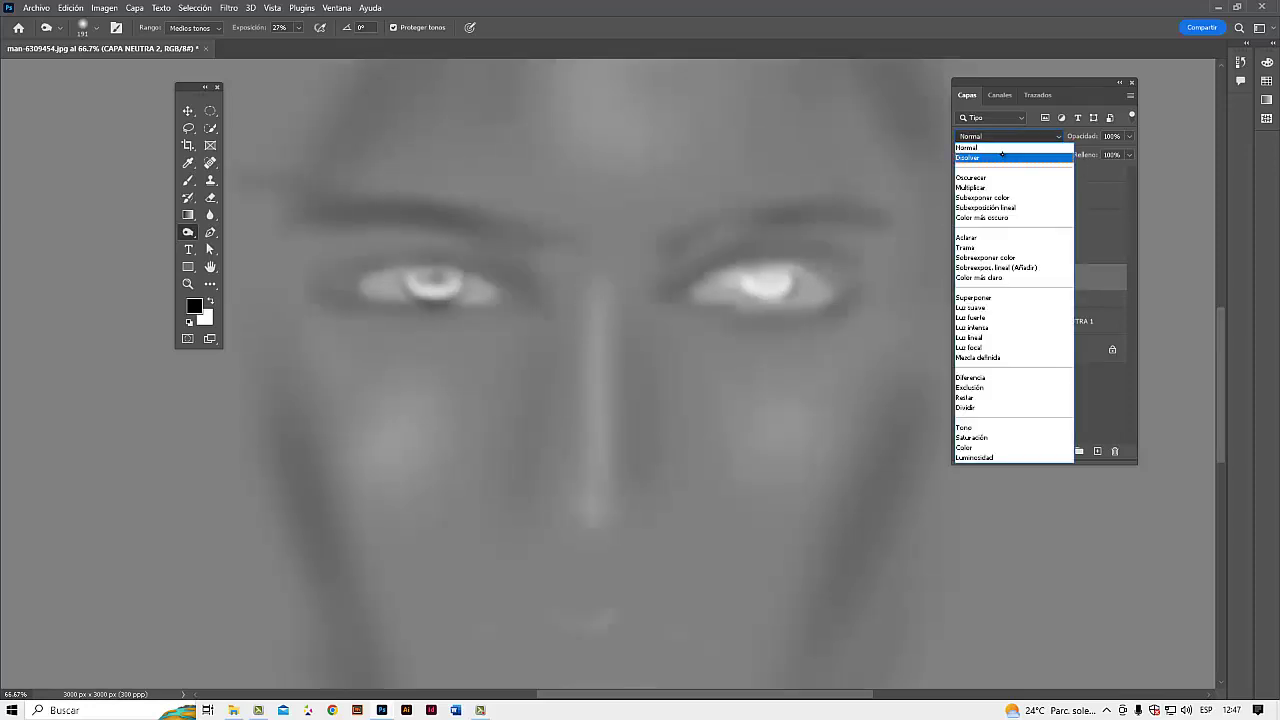
left_click(996, 149)
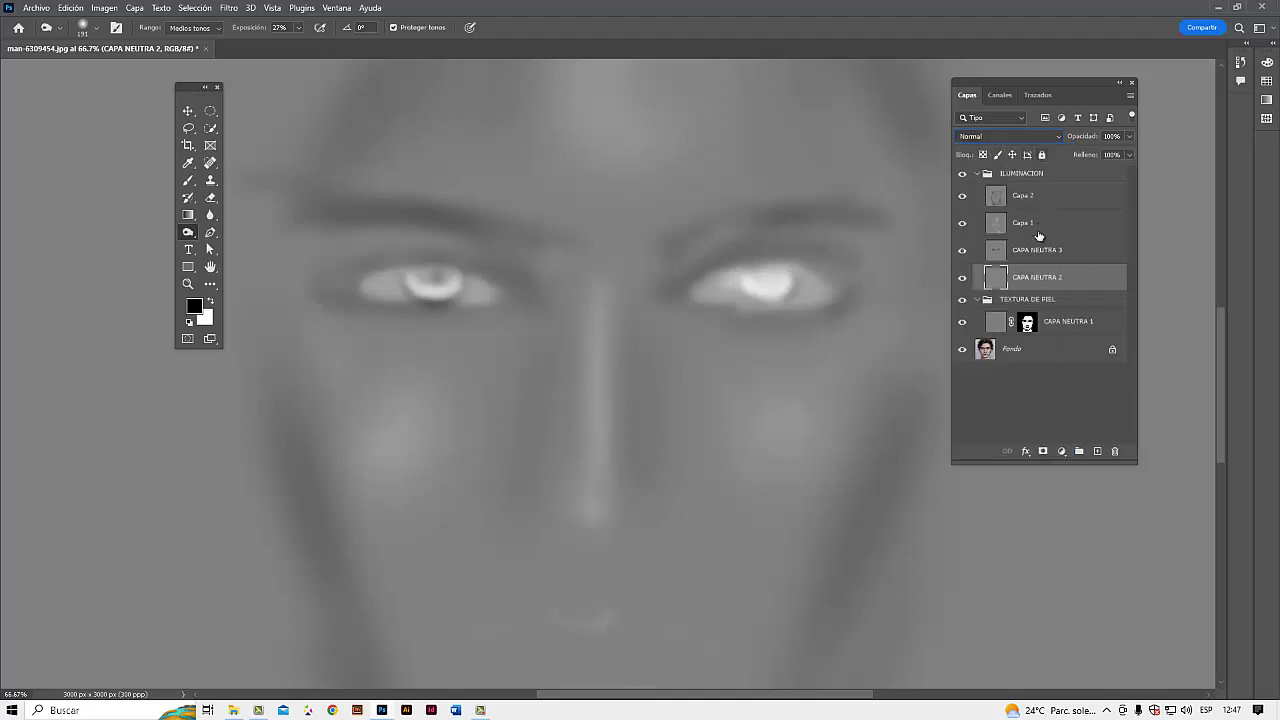
left_click(1012, 140)
left_click(1005, 294)
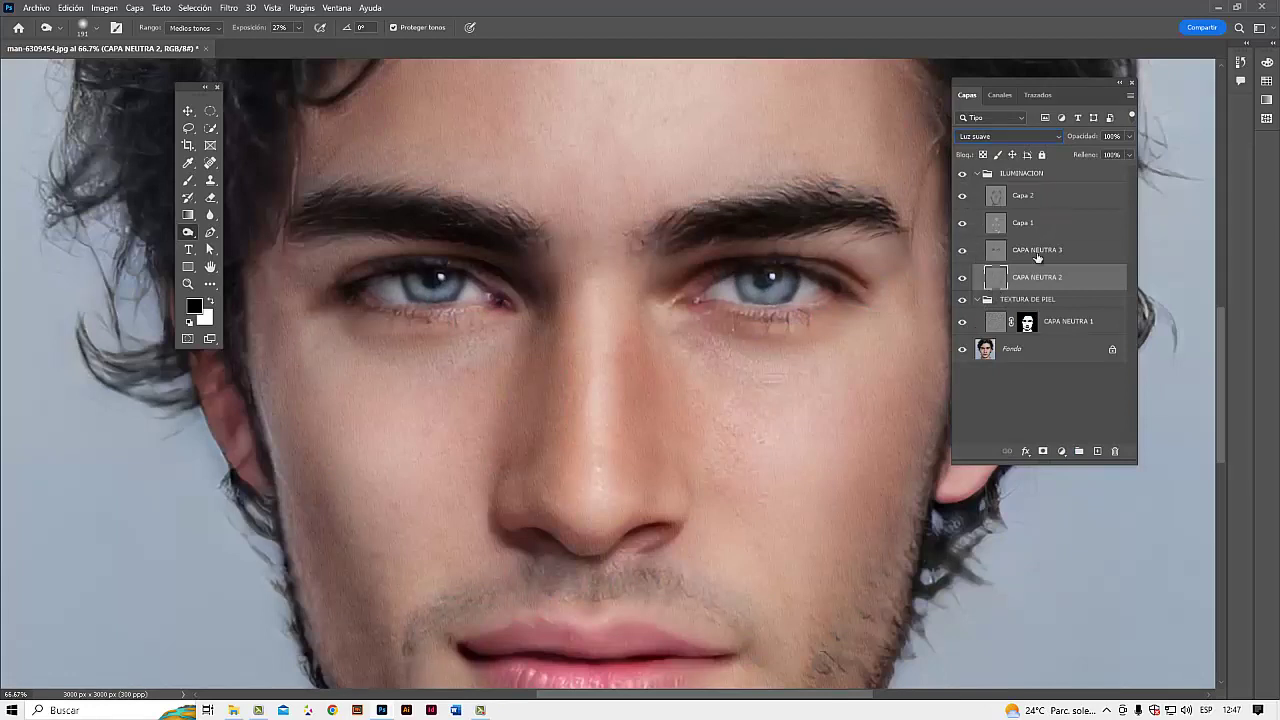
left_click(1009, 138)
left_click(996, 150)
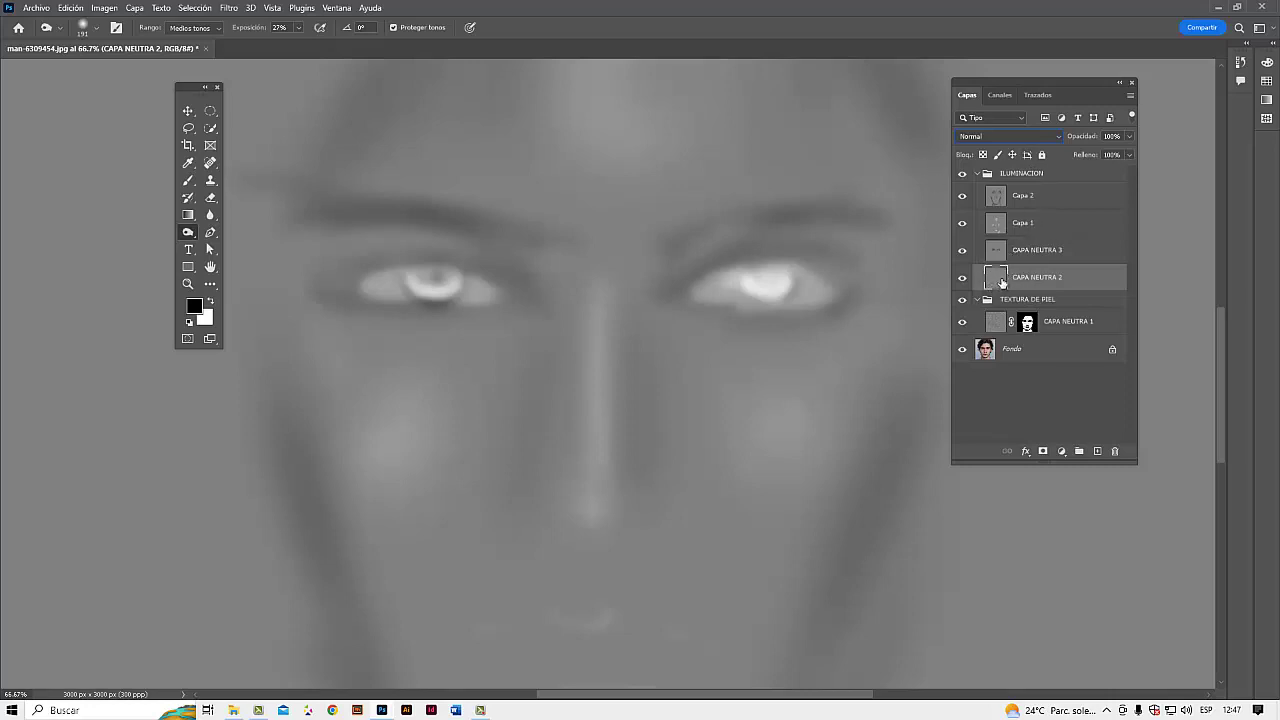
left_click(1010, 136)
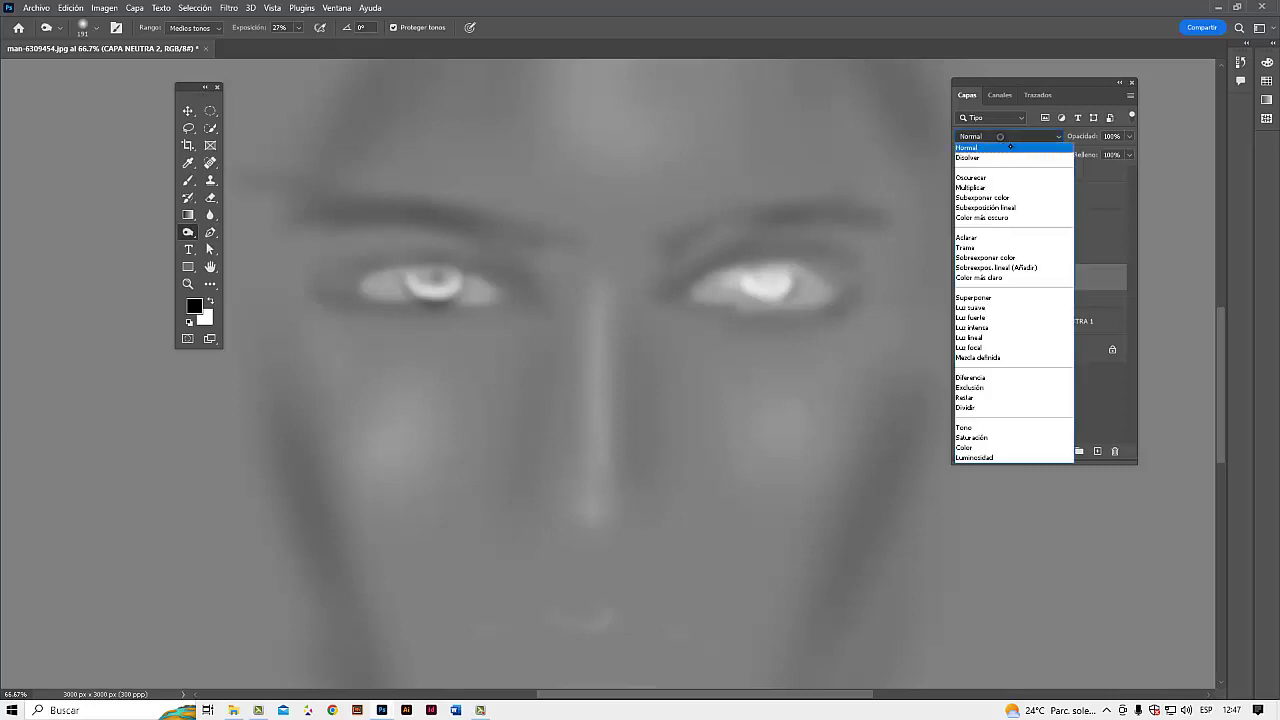
left_click(1010, 297)
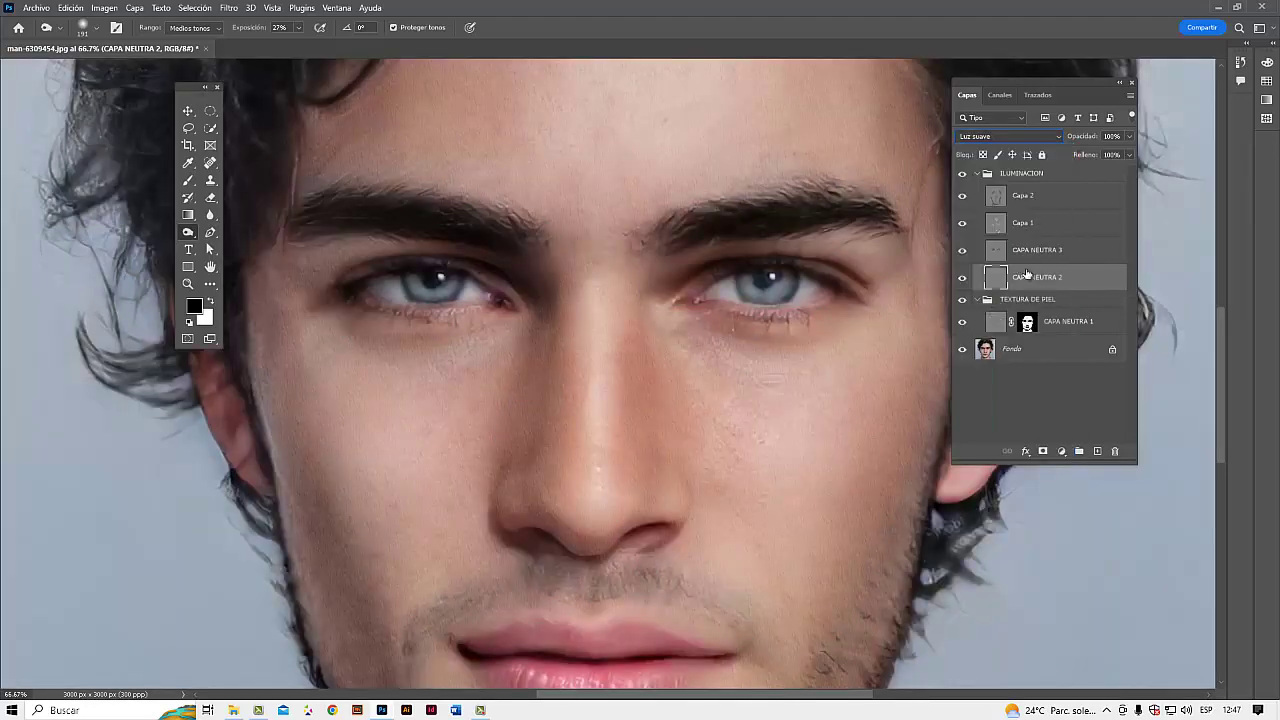
left_click(961, 281)
left_click(961, 281)
- Set the foreground color to neutral gray with RGB values 128, 128, 128
left_click(194, 305)
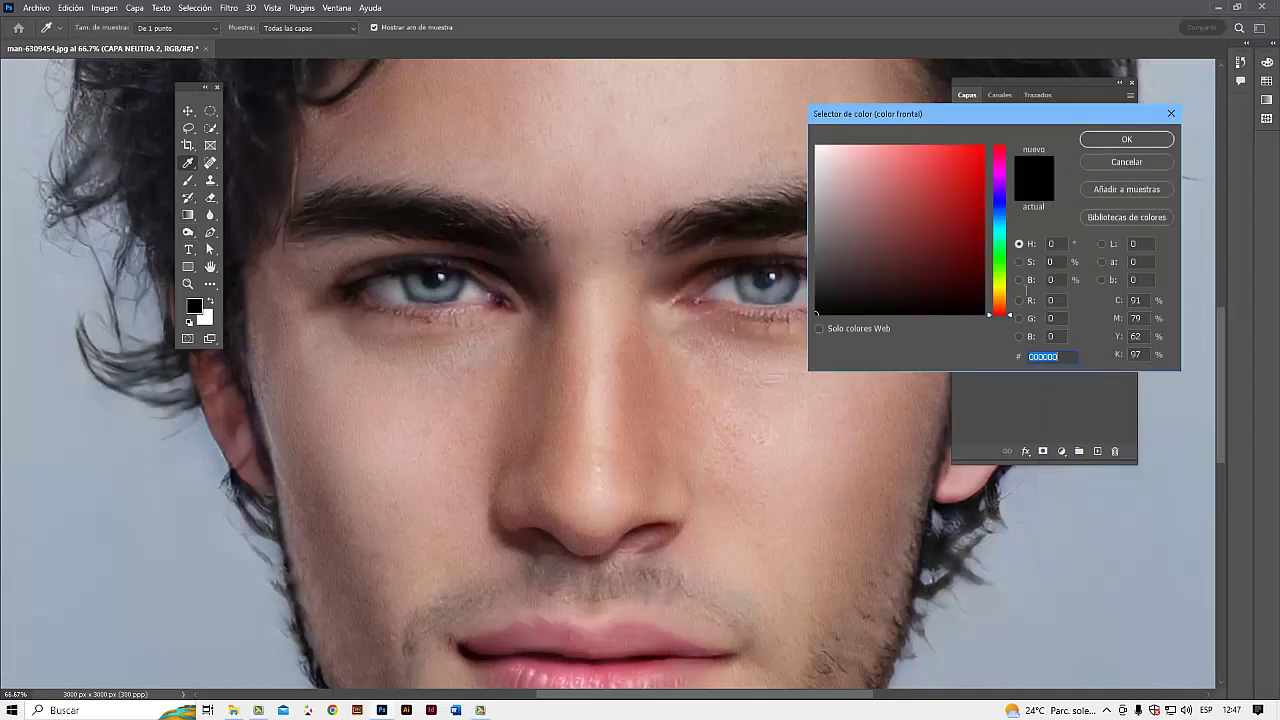
left_click(1059, 300)
type("128128")
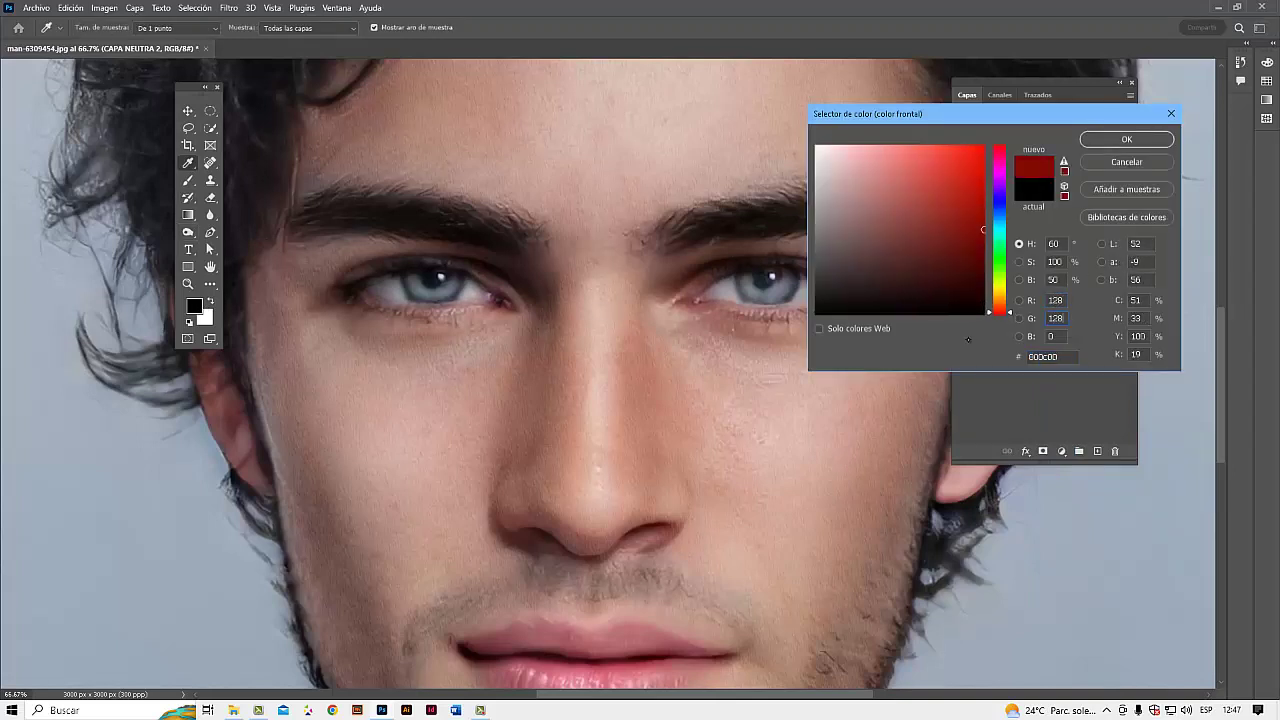
type("128")
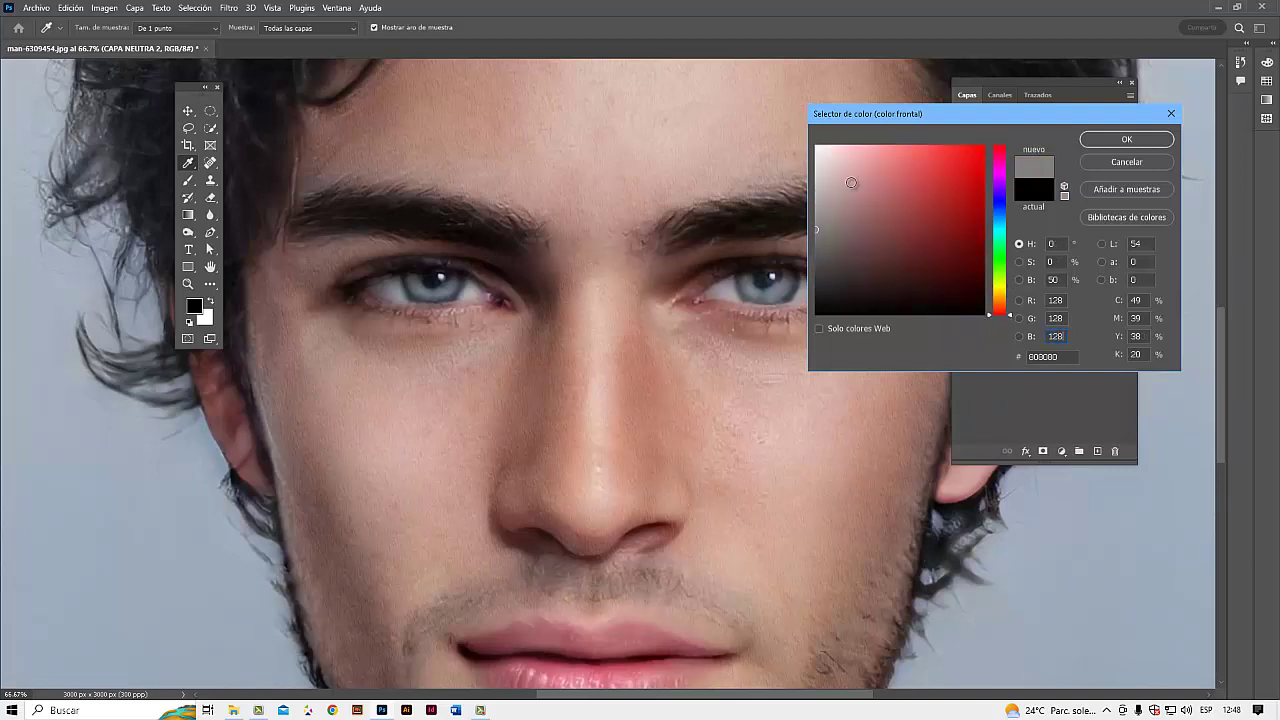
left_click(1136, 142)
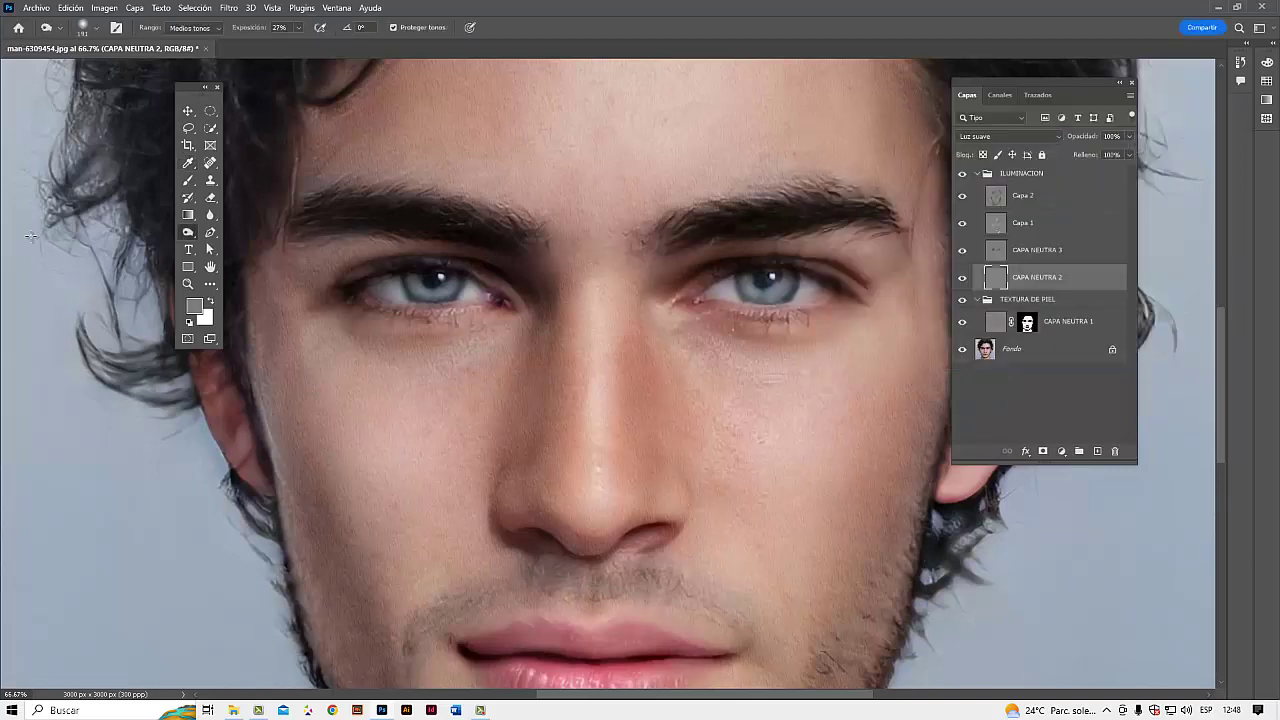
- Isolate CAPA NEUTRA 2, paint neutral gray over its lightened eye areas with the Brush tool, and show all layers again
left_click(189, 181)
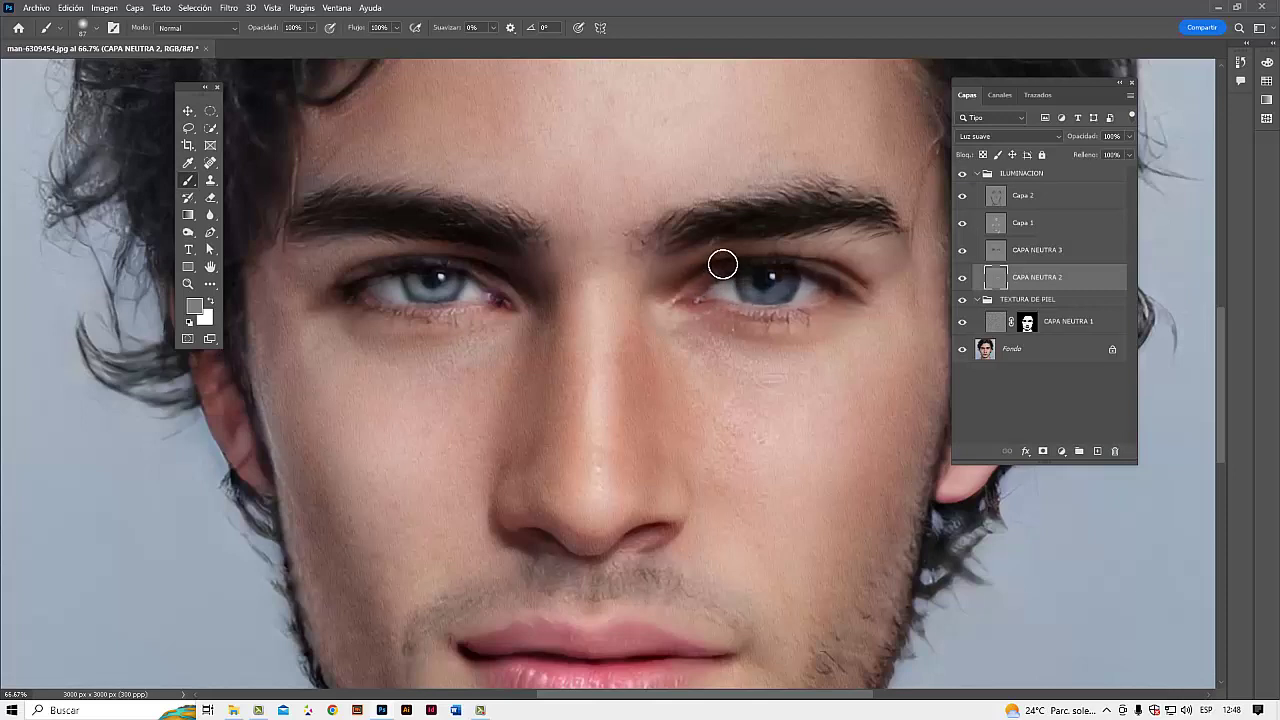
left_click(962, 277, "alt")
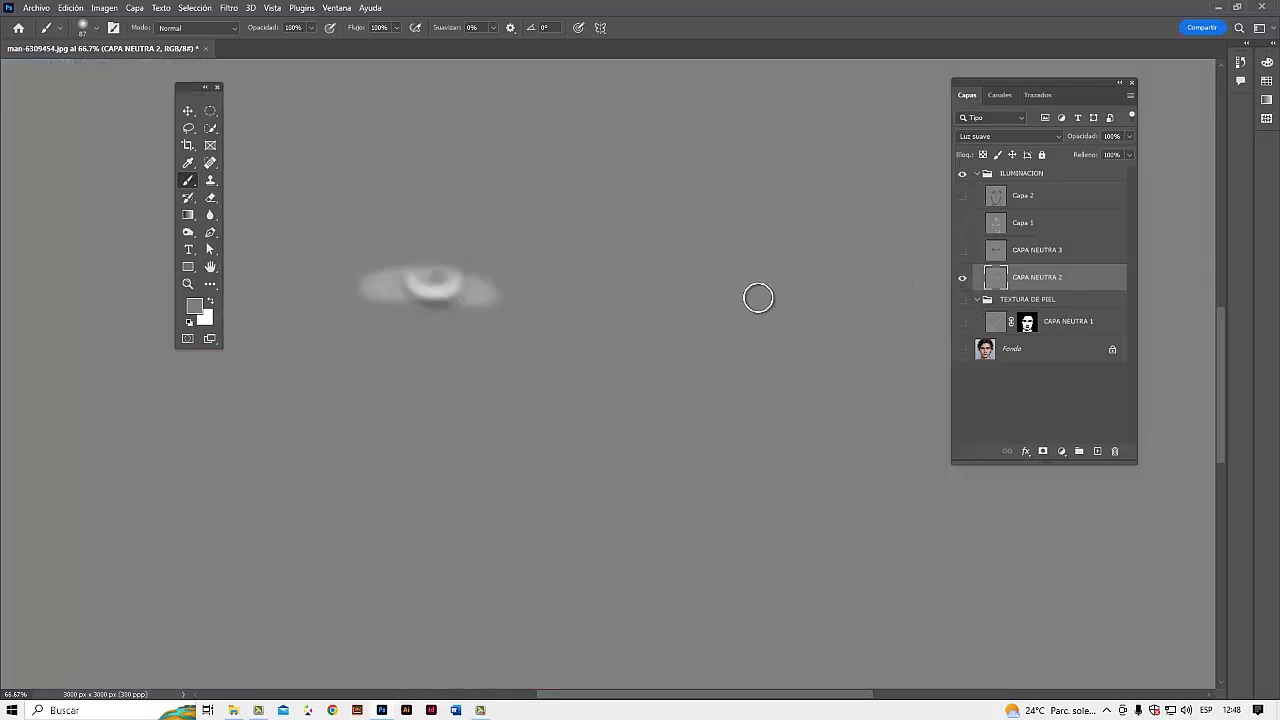
left_click_drag(486, 277, 482, 296)
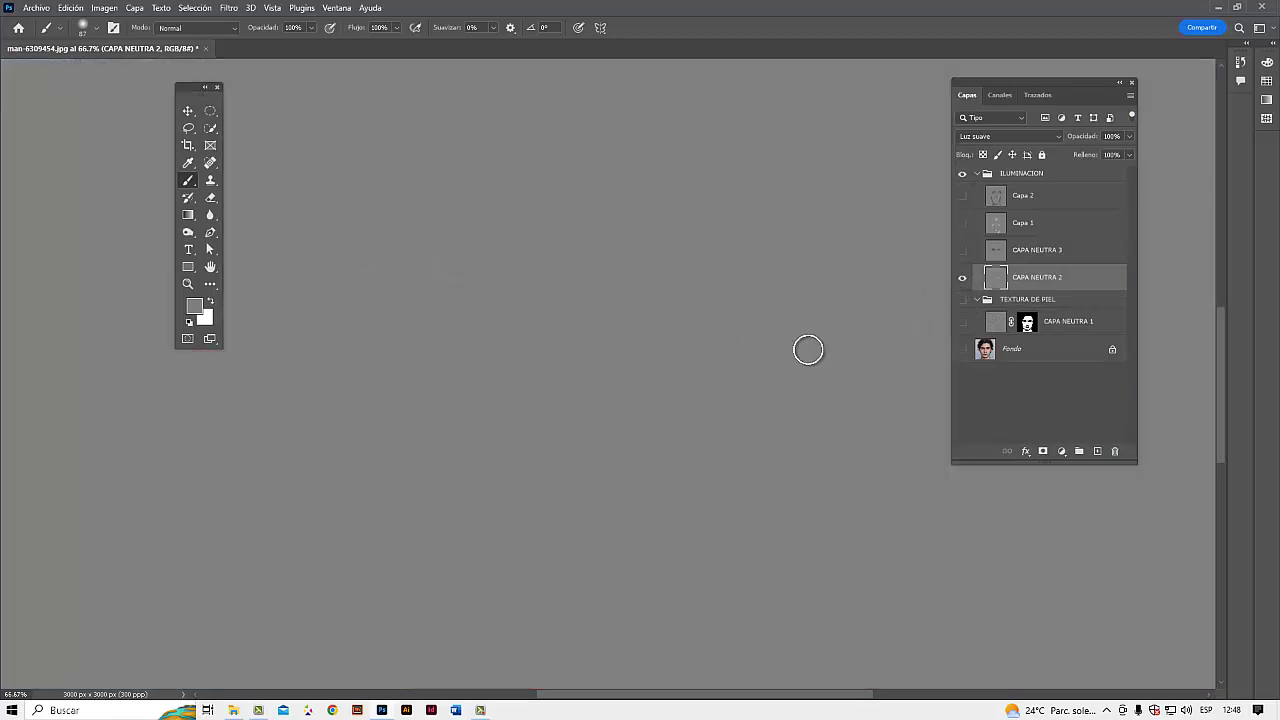
key("ctrl+z")
left_click_drag(962, 196, 962, 373)
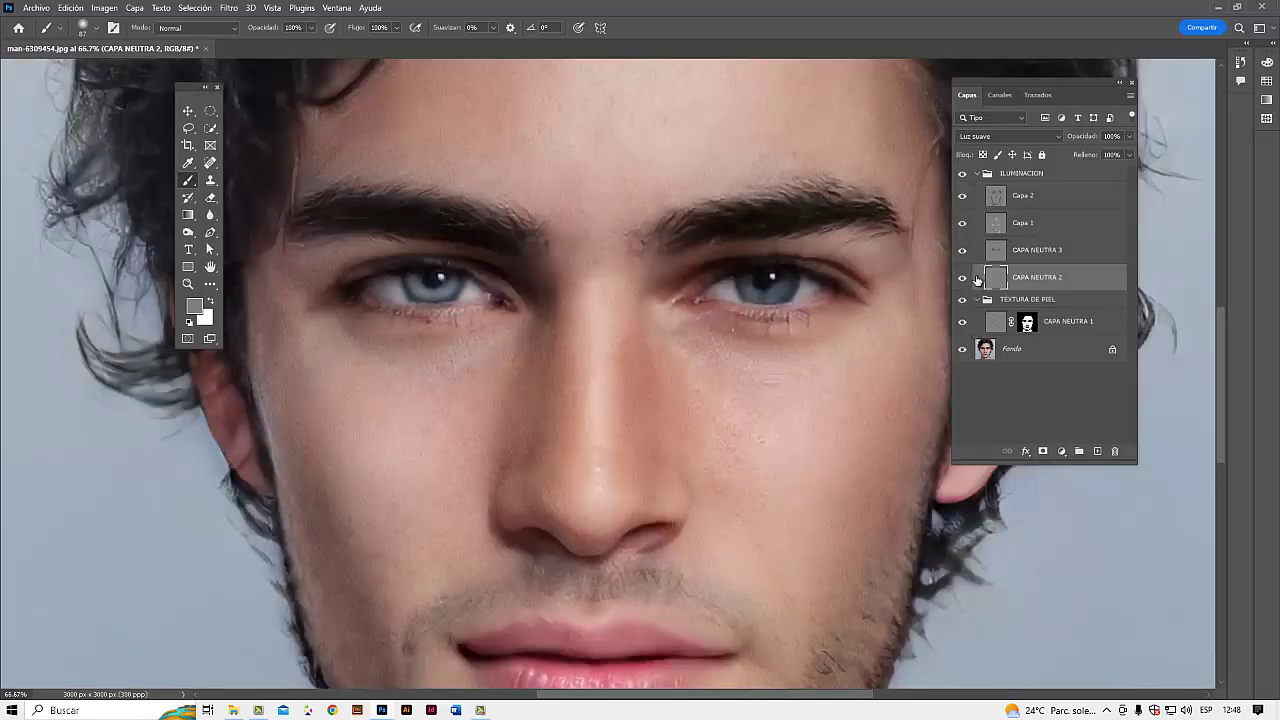
- Compare the eyes with CAPA NEUTRA 2 hidden and shown, both close up and in the wider portrait
left_click(962, 283)
left_click(962, 283)
left_click(962, 283)
left_click(962, 281)
scroll(800, 330, "down", 2)
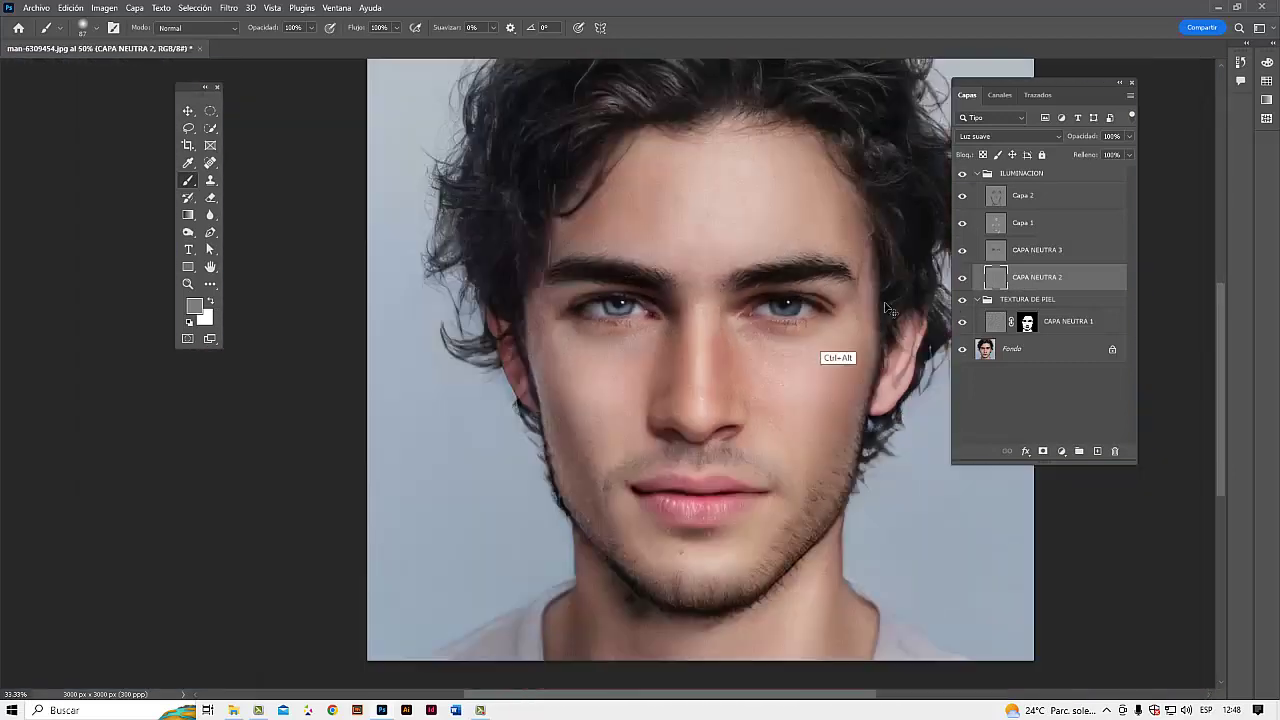
left_click(962, 283)
left_click(962, 285)
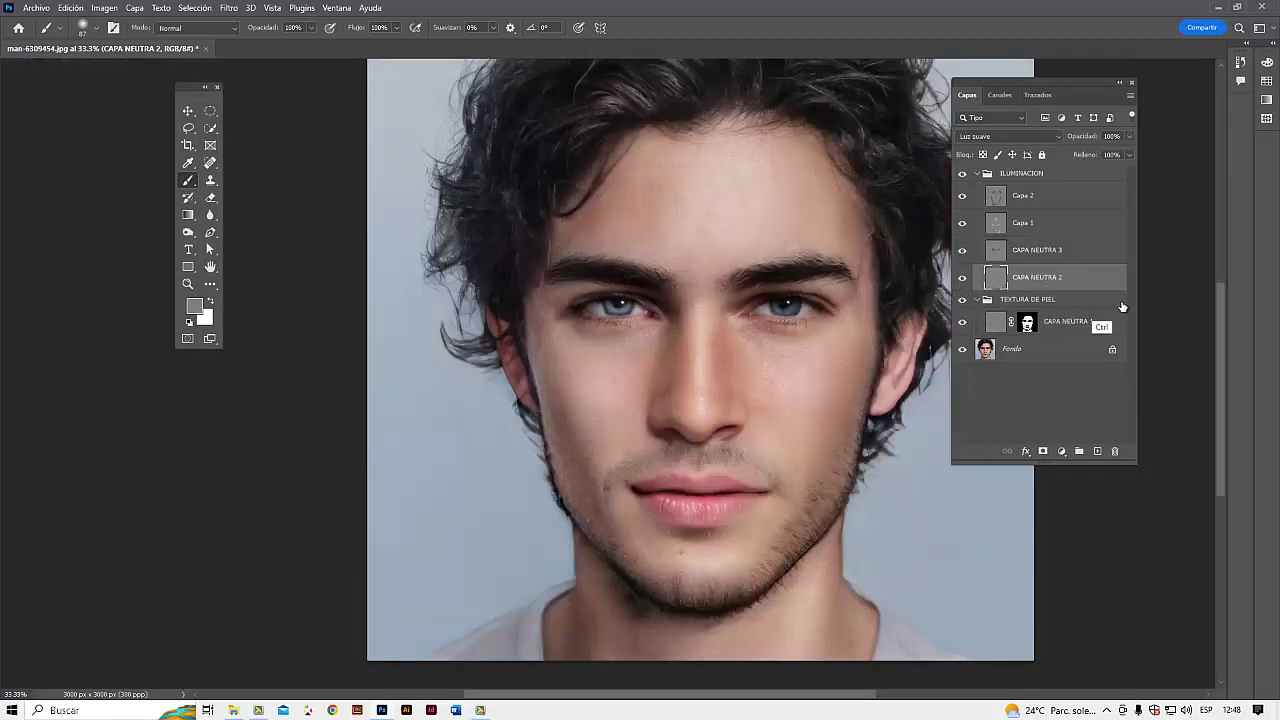
- Undo the gray brush strokes over the eyes on CAPA NEUTRA 2
key("ctrl+comma")
key("ctrl+comma")
key("ctrl+comma")
key("ctrl+comma")
key("ctrl+comma")
key("ctrl+comma")
key("ctrl+comma")
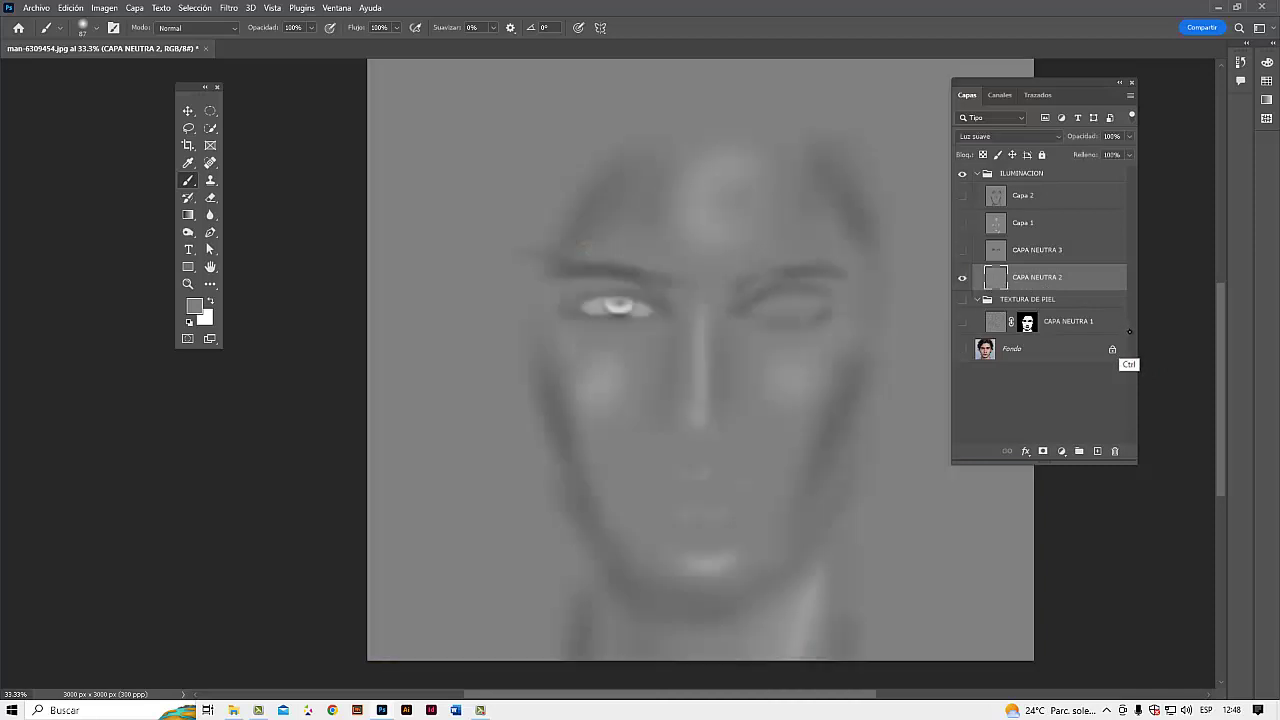
key("ctrl+comma")
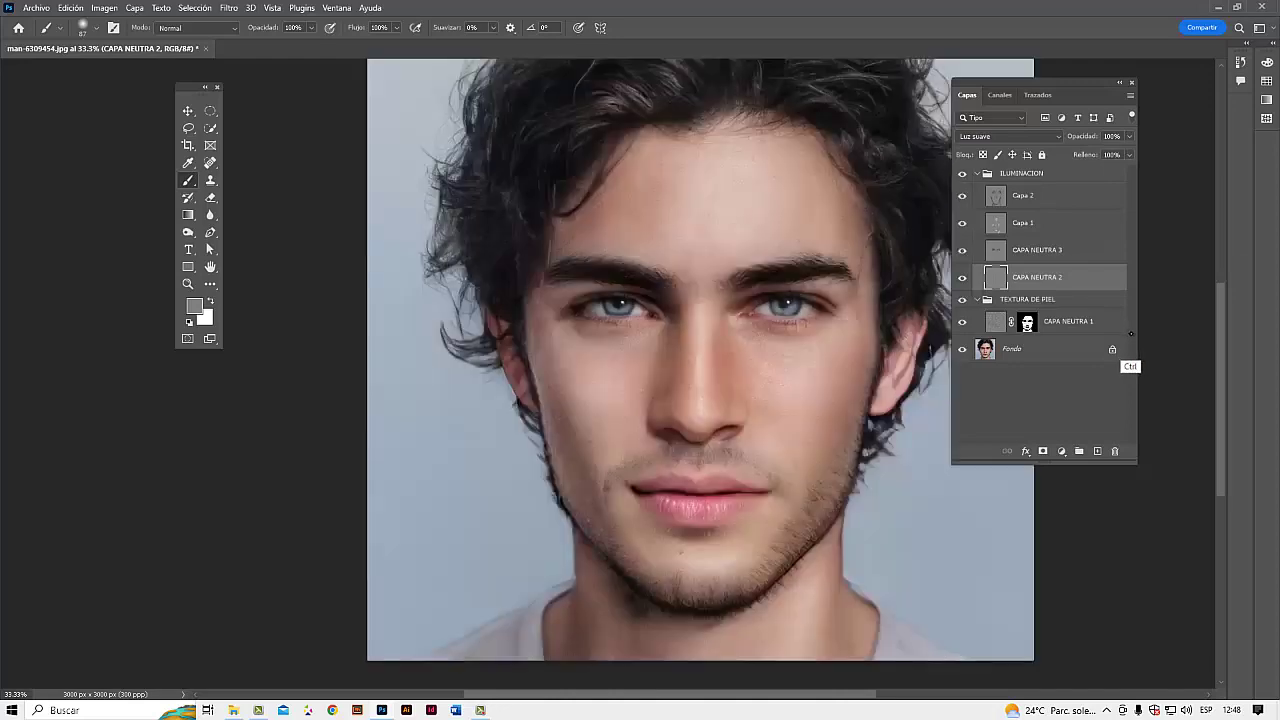
- Check the eye painting on CAPA NEUTRA 2 in isolation, show all layers, and collapse the ILUMINACION and TEXTURA DE PIEL groups
left_click(962, 283, "alt")
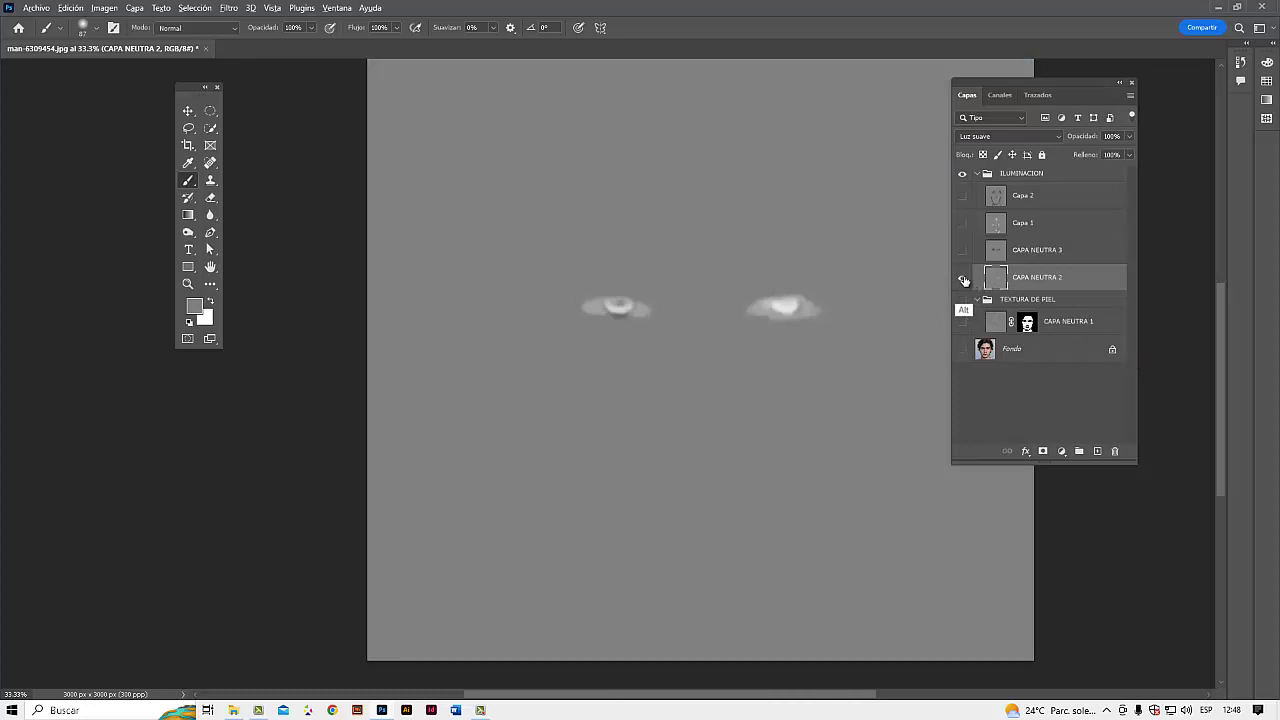
left_click(962, 278, "alt")
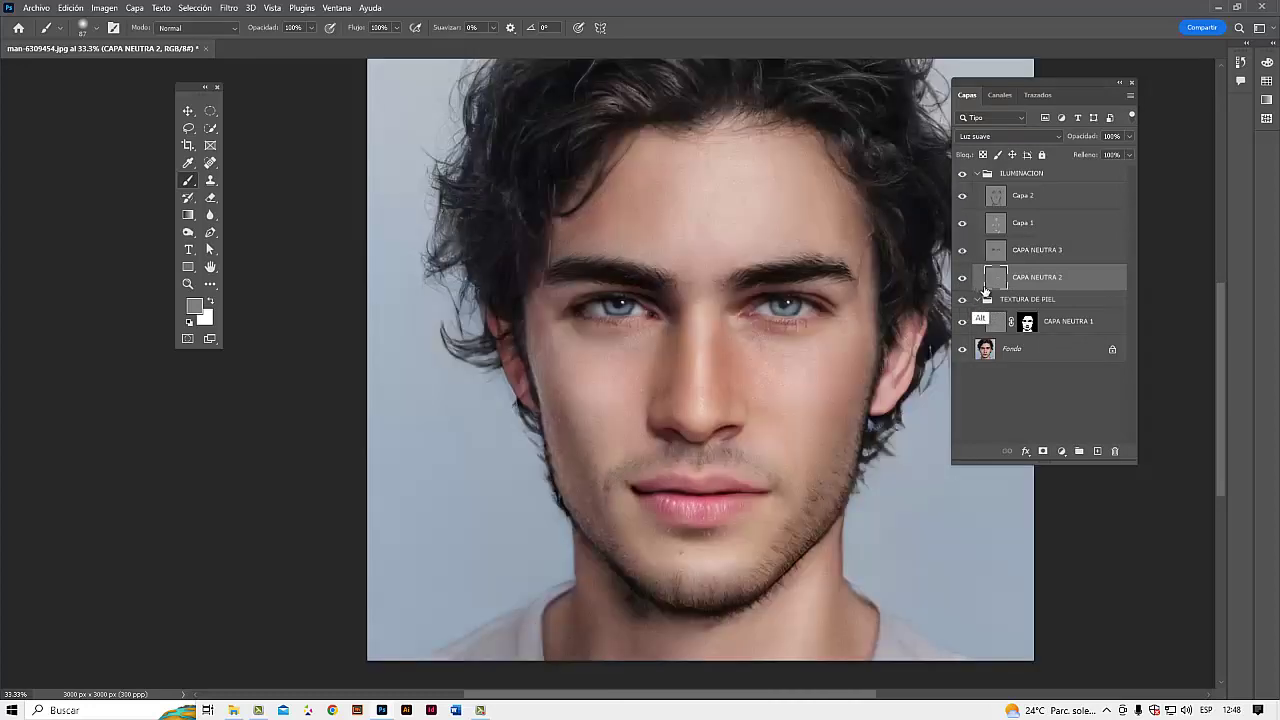
left_click(981, 174)
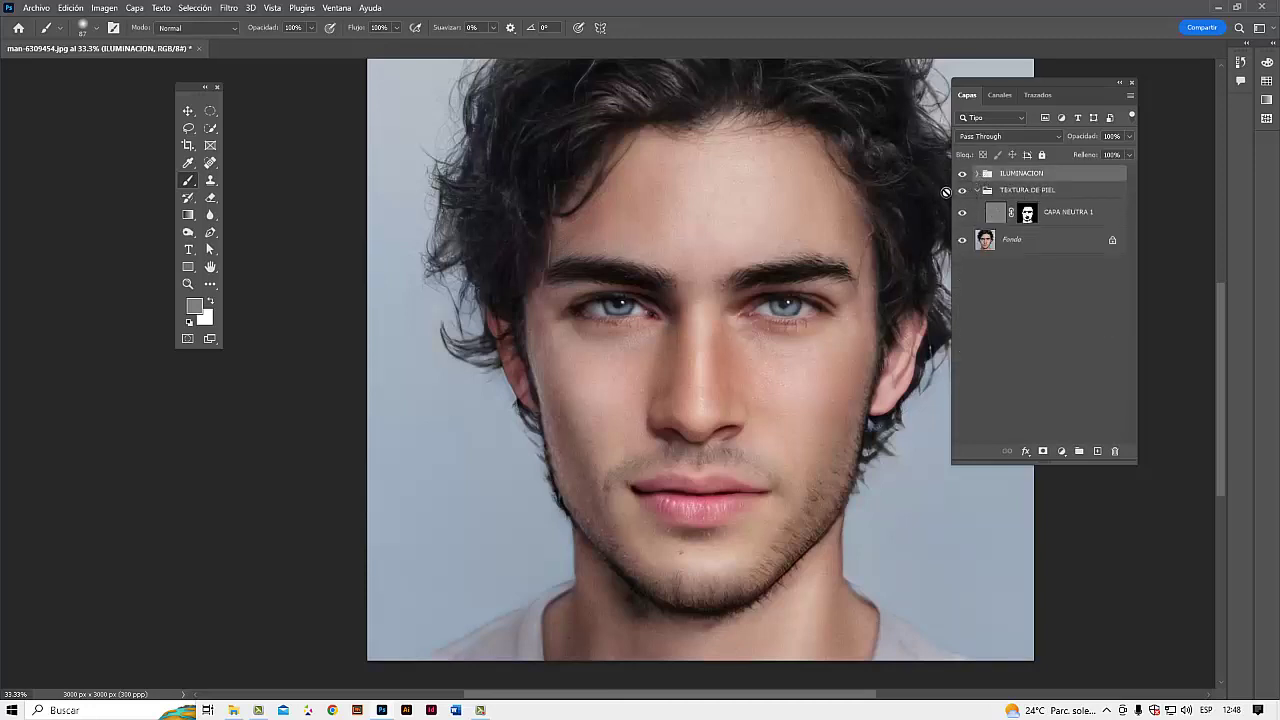
left_click(972, 190)
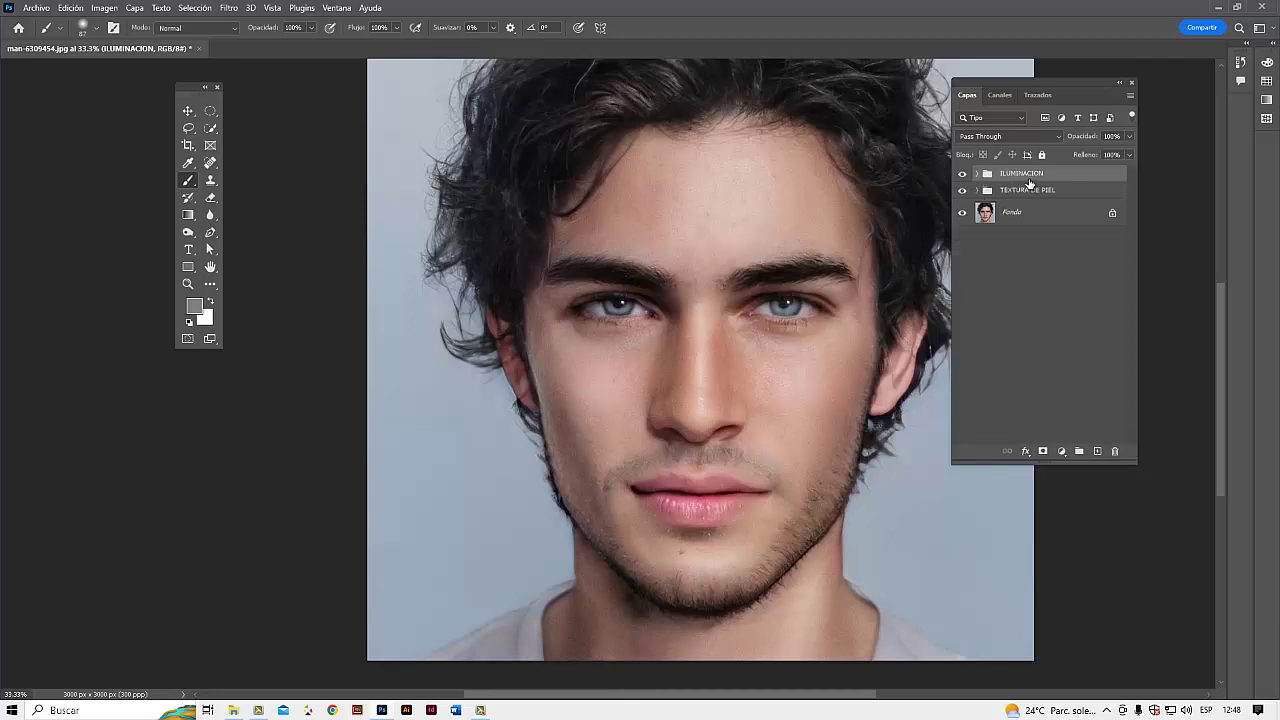
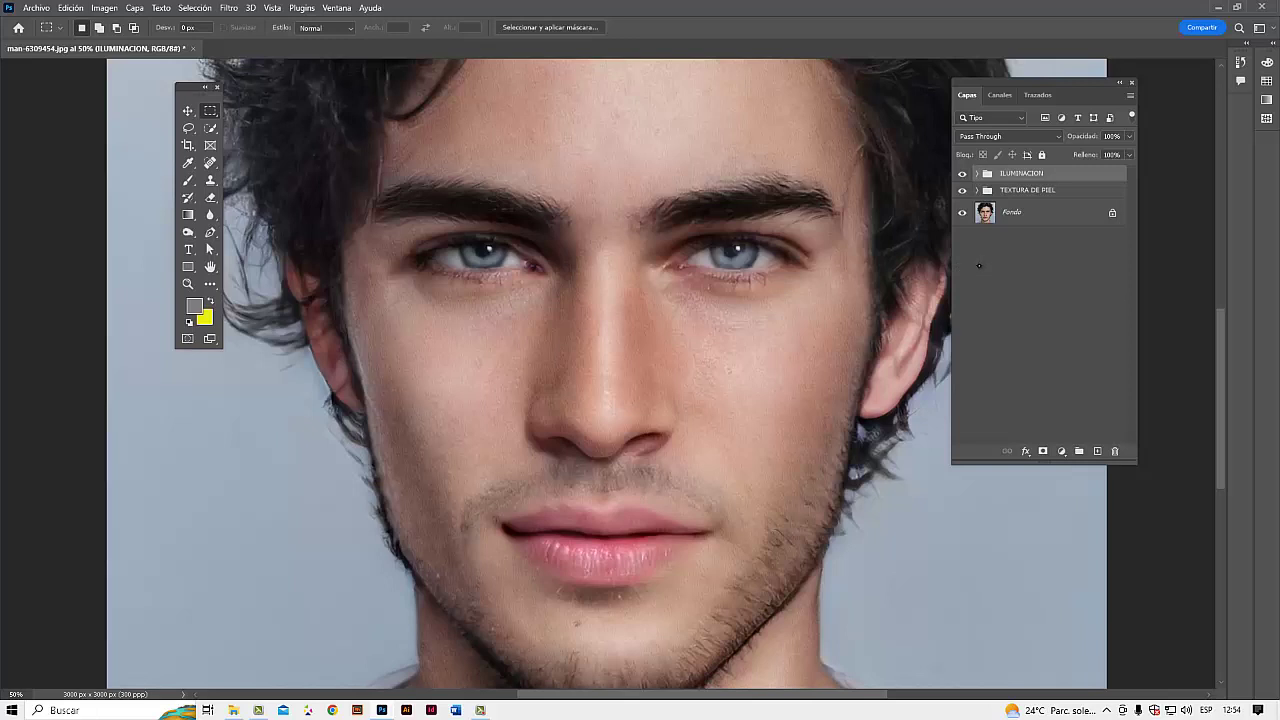
- Add a new layer, select a wide rectangle across the mouth, fill it with red as the background color, and deselect
left_click(1097, 451)
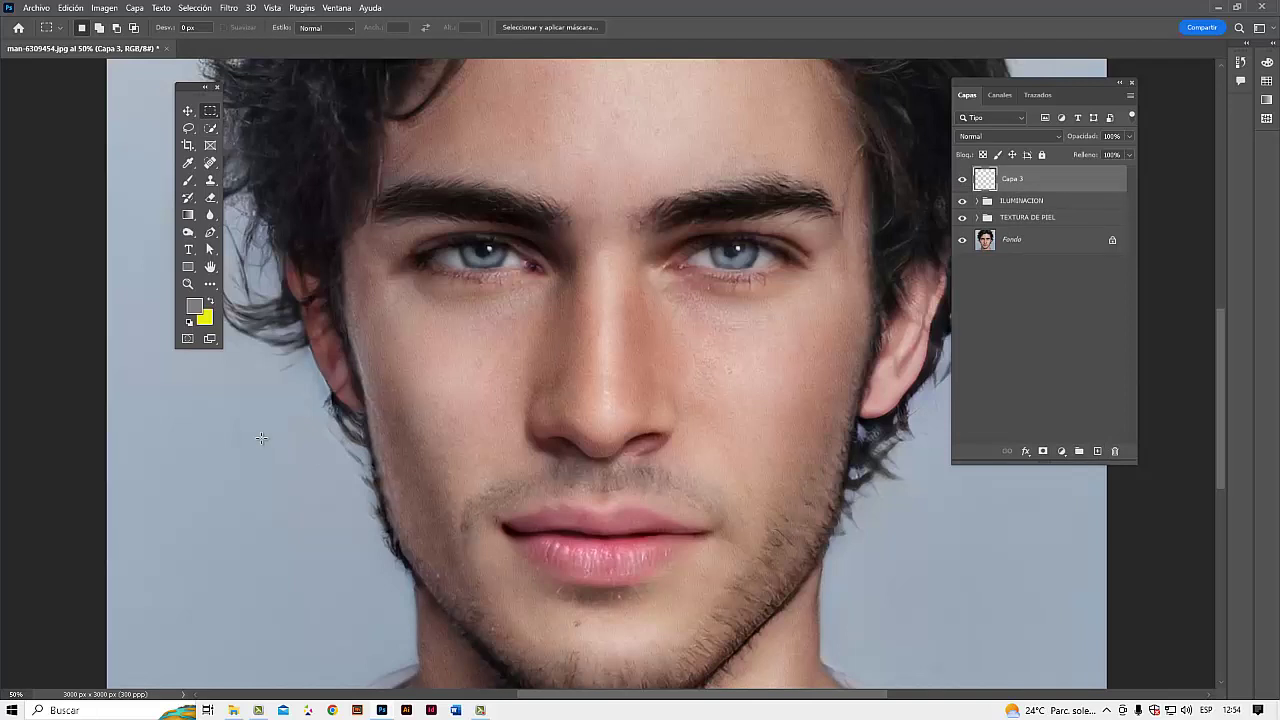
left_click_drag(223, 449, 993, 603)
left_click(205, 319)
left_click(998, 147)
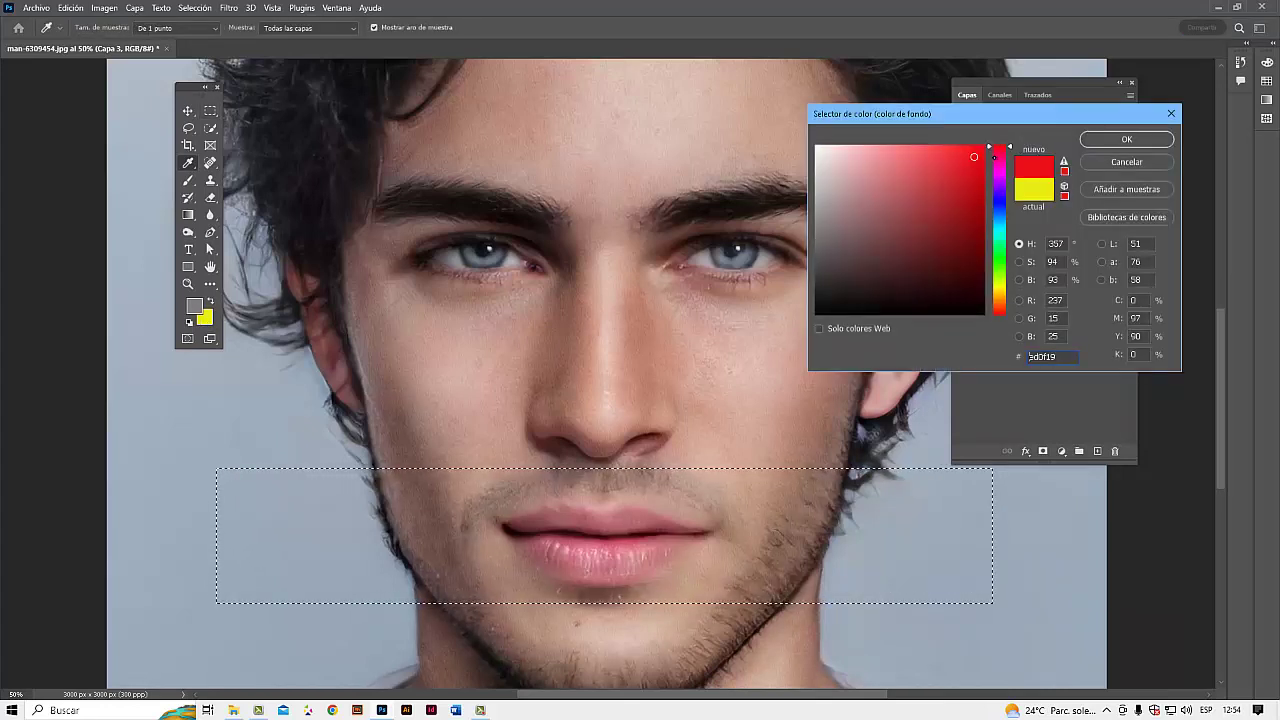
left_click(988, 147)
left_click(1143, 143)
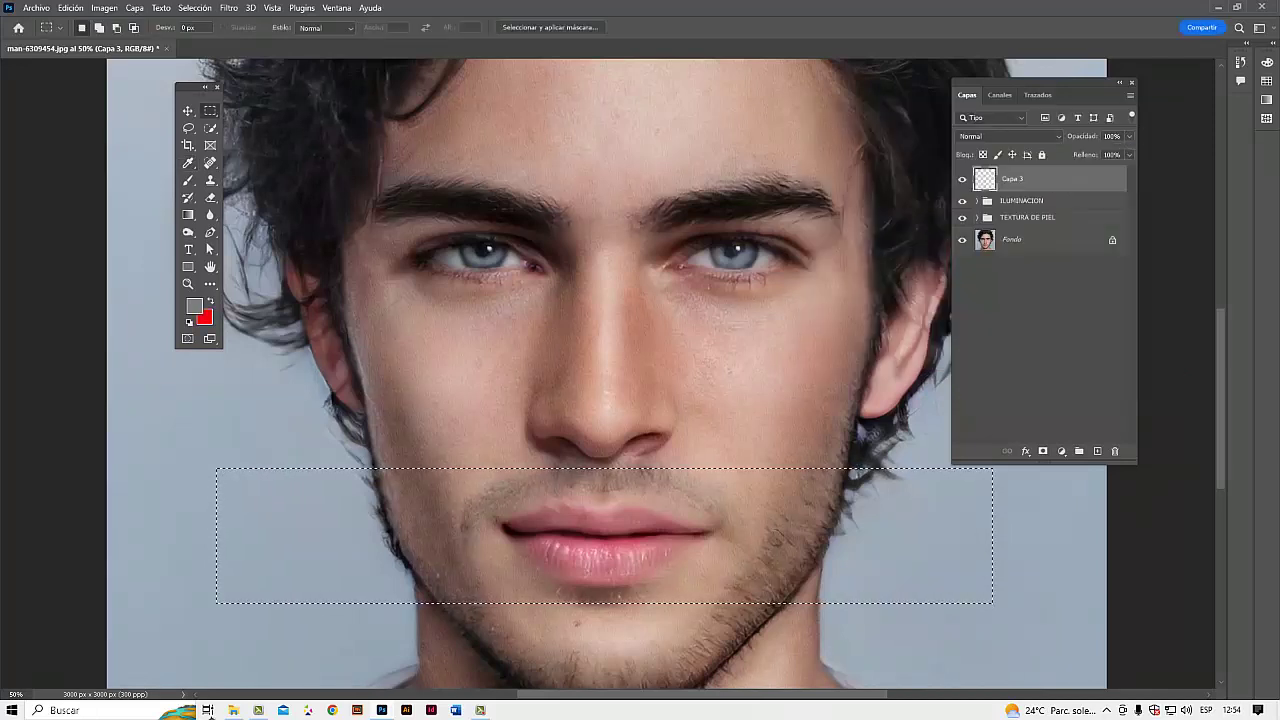
key("ctrl+BackSpace")
left_click(782, 443)
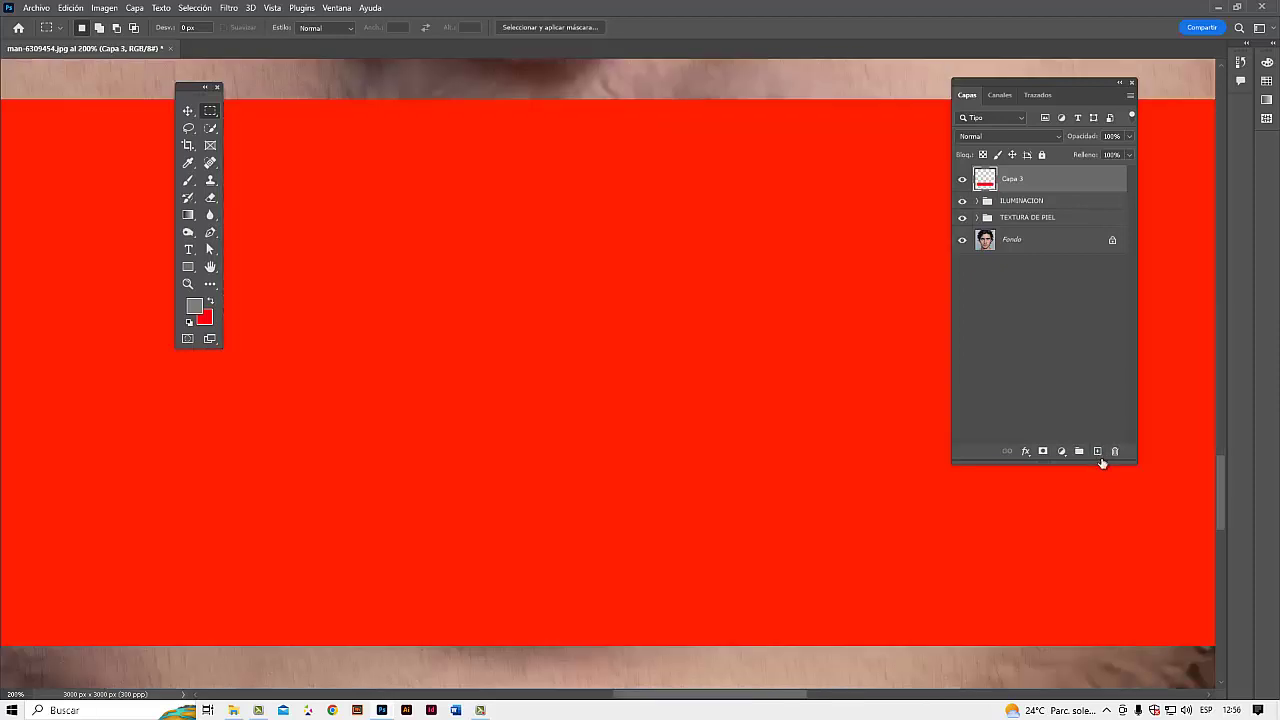
- Create a new layer in Luz suave mode above the red band, filled with the neutral 50% gray
left_click(1098, 452, "alt")
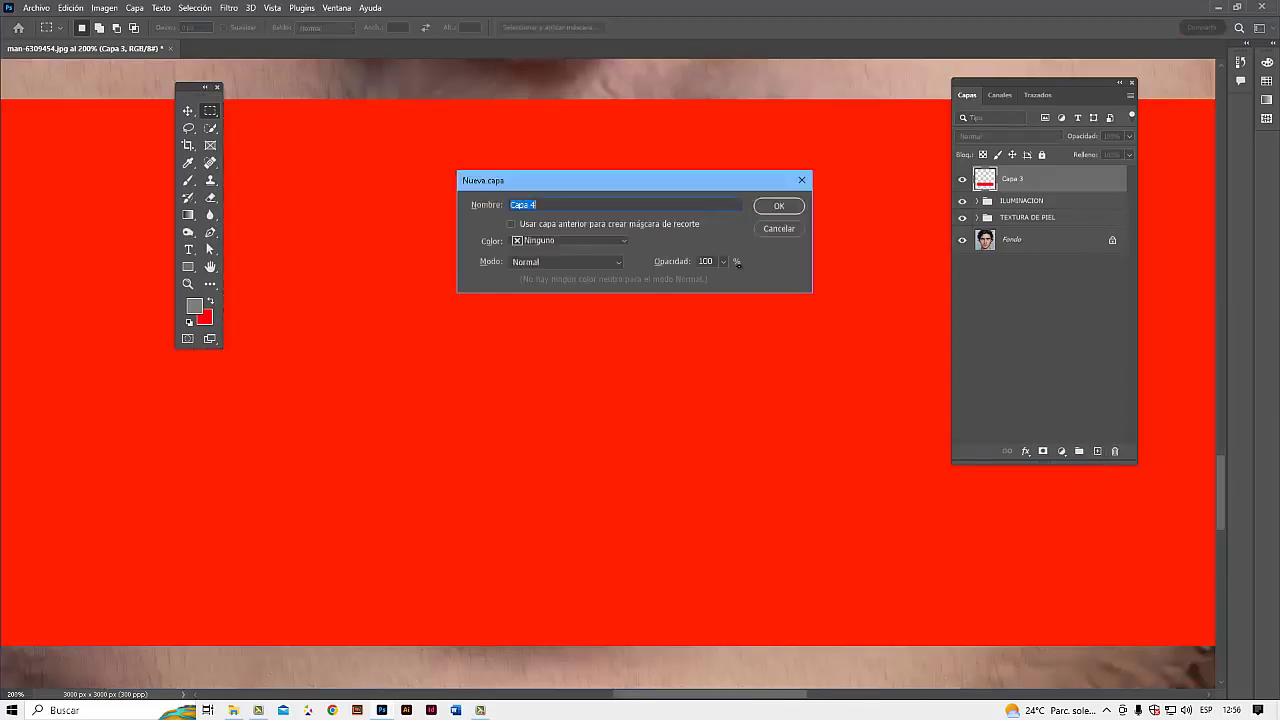
left_click(579, 265)
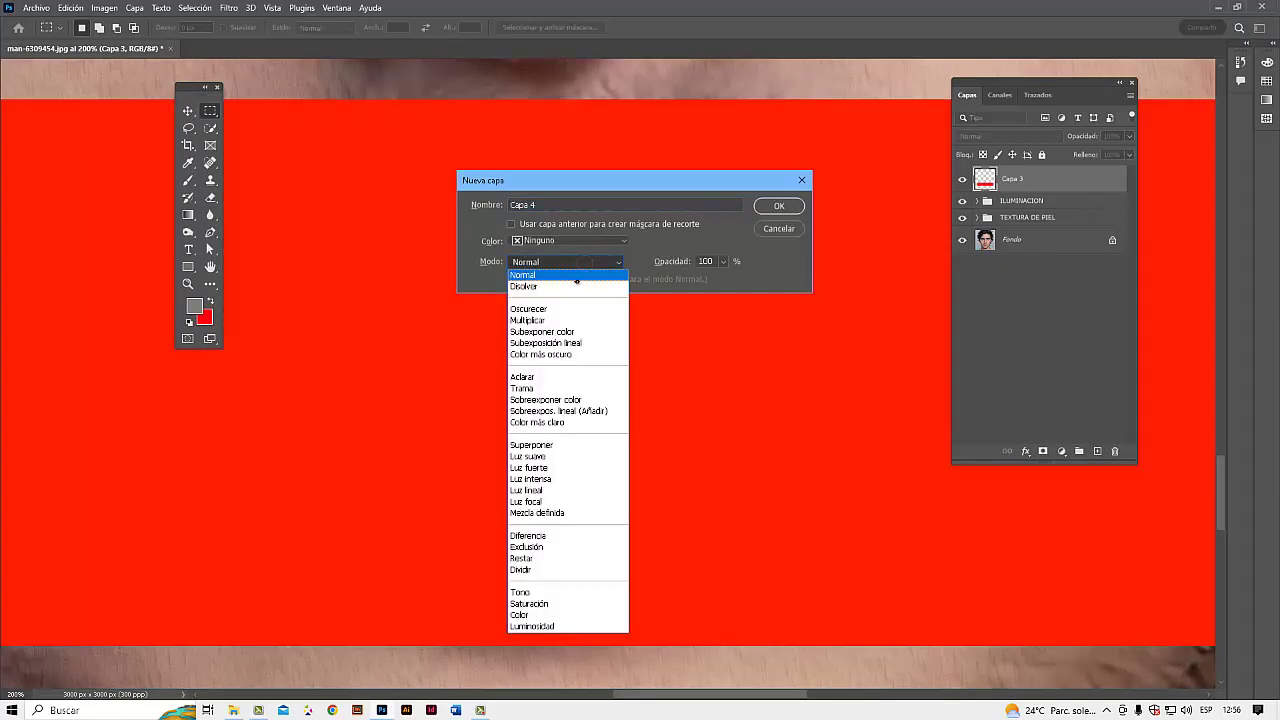
left_click(577, 457)
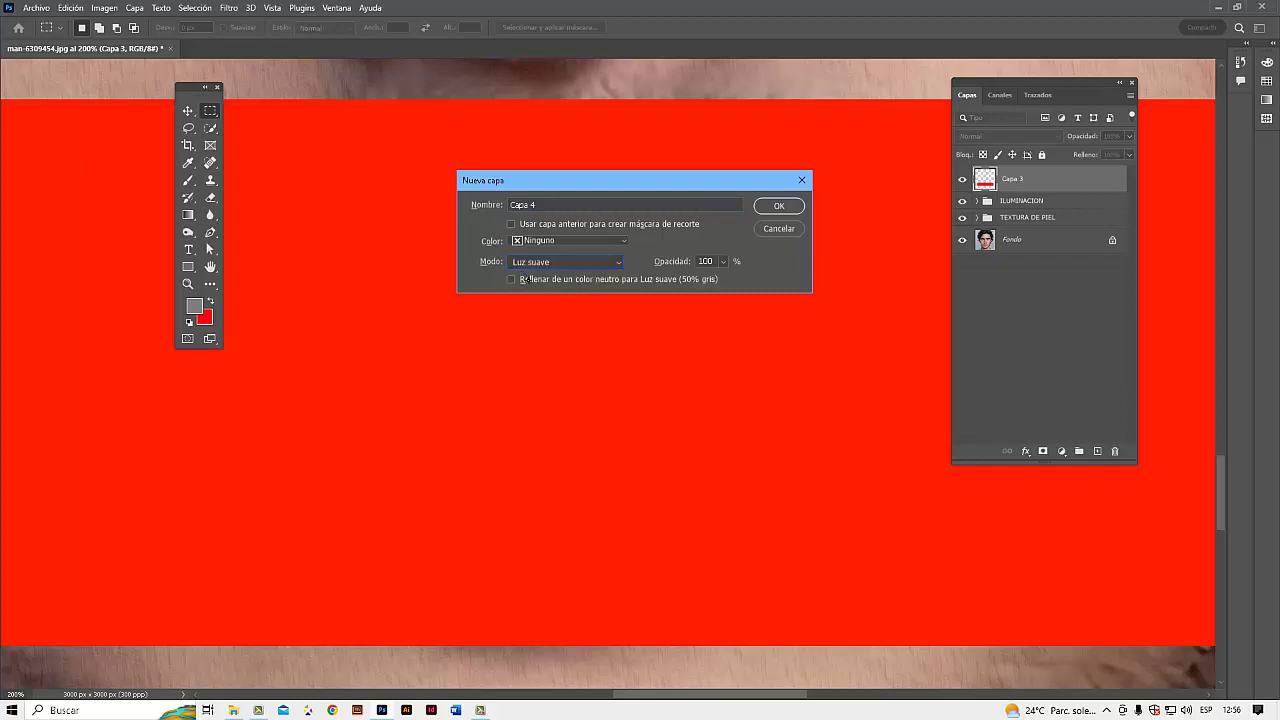
left_click(793, 202)
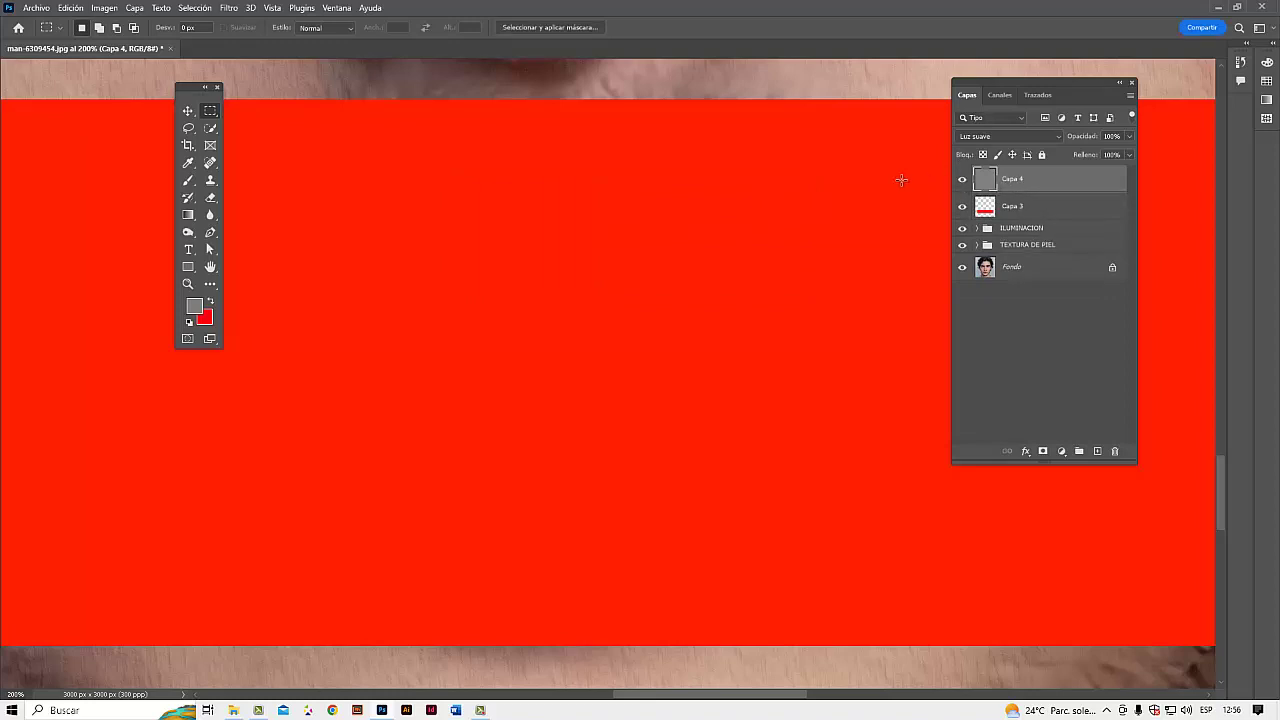
- Convert the neutral gray layer to a smart object and clip it to the red band layer
right_click(1062, 177)
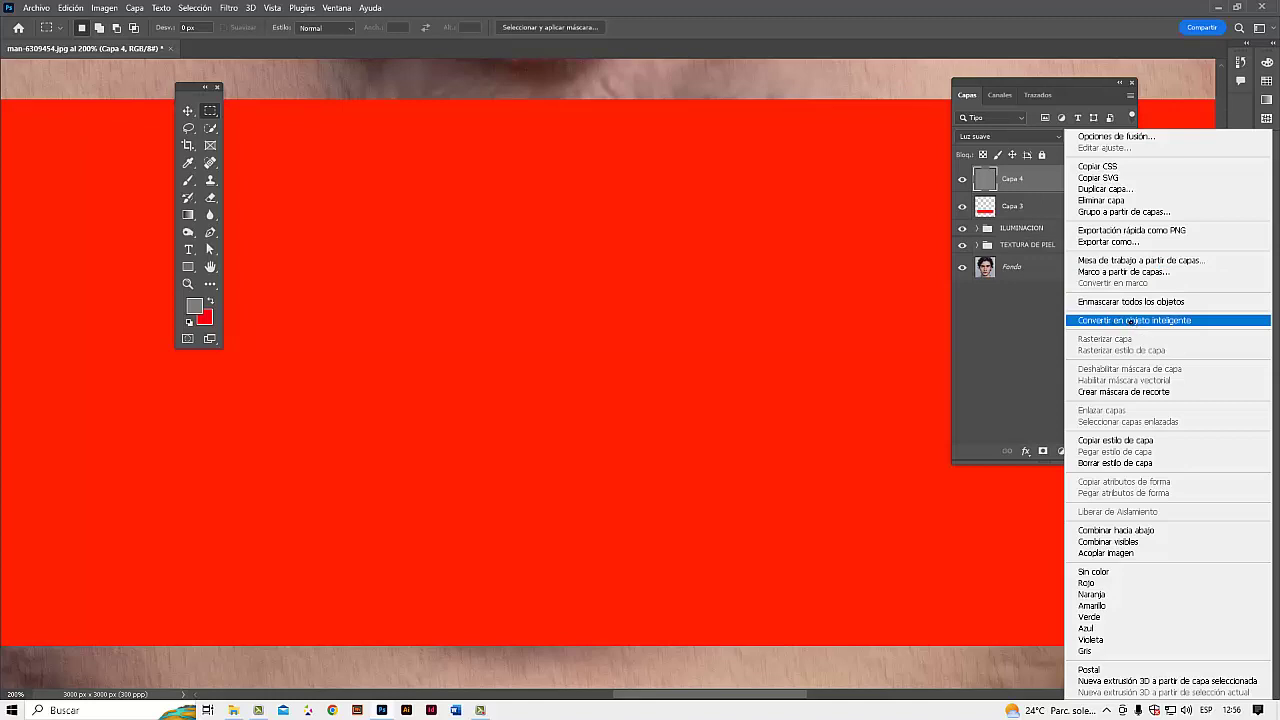
left_click(1130, 321)
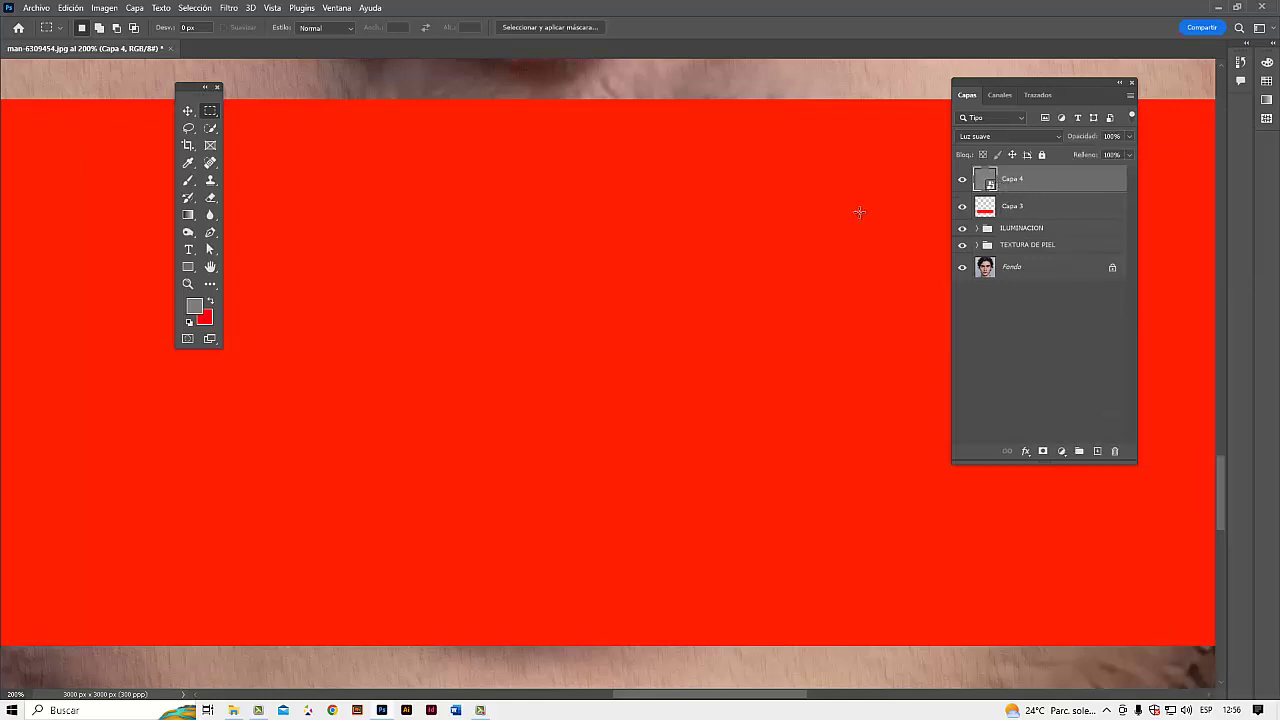
right_click(1088, 178)
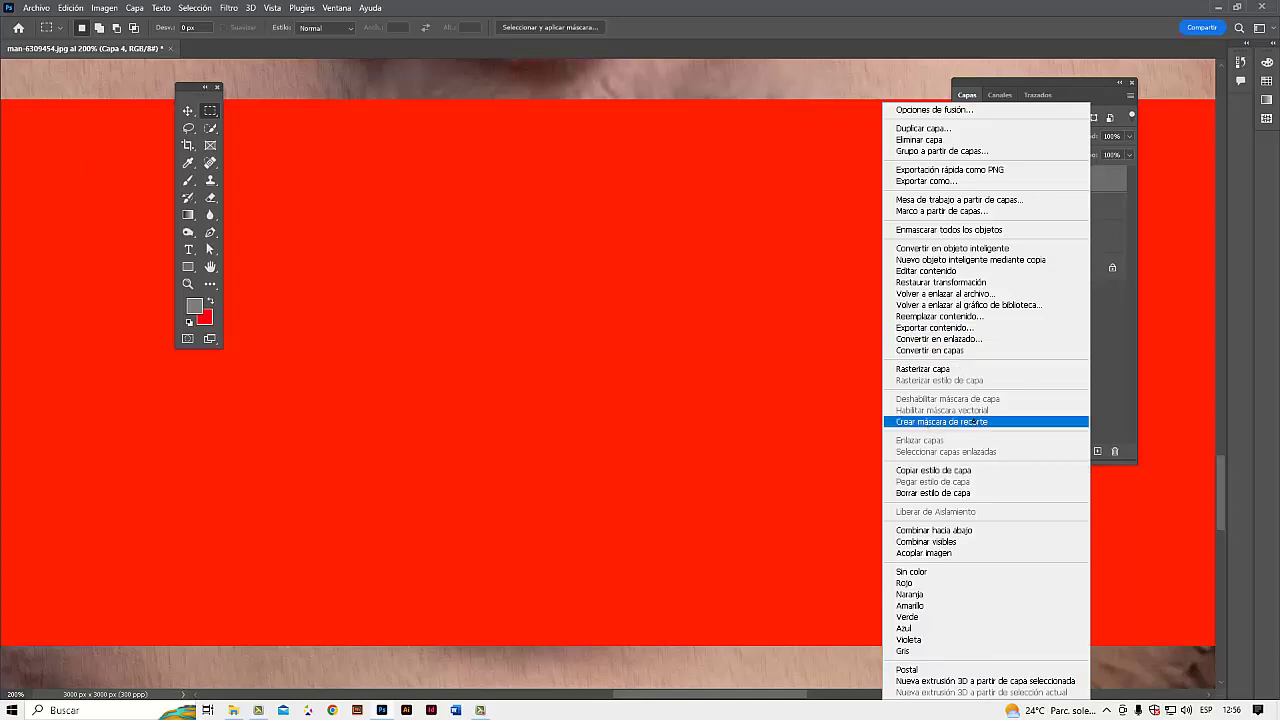
left_click(975, 422)
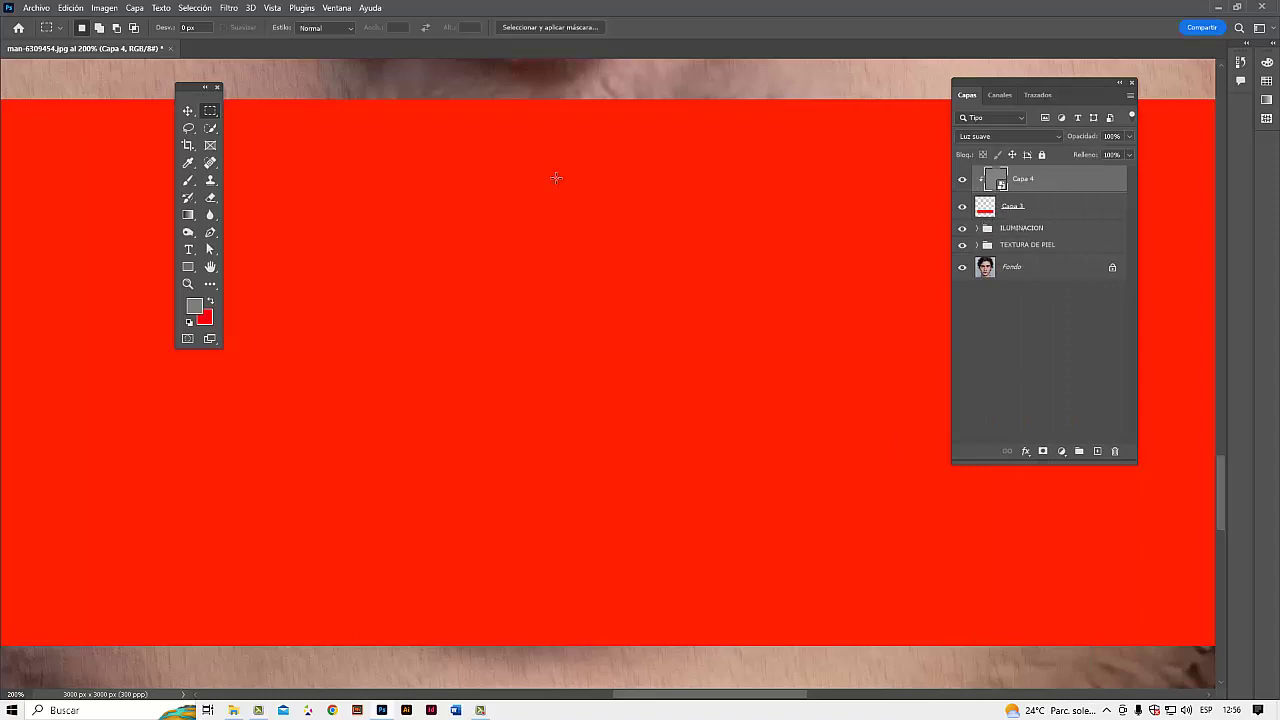
- Apply the Añadir ruido filter to the clipped gray smart object with amount 156.70% and Gaussiano distribution
left_click(233, 8)
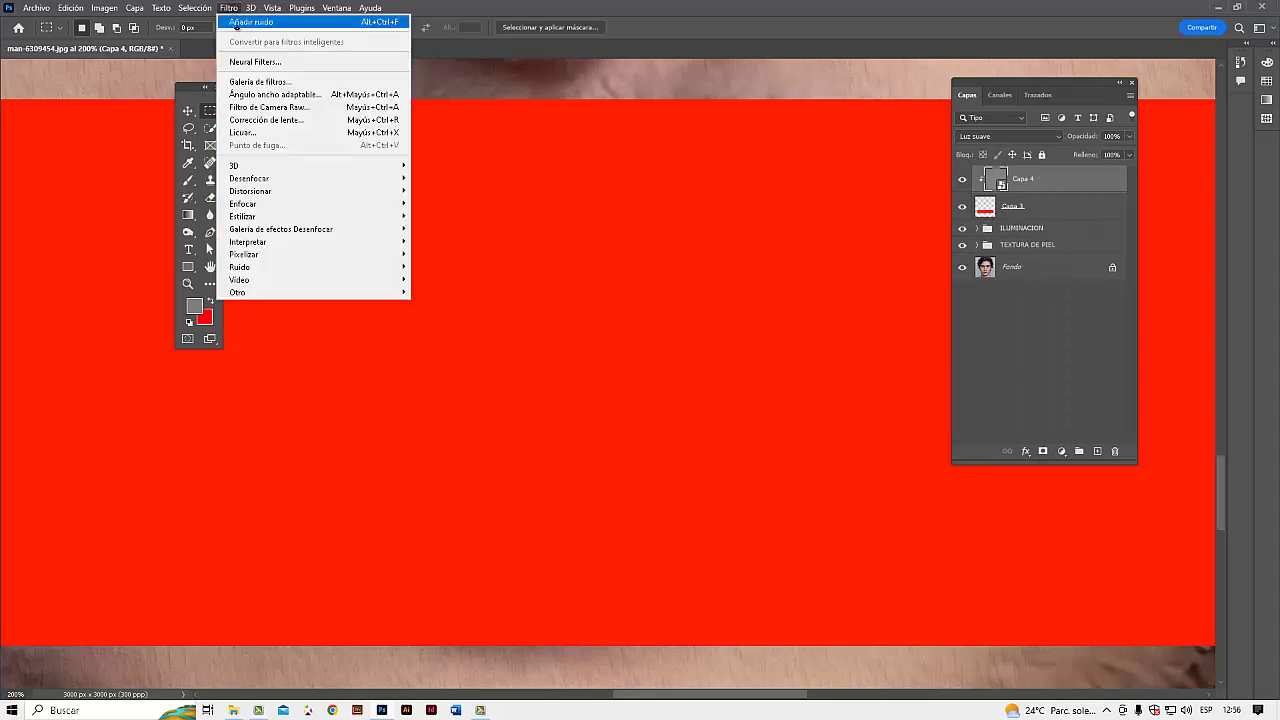
mouse_move(289, 268)
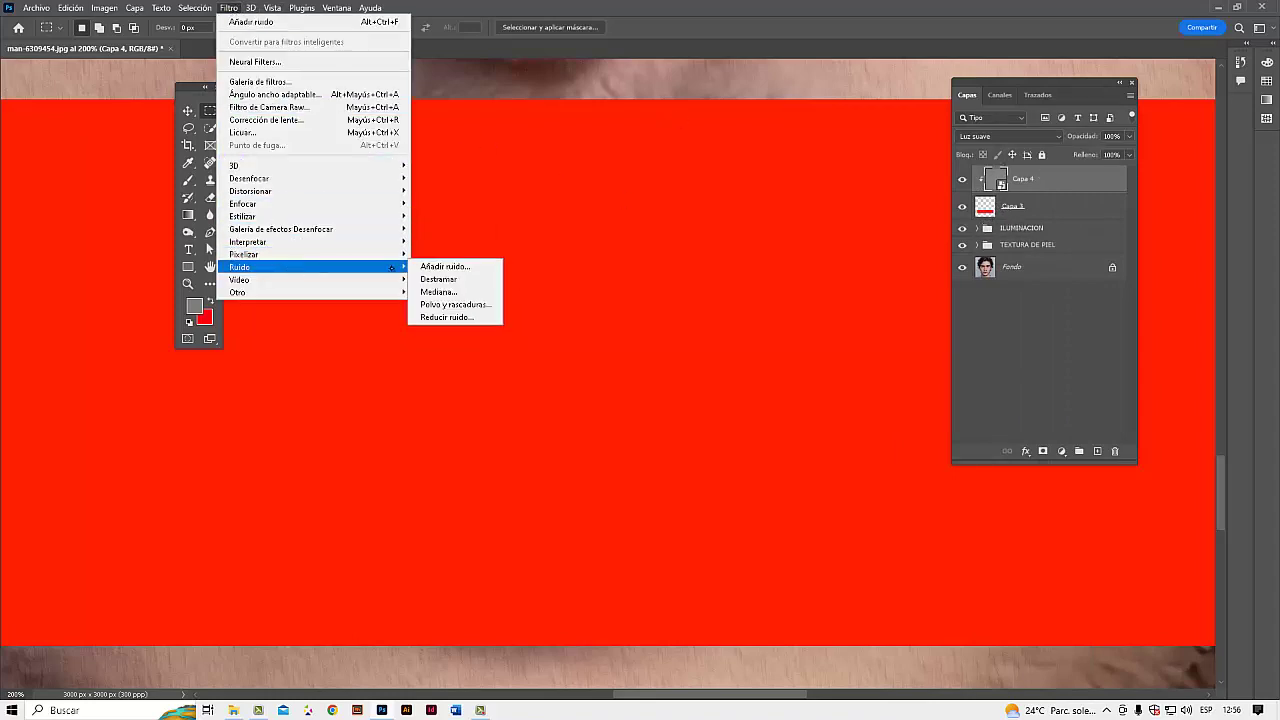
left_click(440, 267)
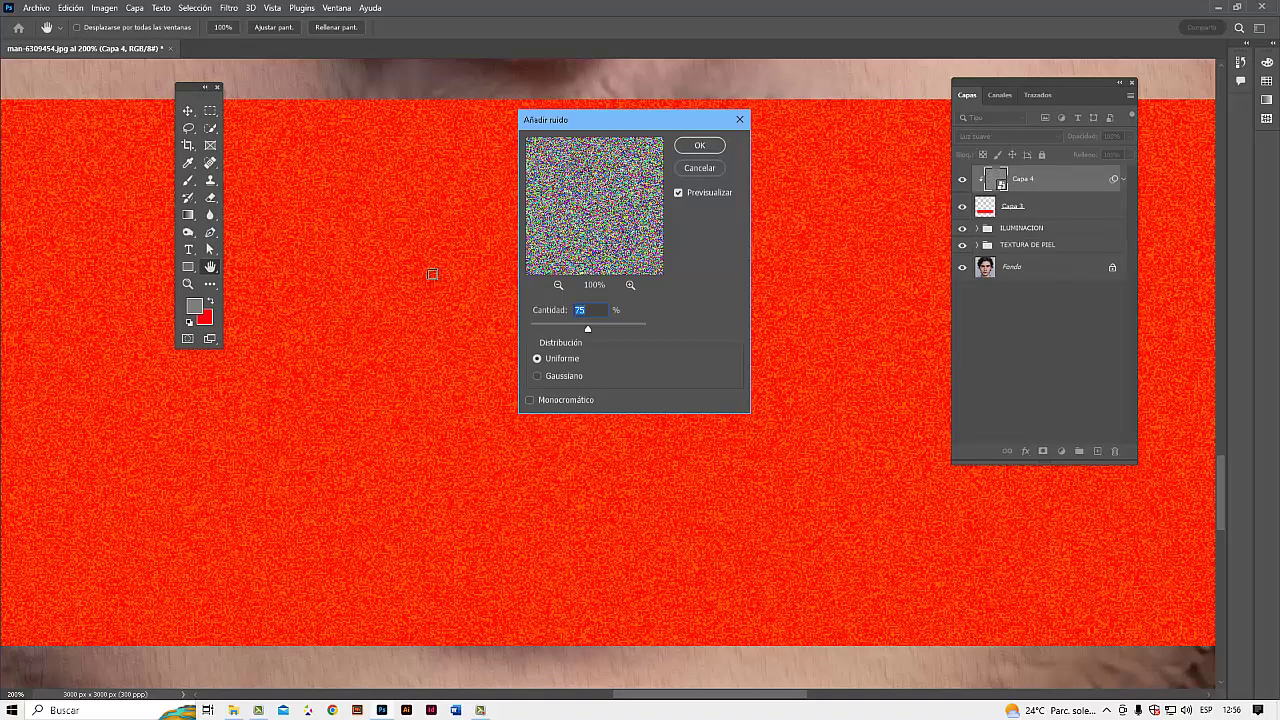
left_click(620, 328)
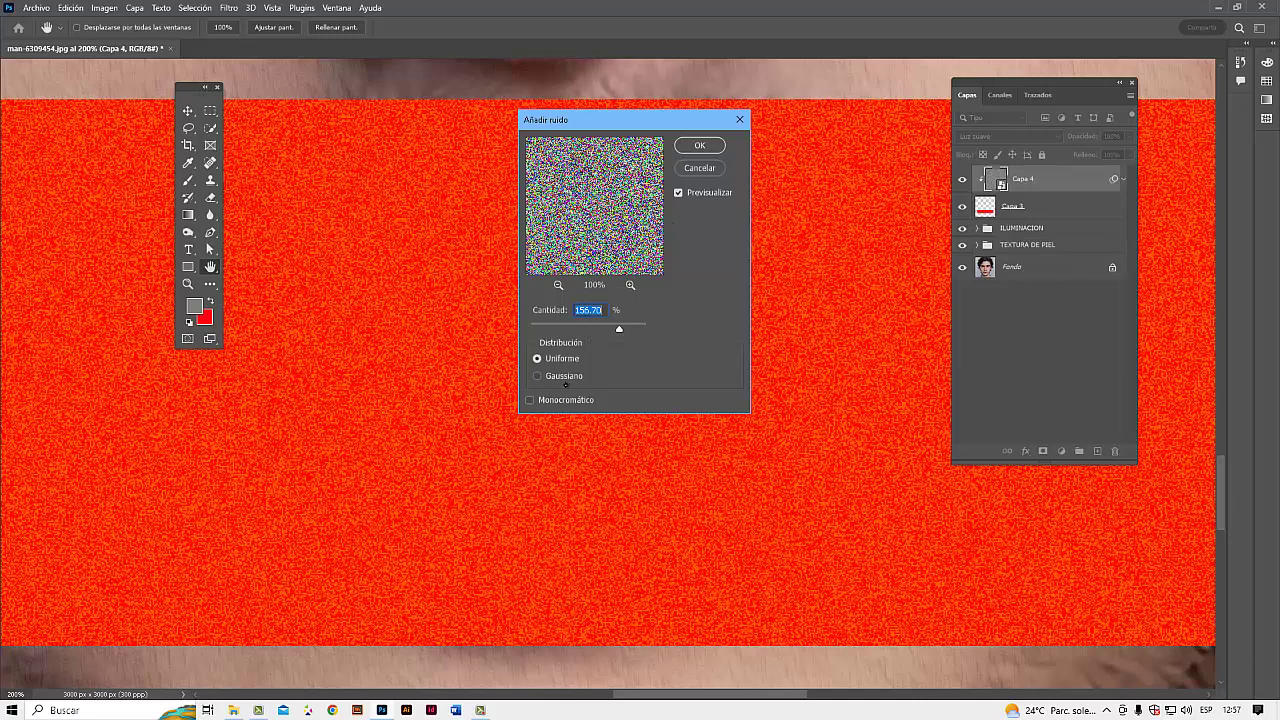
left_click(537, 376)
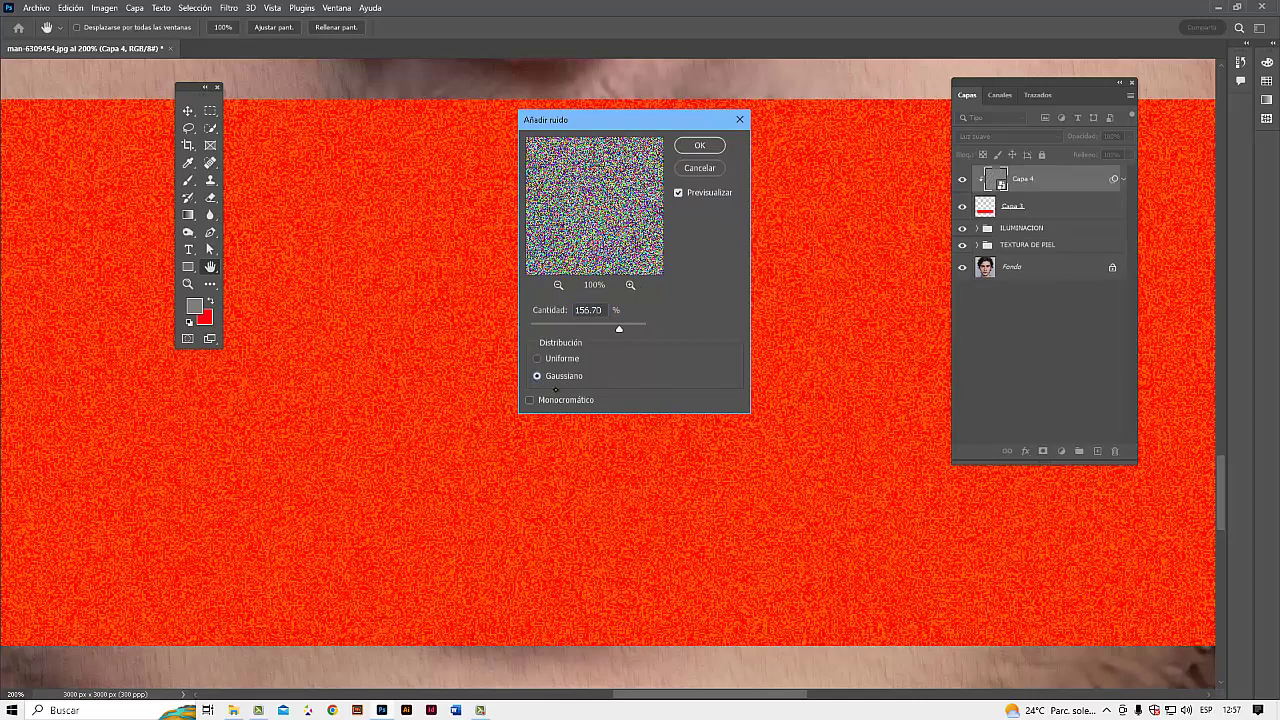
left_click(704, 146)
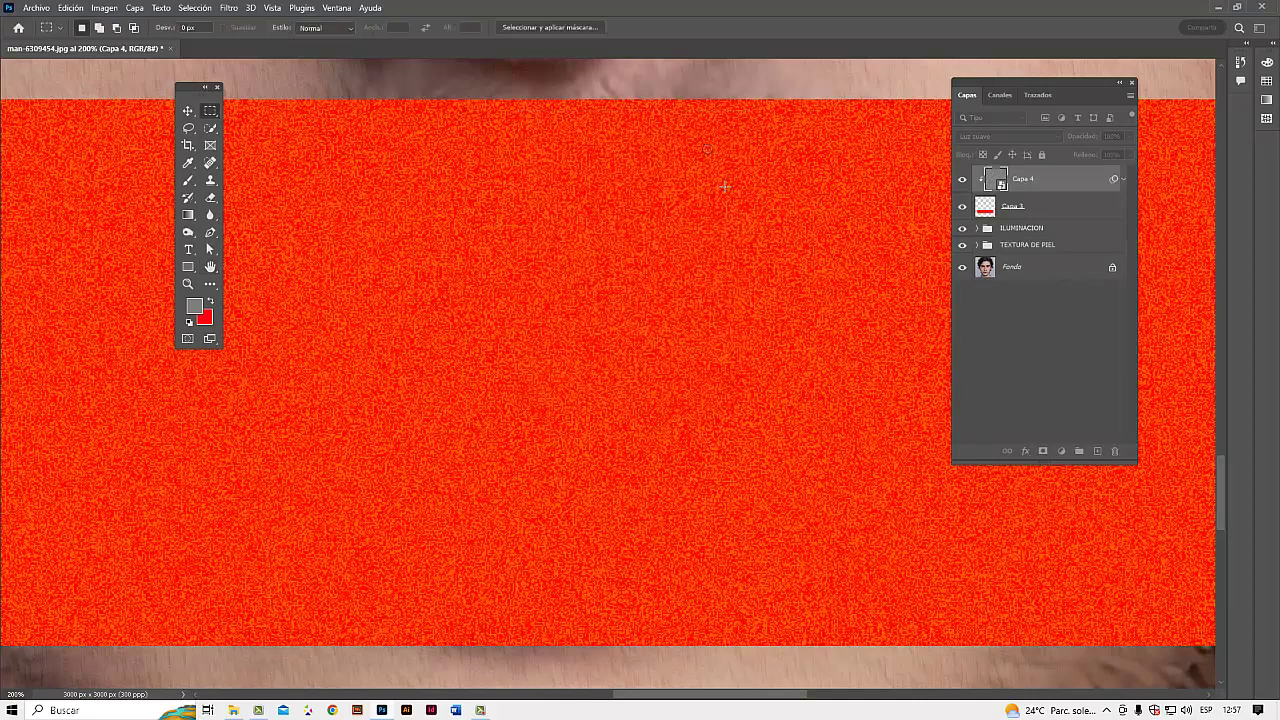
left_click(820, 358, "ctrl+alt")
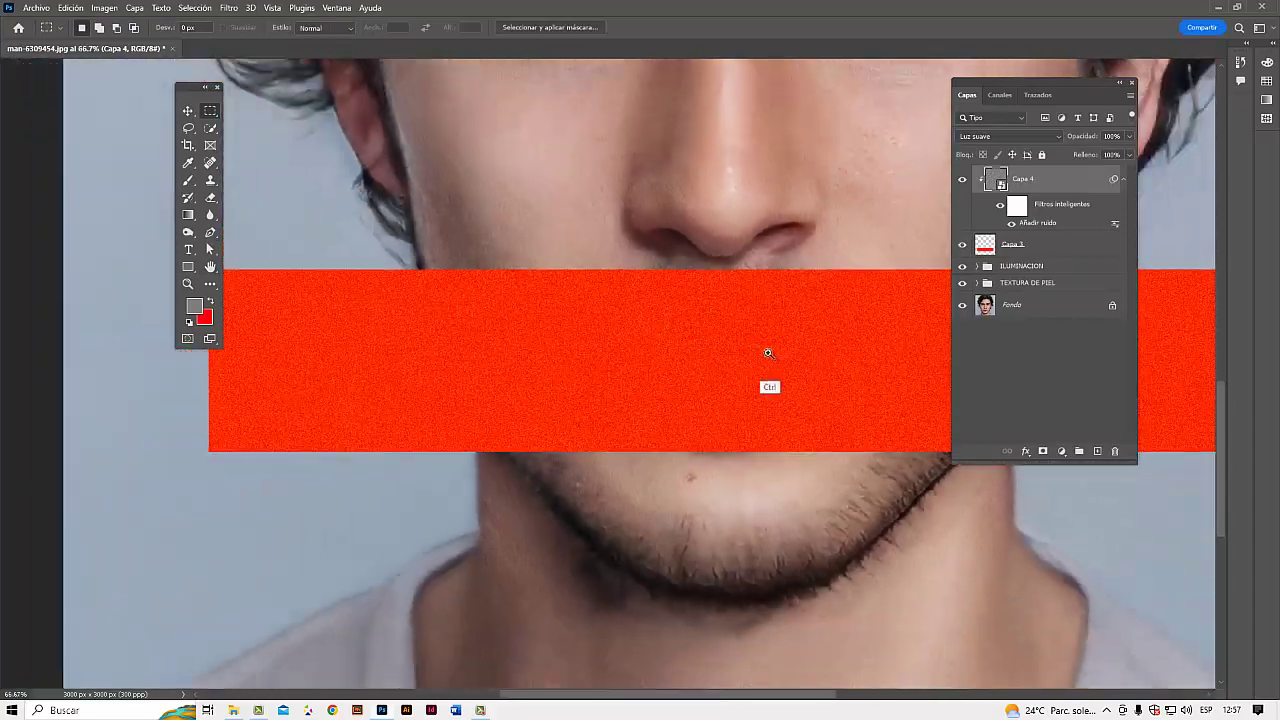
left_click(777, 354, "ctrl")
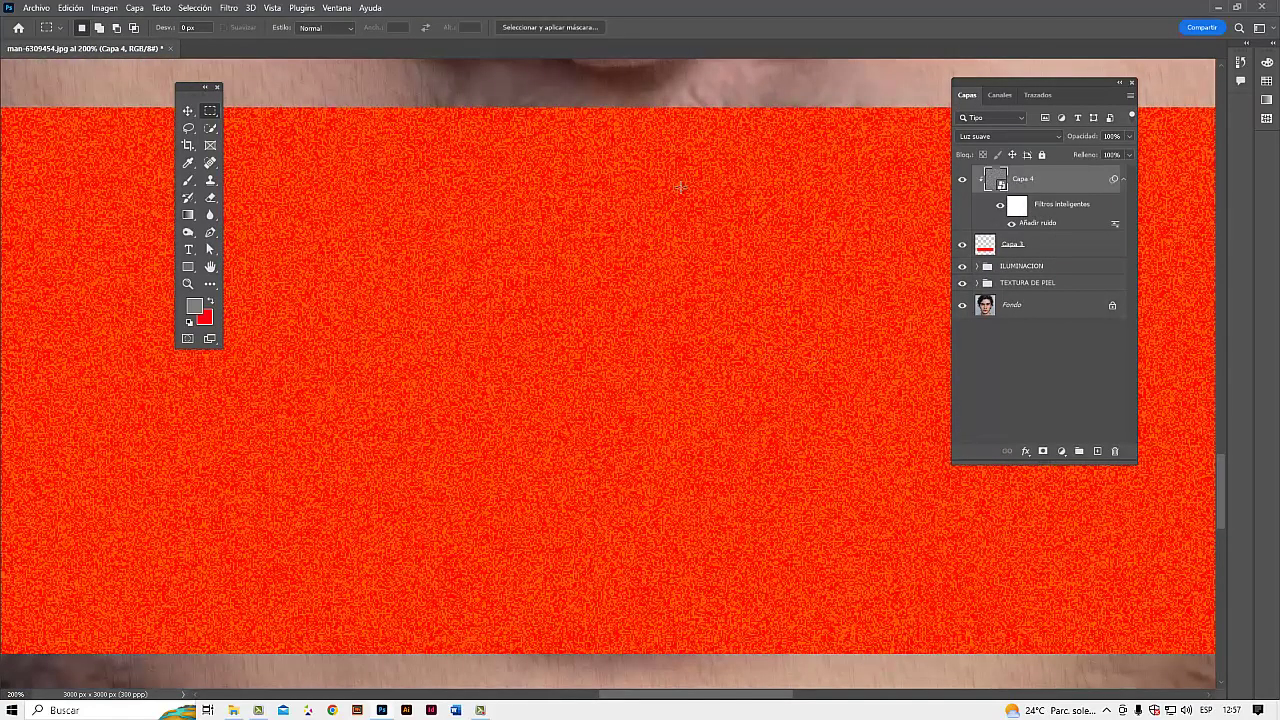
- Apply a Desenfoque gaussiano with a radius of 1 pixel to the noisy gray smart object
left_click(229, 8)
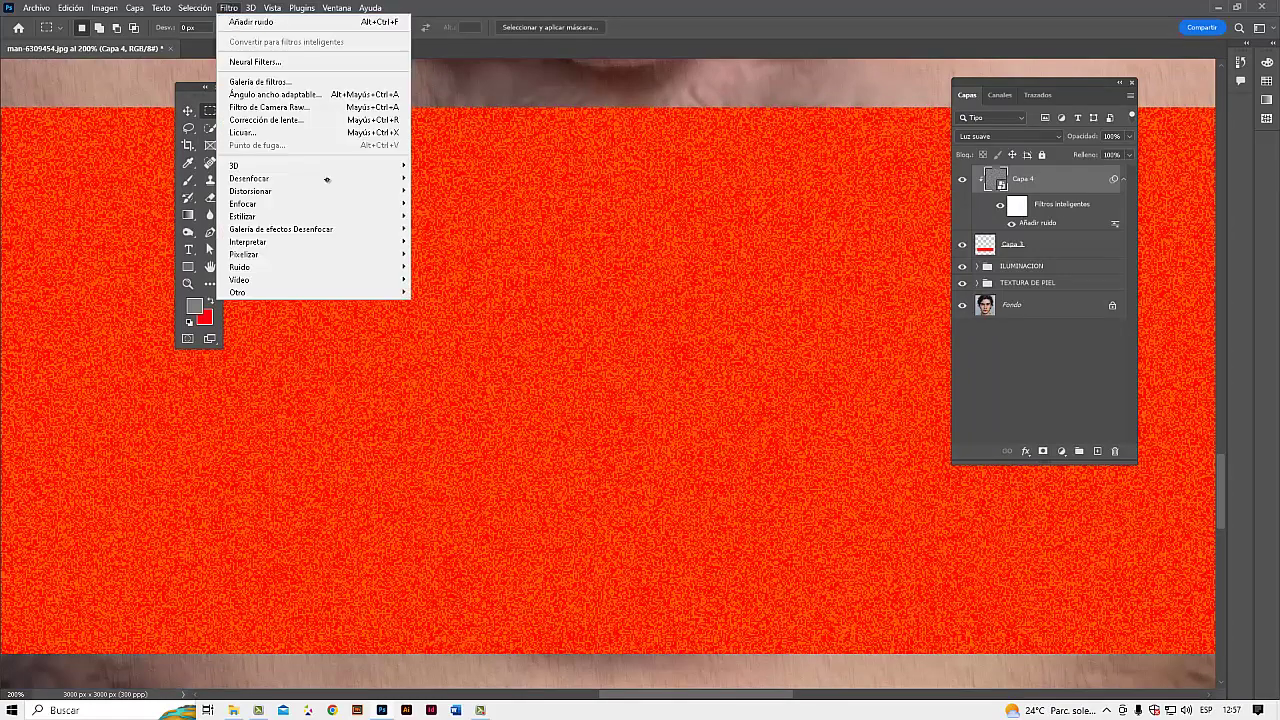
mouse_move(297, 181)
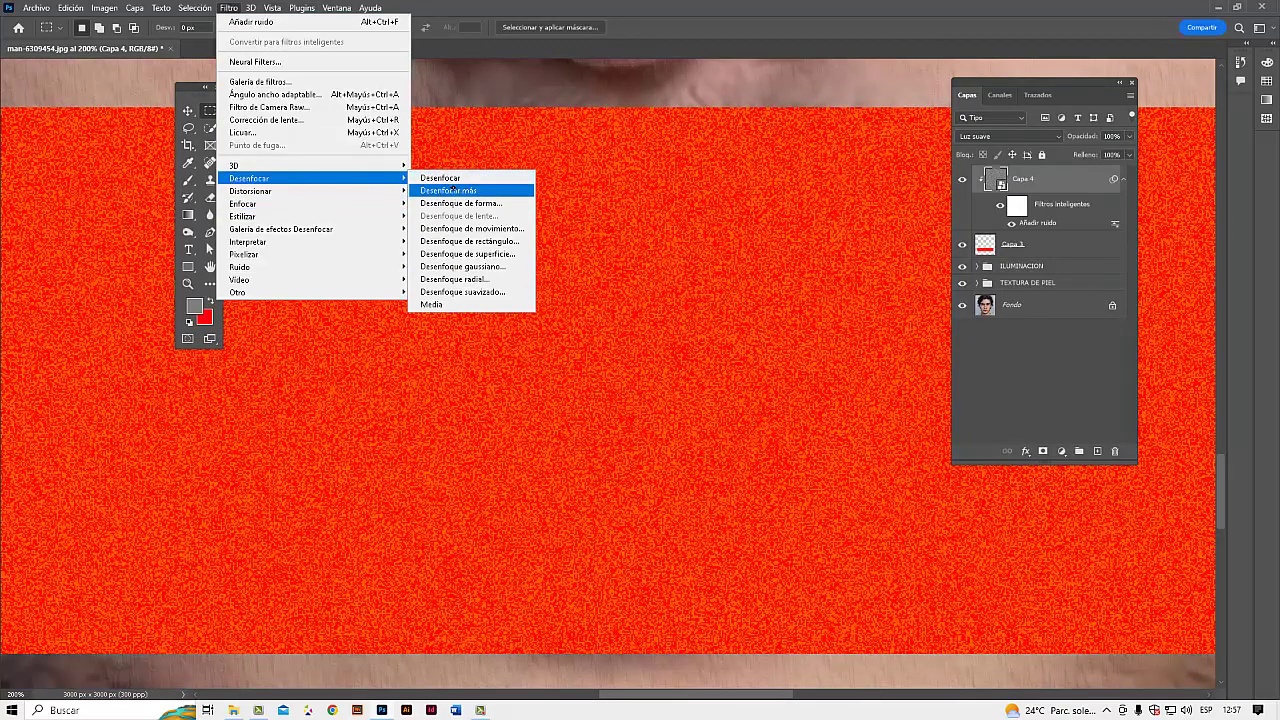
left_click(497, 267)
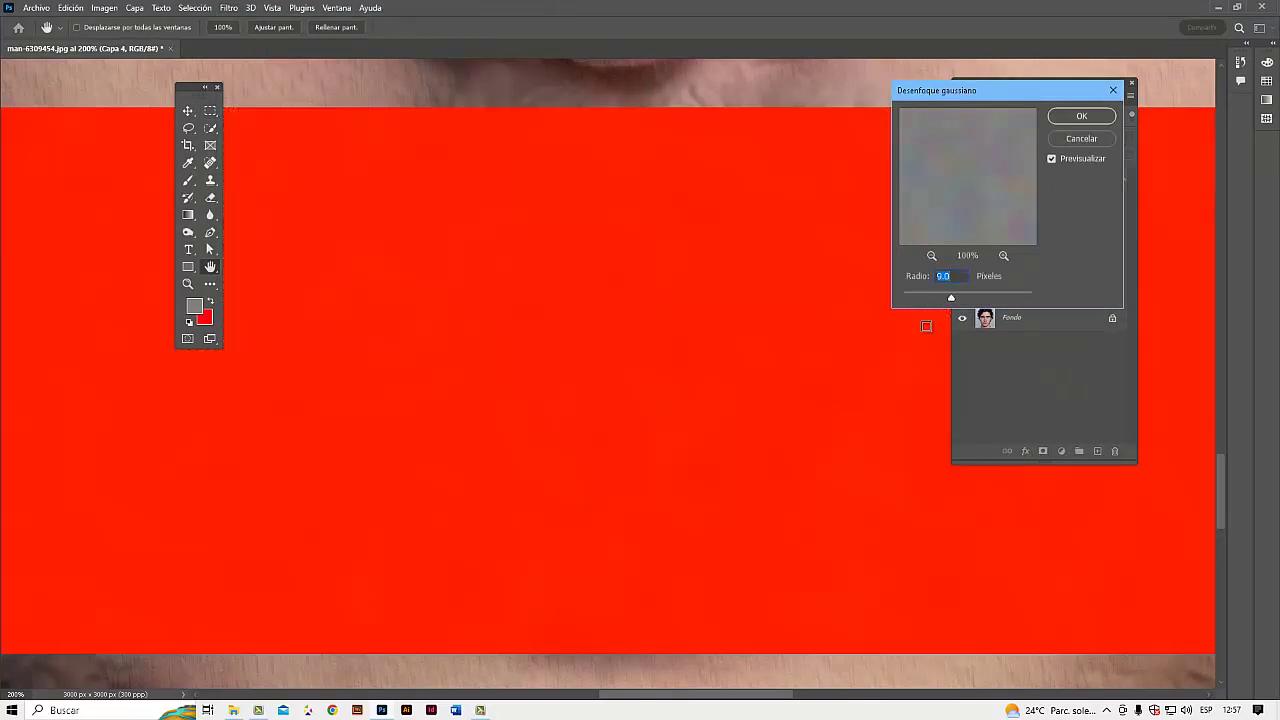
type("1")
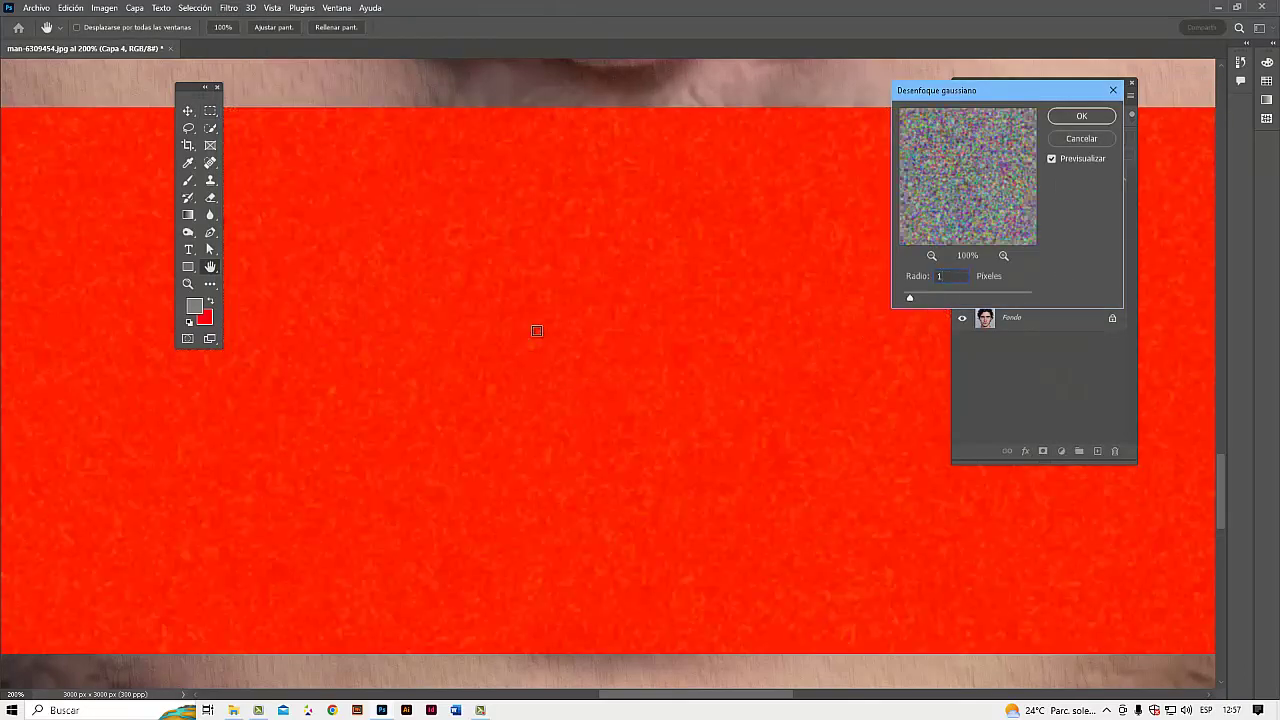
left_click(1092, 117)
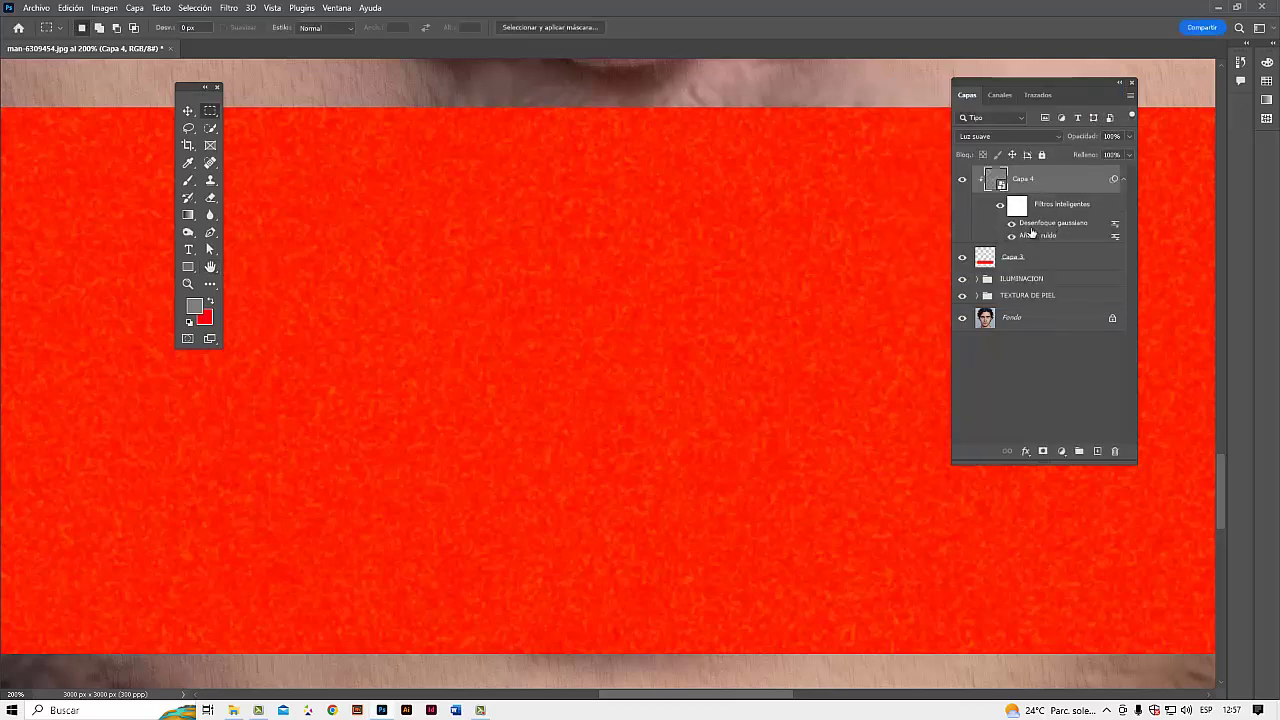
- Compare the red band's texture with the clipped gray layer Capa 4 hidden and shown
double_click(994, 185)
left_click(961, 180)
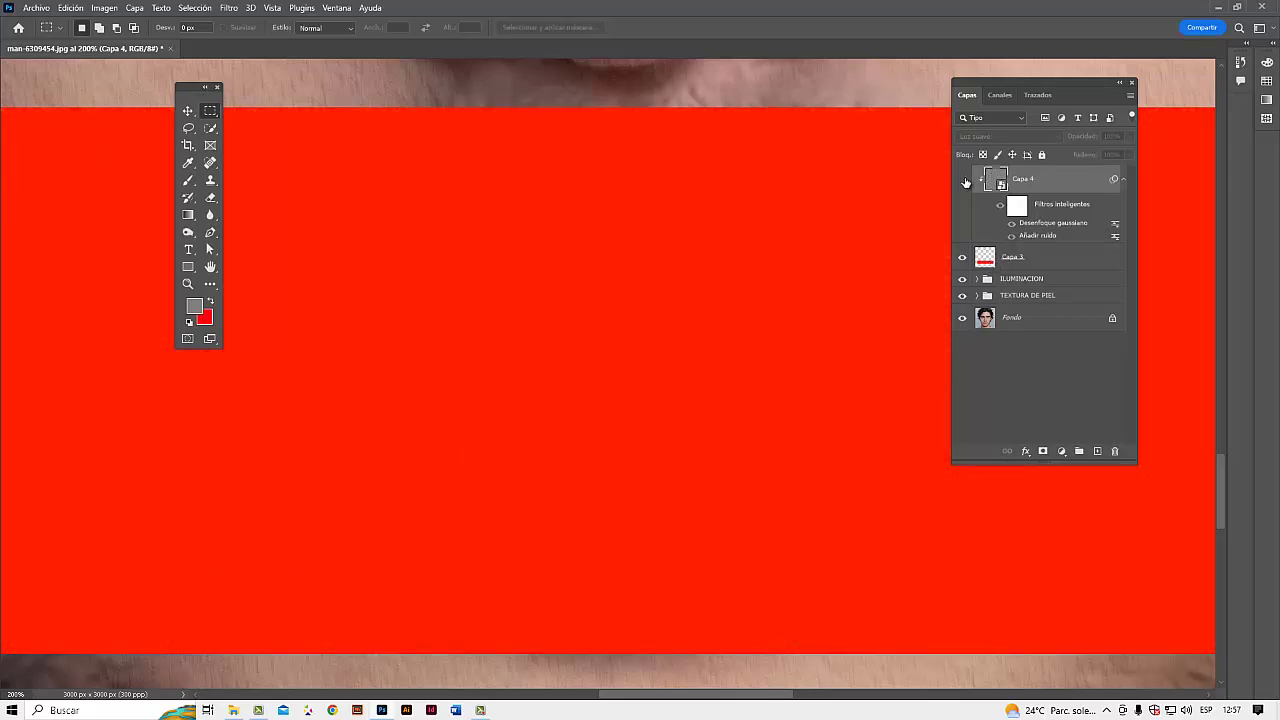
left_click(964, 183)
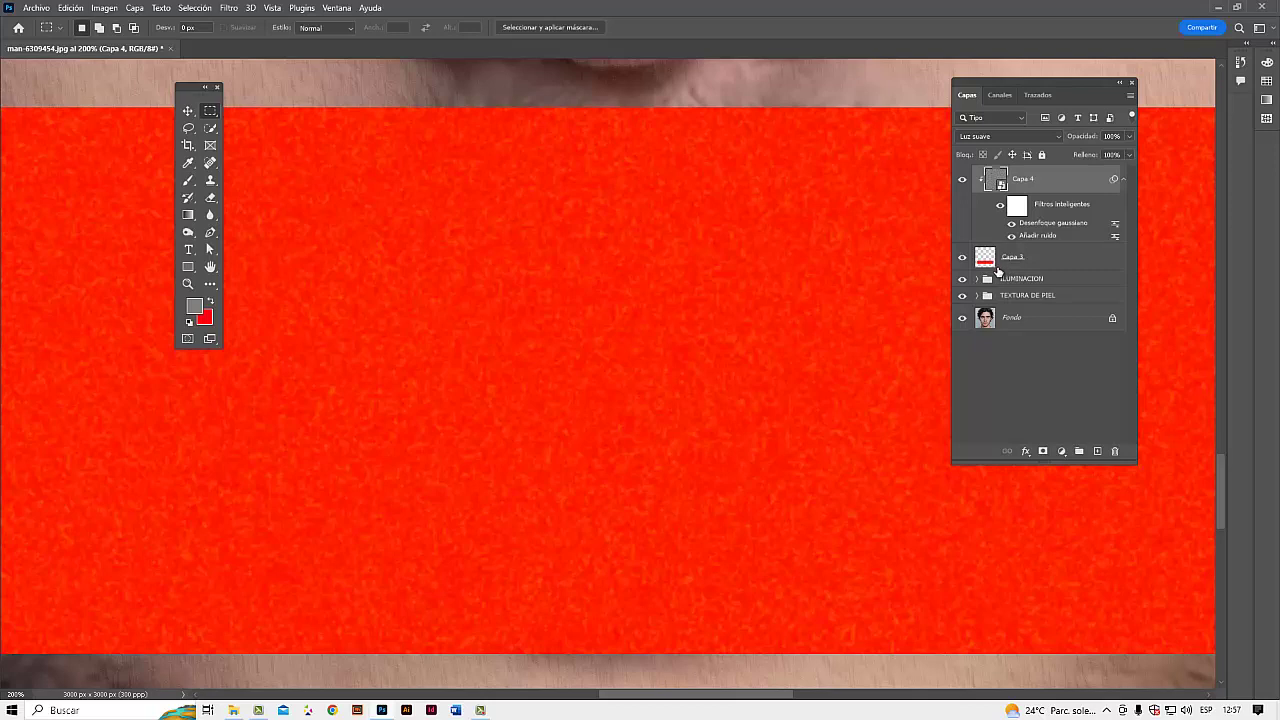
left_click(962, 181)
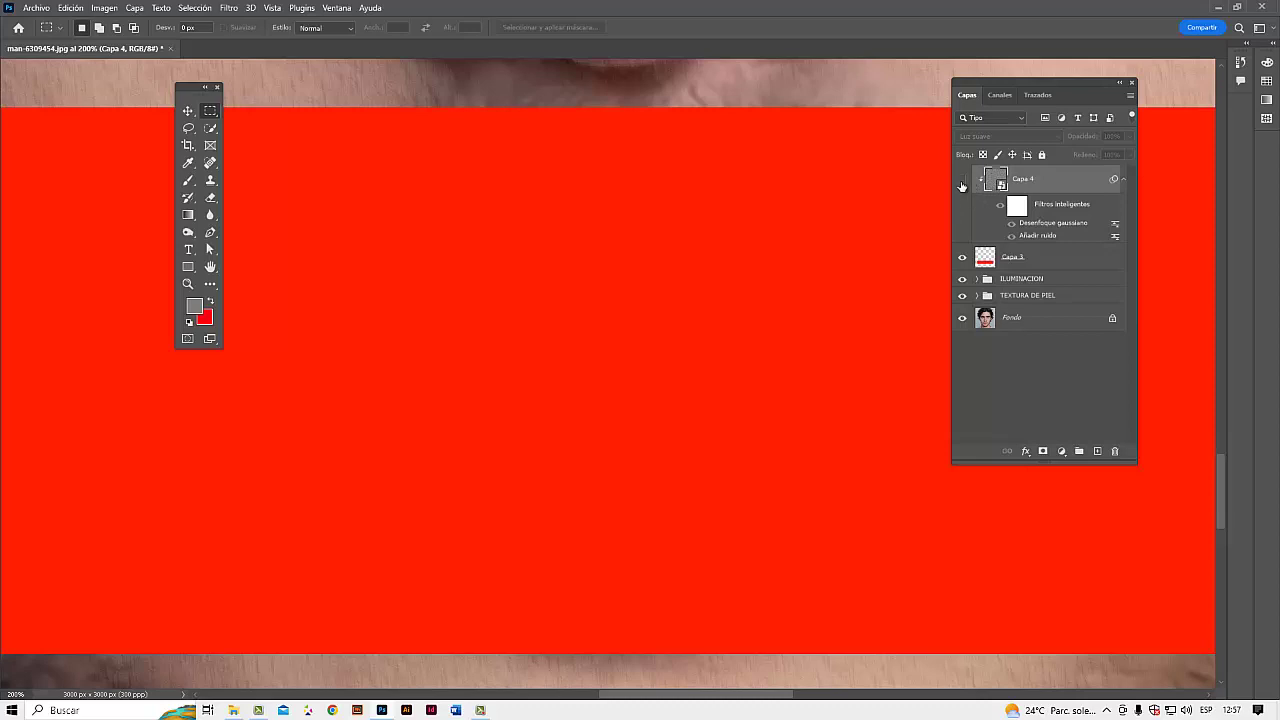
left_click(963, 181)
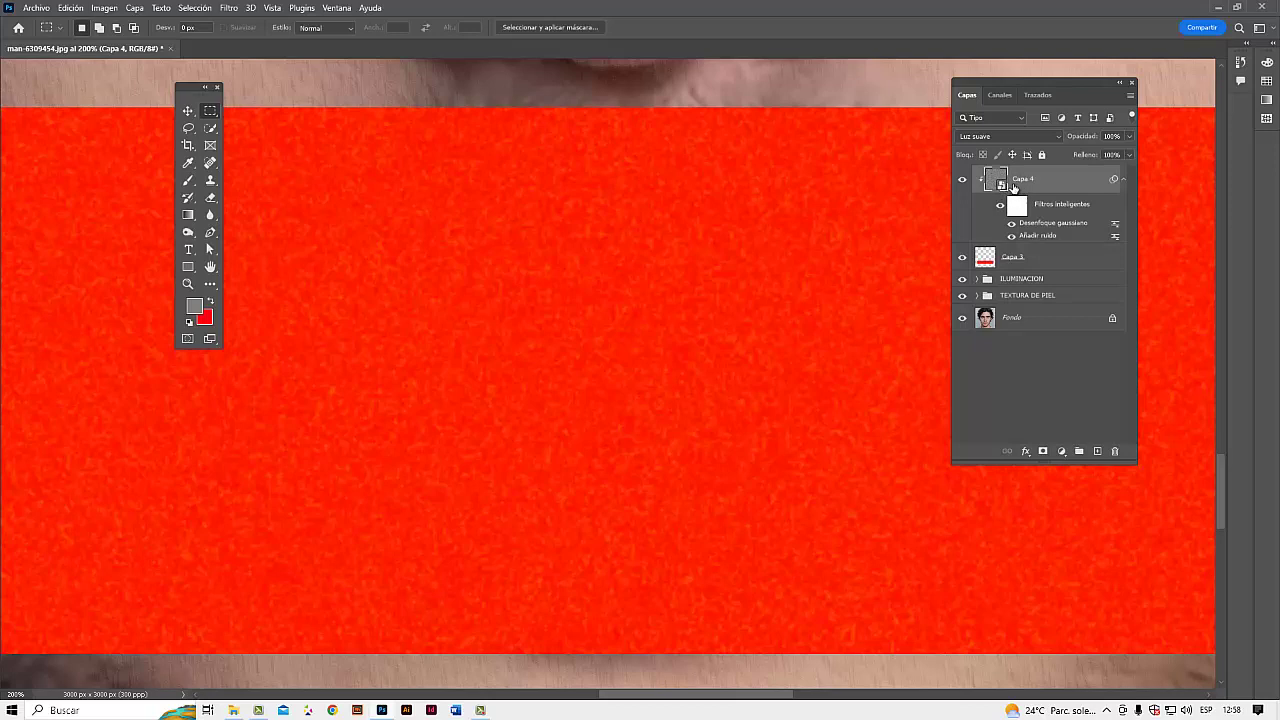
- Set the Añadir ruido smart filter's amount to 40.52% and switch the filter off and on
double_click(1034, 236)
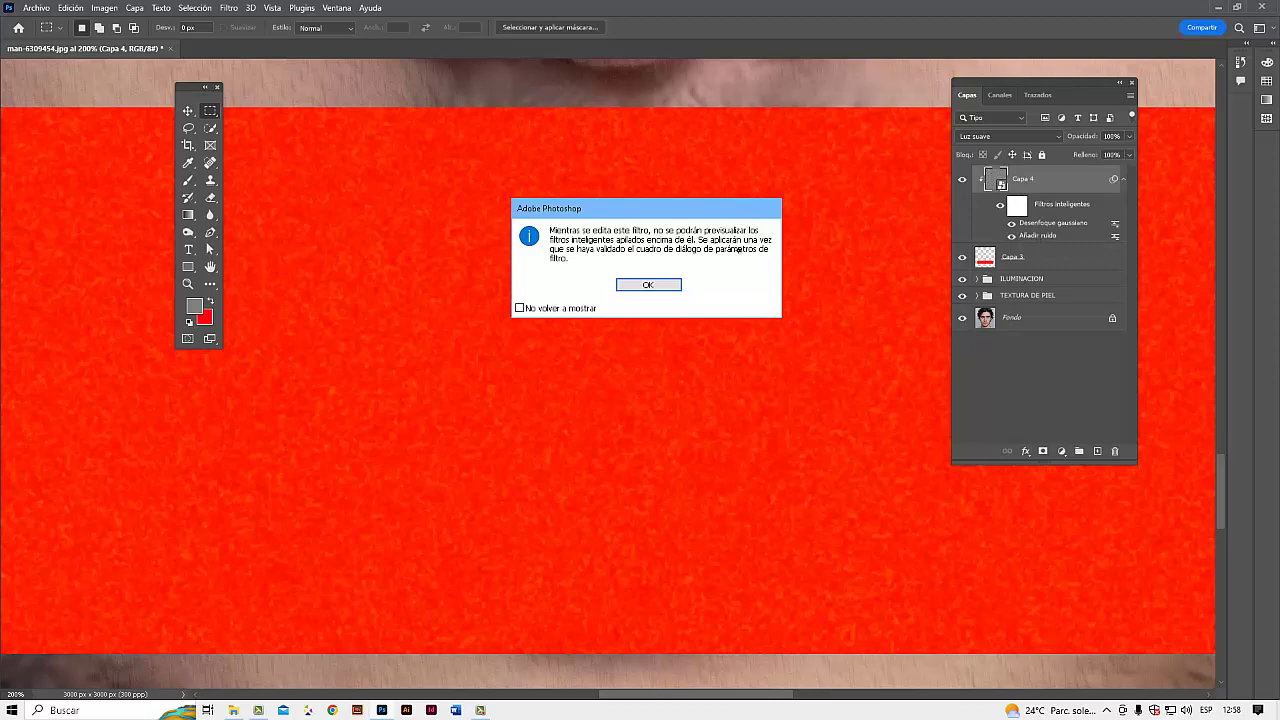
left_click(648, 285)
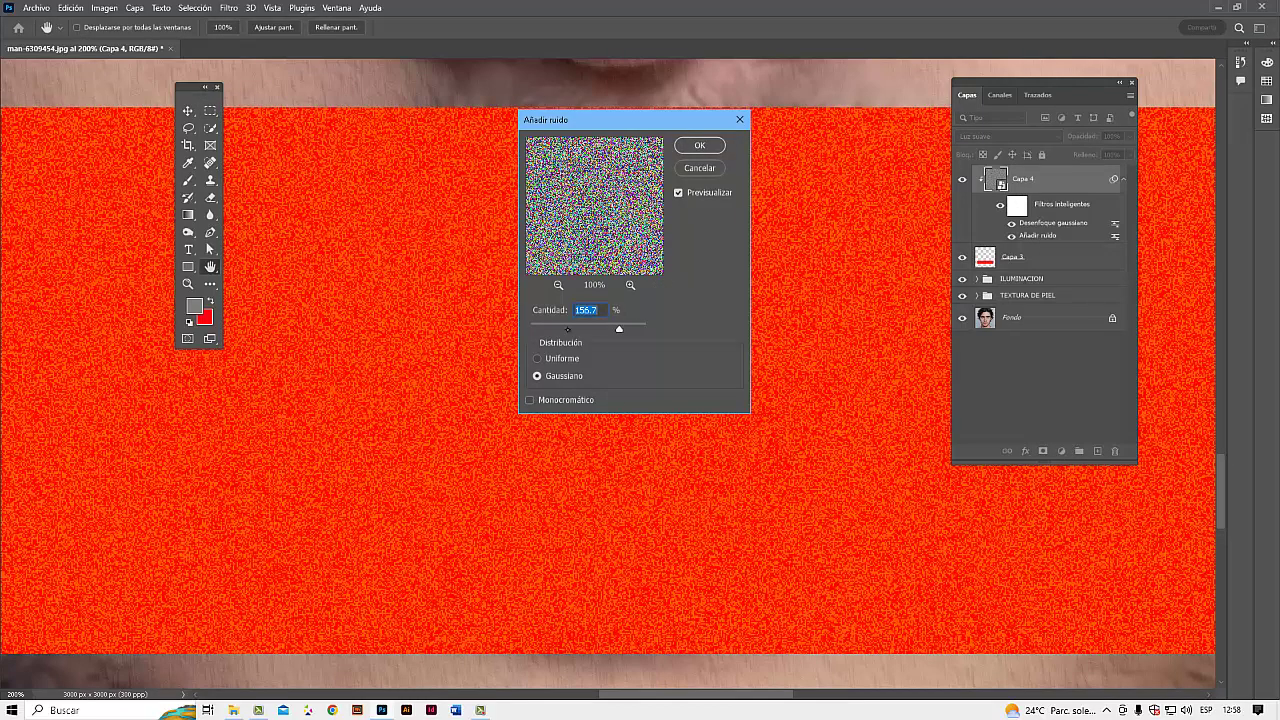
left_click(573, 328)
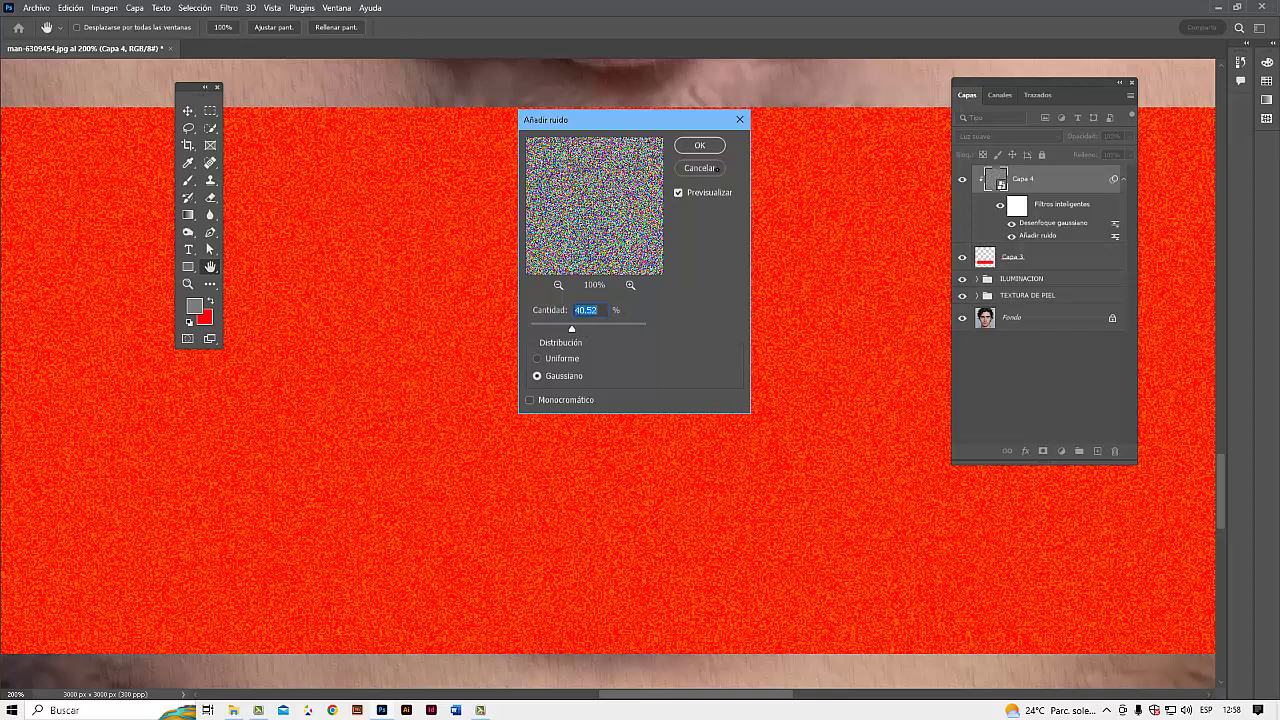
left_click(710, 147)
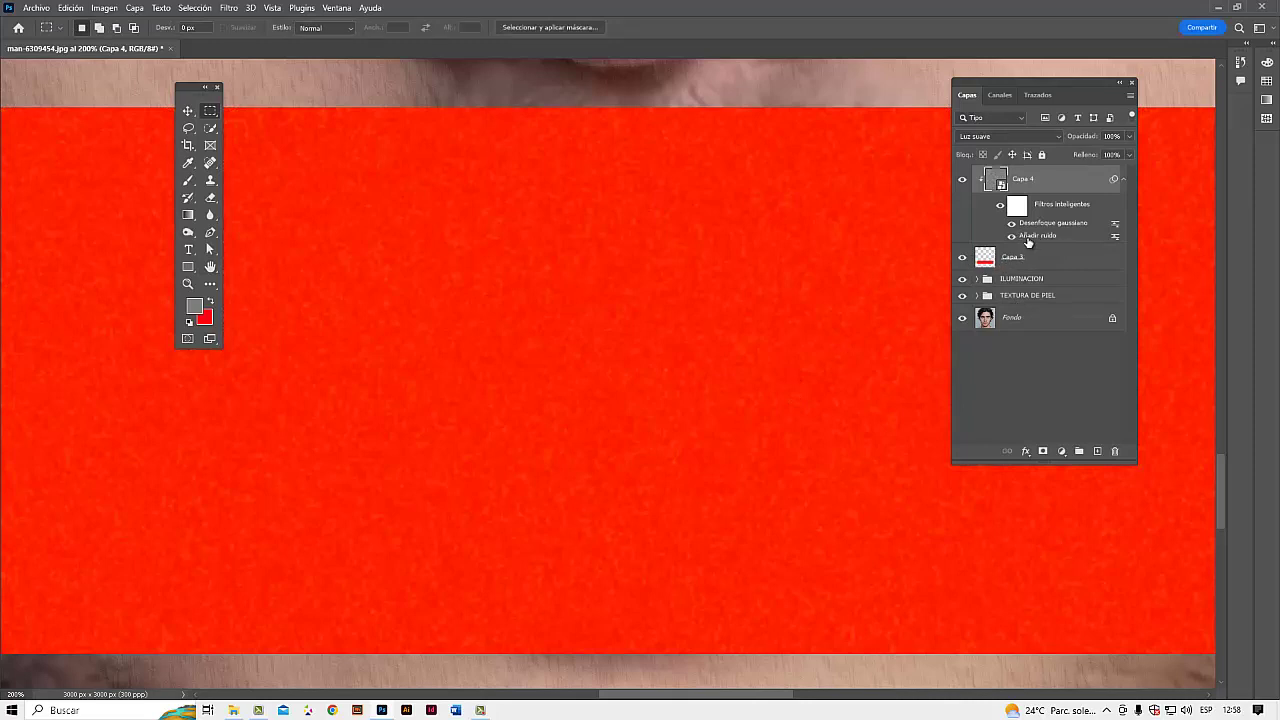
left_click(1011, 236)
left_click(1011, 236)
- Set the Añadir ruido smart filter's amount to 262.07% and check the red band's texture against the whole portrait
double_click(1036, 237)
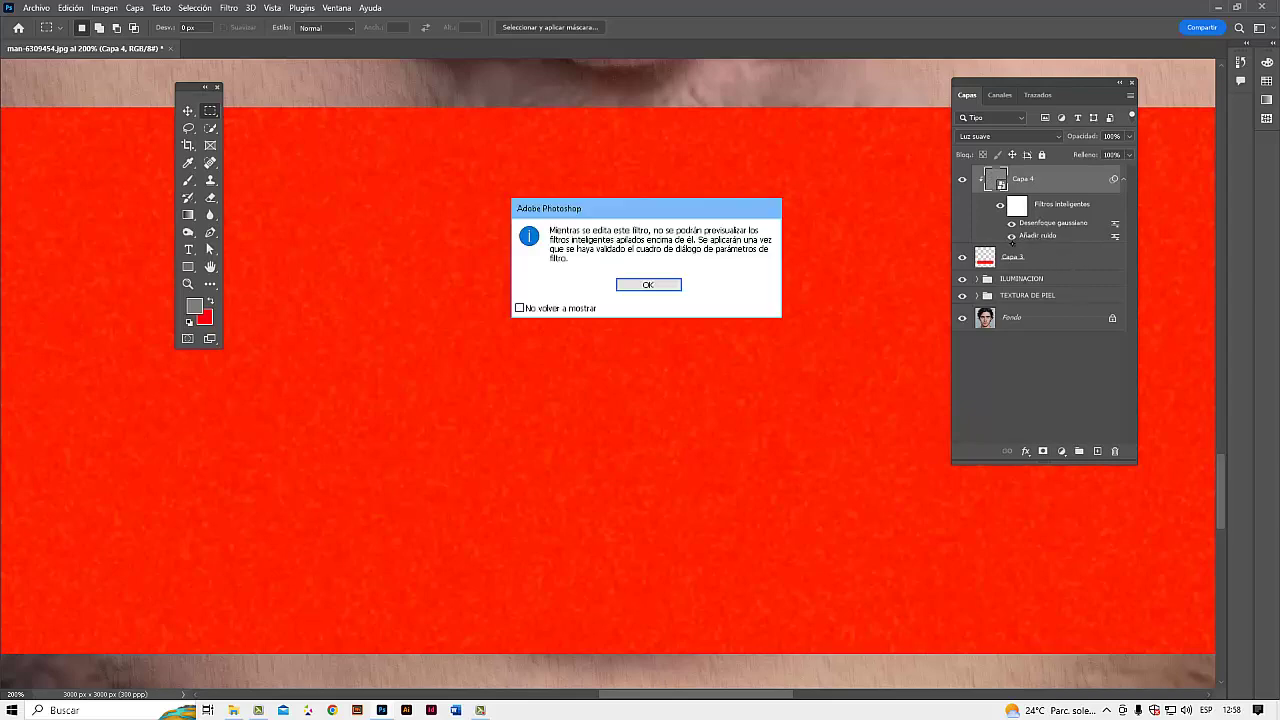
left_click(664, 286)
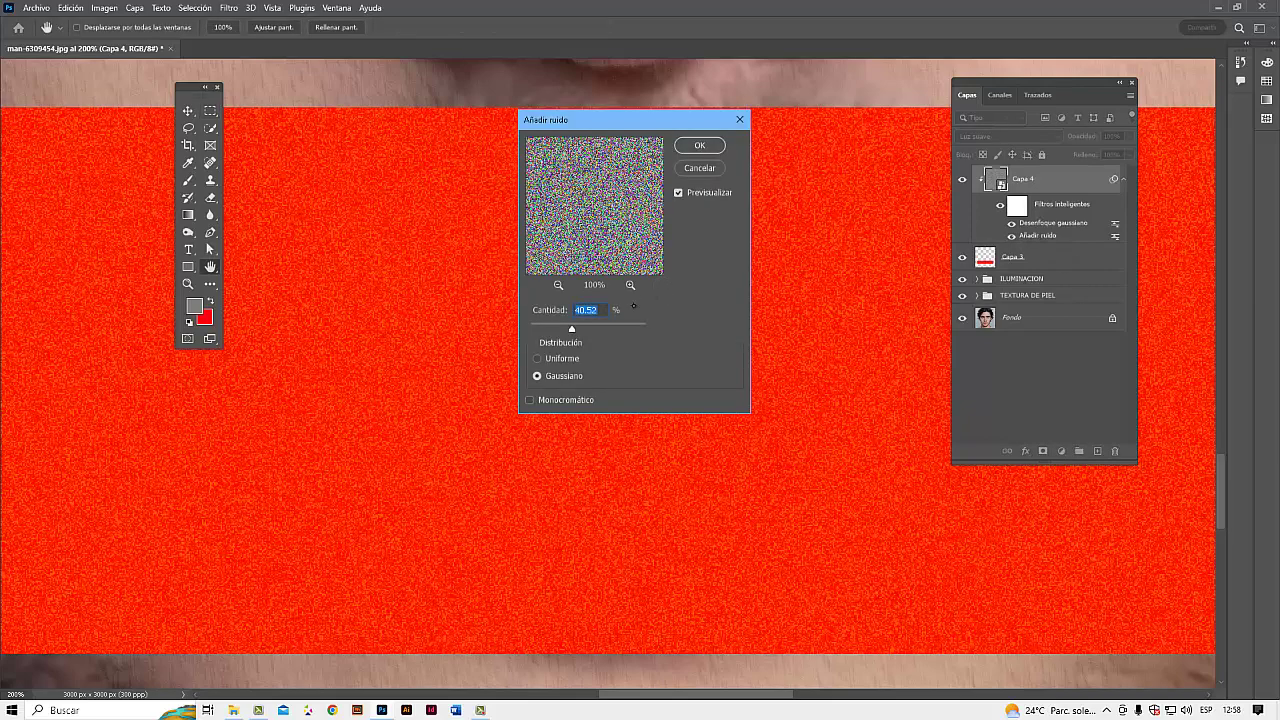
left_click(639, 326)
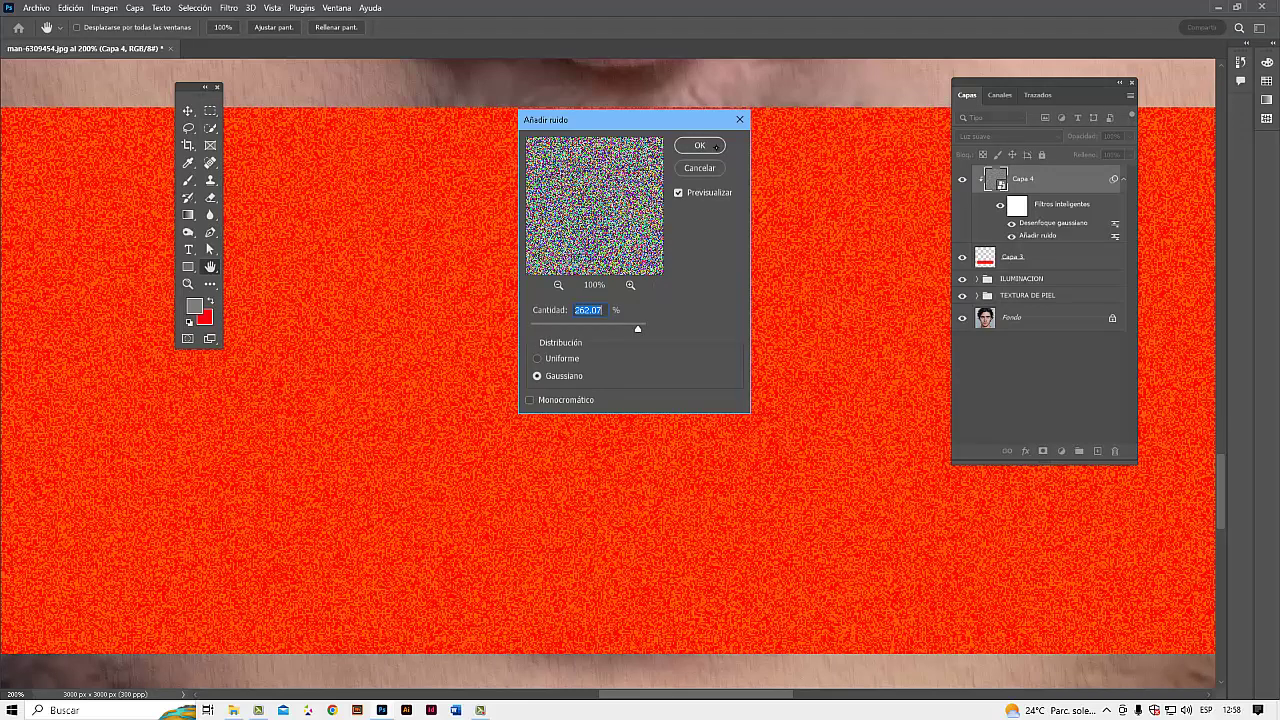
left_click(716, 146)
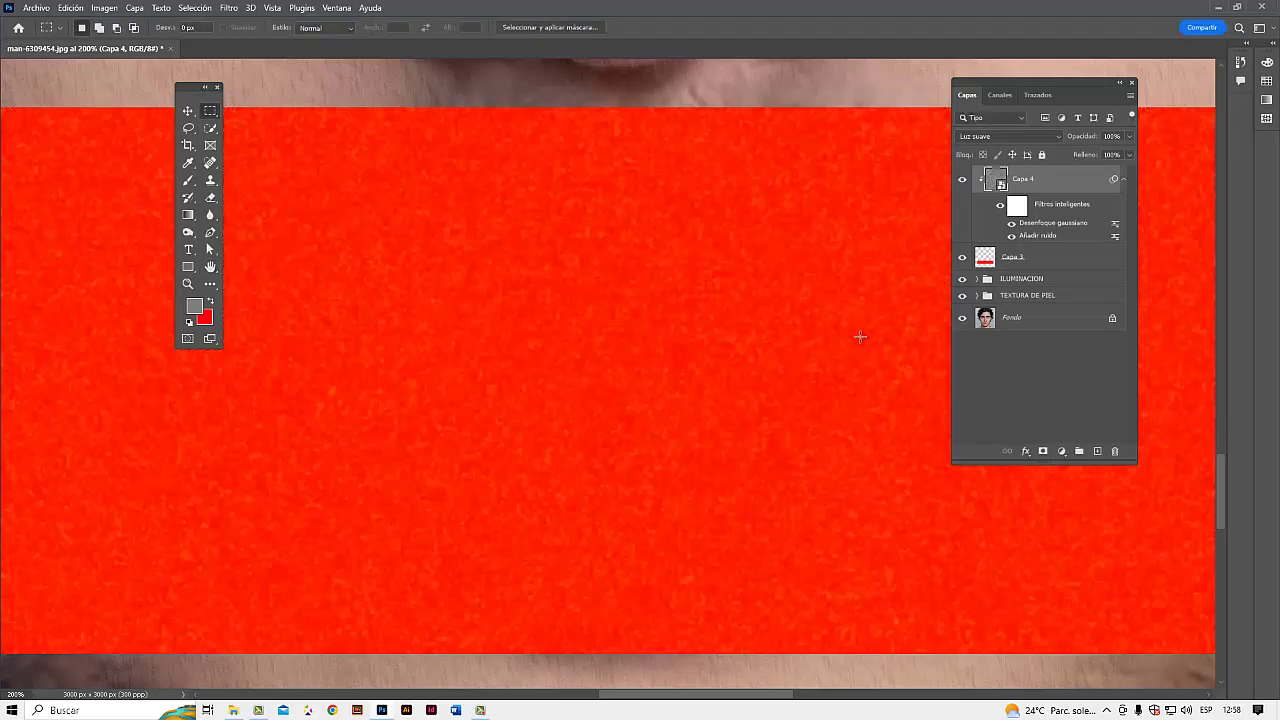
left_click(768, 331, "ctrl+alt")
left_click(750, 370, "ctrl+alt")
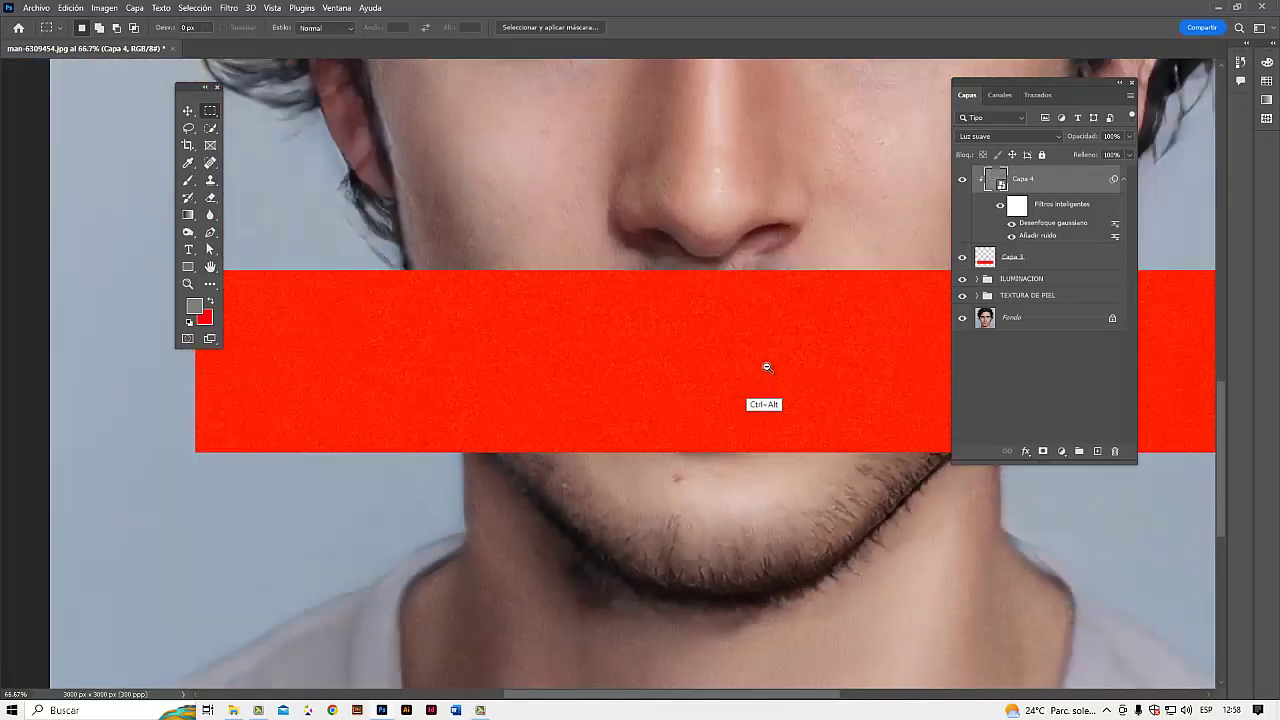
left_click(786, 354, "ctrl+alt")
left_click(791, 354, "ctrl+alt")
left_click_drag(753, 360, 695, 407)
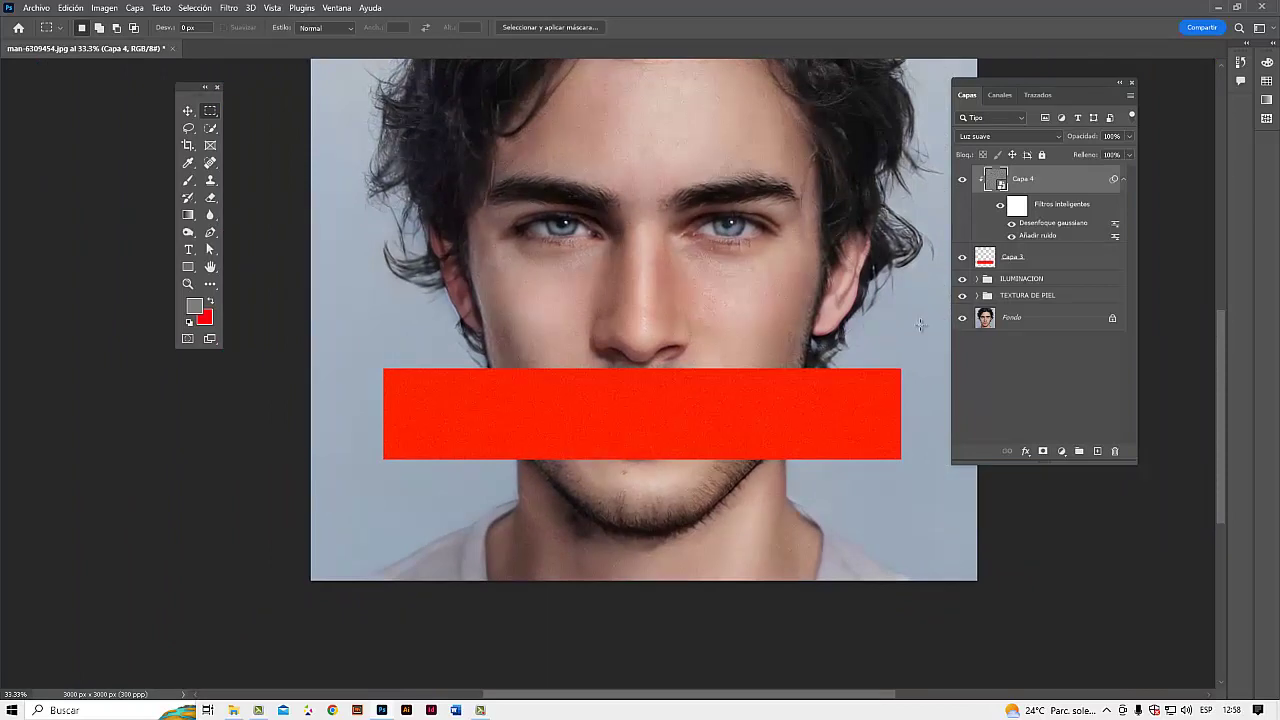